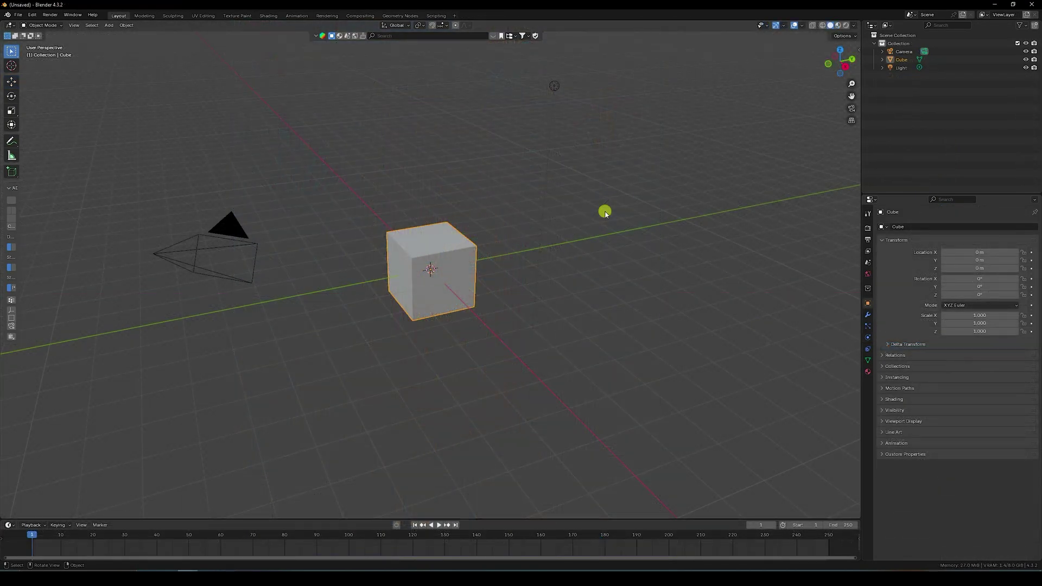
Delete all the default scene objects and add a Motion Tracking workspace from the VFX category.
left_click_drag(606, 185, 156, 378)
key("Delete")
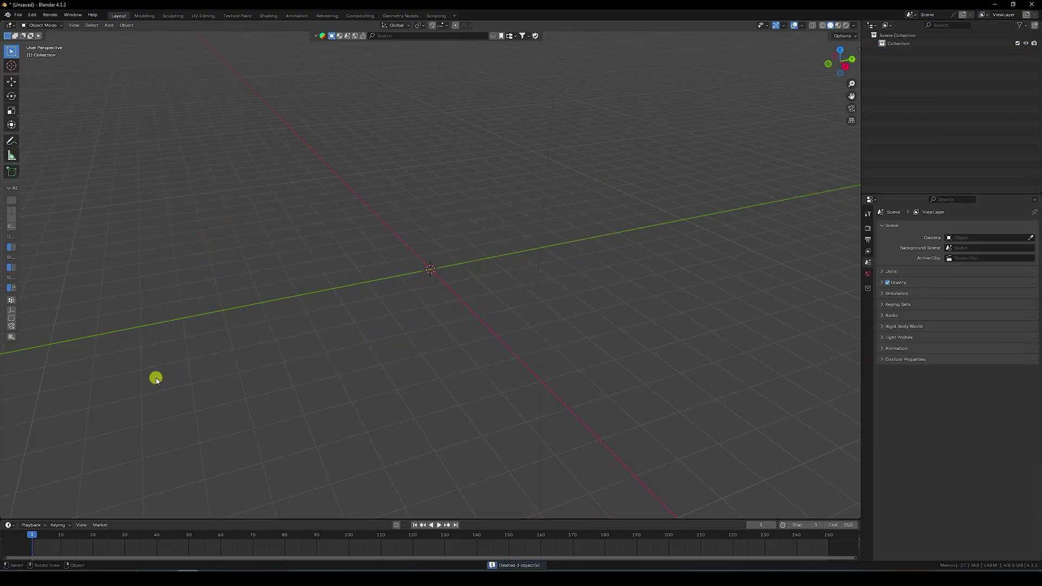
left_click(455, 15)
mouse_move(449, 56)
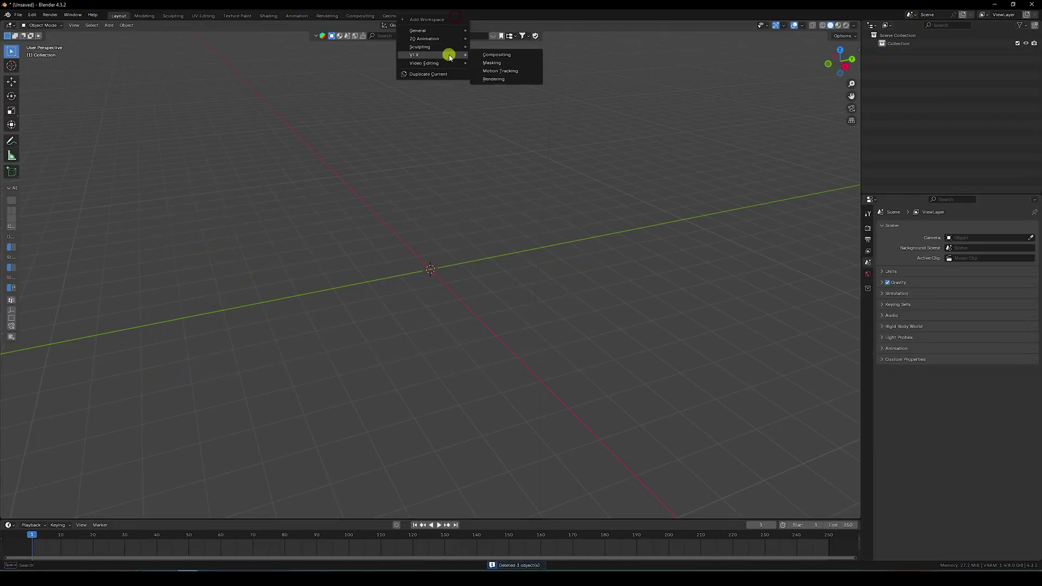
left_click(509, 71)
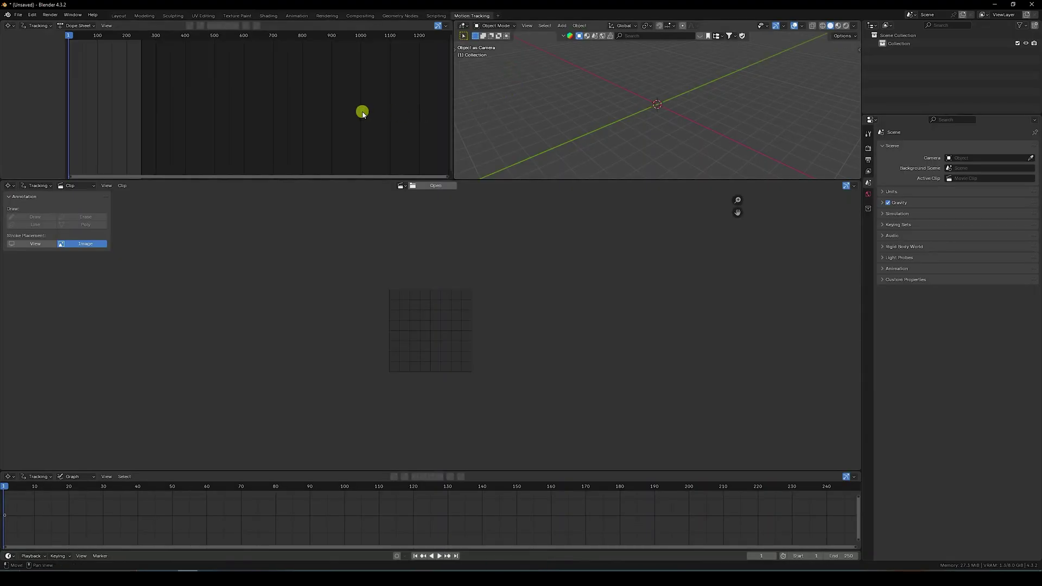
Remove the dope sheet area by extending the 3D viewport over it, and enlarge the clip editor upward.
right_click(452, 108)
left_click(417, 108)
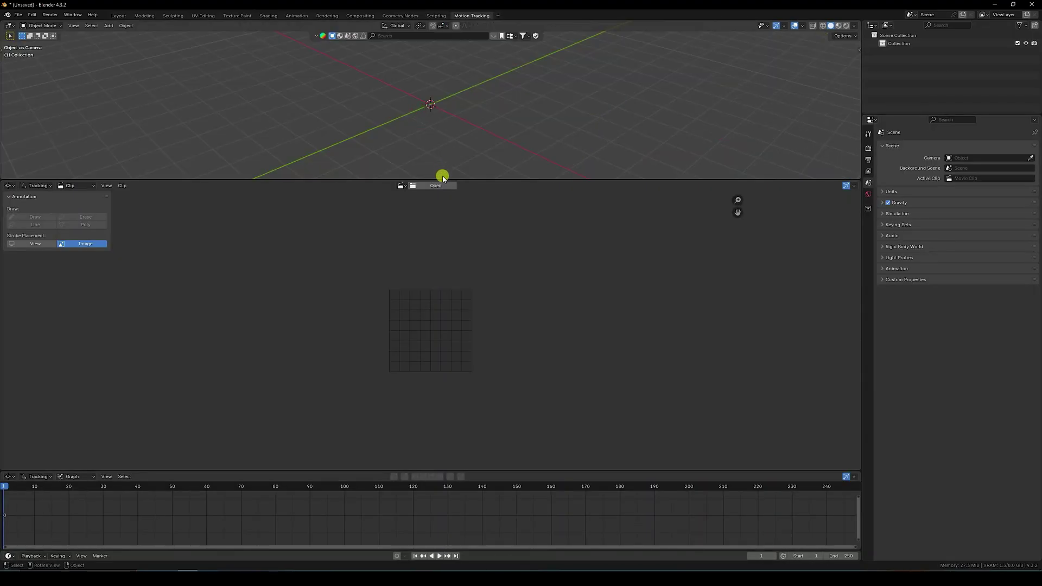
left_click_drag(443, 176, 448, 116)
Load Clip 007.mp4 from the desktop's New folder into the movie clip editor.
left_click(428, 121)
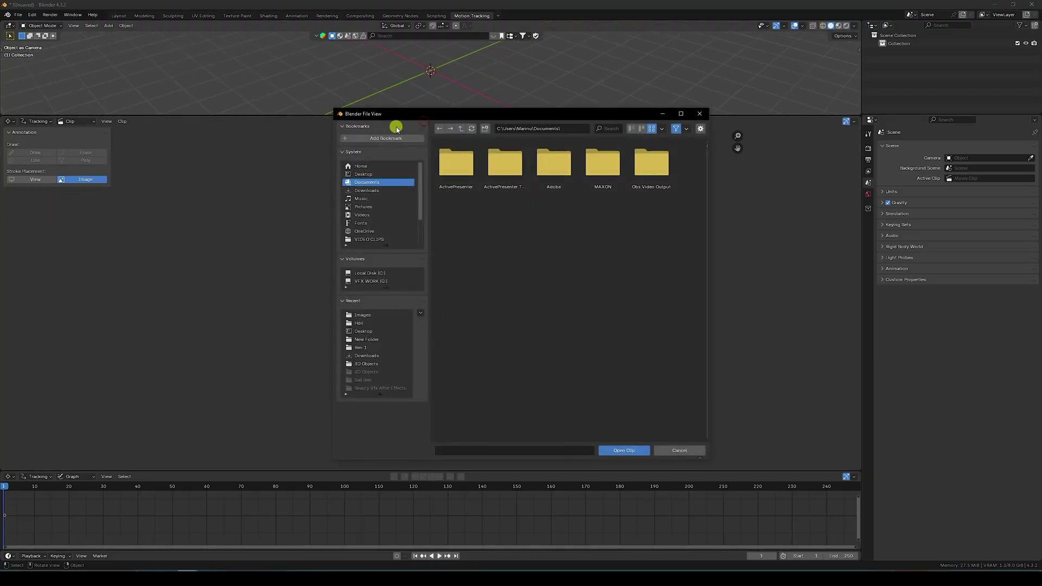
left_click(364, 173)
double_click(519, 169)
left_click(658, 172)
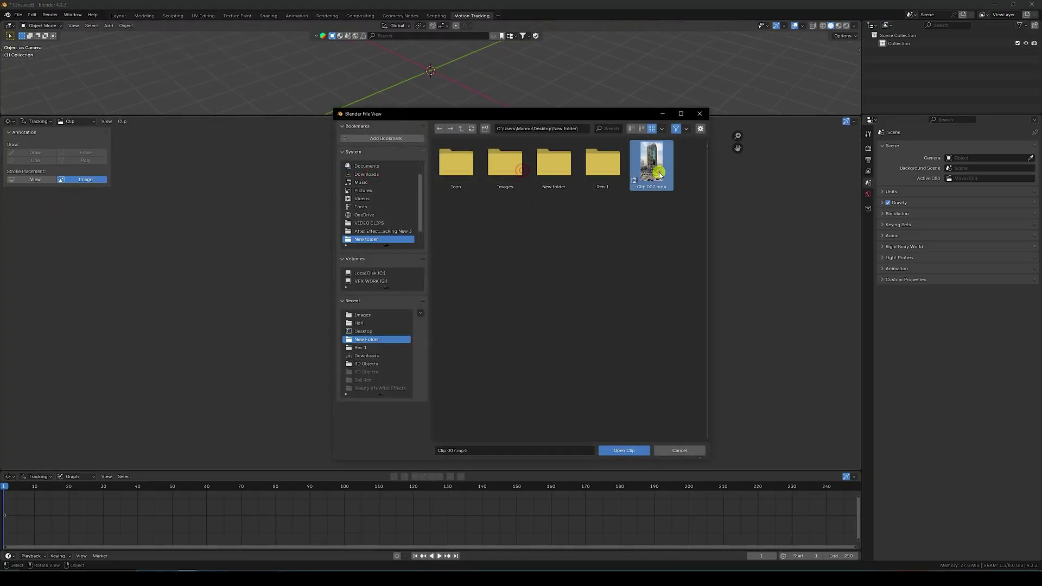
double_click(658, 173)
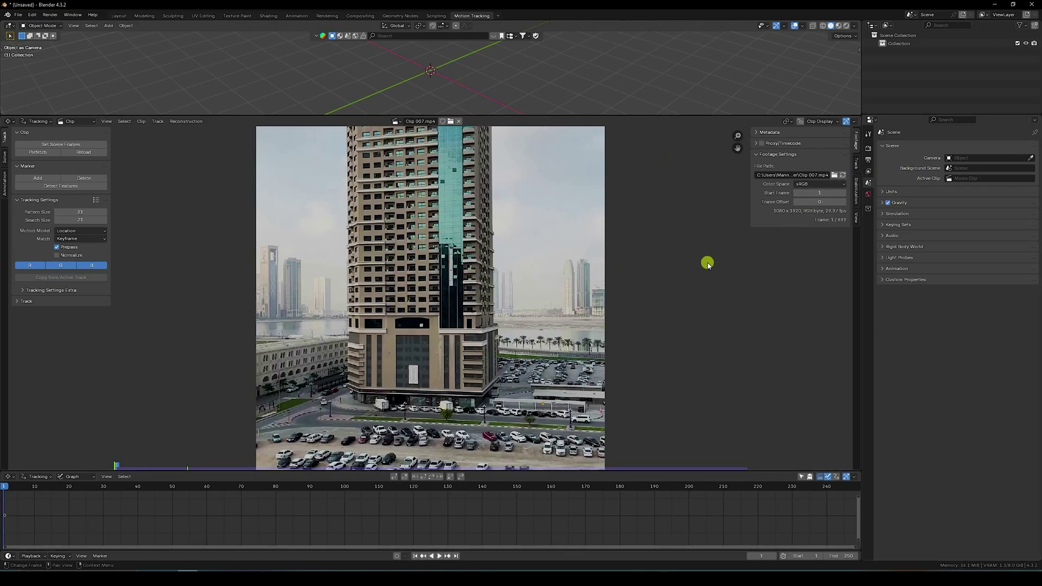
Configure rendering to use Cycles on GPU Compute with 128 maximum render samples.
left_click(868, 147)
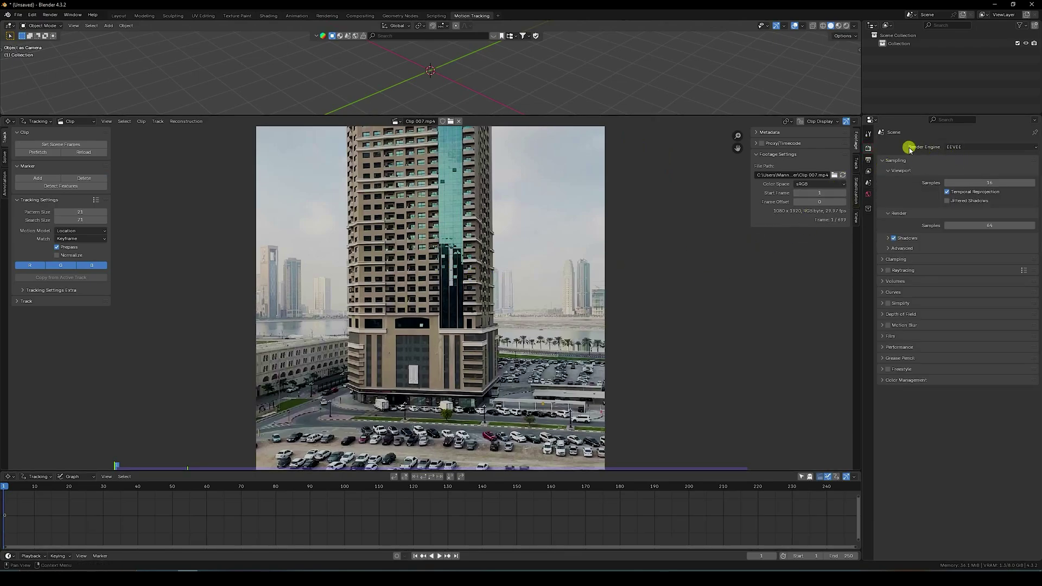
left_click(953, 147)
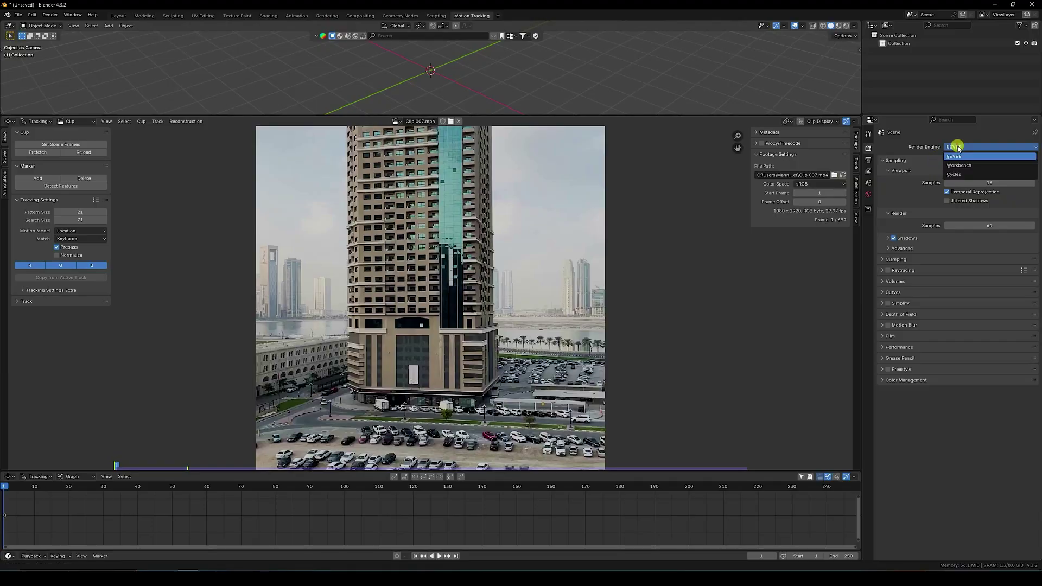
left_click(962, 174)
left_click(960, 168)
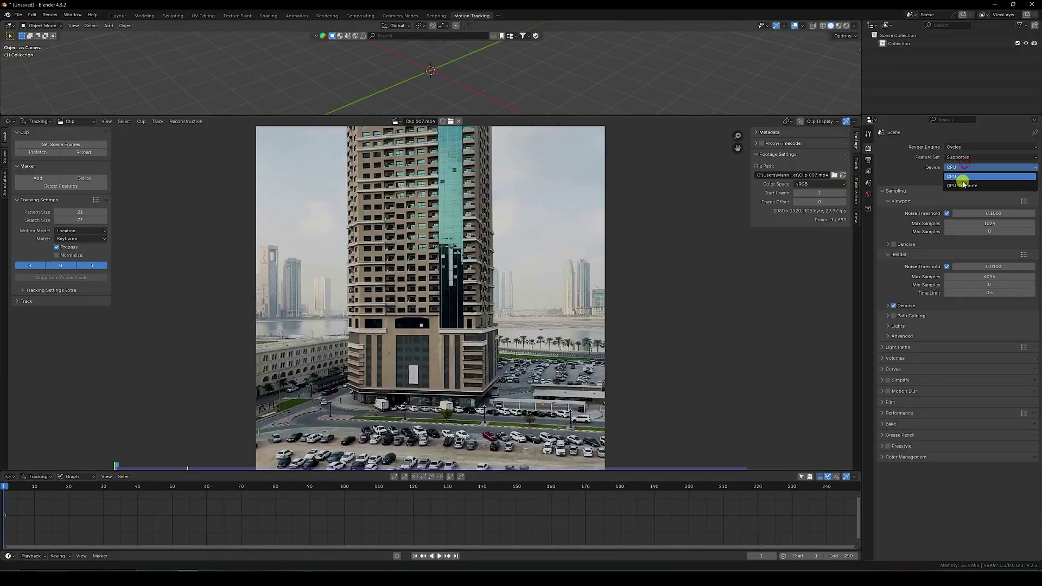
left_click(960, 186)
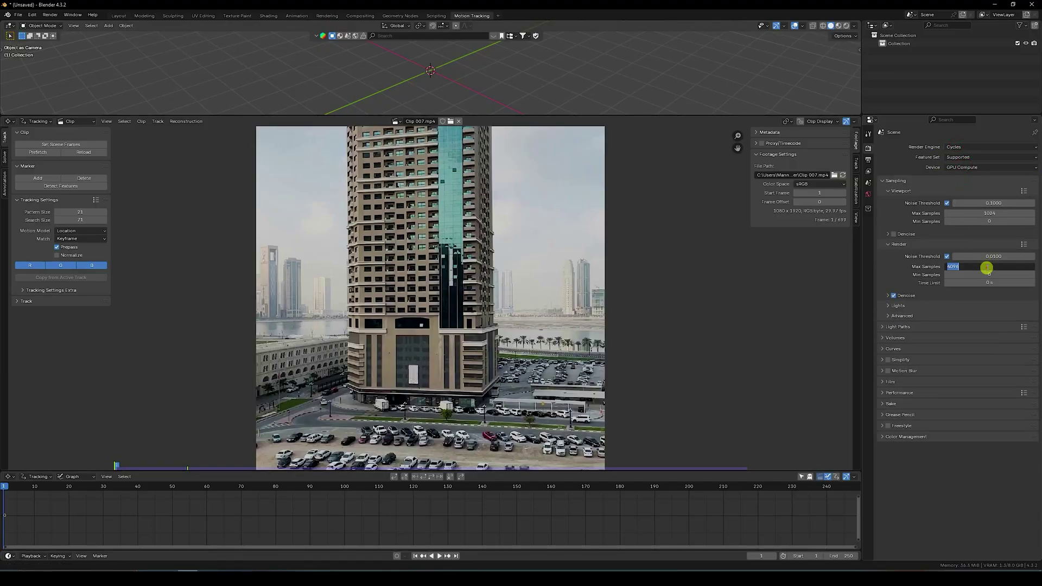
key("Return")
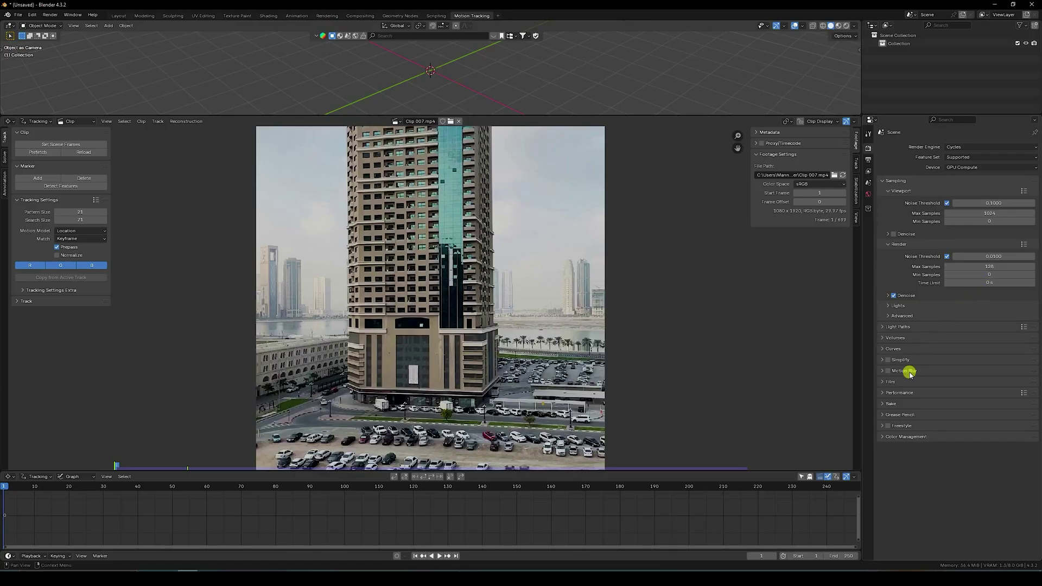
Enable a transparent film background and set the color management view transform to Standard.
left_click(888, 381)
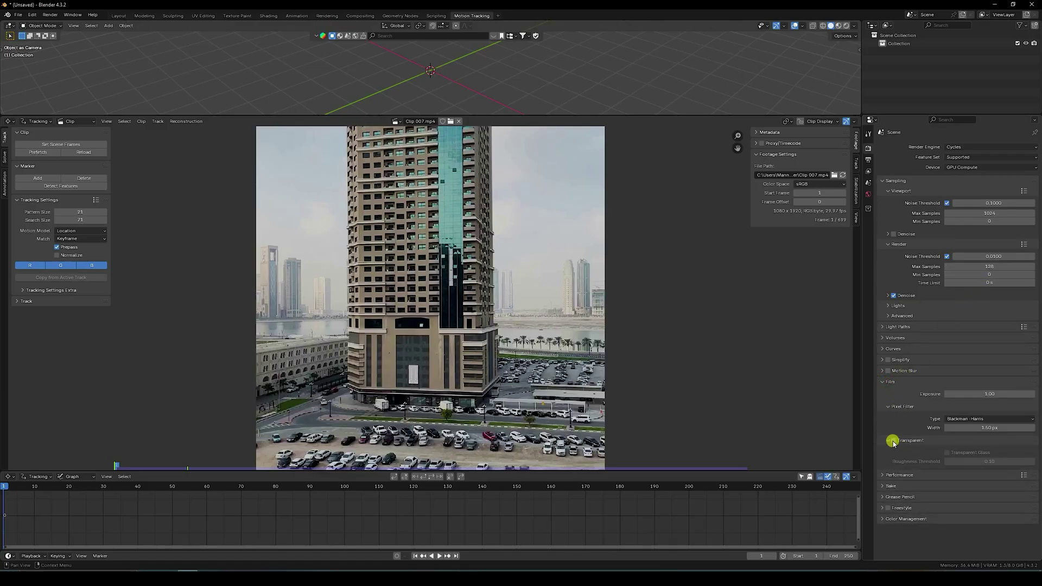
left_click(884, 520)
scroll(900, 525, "down", 3)
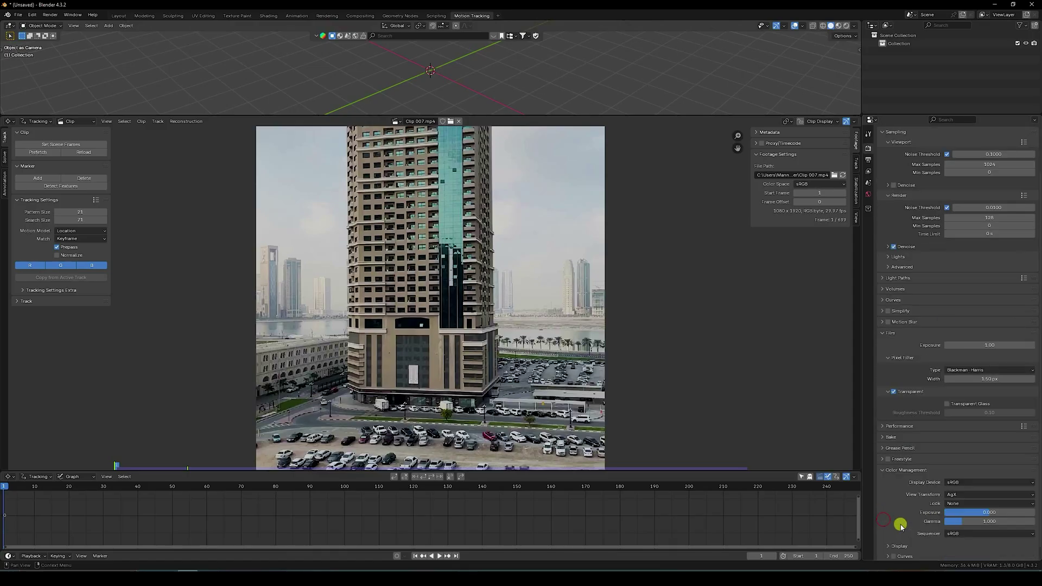
left_click(955, 495)
left_click(955, 497)
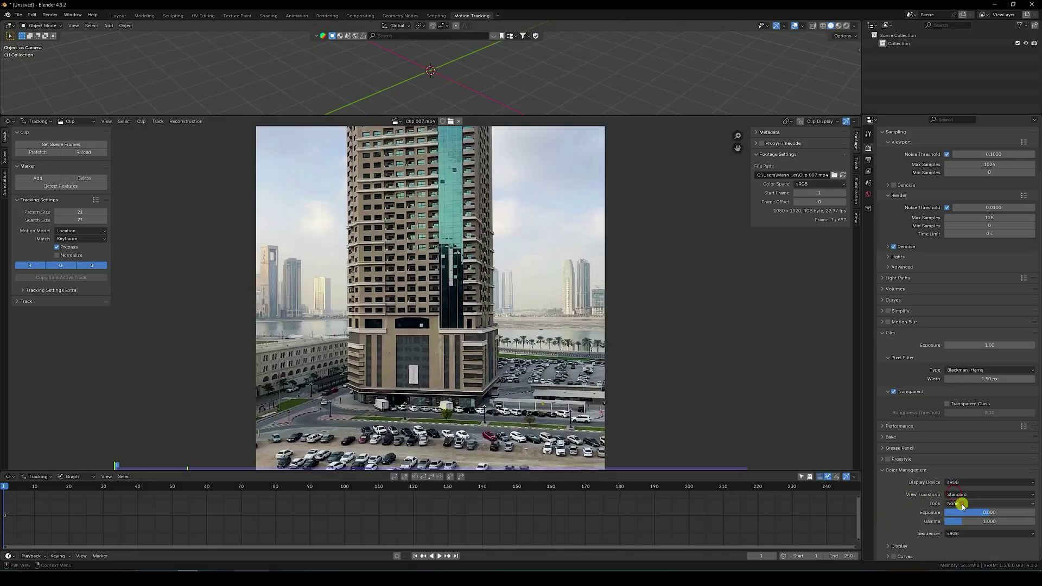
Enlarge the clip editor, match the scene's frame range to the clip and prefetch its frames.
left_click_drag(338, 471, 340, 495)
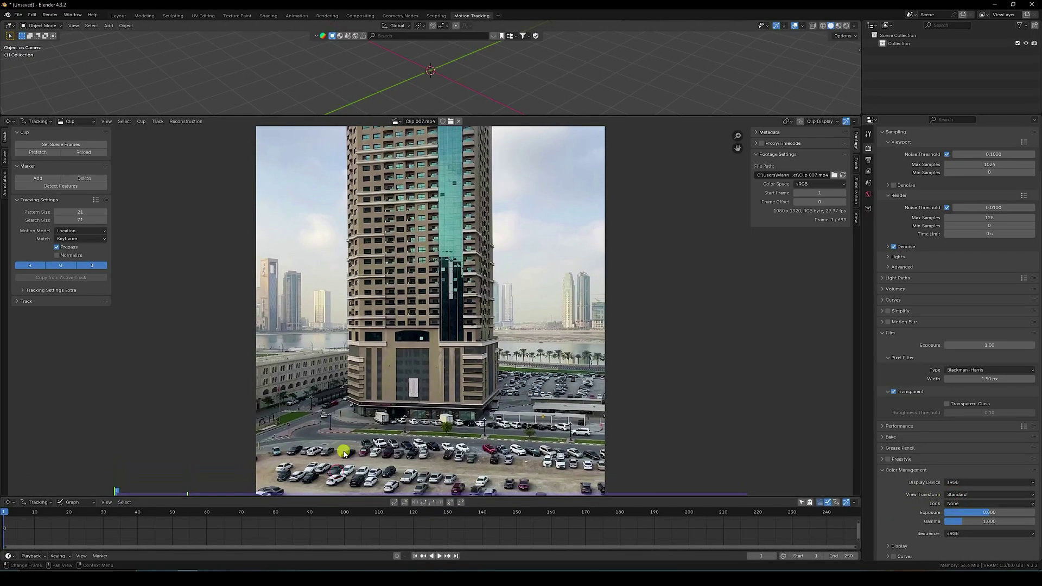
left_click_drag(333, 111, 342, 93)
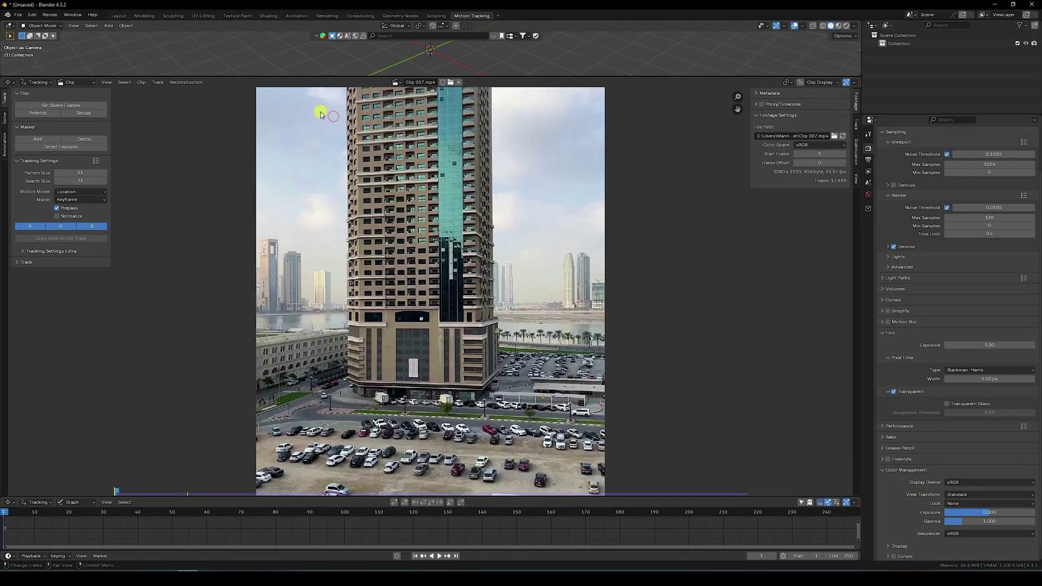
key("f")
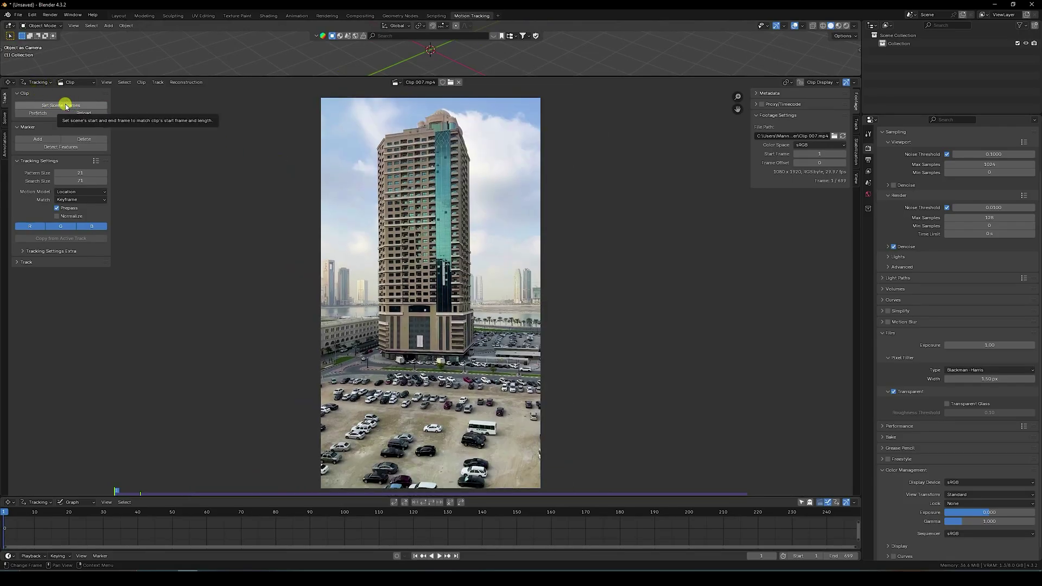
left_click(32, 114)
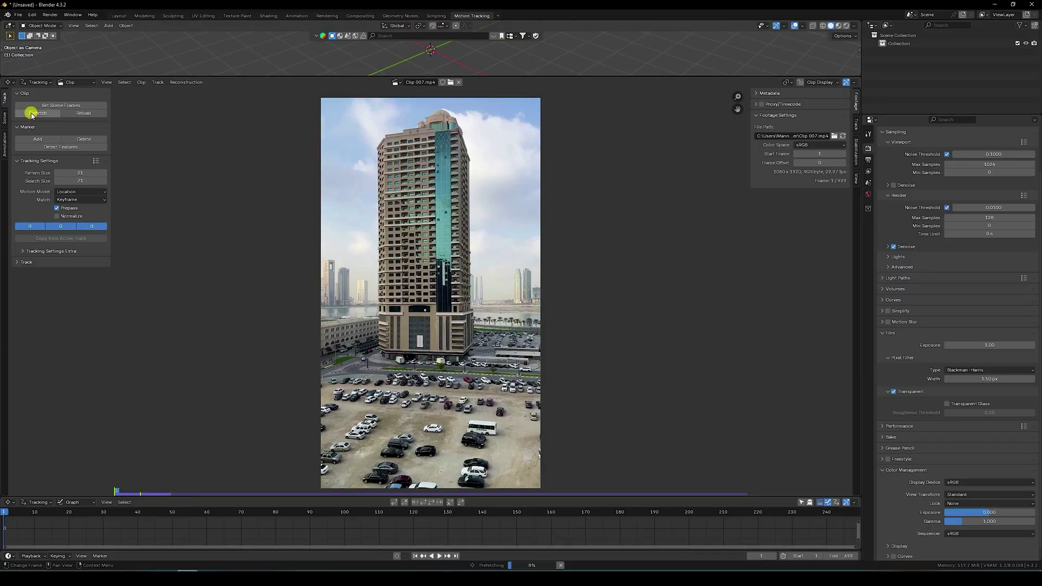
Detect trackable features across the whole frame with a threshold of 0.1 and a distance of 80.
scroll(366, 224, "up", 2)
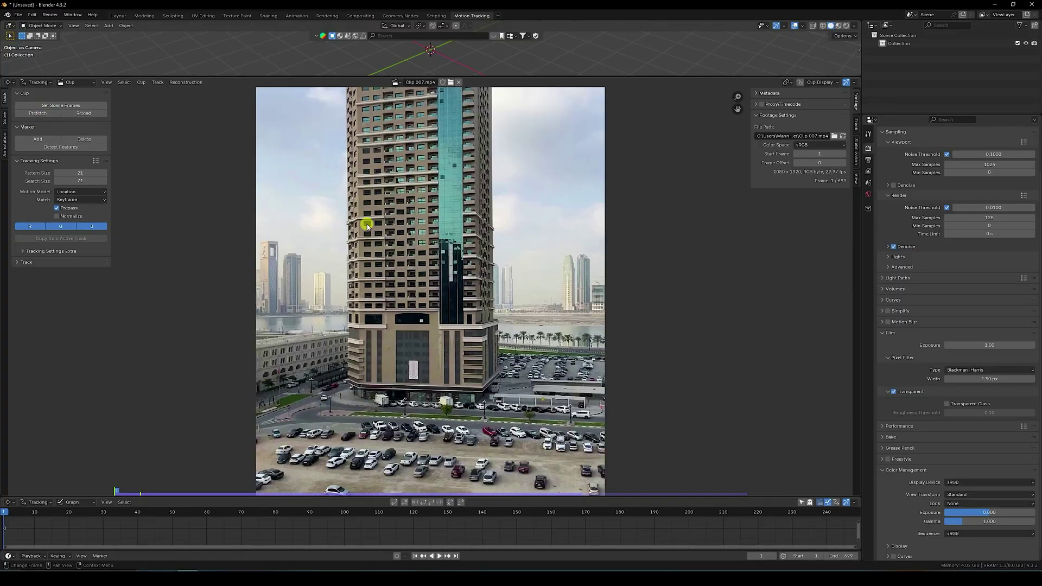
left_click(58, 148)
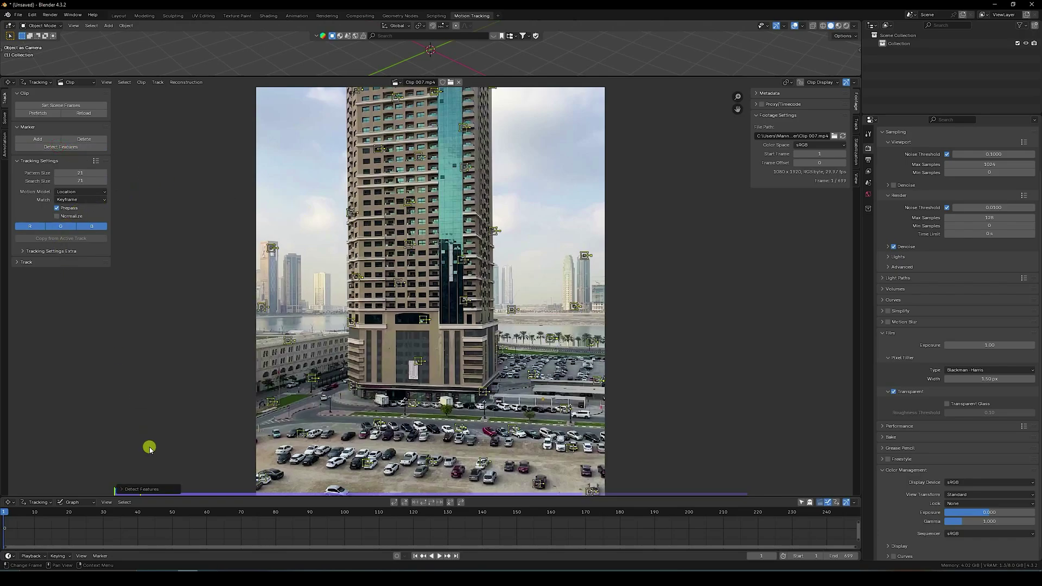
left_click(148, 490)
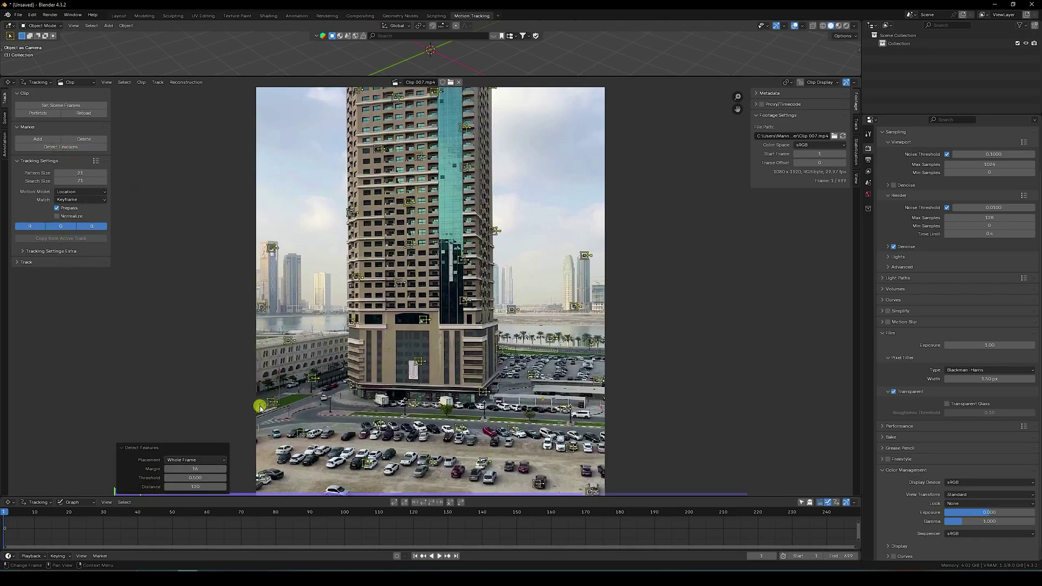
left_click_drag(199, 478, 199, 478)
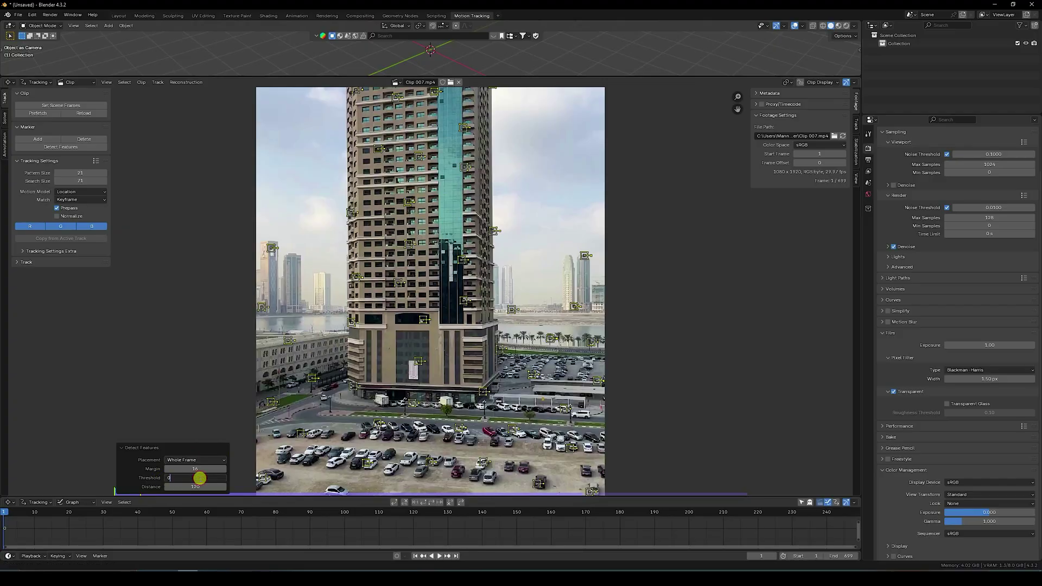
type("0.1")
key("Return")
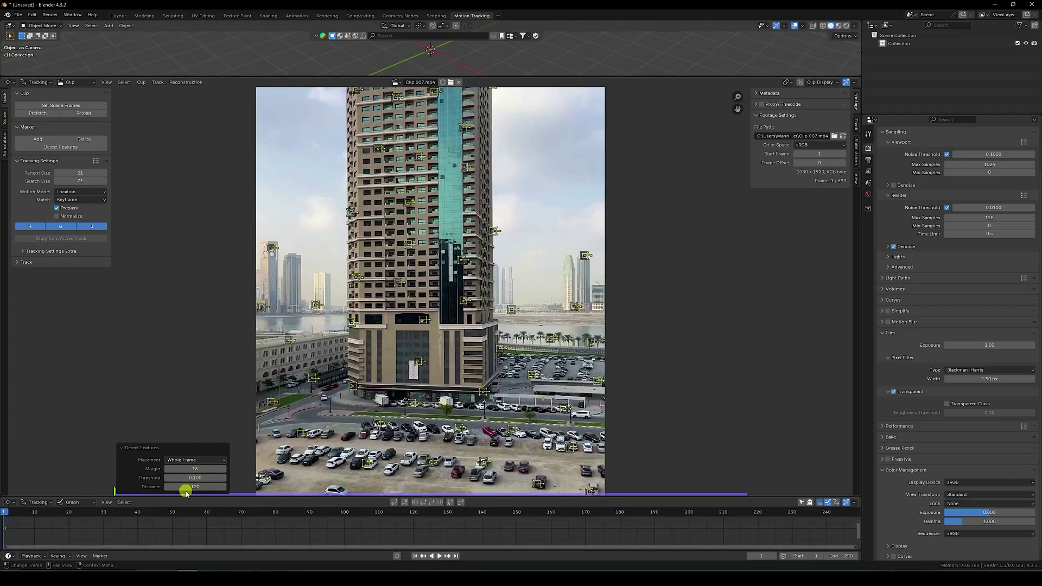
left_click(196, 487)
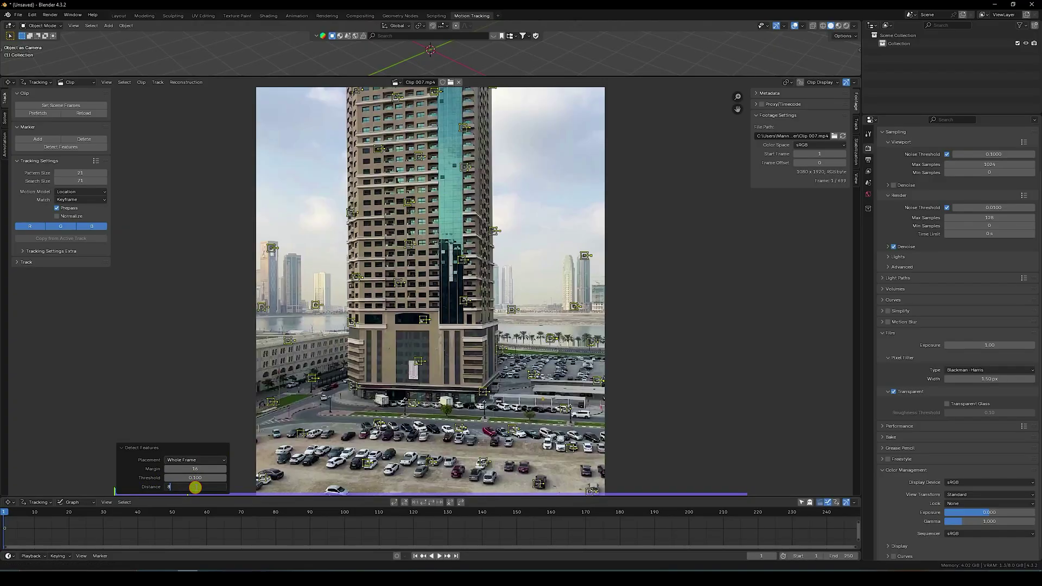
type("80")
key("Return")
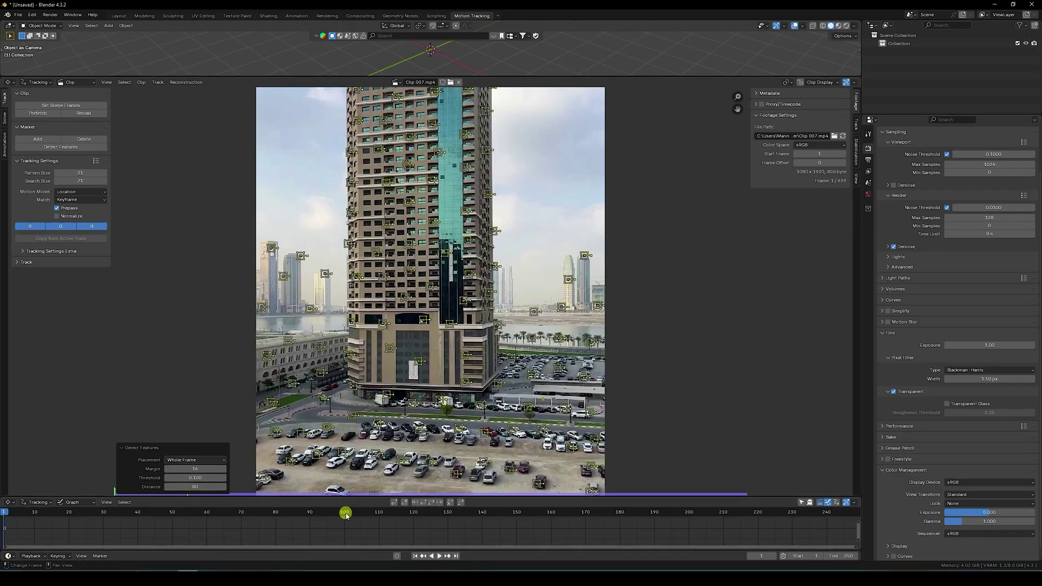
Apply the clip's frame range to the scene again and track all detected markers forward to the clip's end.
scroll(353, 519, "down", 3)
middle_click_drag(382, 520, 349, 526)
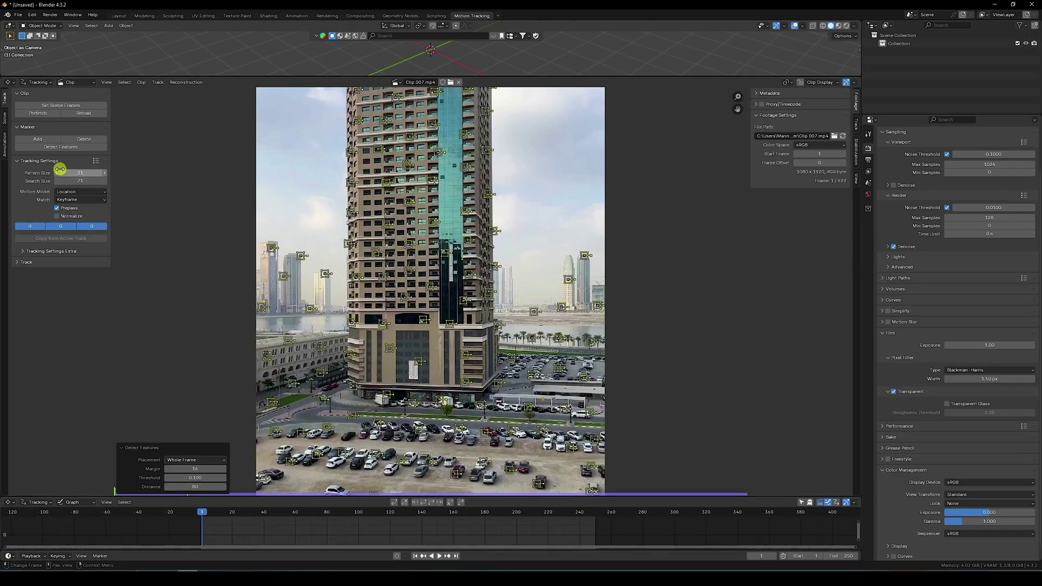
left_click(49, 105)
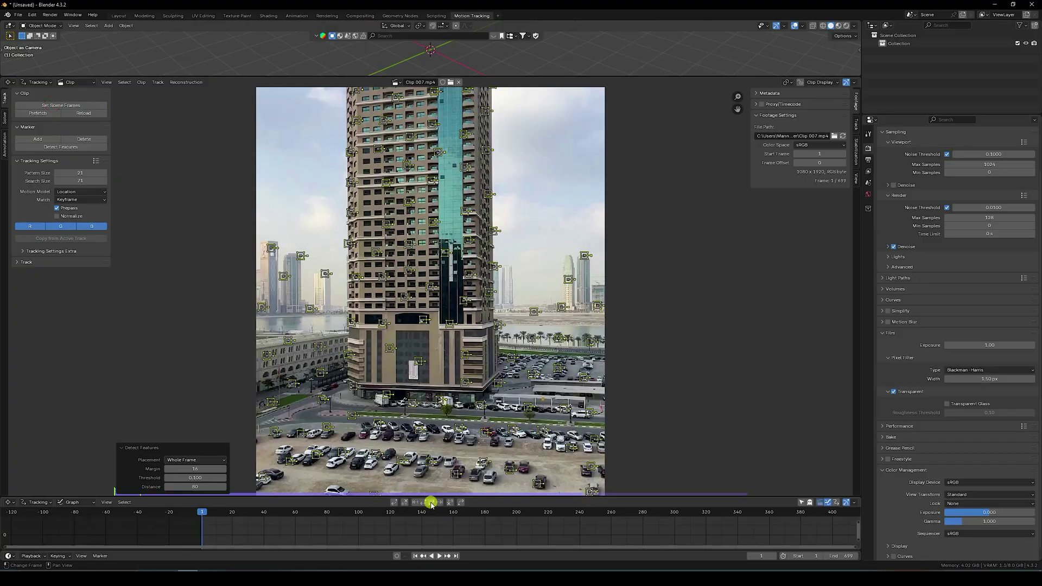
left_click(431, 502)
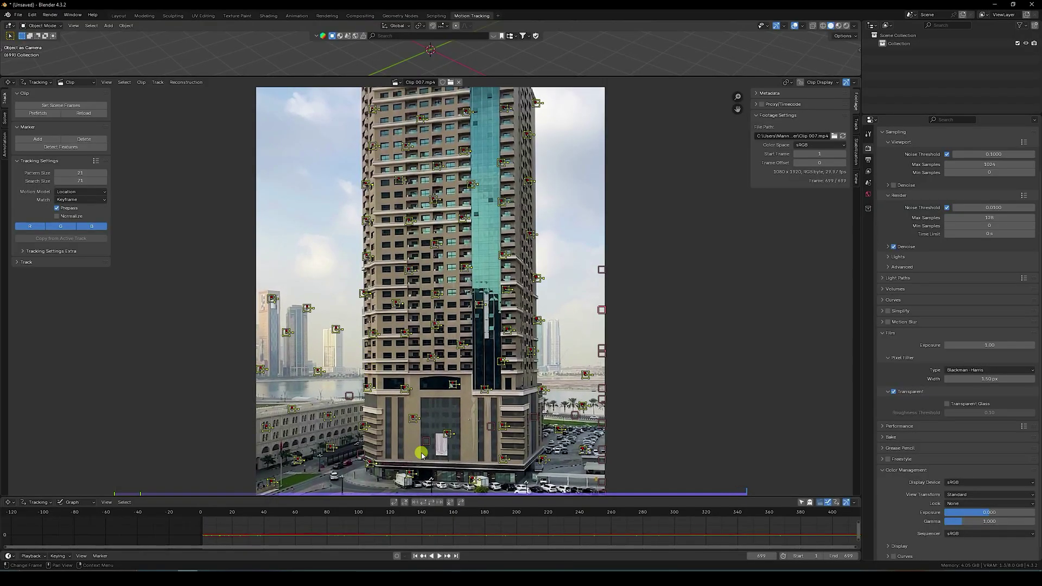
Return to the first frame and delete the tracks whose curves stray from the main band in the tracking graph.
left_click(415, 555)
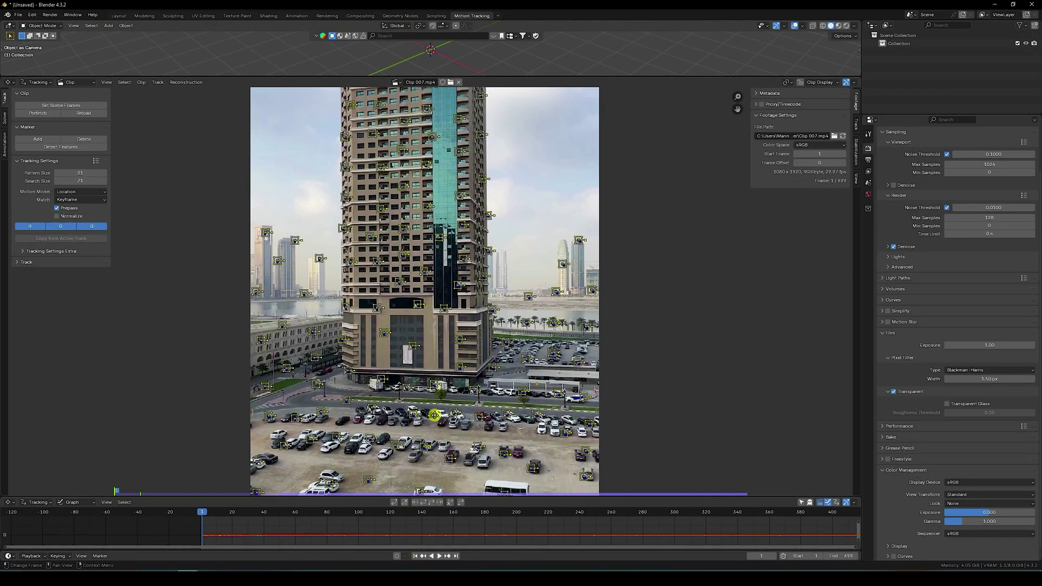
left_click_drag(372, 499, 358, 444)
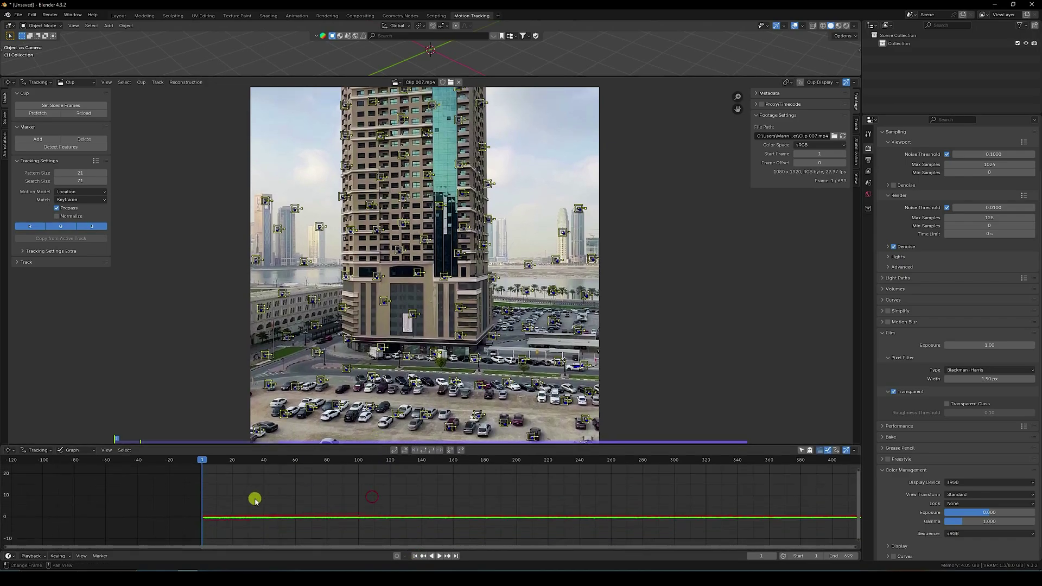
scroll(263, 500, "up", 3)
scroll(310, 497, "up", 3)
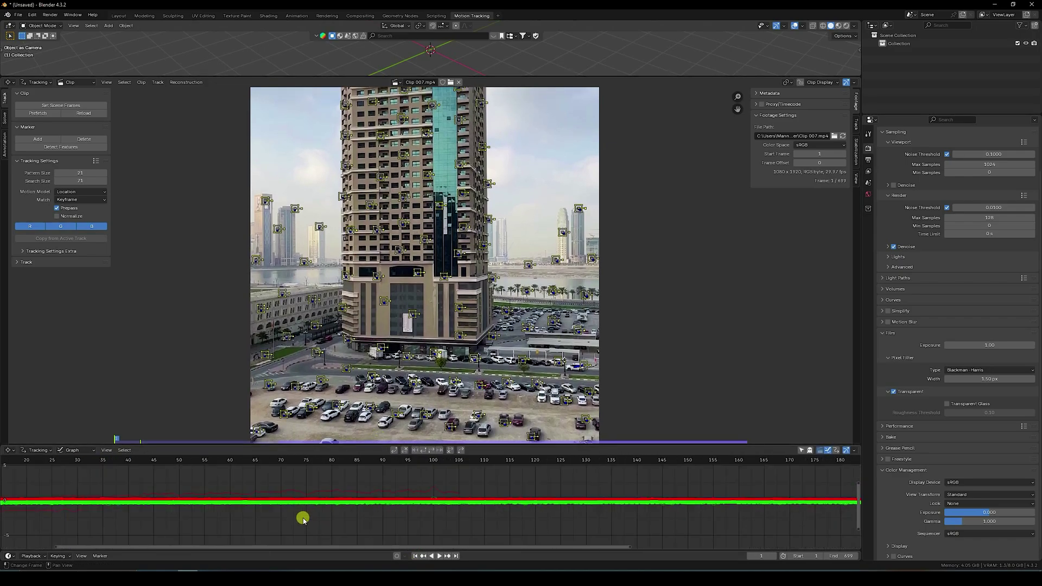
left_click(551, 496)
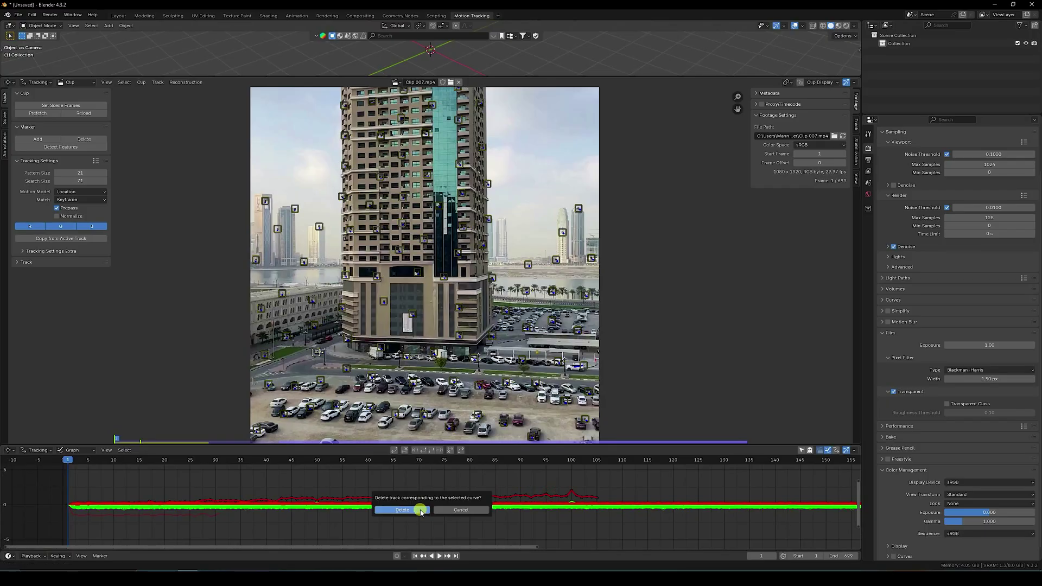
left_click(206, 518)
key("Delete")
left_click(206, 514)
left_click(297, 506)
key("Delete")
left_click(302, 499)
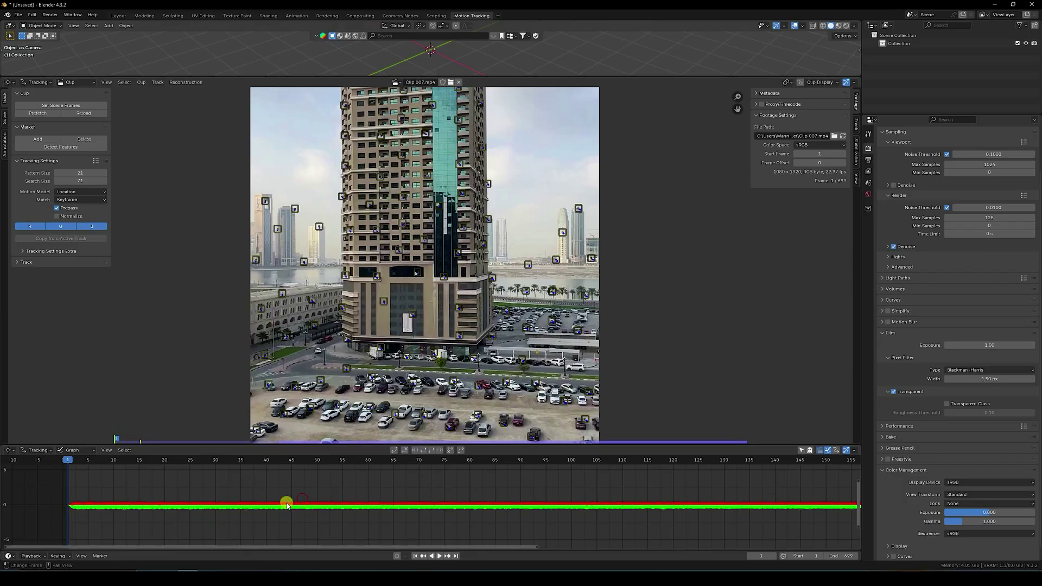
scroll(299, 500, "down", 5)
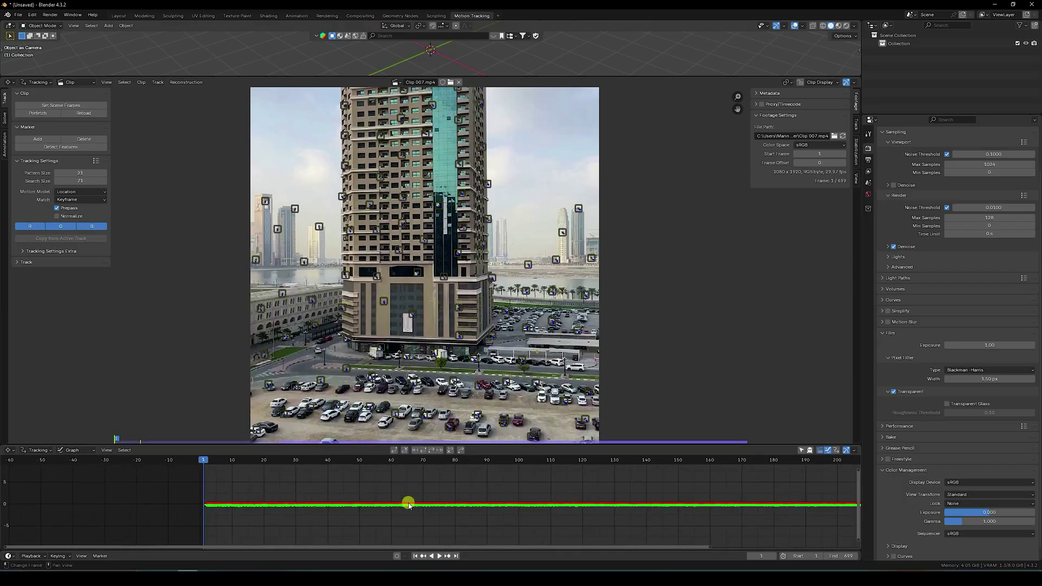
Solve the camera motion with focal length, optical center and radial distortion refinement enabled.
middle_click_drag(288, 503, 237, 503)
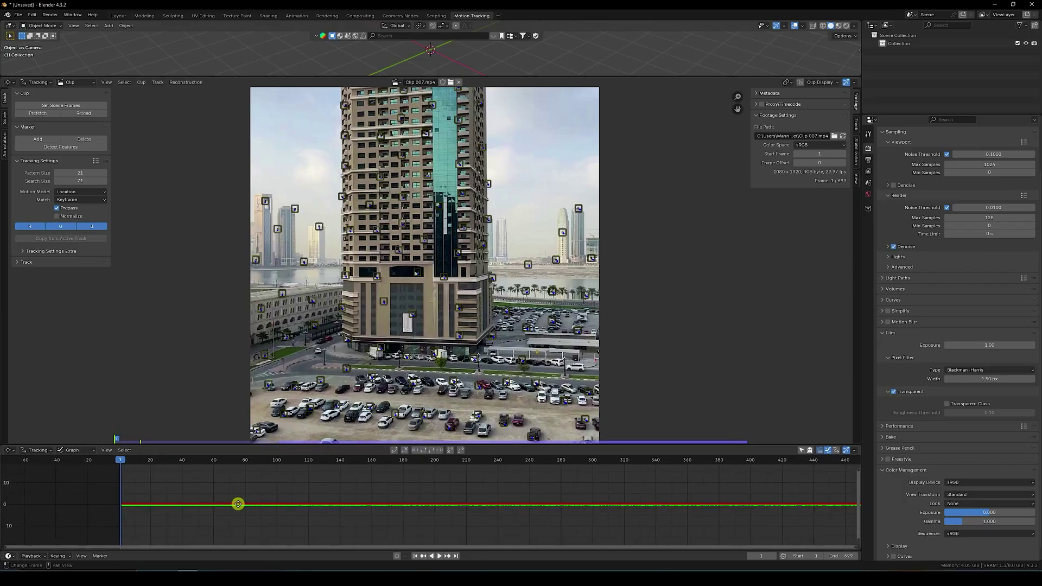
left_click(5, 121)
left_click(57, 155)
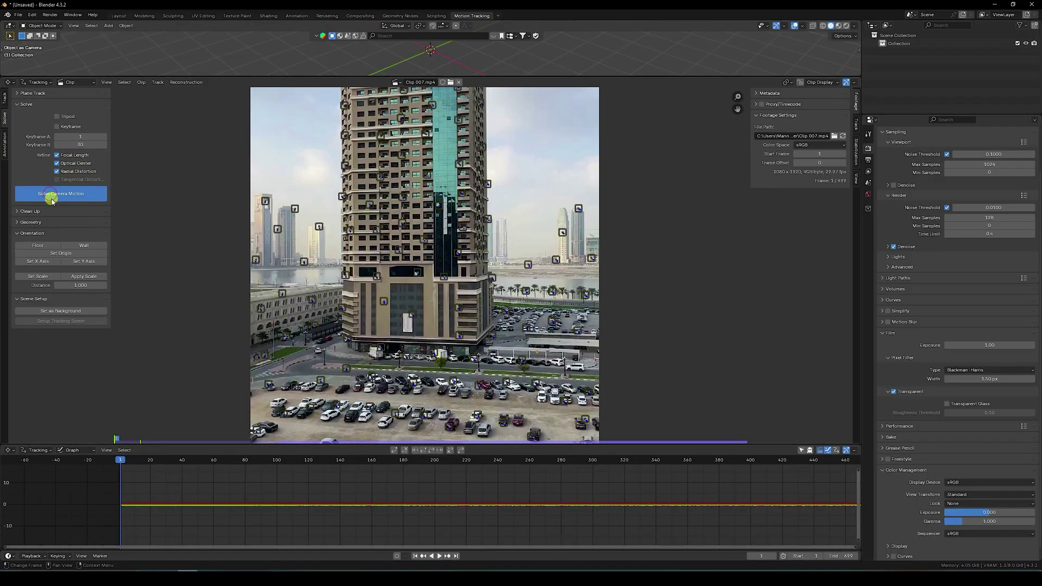
left_click(52, 195)
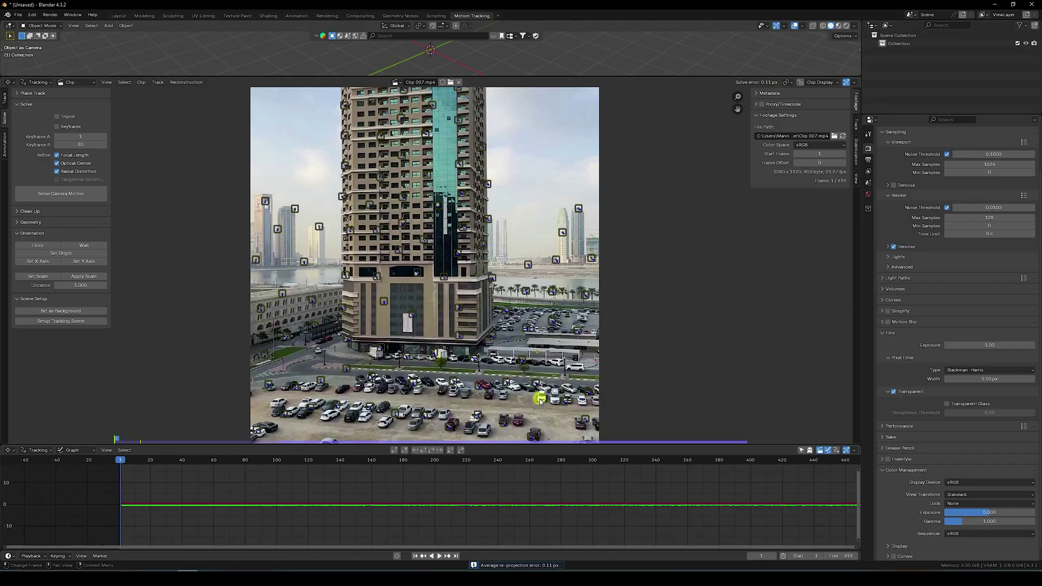
Filter out and delete the problematic tracks with a track threshold of 0.5, and solve the camera motion again.
left_click_drag(509, 444, 483, 487)
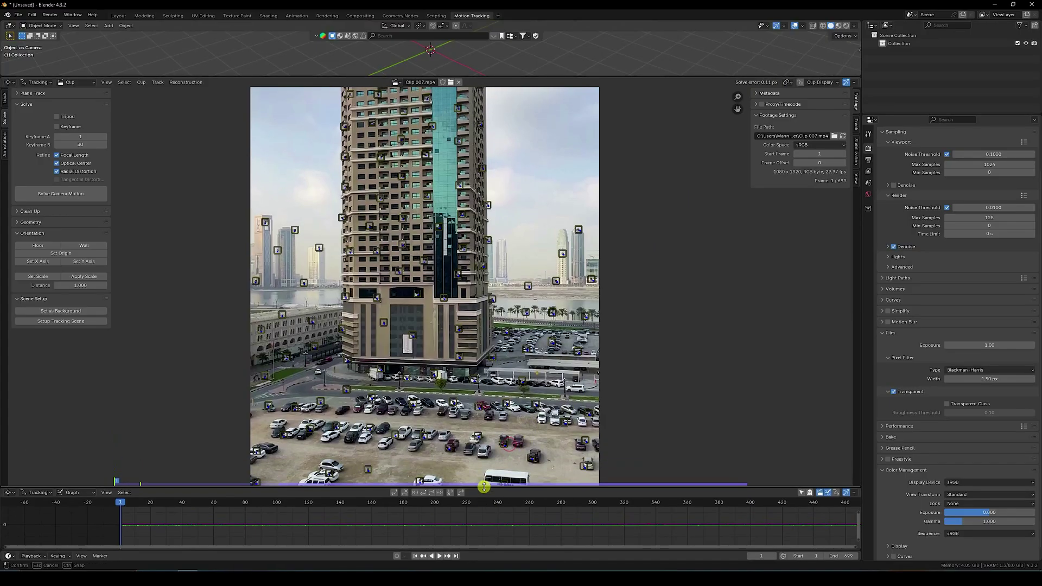
left_click(26, 213)
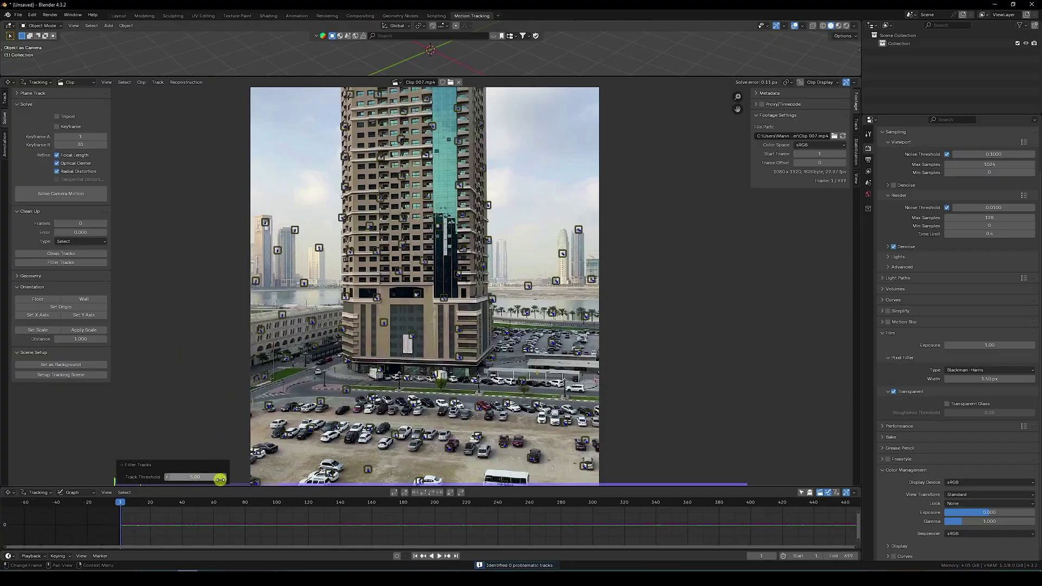
left_click_drag(197, 478, 197, 478)
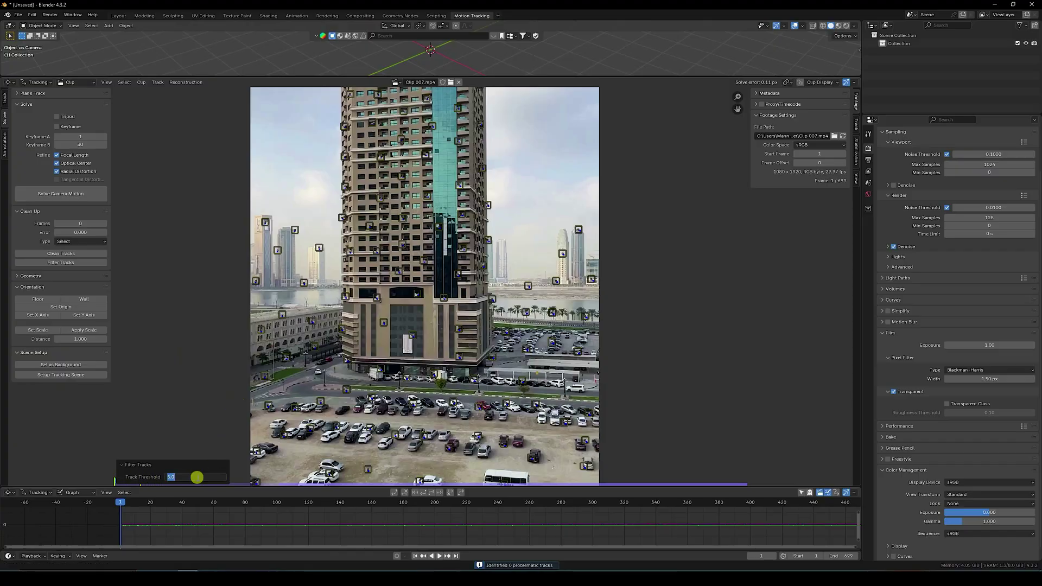
type("0.5")
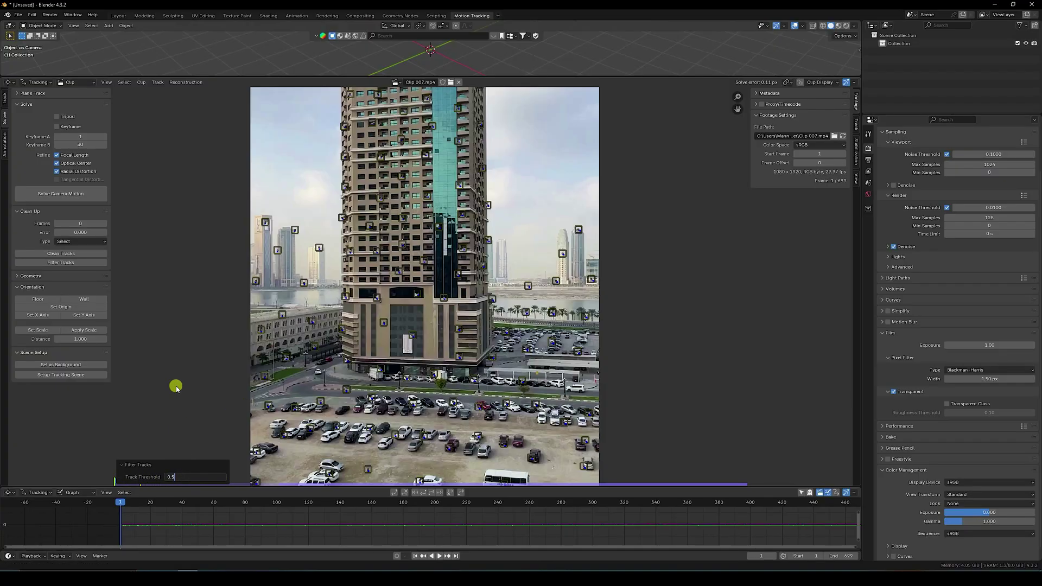
key("Return")
scroll(174, 371, "down", 1)
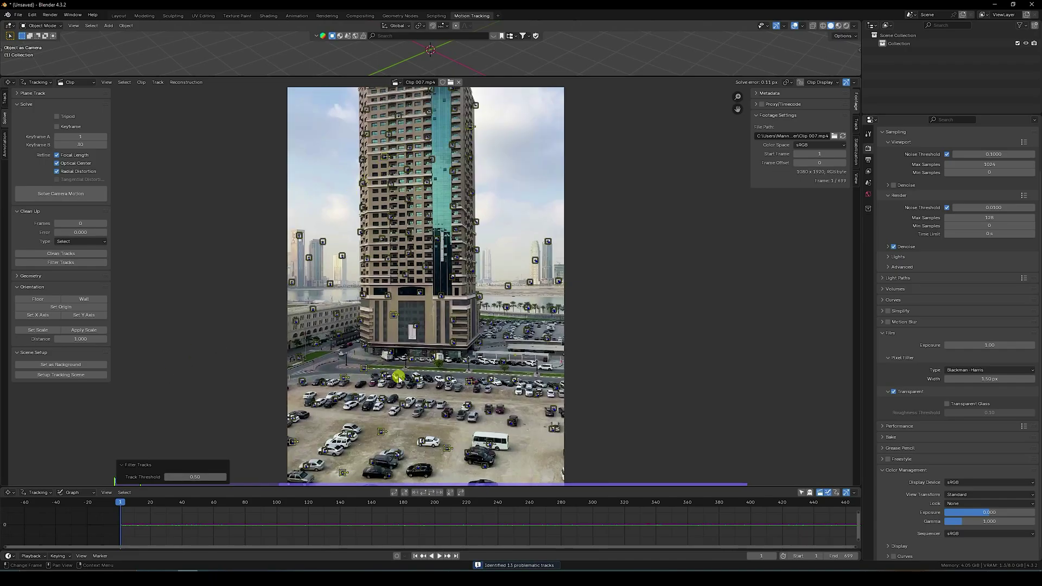
left_click(395, 372)
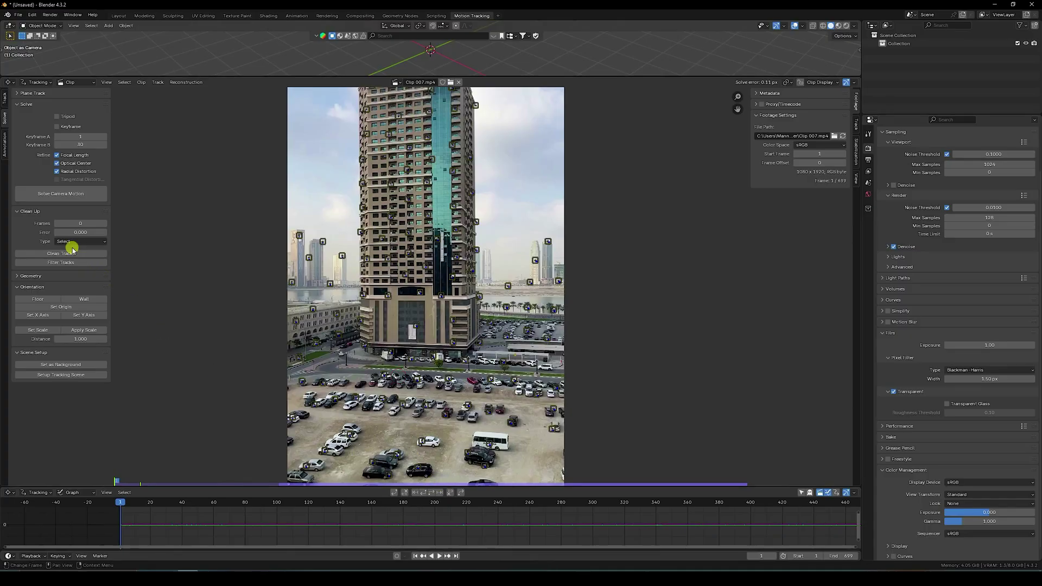
left_click(47, 195)
Set the clip as the camera background and set up the tracking scene, giving the 3D viewport more room.
left_click_drag(345, 81, 363, 160)
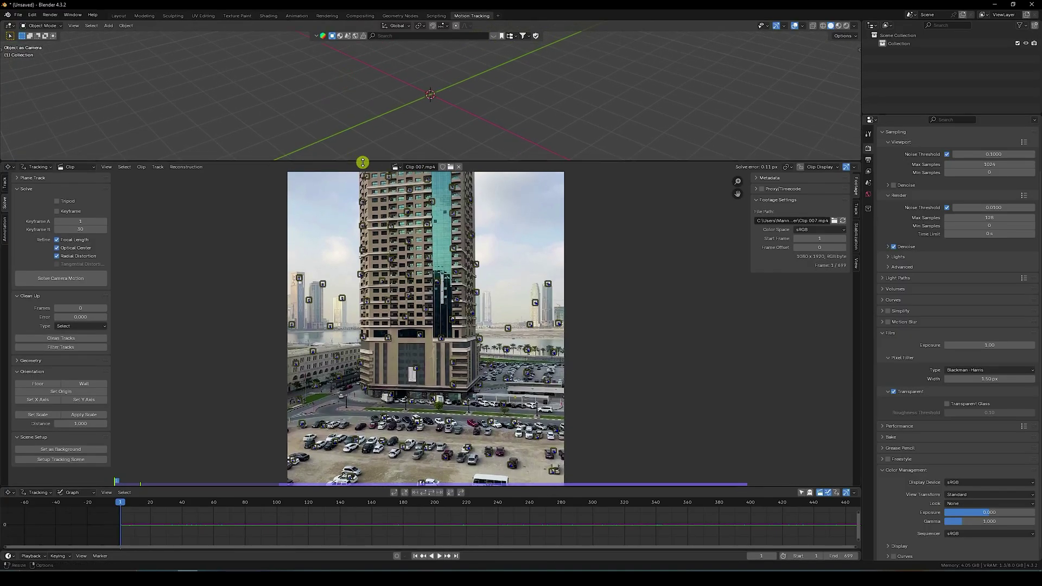
scroll(112, 356, "down", 6)
scroll(443, 380, "up", 4)
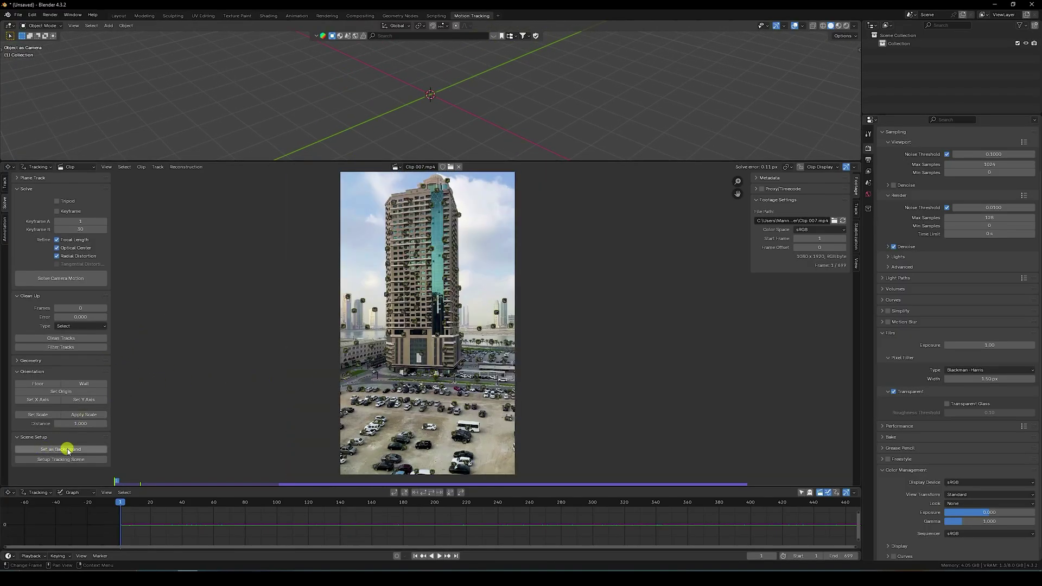
left_click(67, 449)
left_click(67, 459)
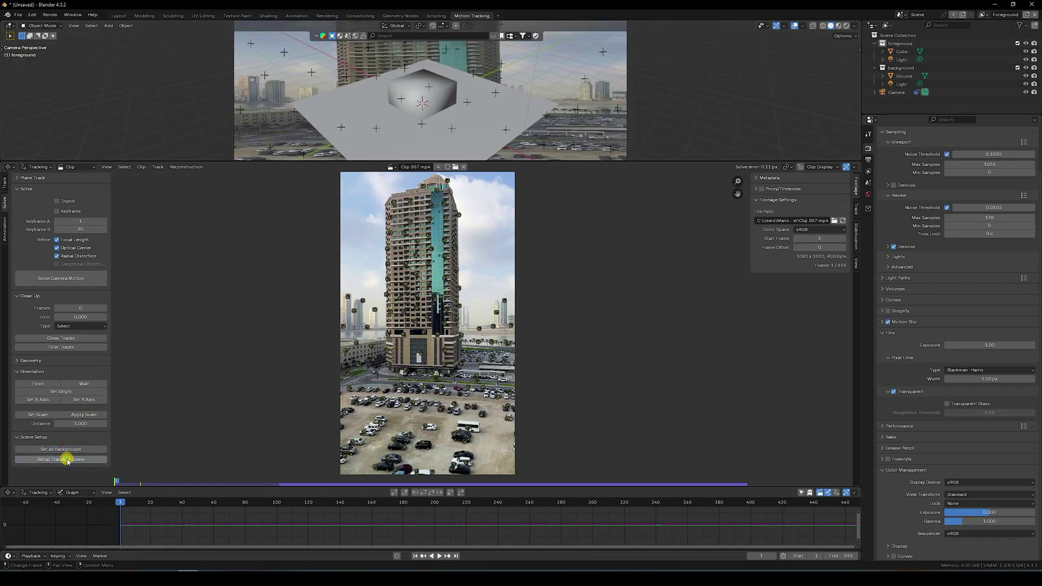
scroll(316, 129, "down", 3)
left_click_drag(301, 260, 298, 271)
scroll(418, 146, "up", 5)
scroll(375, 133, "down", 1)
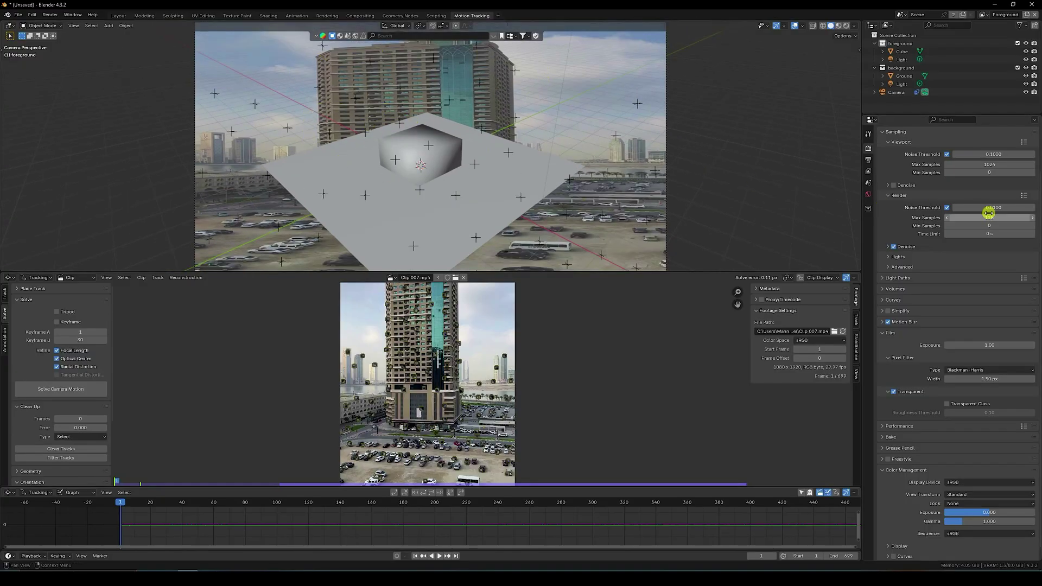
Set the output resolution to 1080 x 1920 px and the frame rate to 29.97 fps.
left_click(868, 160)
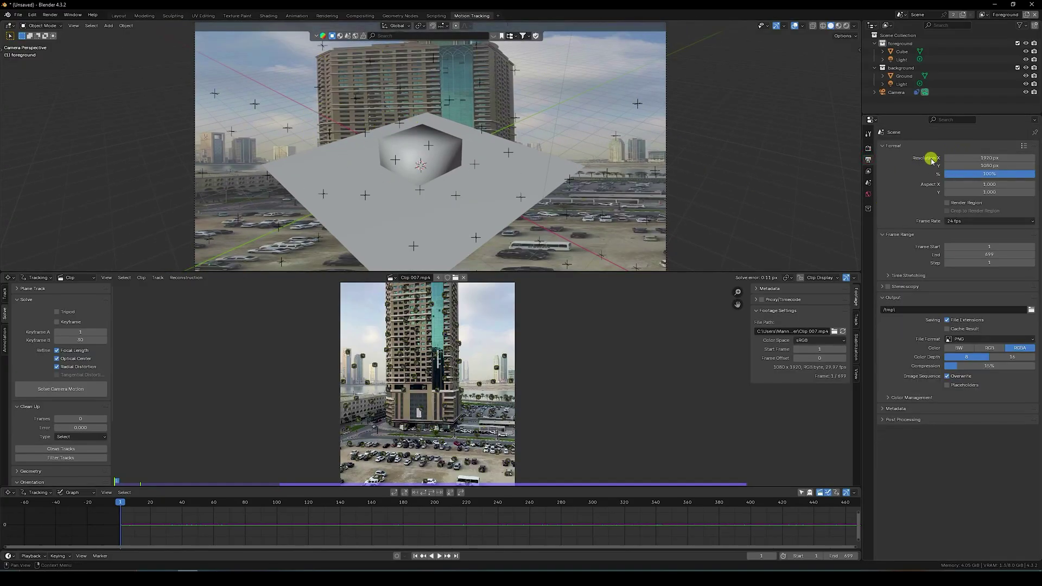
left_click(990, 157)
type("108")
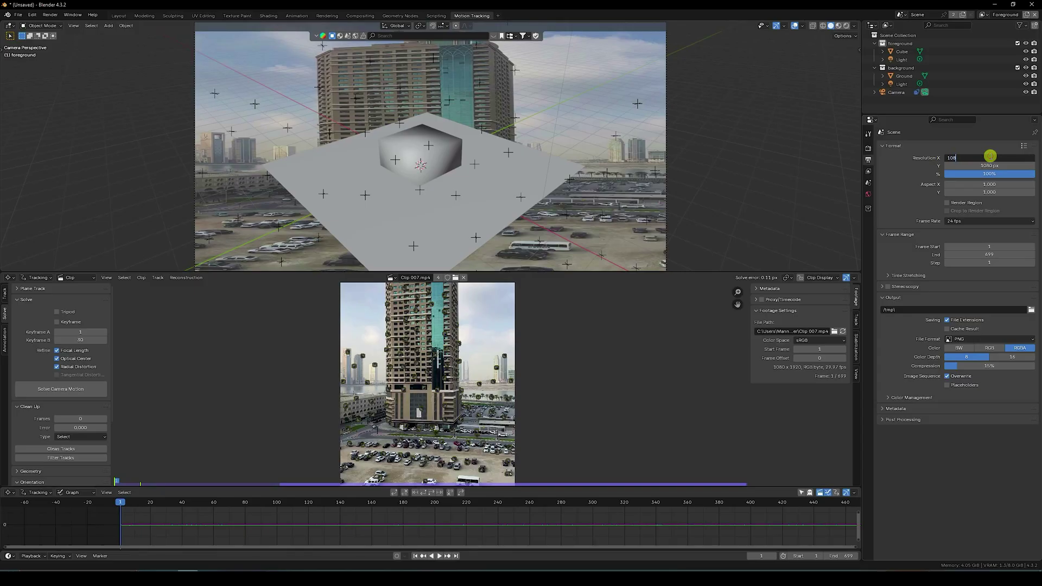
type("0")
key("Tab")
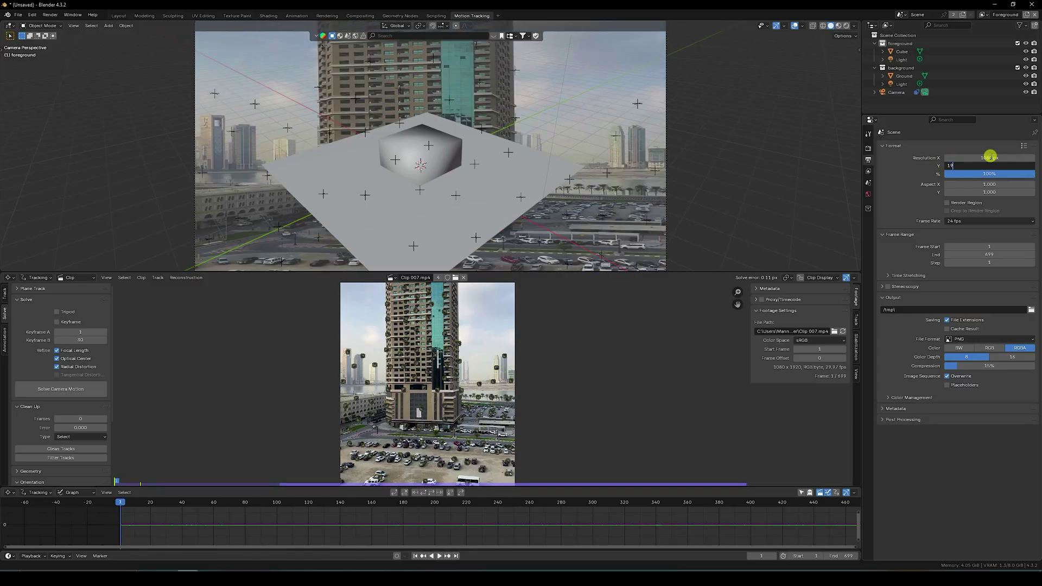
type("1920")
key("Return")
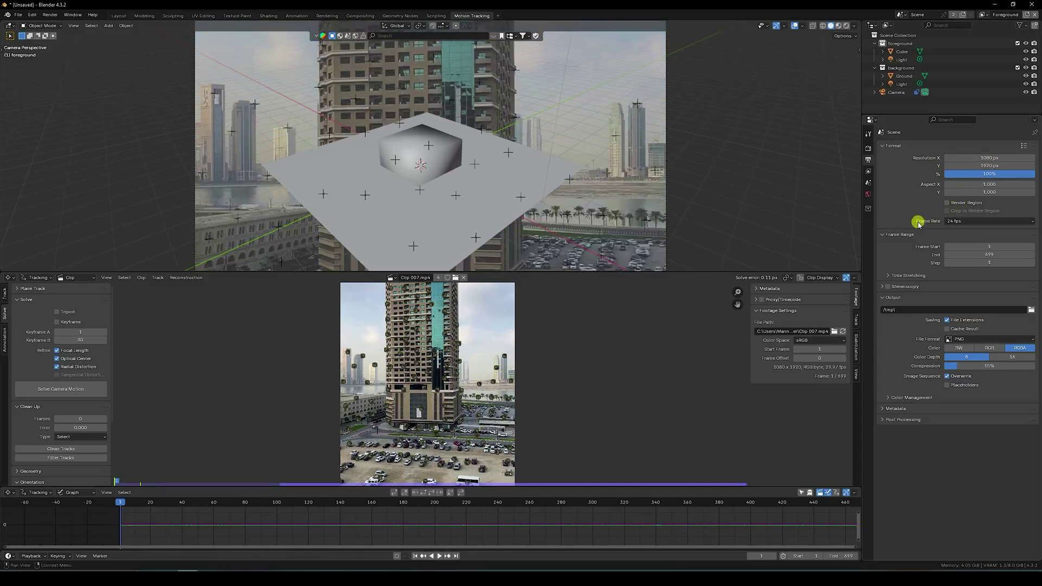
left_click(956, 221)
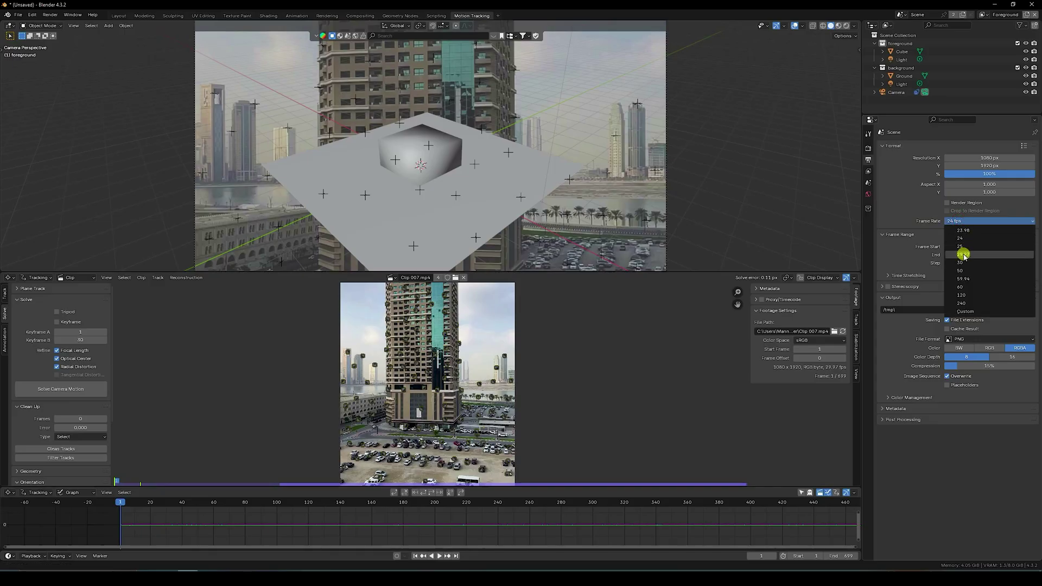
left_click(972, 254)
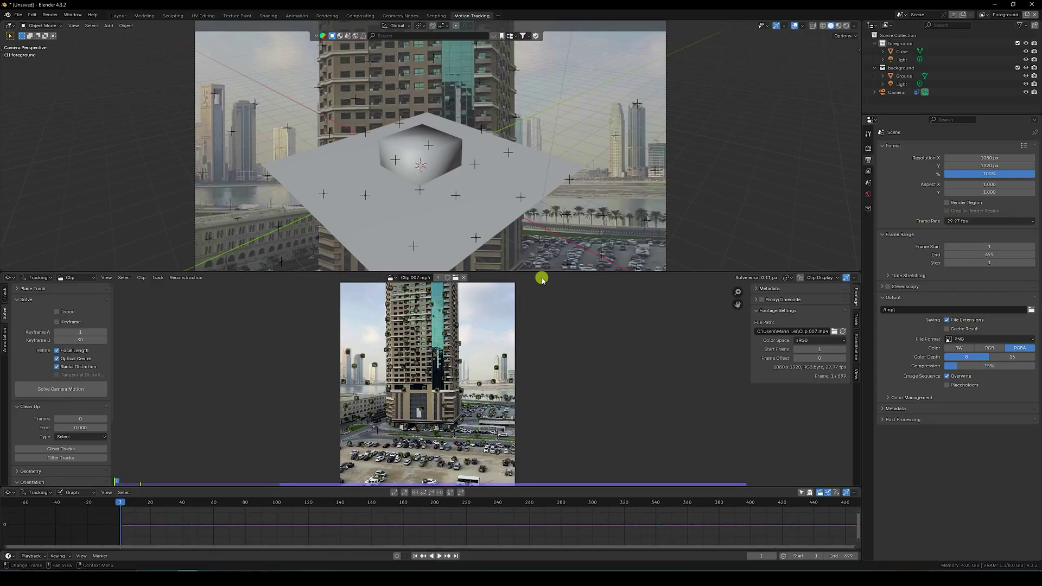
Set the scene origin at the tracking marker in the middle of the tower's facade.
left_click_drag(542, 273, 548, 178)
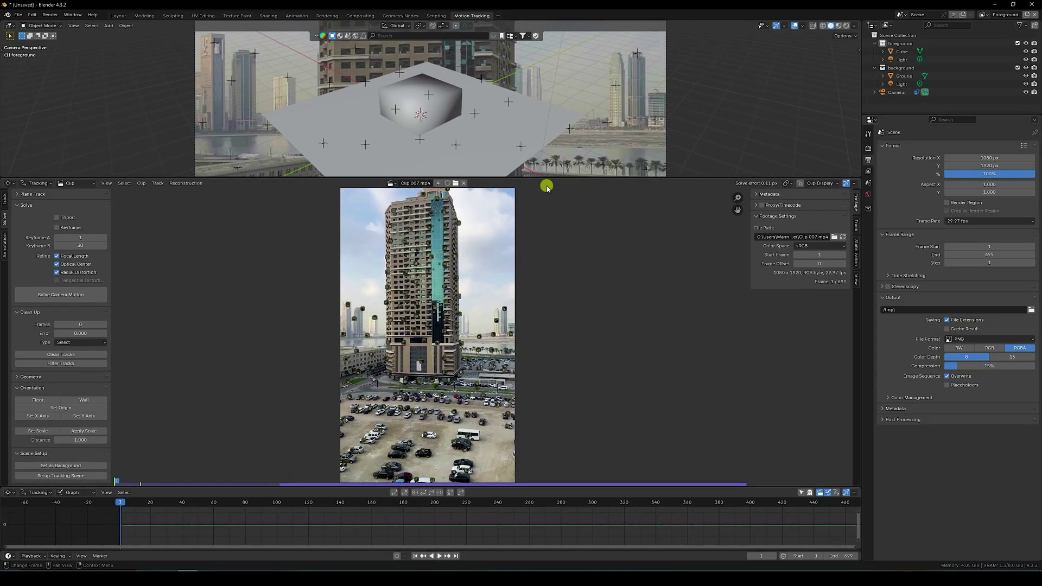
scroll(424, 105, "up", 3)
scroll(428, 245, "up", 3)
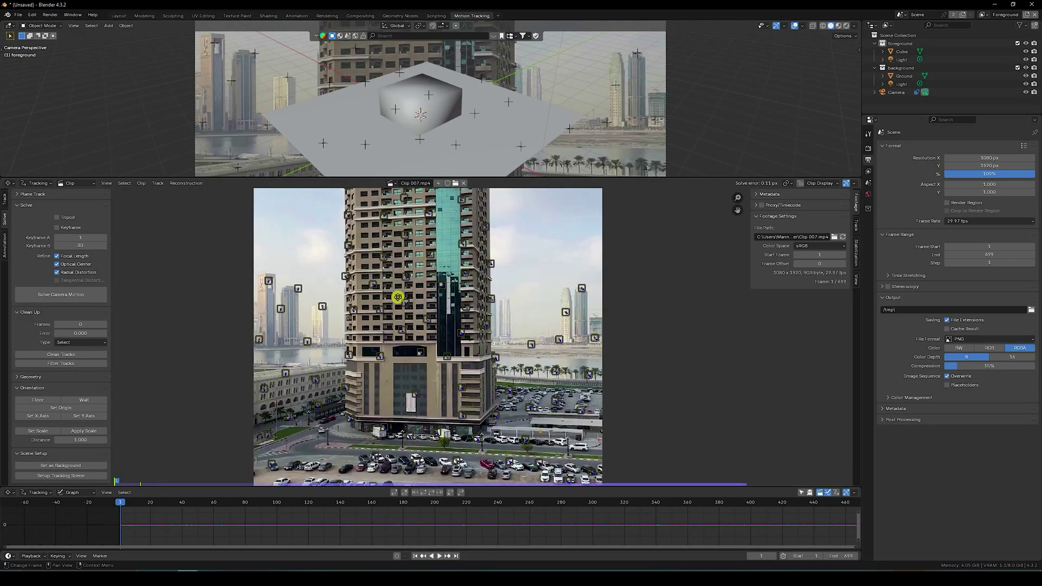
middle_click_drag(397, 297, 419, 351)
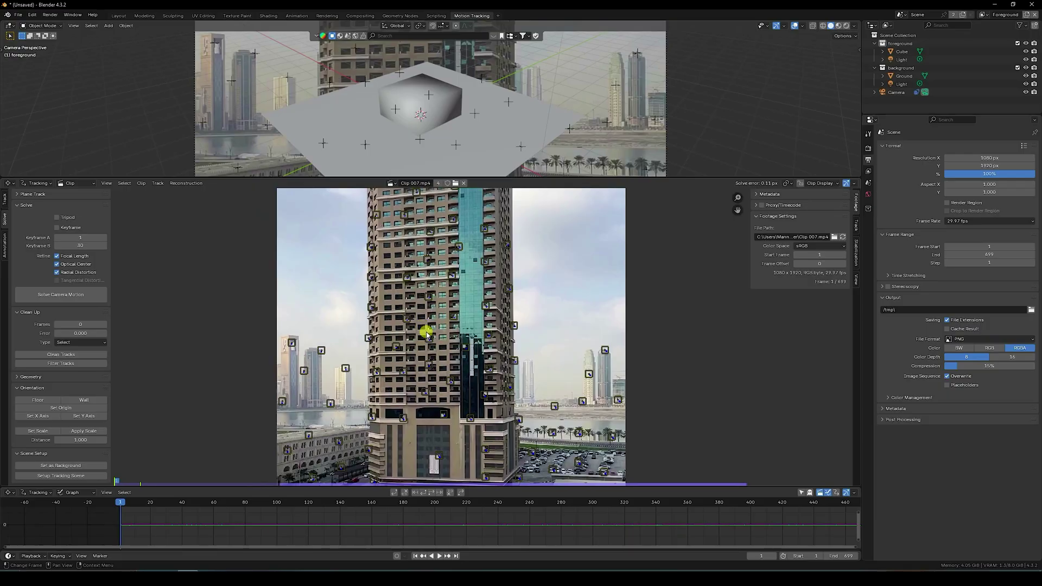
left_click(429, 337)
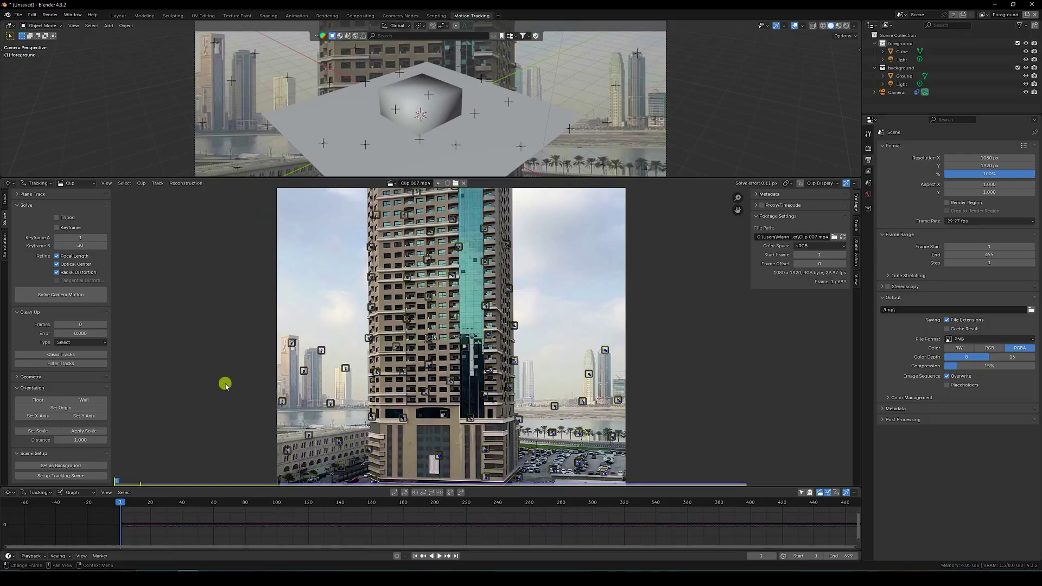
left_click(59, 408)
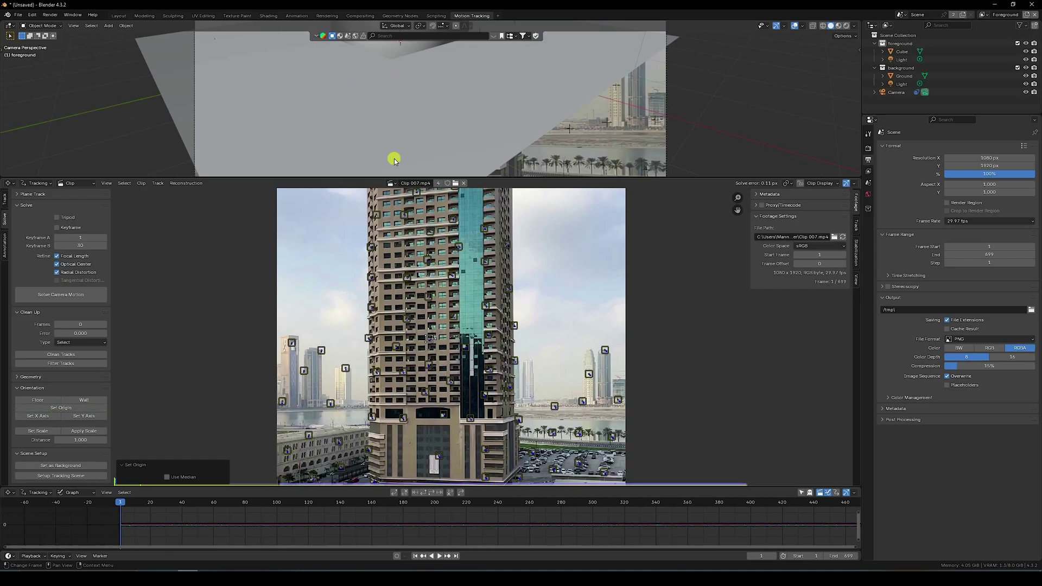
Orient the scene to the tower's facade as a wall plane, using the origin marker and the two facade markers above it.
scroll(428, 98, "down", 5)
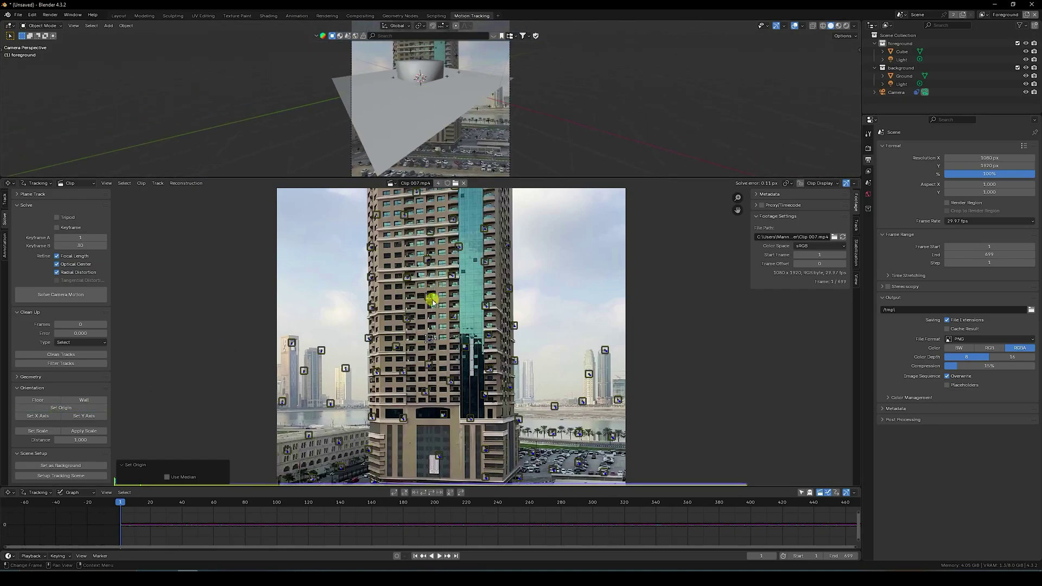
scroll(426, 307, "up", 3)
left_click(381, 299)
left_click(476, 295, "shift")
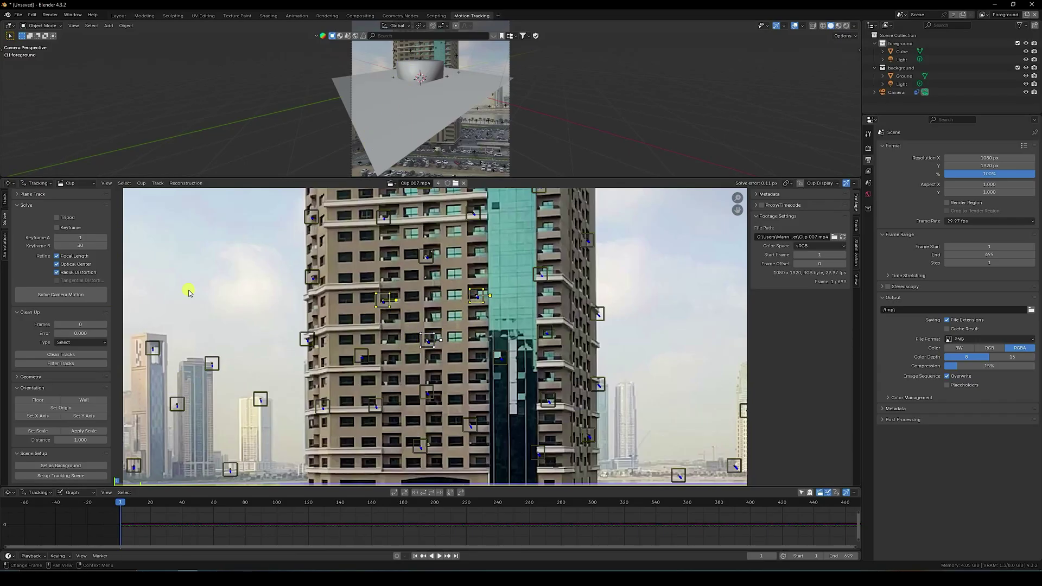
left_click(84, 400)
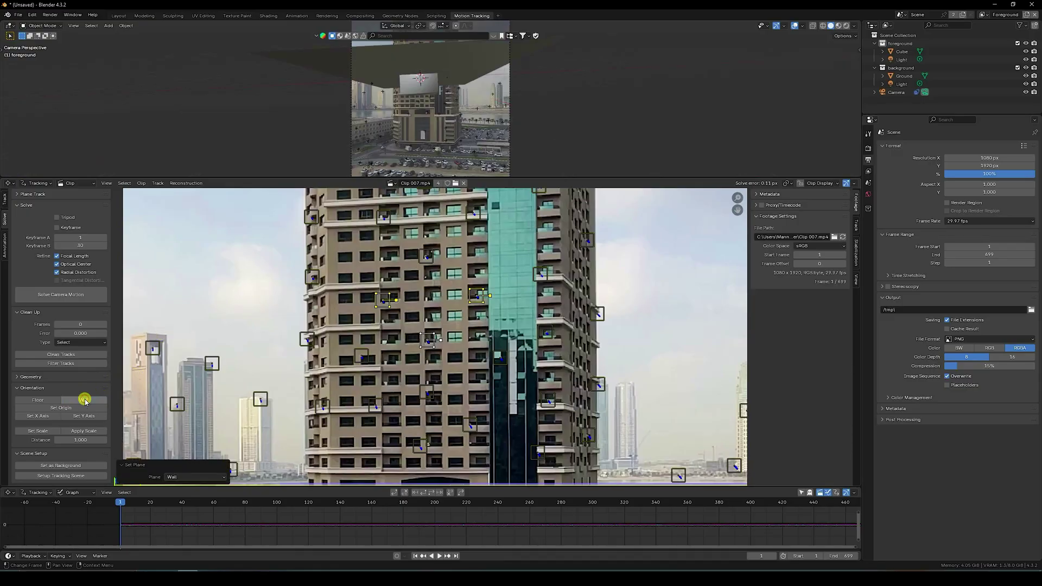
Set the scene scale from the two upper facade markers with a distance of 5.
scroll(391, 128, "down", 1)
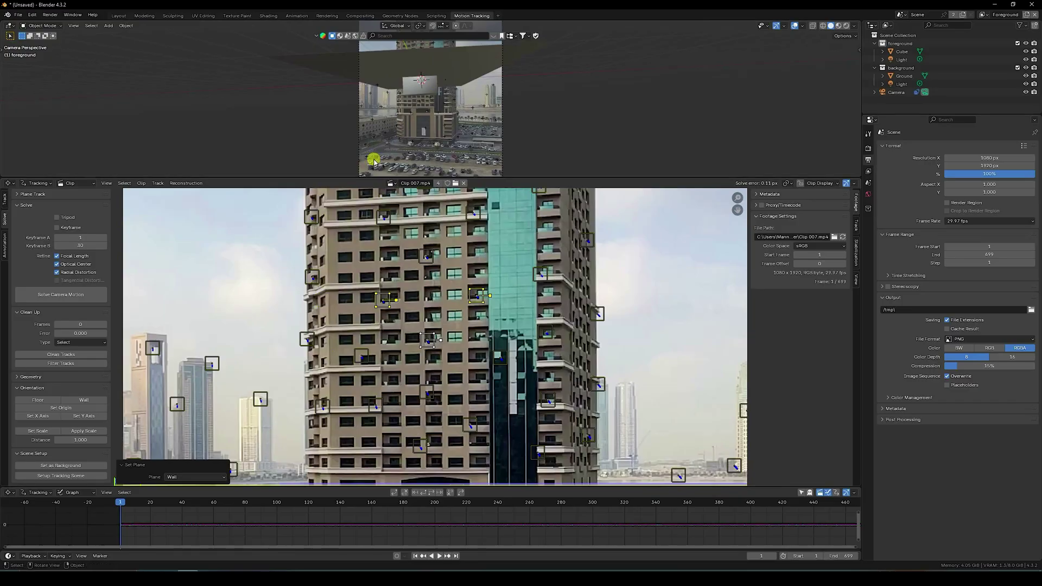
scroll(411, 133, "up", 3)
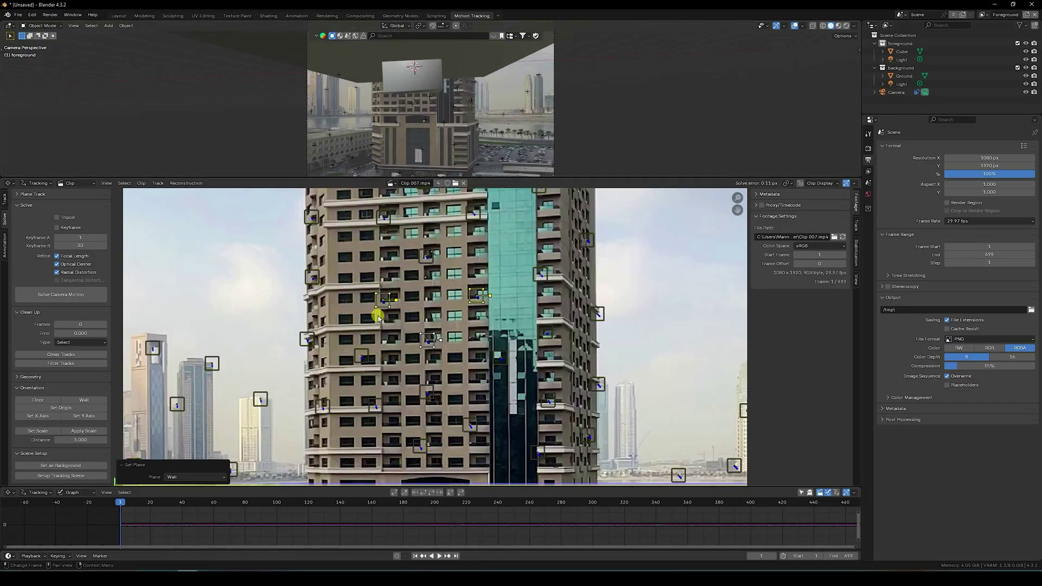
left_click(386, 301)
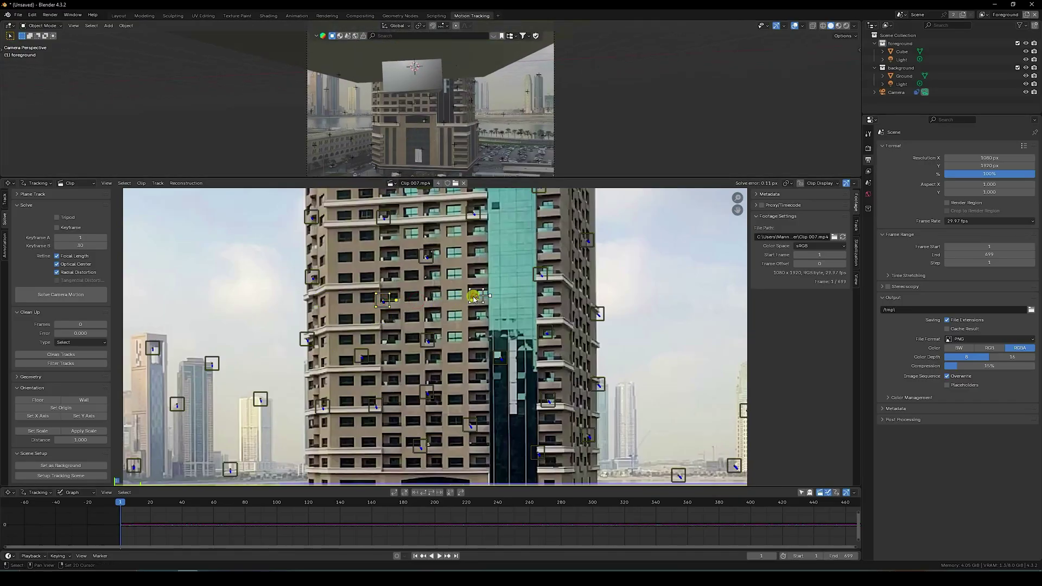
left_click(37, 433)
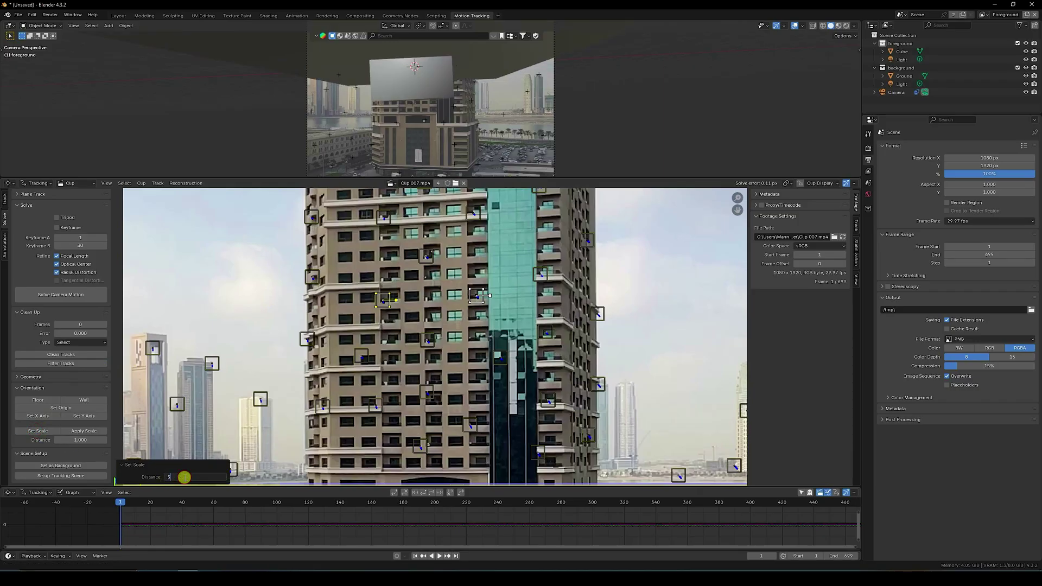
key("Return")
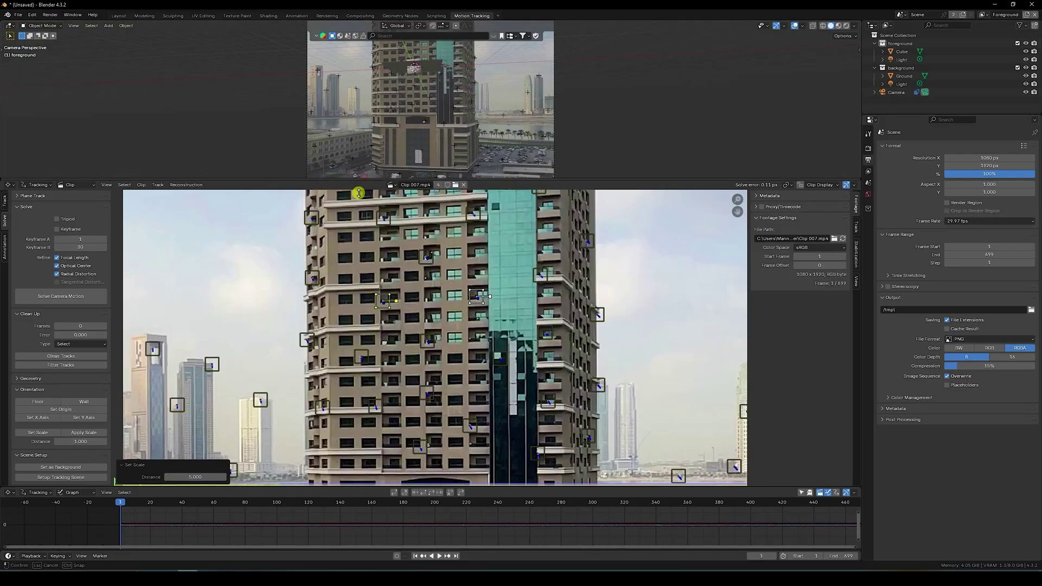
Switch to the Layout workspace and play the animation through the tracked camera to check the solved motion.
left_click_drag(365, 177, 365, 245)
left_click(118, 16)
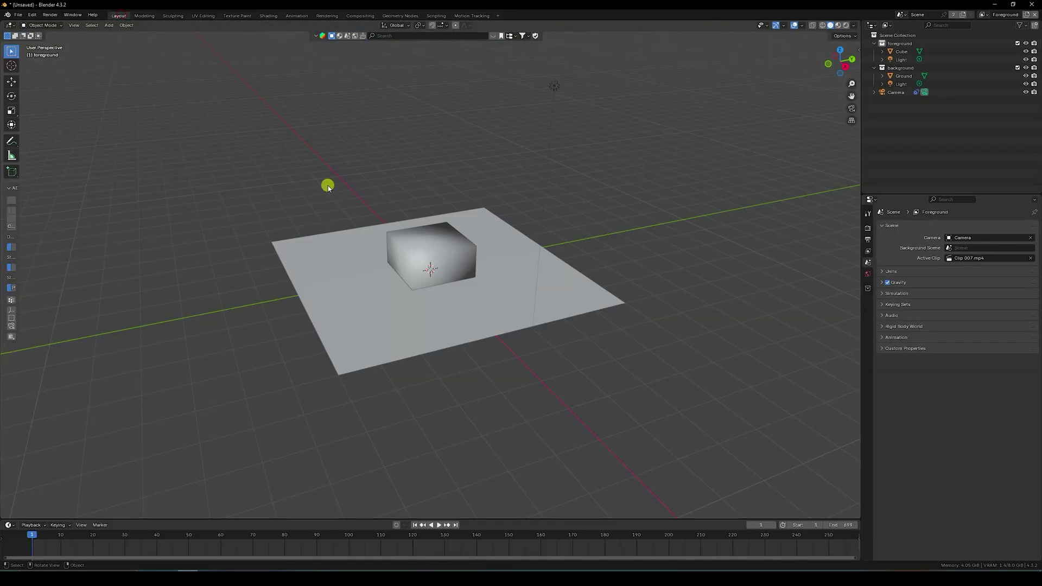
key("KP_0")
scroll(391, 204, "up", 2)
scroll(414, 442, "down", 2)
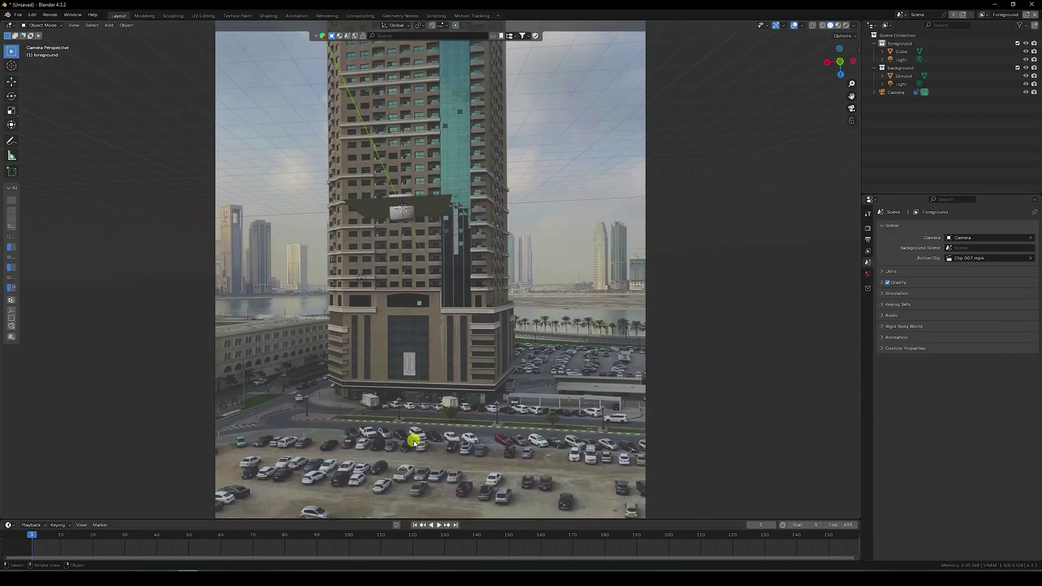
left_click(434, 525)
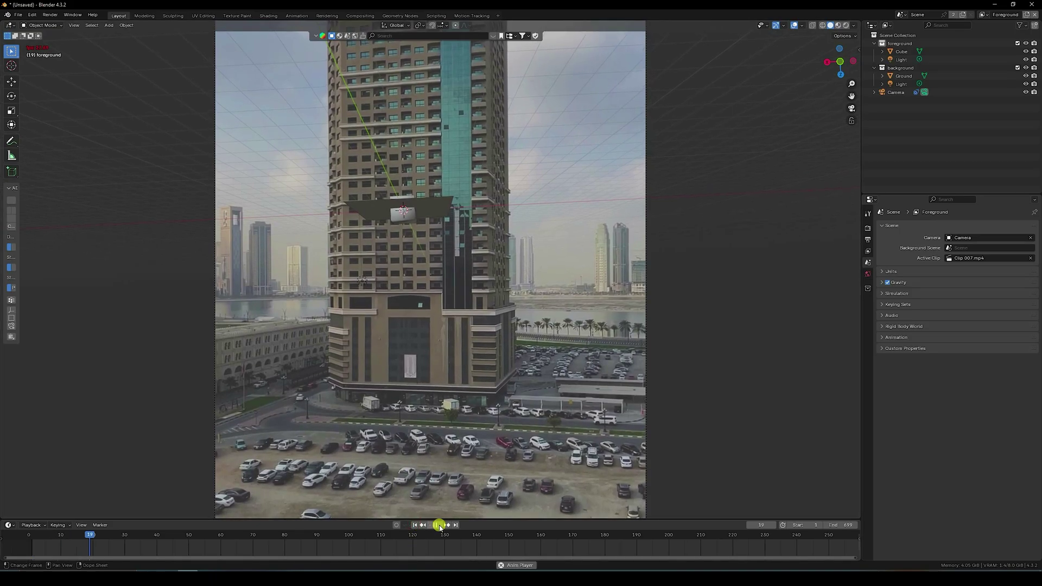
Stop the playback and return the animation to the first frame.
scroll(429, 222, "up", 4)
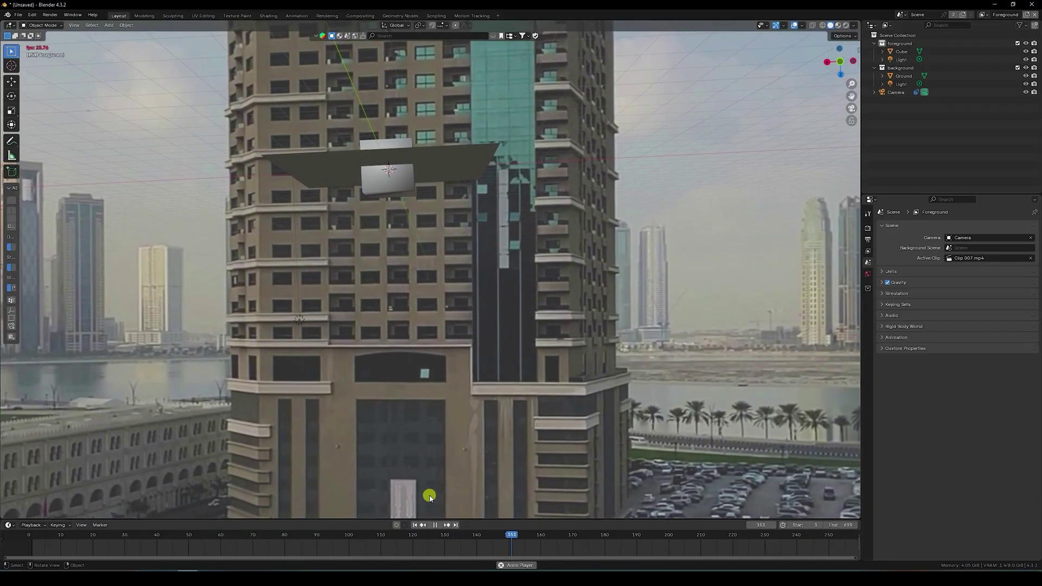
left_click(437, 525)
scroll(402, 475, "down", 1)
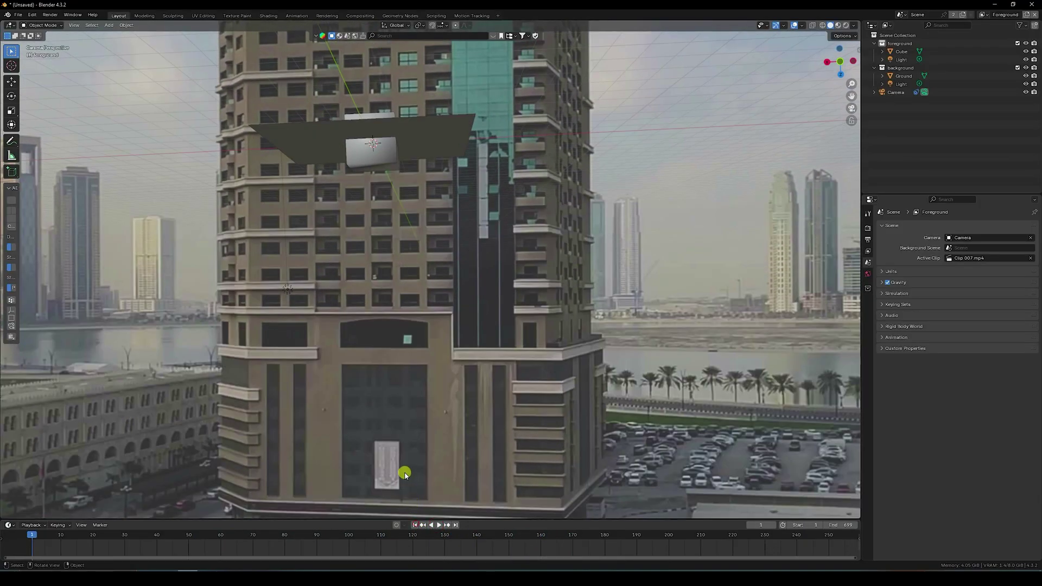
scroll(375, 304, "down", 2)
key("shift+Left")
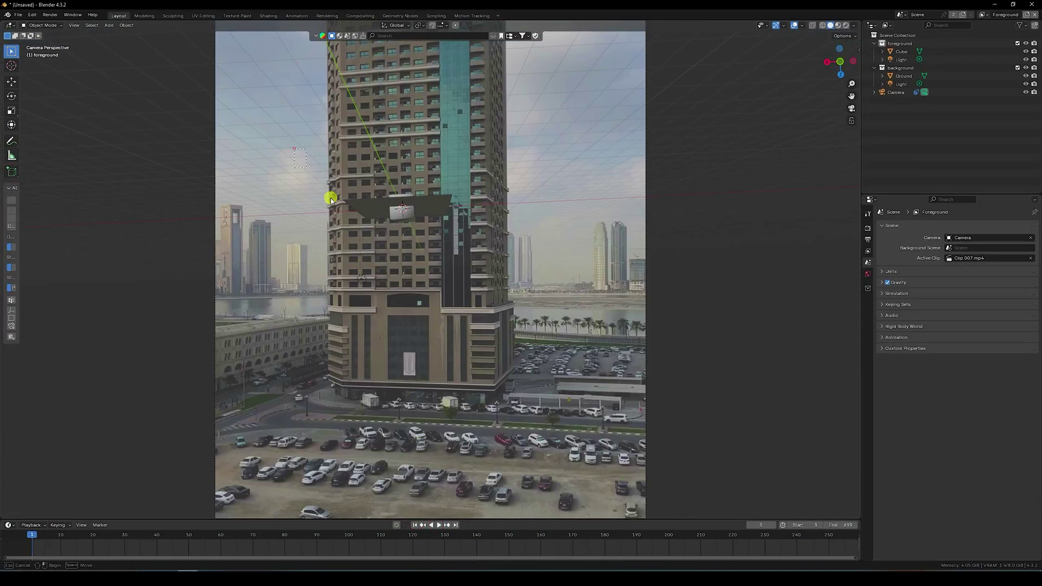
Delete the cube, ground and lights, keeping the tracked camera, and add a plane at the scene origin.
left_click_drag(331, 199, 540, 408)
key("Delete")
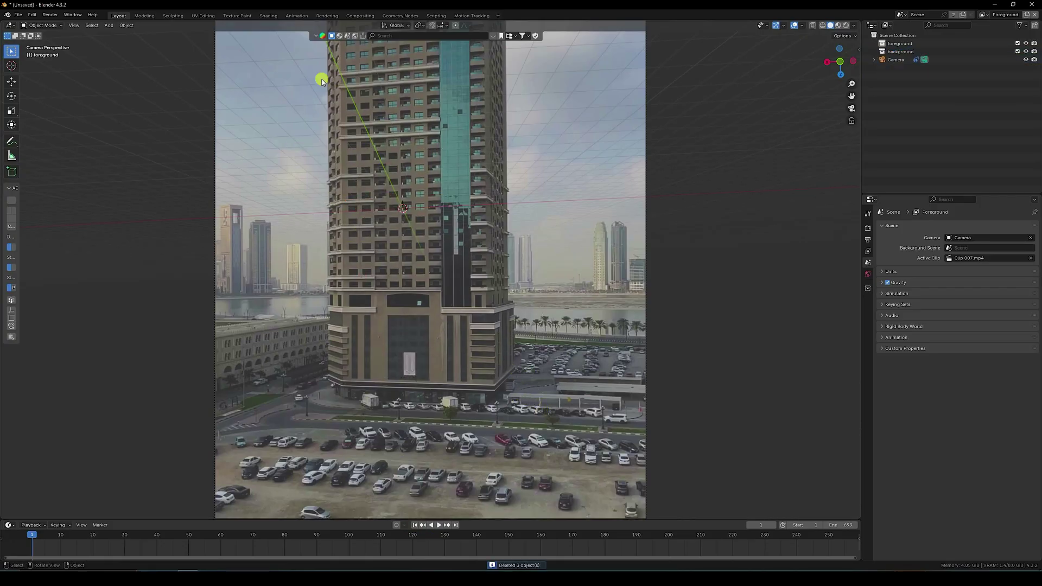
left_click(114, 26)
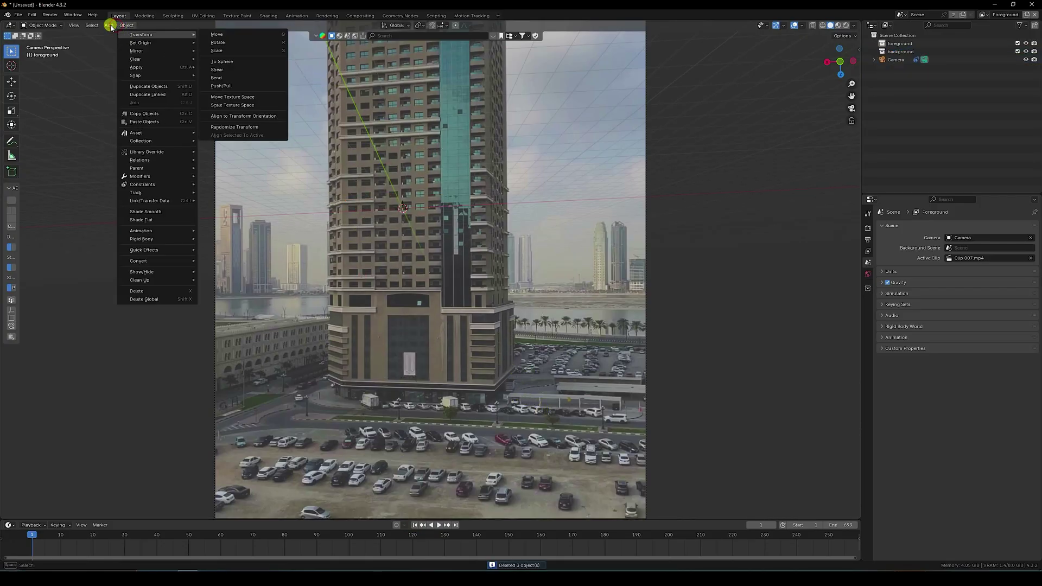
left_click(188, 34)
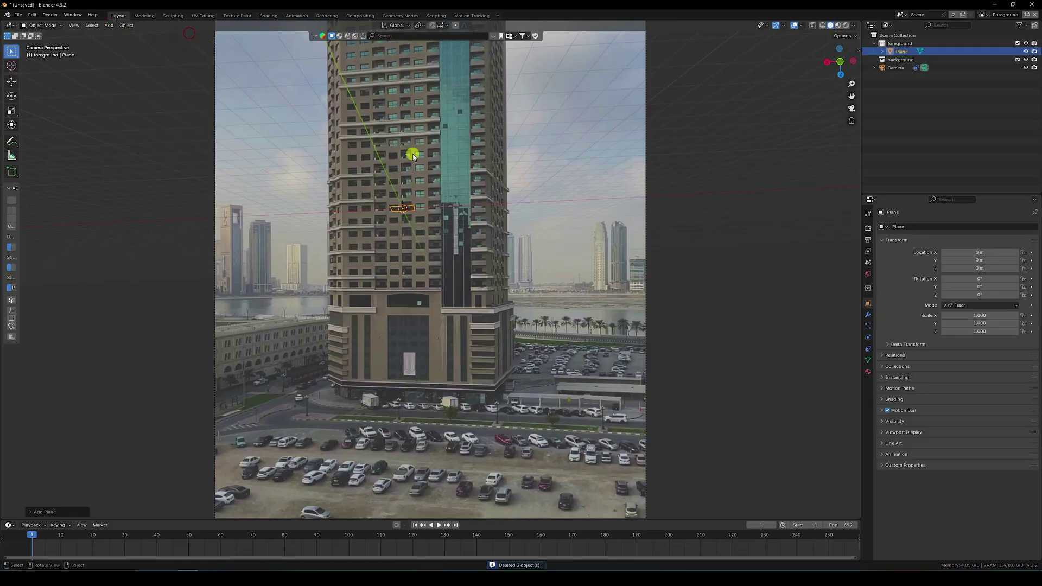
Scale the plane up to about 5.73 and set its X rotation to 90° so it stands against the facade.
key("s")
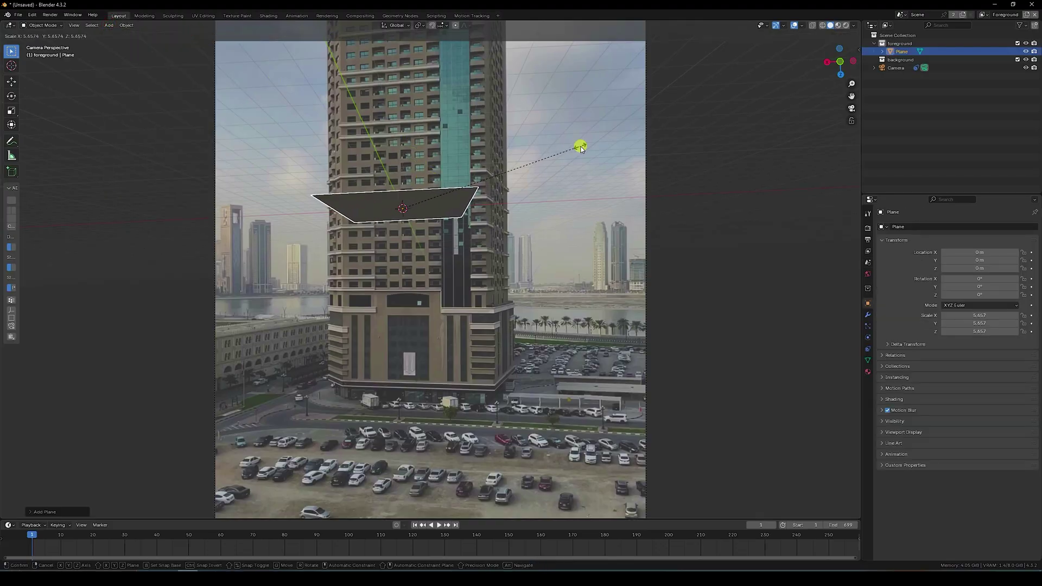
left_click(582, 145)
left_click(986, 278)
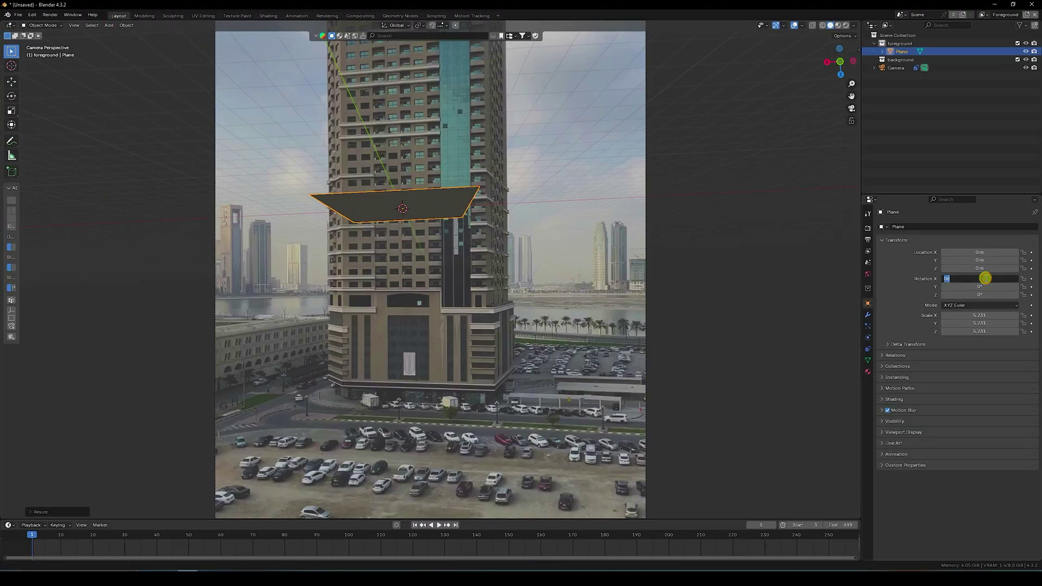
key("Return")
middle_click_drag(459, 170, 438, 237, "shift")
scroll(472, 245, "up", 2)
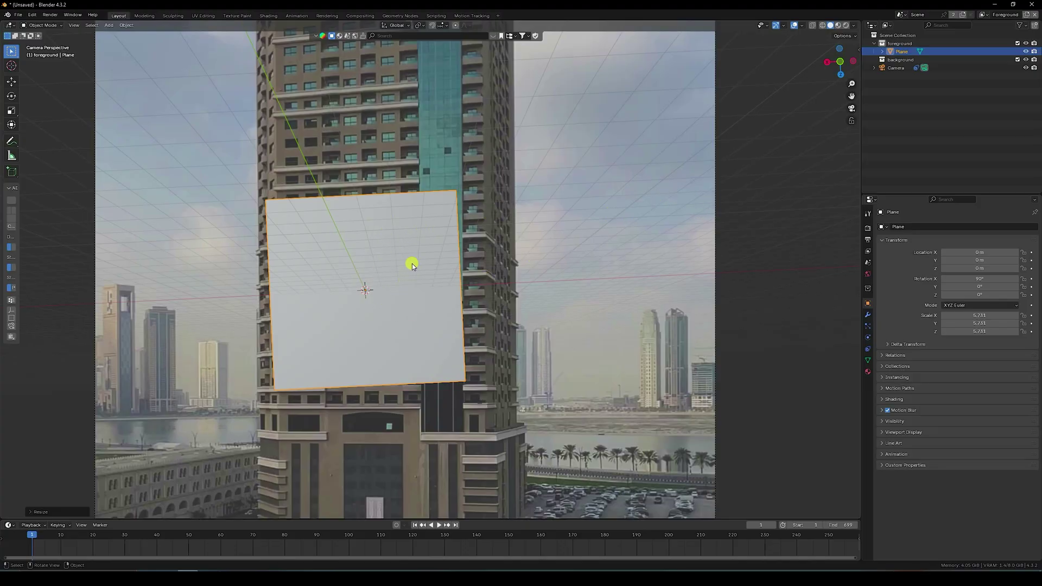
scroll(430, 288, "down", 3)
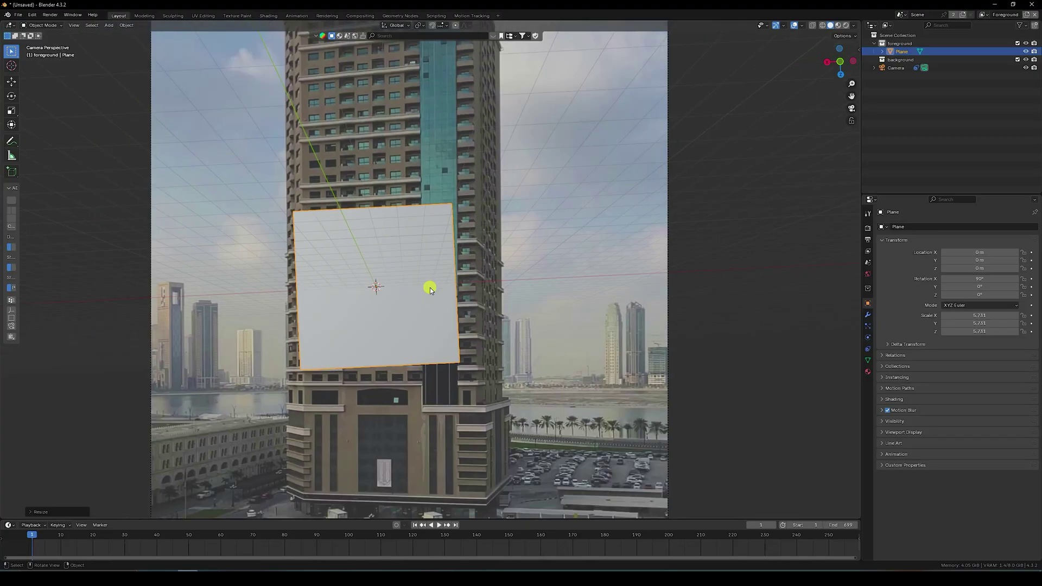
scroll(430, 288, "up", 2)
Set the transform pivot point to 3D Cursor and the camera's rotation to X 90°, Y -180° and Z 0°.
left_click(894, 68)
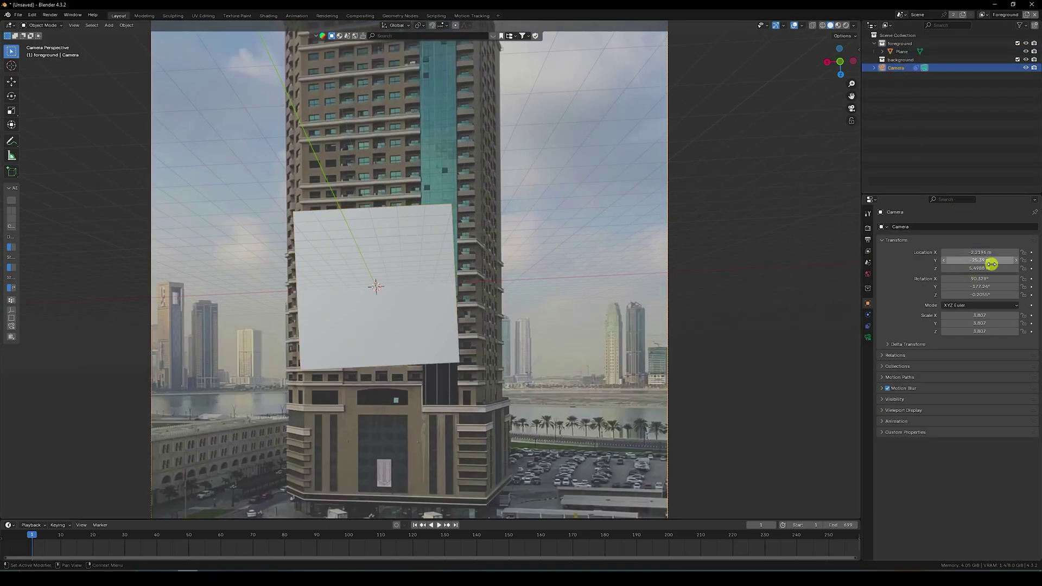
left_click(419, 25)
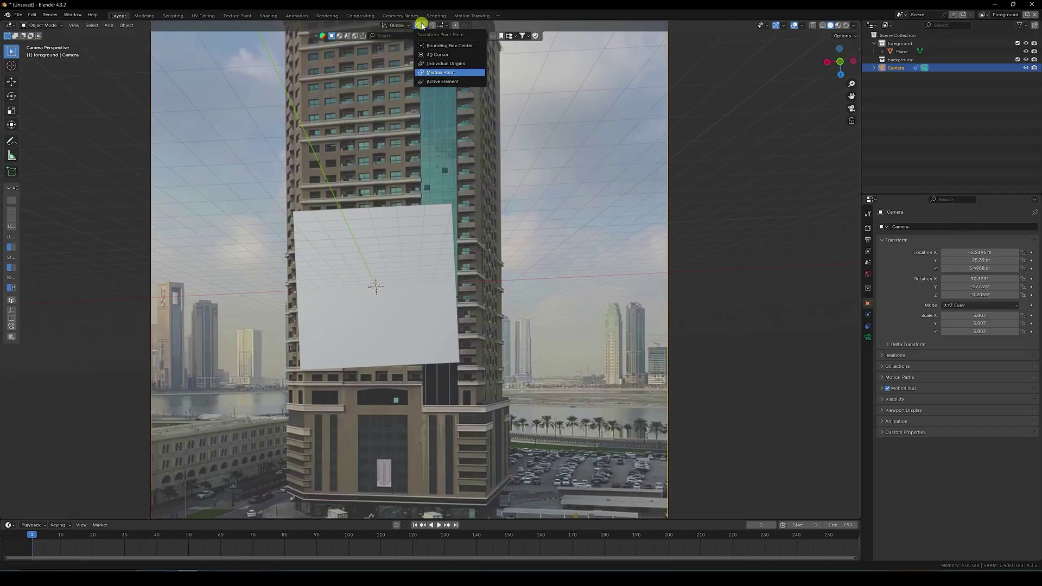
left_click(443, 55)
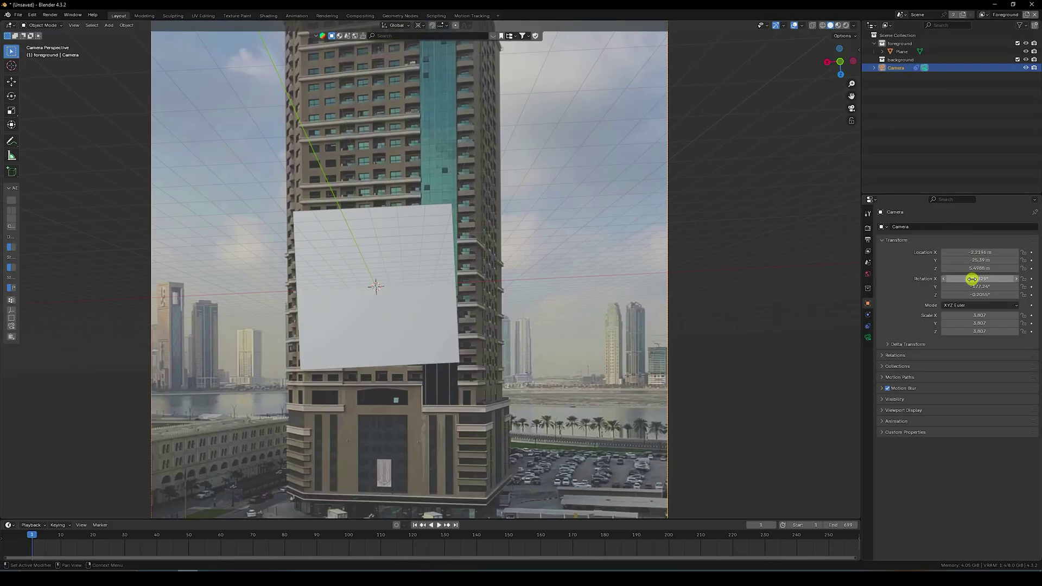
left_click_drag(972, 278, 141, 279)
key("Return")
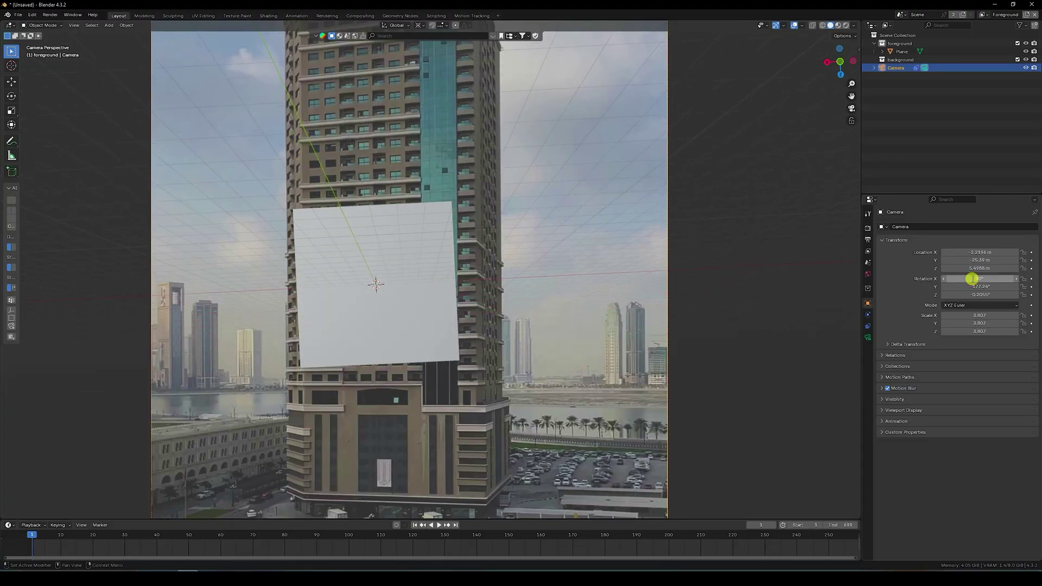
left_click(972, 287)
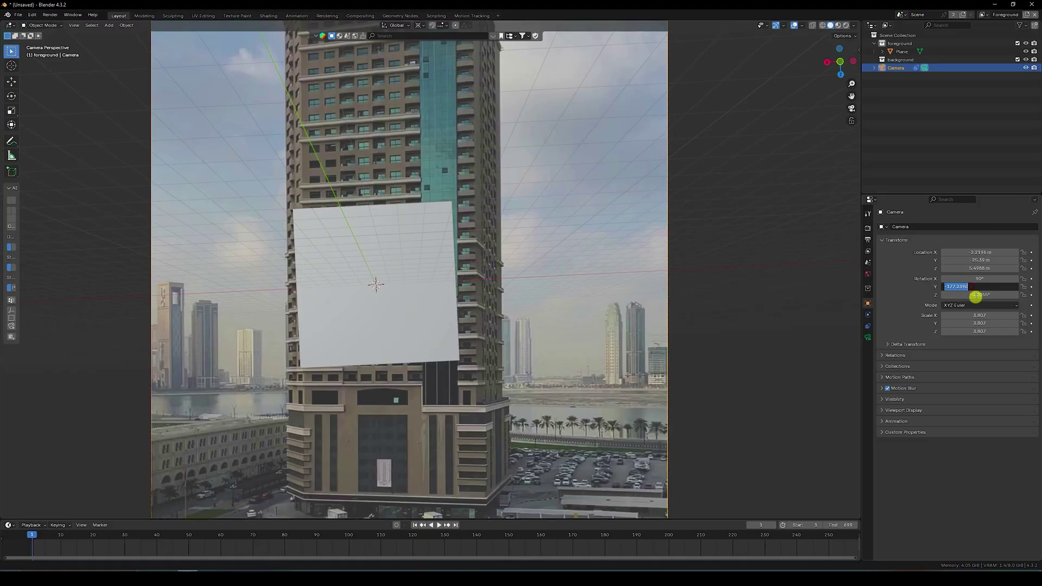
type("-180")
key("Return")
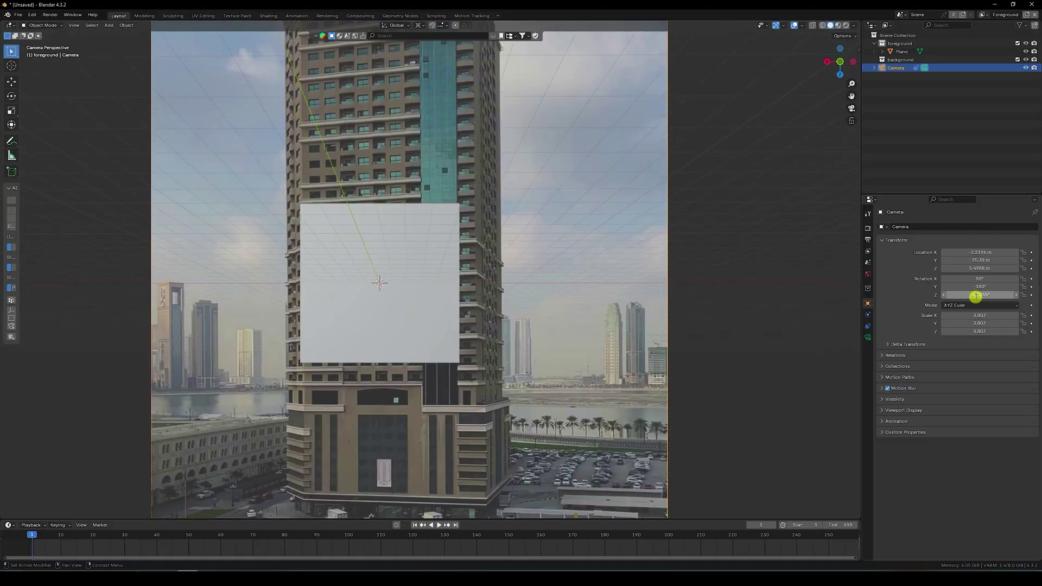
left_click(980, 298)
type("0")
key("Return")
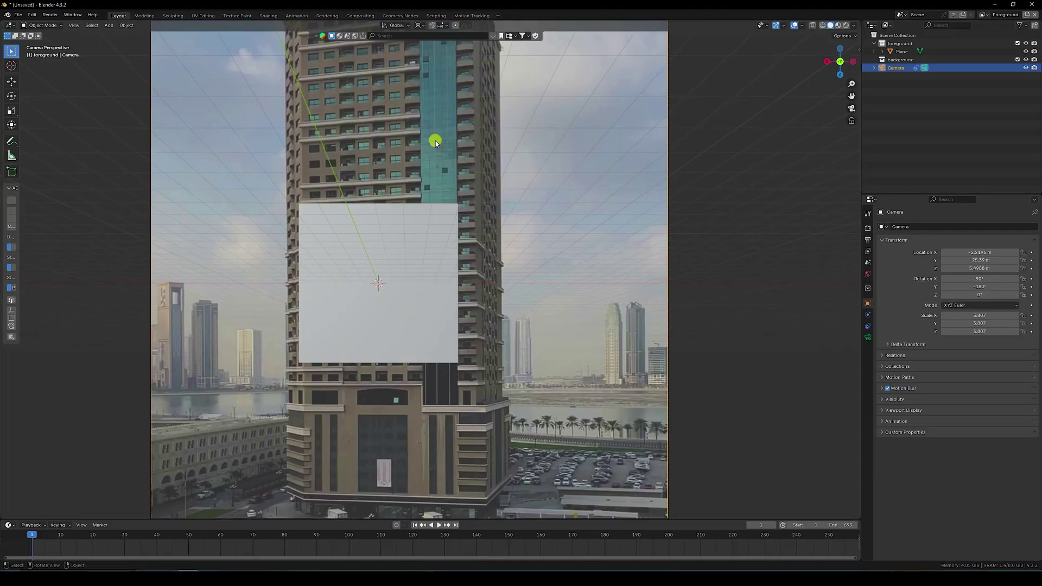
Set the transform pivot point back to Median Point and deselect the camera.
left_click(421, 27)
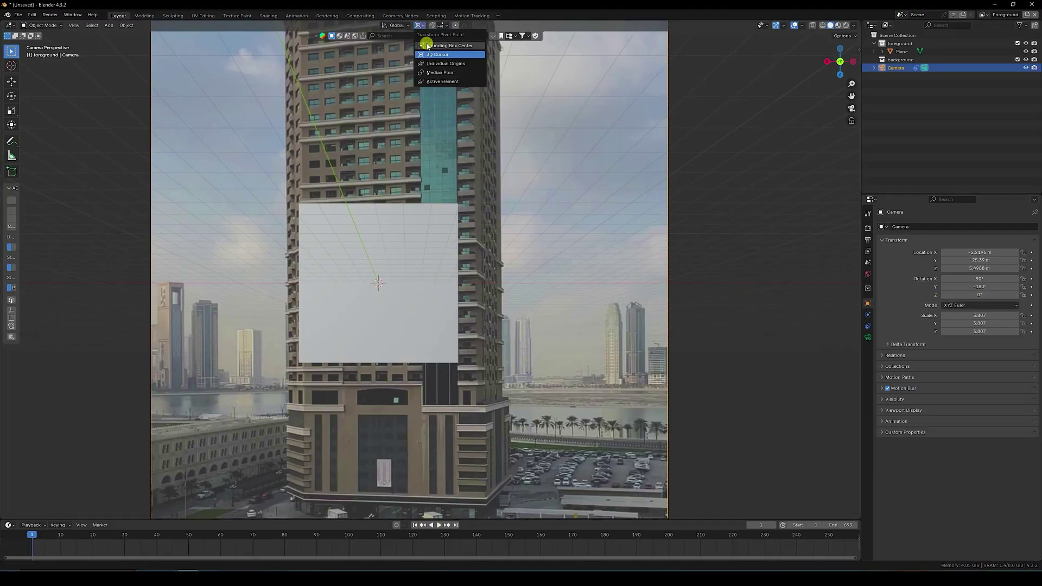
left_click(440, 73)
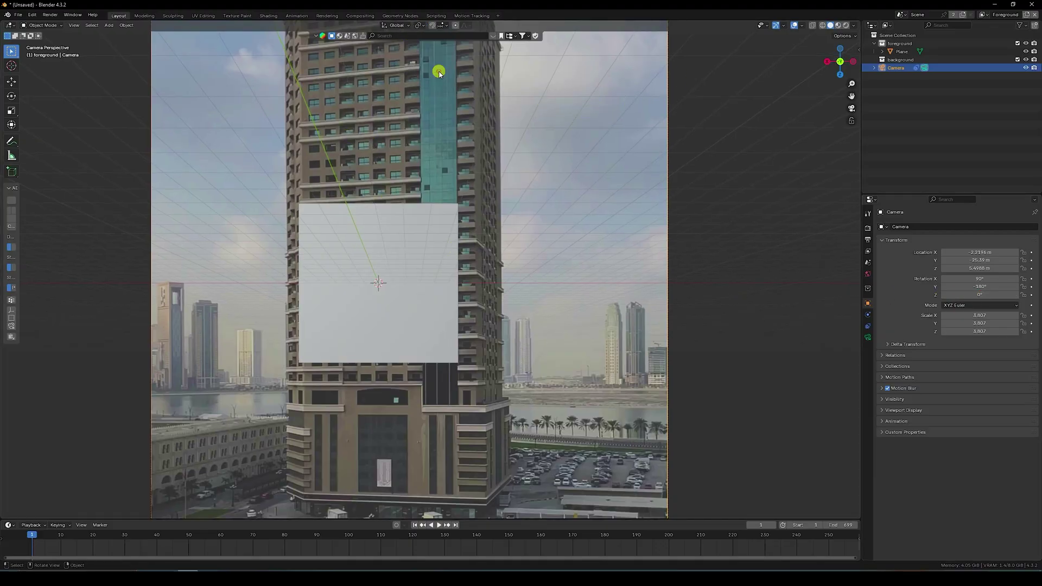
left_click(718, 197)
scroll(409, 255, "down", 4)
scroll(396, 260, "up", 5)
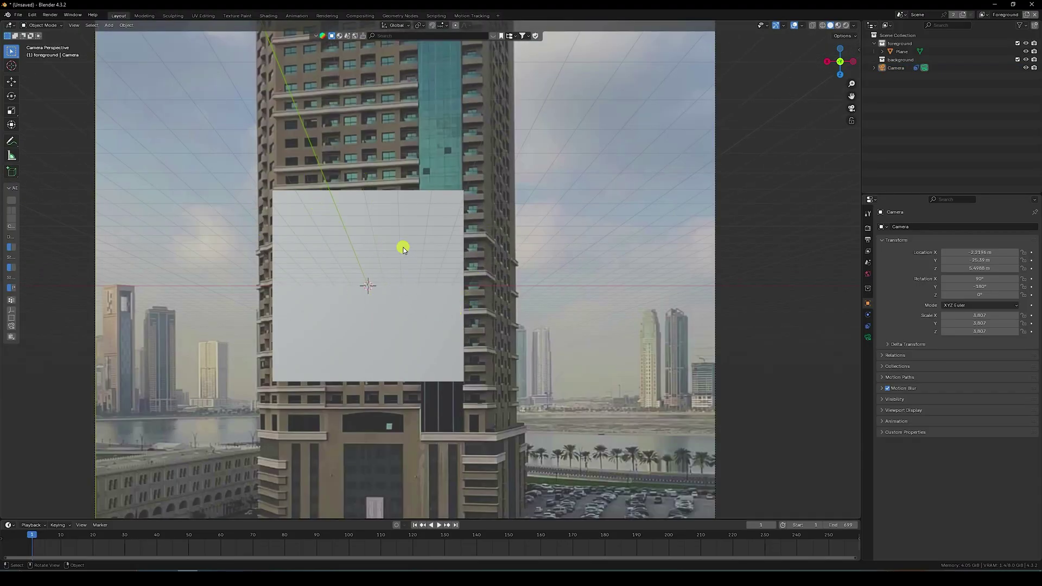
Move the plane up the tower to about Z -12.1 m and shift it sideways to about X -0.59 m.
left_click(418, 243)
scroll(407, 252, "down", 2)
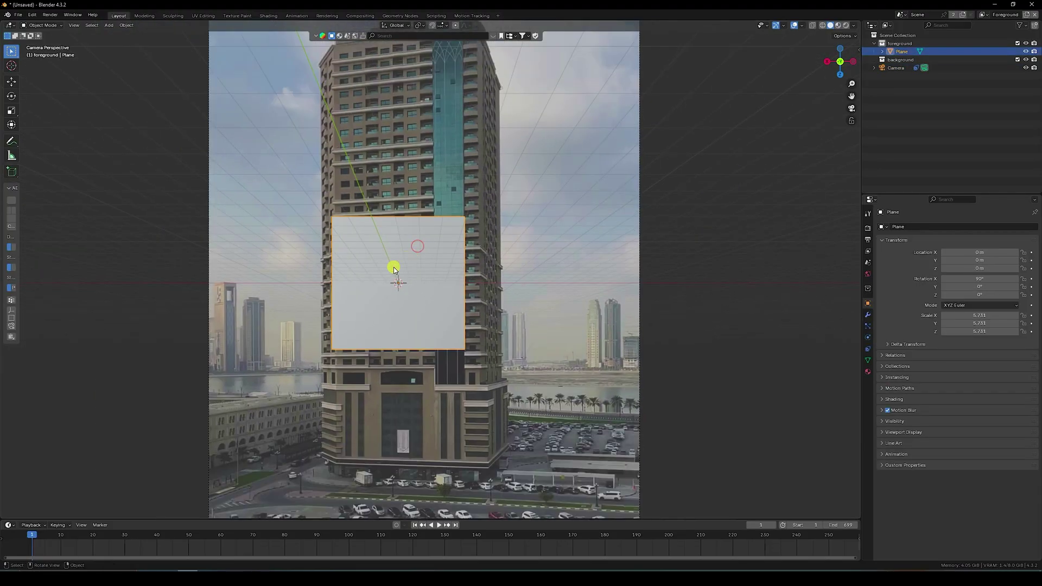
left_click(12, 86)
left_click_drag(398, 310, 405, 165)
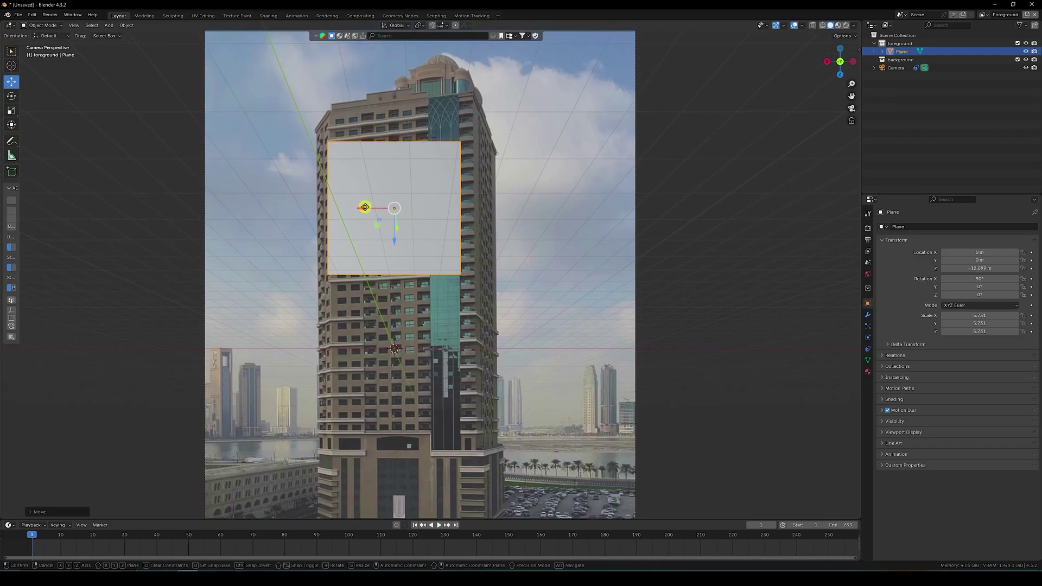
left_click_drag(365, 207, 373, 208)
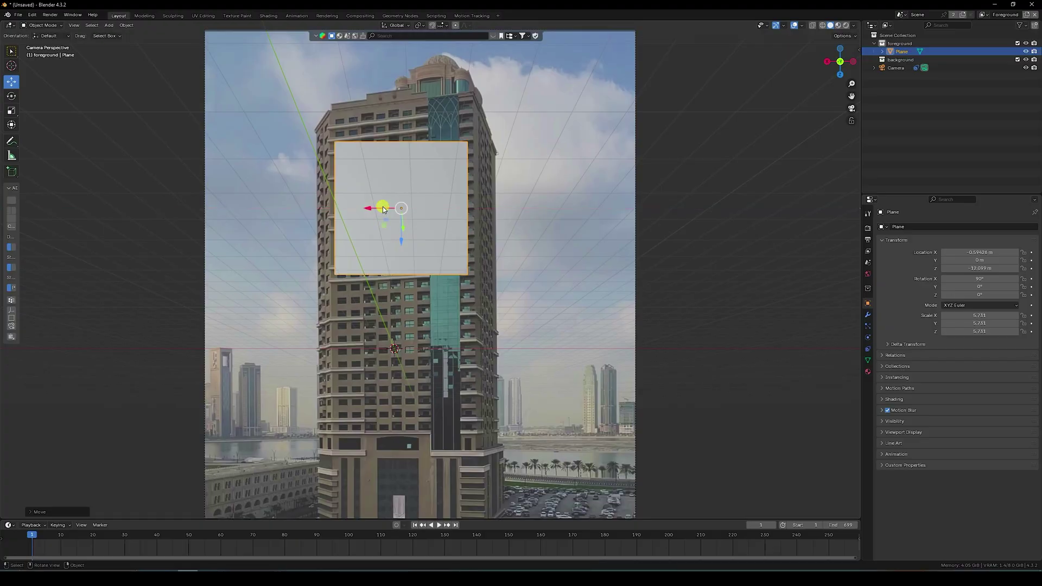
Scale the plane down to about 5.26 so it fits within the facade's width.
scroll(382, 209, "up", 2)
key("s")
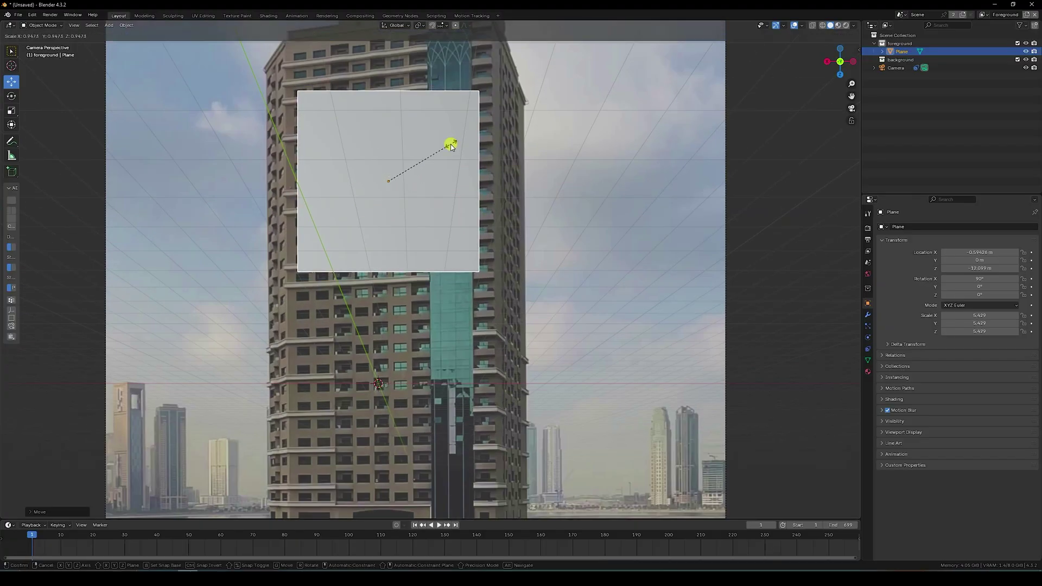
left_click(449, 146)
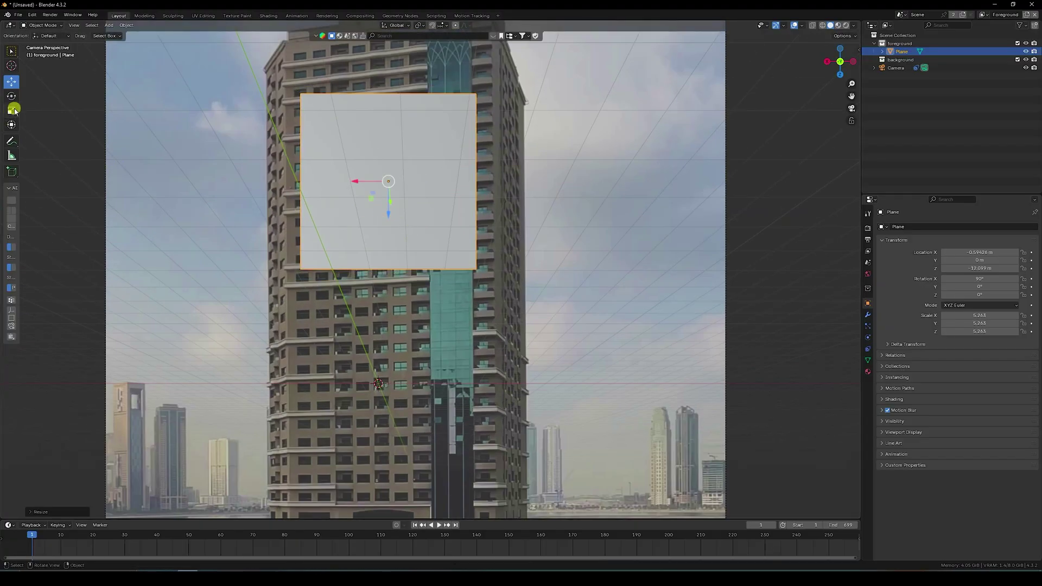
In Edit Mode, move the plane's bottom edge down the facade to just above the tower's podium.
left_click(41, 24)
left_click(41, 43)
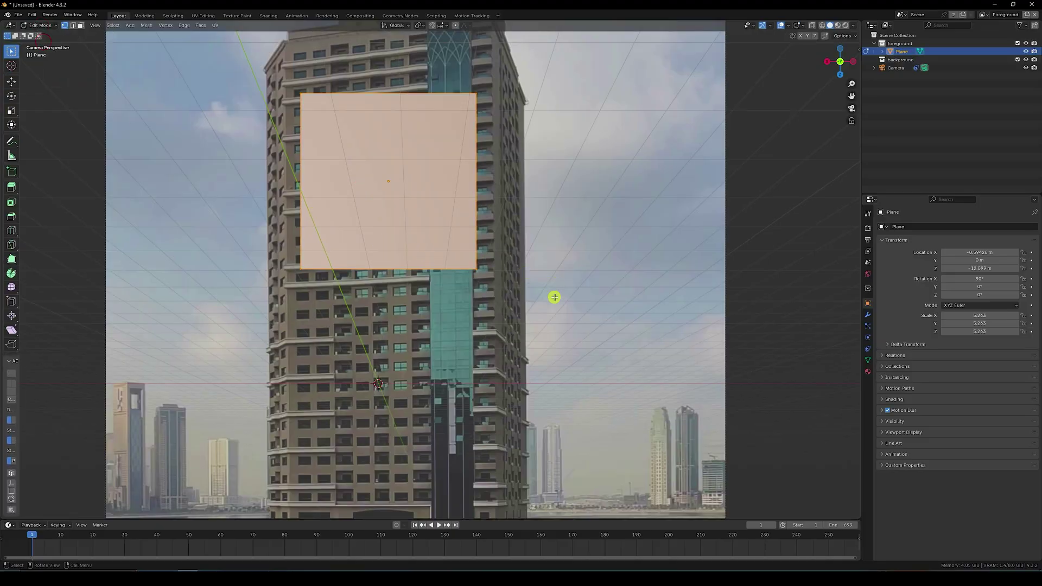
key("alt+a")
left_click(10, 80)
left_click(378, 304)
left_click_drag(390, 304, 382, 490)
scroll(382, 293, "down", 2)
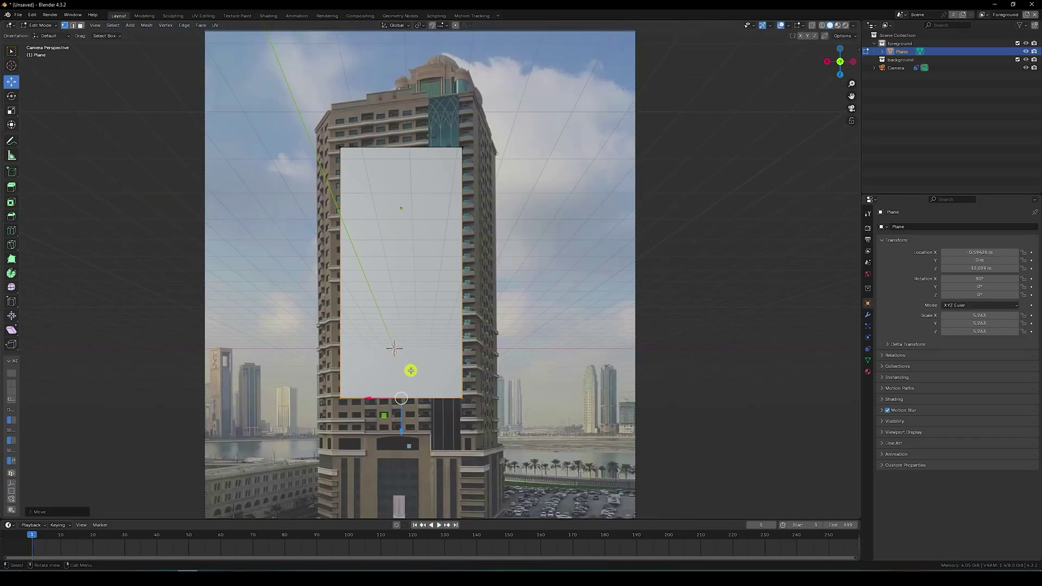
left_click_drag(400, 431, 402, 444)
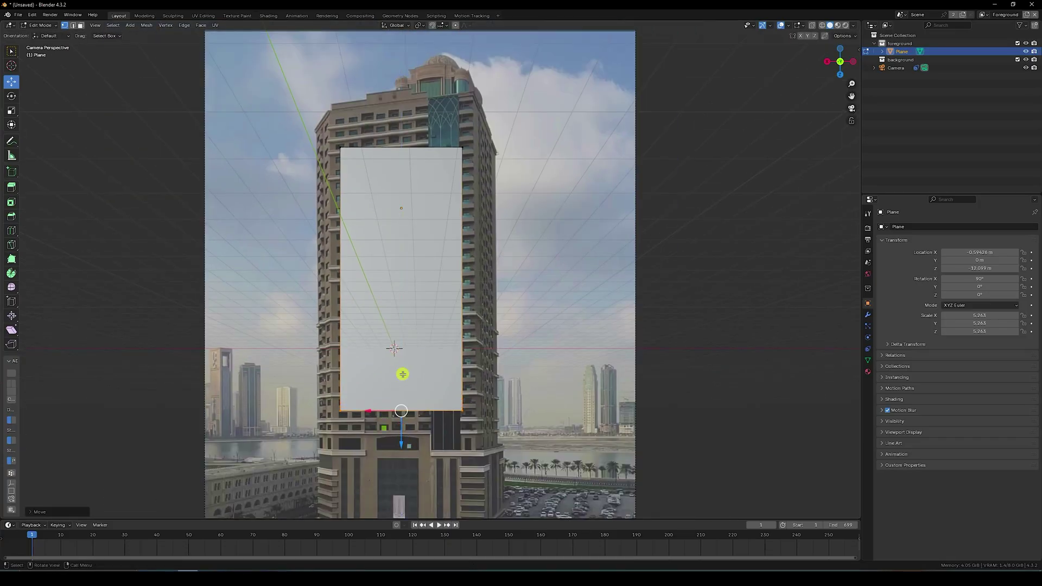
Adjust the height of the plane's top edge on the facade and return to Object Mode.
left_click(347, 147)
left_click_drag(400, 174, 405, 204)
middle_click_drag(405, 204, 402, 248)
left_click(41, 25)
left_click(52, 35)
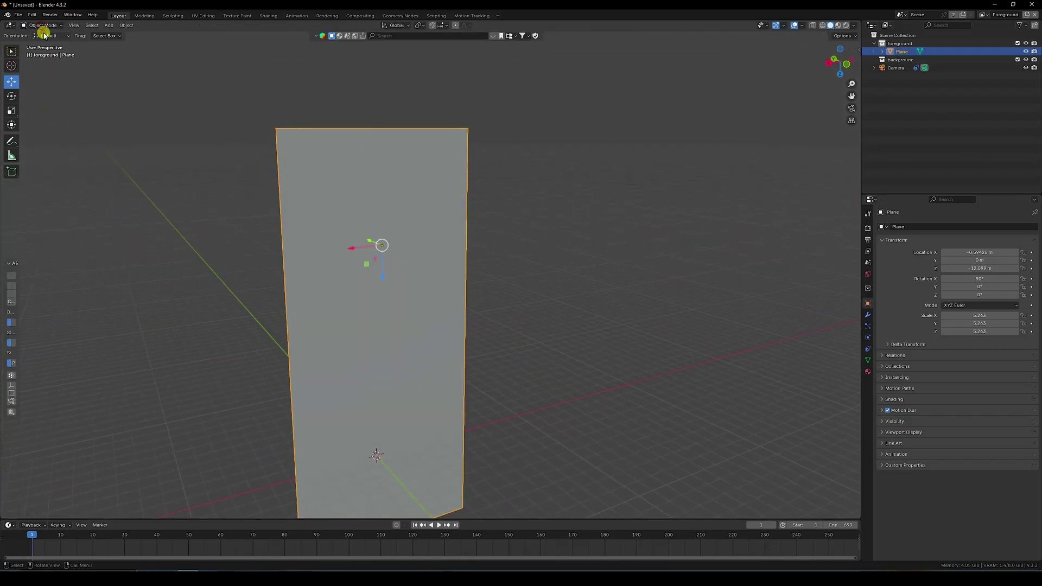
Add a cylinder at the scene origin with 64 vertices.
left_click(108, 25)
mouse_move(128, 36)
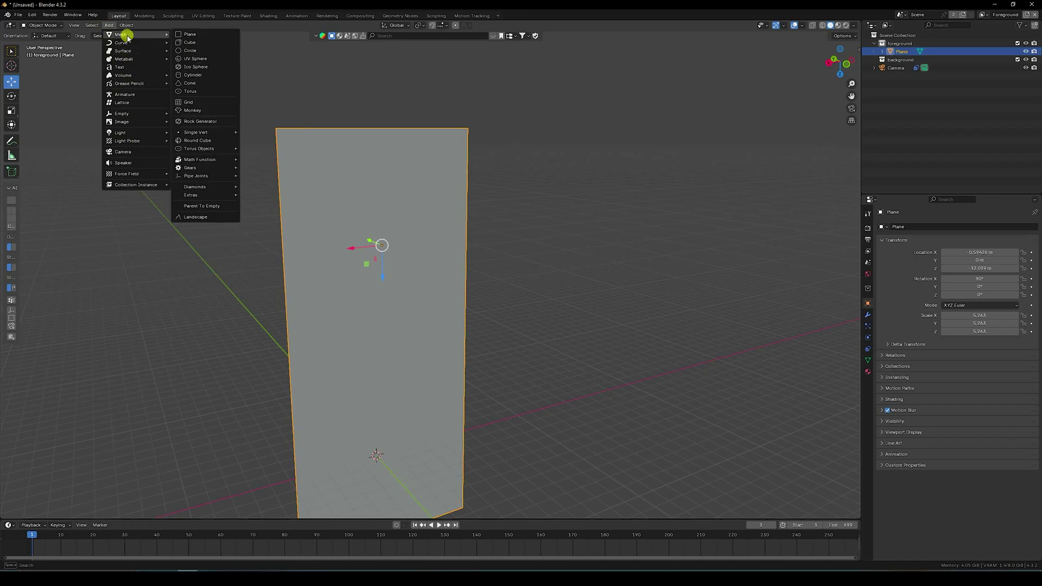
left_click(199, 75)
middle_click_drag(370, 275, 165, 376)
left_click(63, 512)
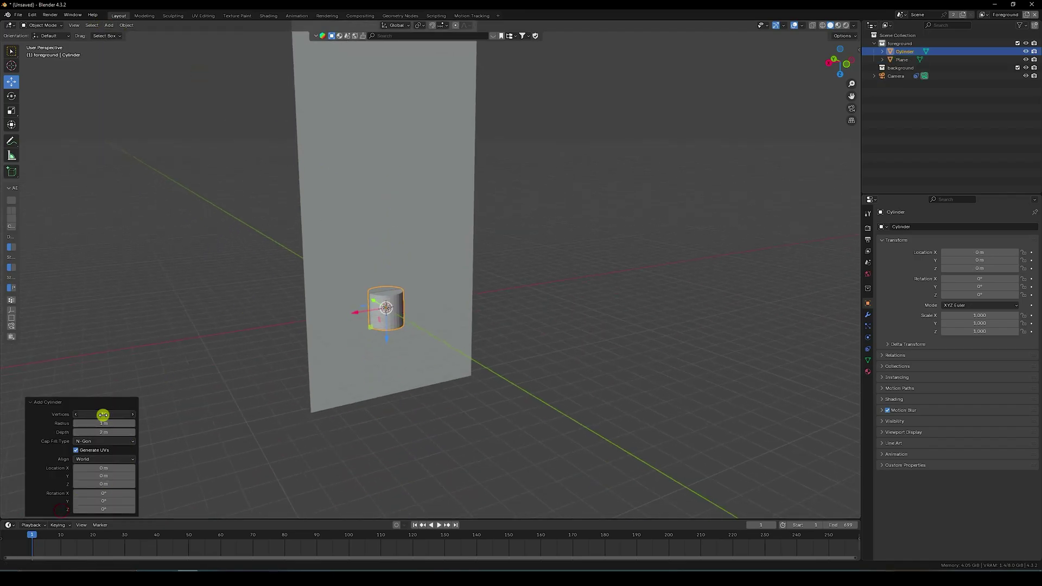
left_click(103, 415)
type("64")
key("Return")
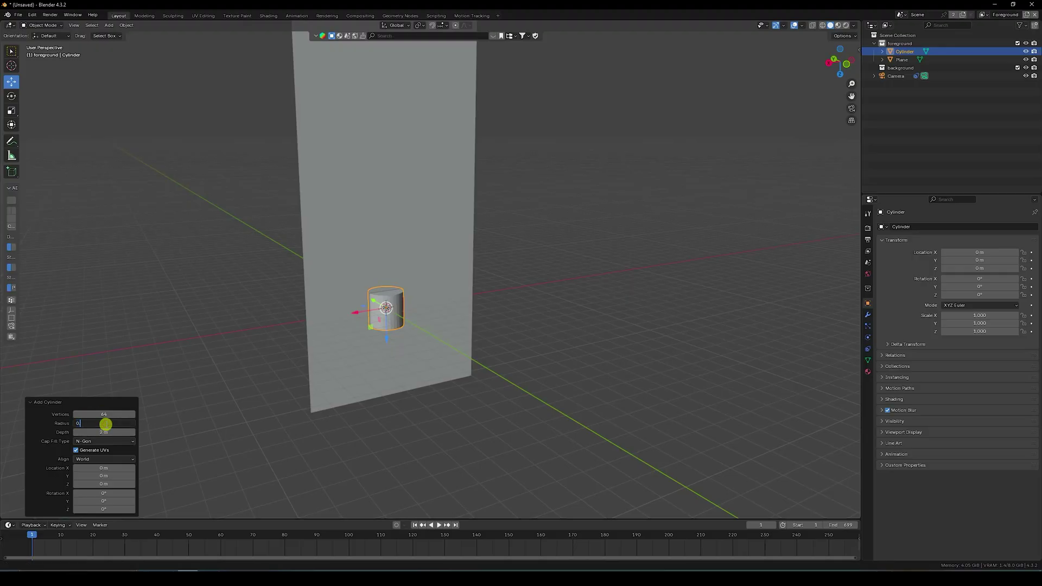
Set the new cylinder's radius to 0.15 m and its depth to 11 m.
left_click(106, 424)
type("0.15")
key("Return")
scroll(276, 369, "up", 3)
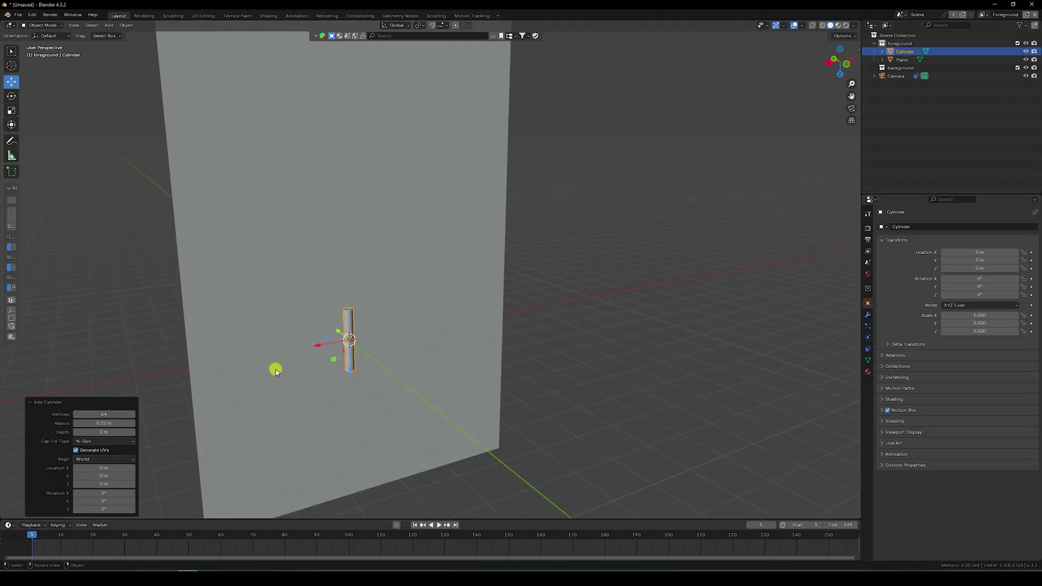
left_click(95, 432)
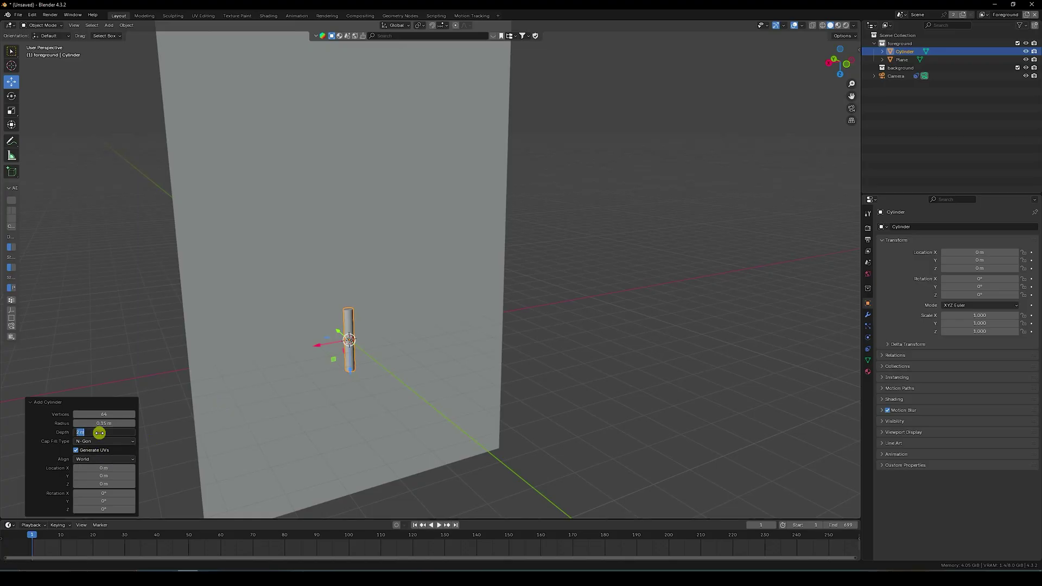
type("11")
key("Return")
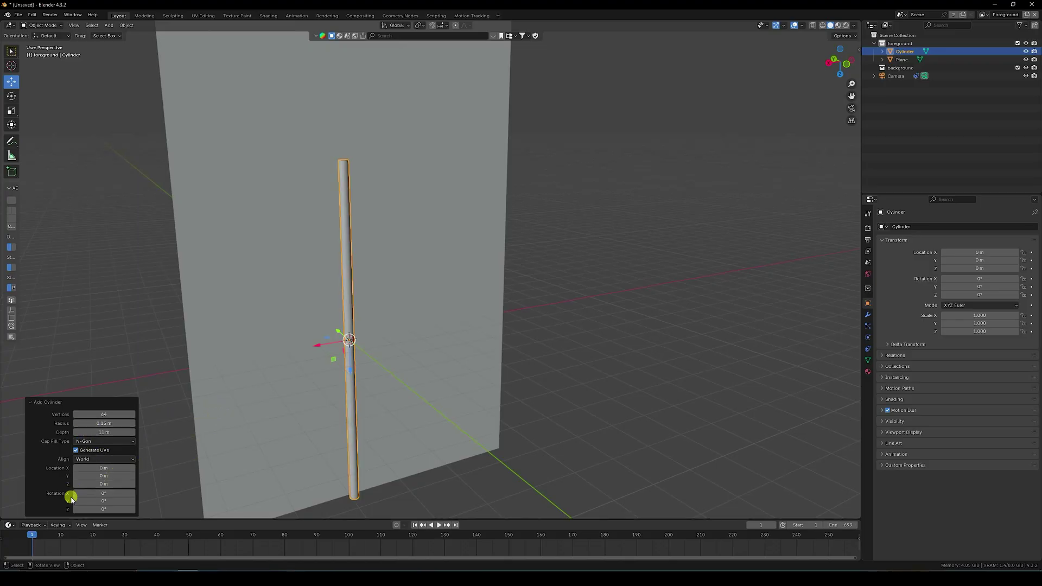
Rotate the new cylinder 90° about the Y axis so it lies horizontally.
mouse_move(110, 501)
left_mouse_down()
mouse_move(132, 149)
mouse_move(405, 158)
mouse_move(108, 503)
left_mouse_up()
left_click(102, 500)
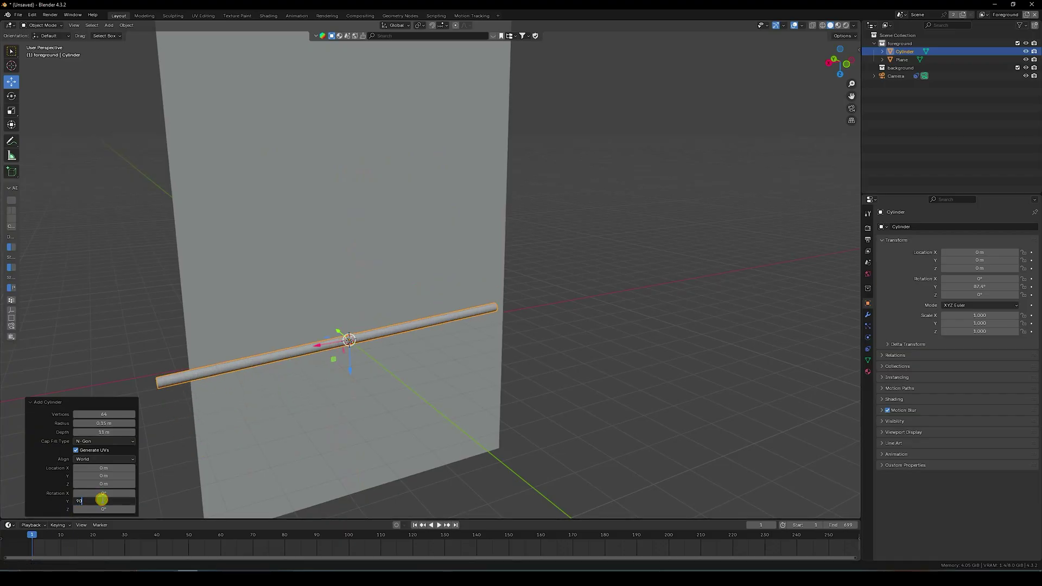
type("90")
key("Return")
Centre the horizontal rod on the plane along X, raise it to the plane's top edge, and check its alignment in wireframe.
middle_click_drag(266, 415, 281, 367)
left_click_drag(295, 327, 310, 319)
scroll(399, 346, "down", 4)
middle_click_drag(370, 311, 373, 415, "shift")
left_click_drag(377, 425, 405, 210)
middle_click_drag(344, 184, 398, 256)
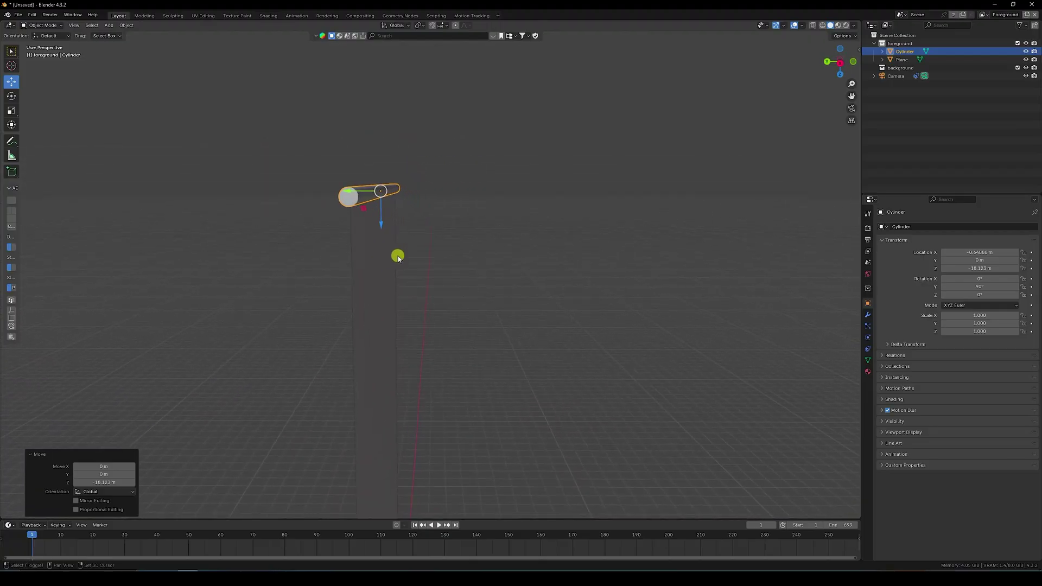
left_click(467, 237)
left_click(822, 26)
middle_click_drag(439, 145, 384, 177)
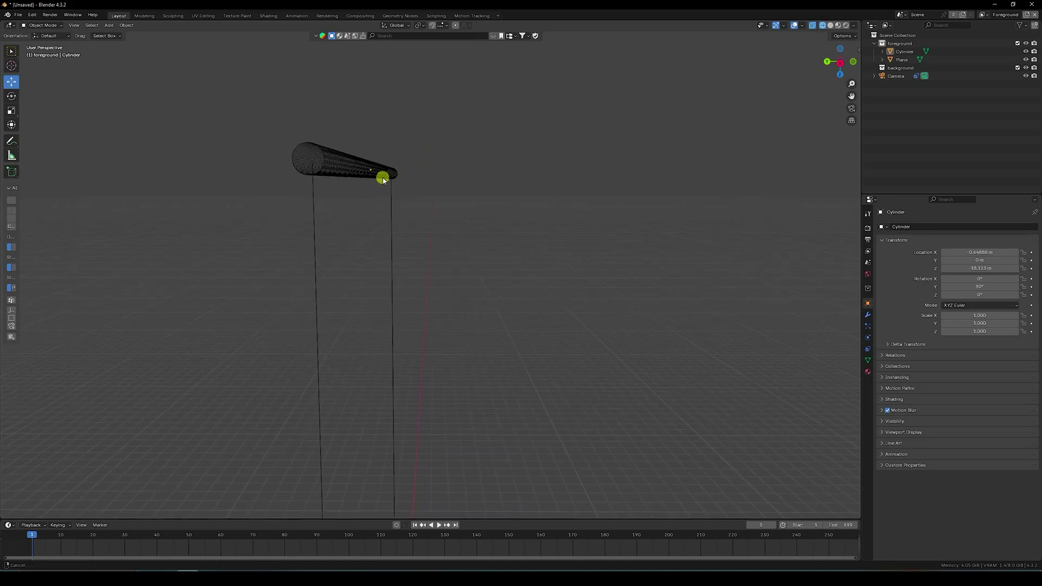
left_click(830, 26)
mouse_move(533, 177)
middle_mouse_down()
mouse_move(423, 298)
mouse_move(502, 230)
mouse_move(453, 258)
middle_mouse_up()
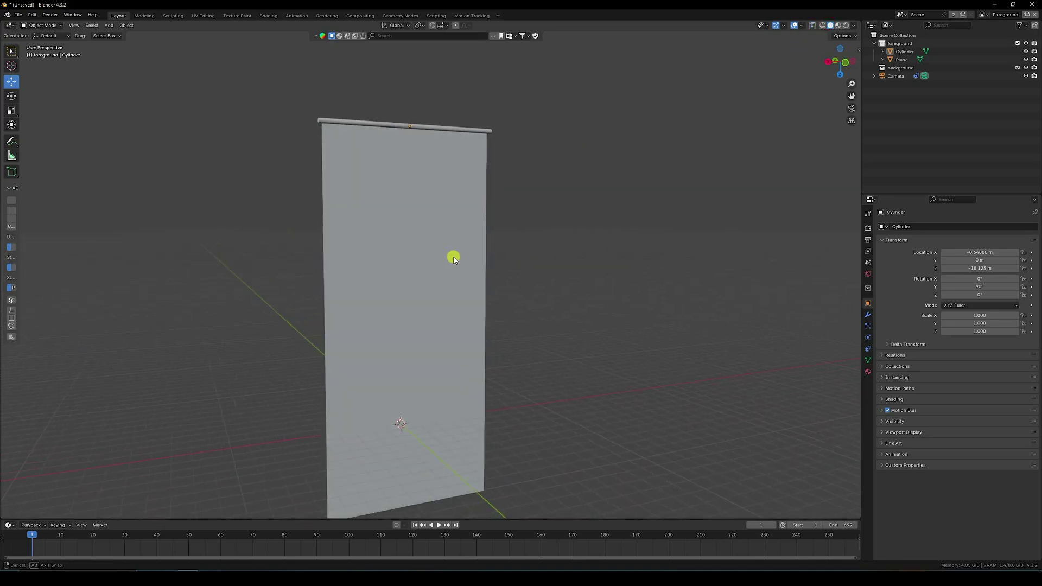
In Edit Mode, add two evenly spaced horizontal loop cuts across the plane.
left_click(431, 262)
left_click(42, 26)
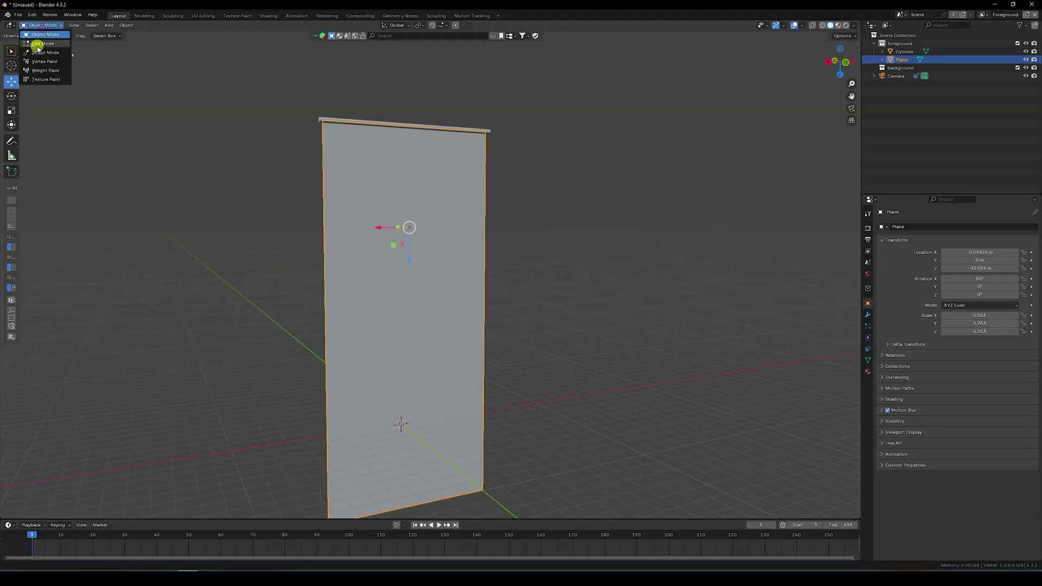
left_click(40, 44)
left_click(73, 26)
left_click(321, 276)
right_click(322, 275)
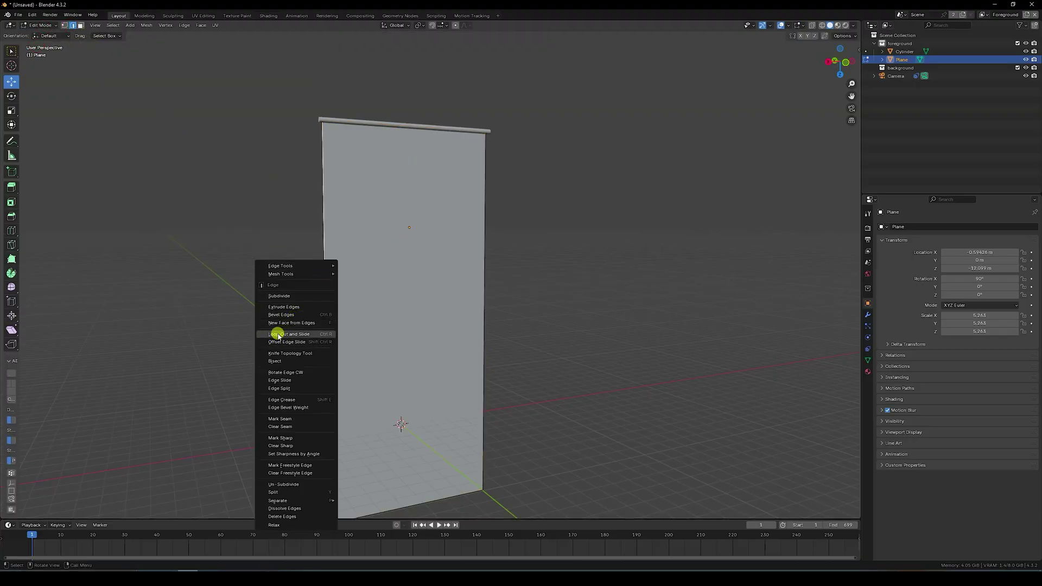
left_click(302, 334)
left_click(332, 329)
left_click(332, 328)
left_click(132, 438)
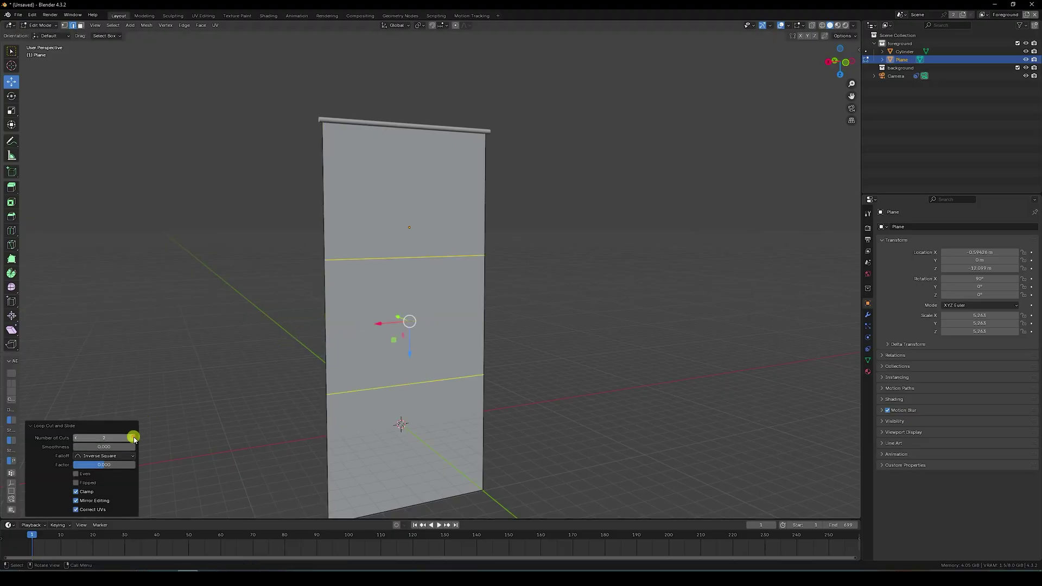
Subdivide the whole plane with 60 cuts, then return to Object Mode and check it through the camera.
left_click(64, 25)
middle_click_drag(269, 170, 392, 221)
key("a")
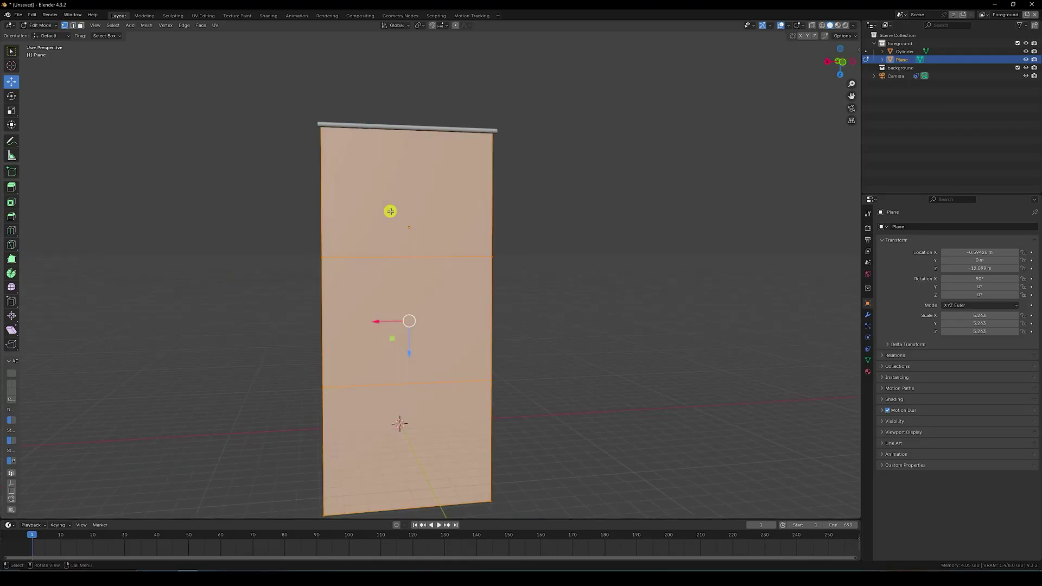
right_click(382, 239)
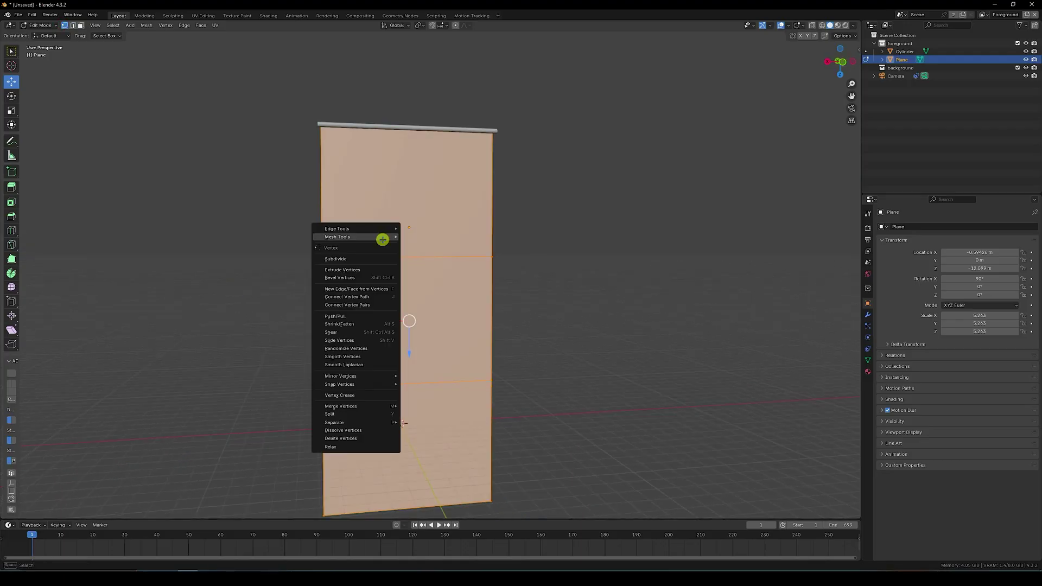
left_click(335, 259)
left_click(104, 455)
type("6")
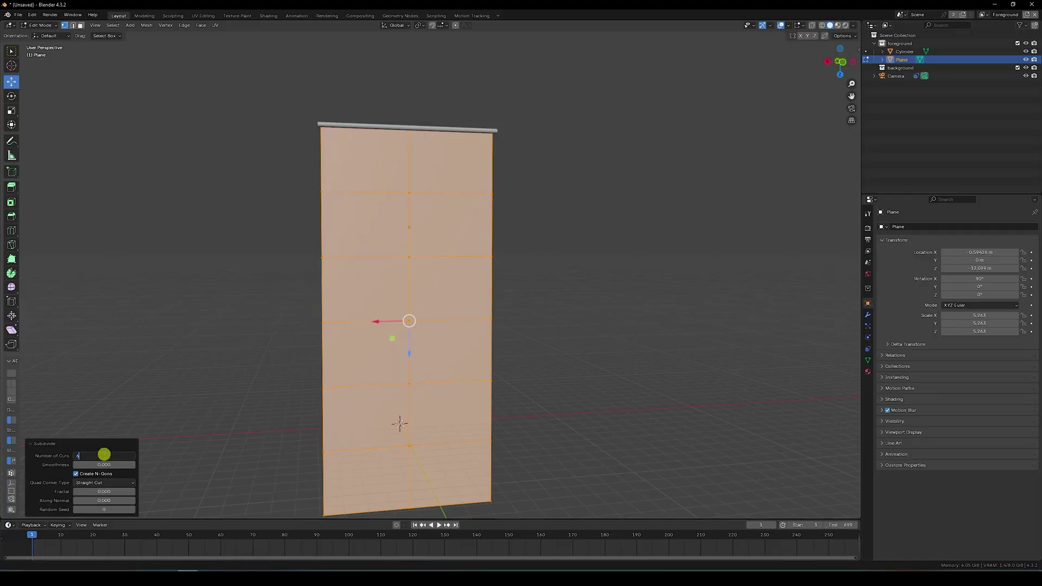
type("0")
key("Return")
mouse_move(407, 327)
middle_mouse_down()
mouse_move(389, 328)
mouse_move(441, 328)
mouse_move(424, 328)
middle_mouse_up()
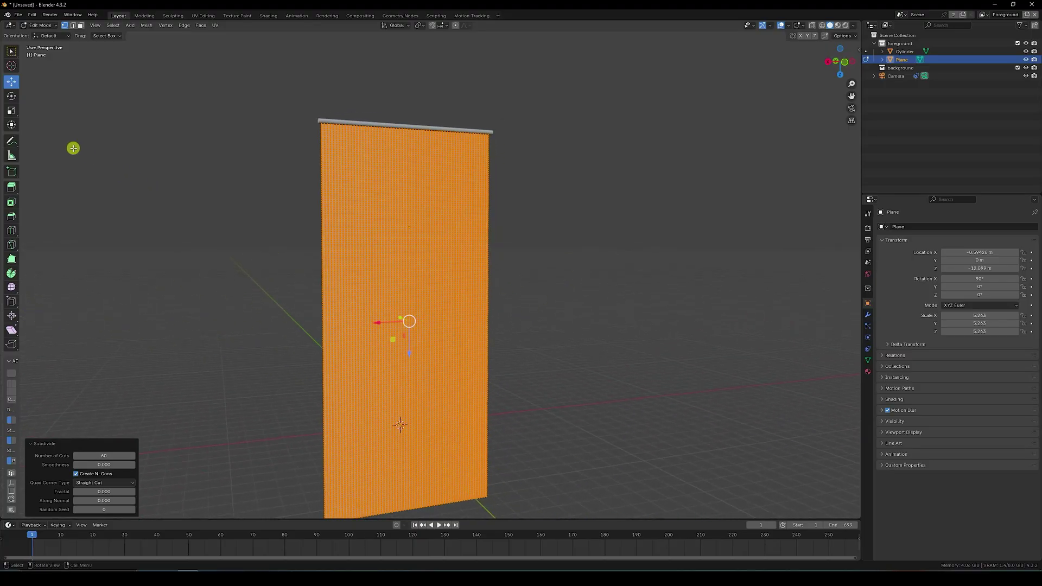
left_click(22, 26)
left_click(38, 29)
scroll(372, 217, "down", 3)
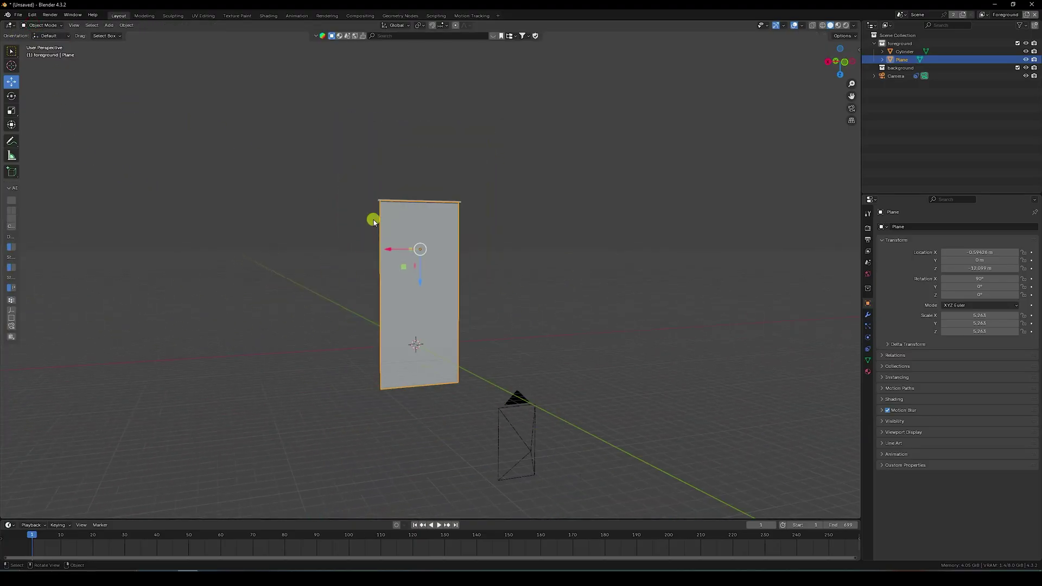
scroll(371, 220, "up", 8)
key("KP_0")
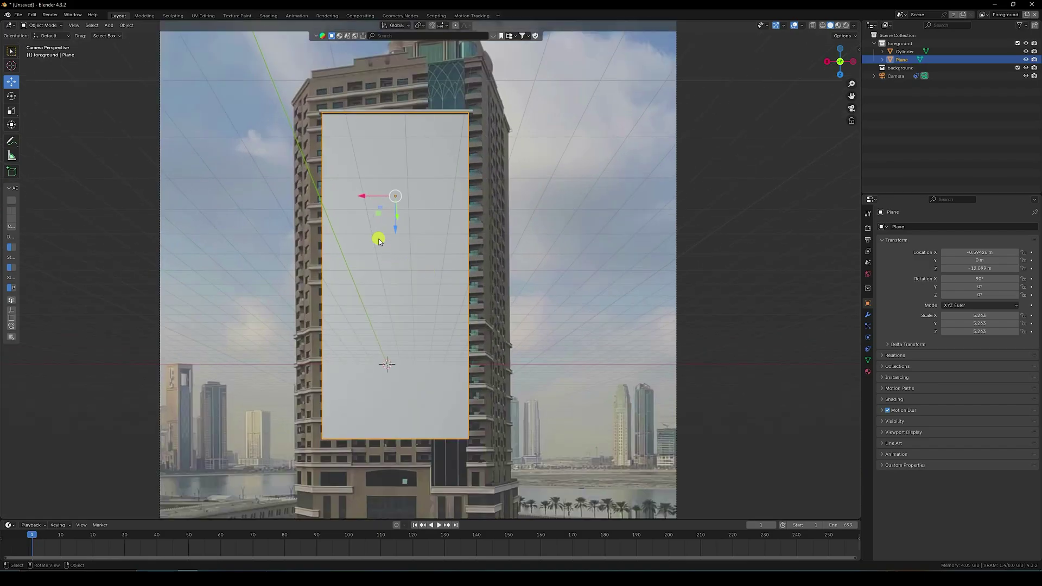
left_click(579, 179)
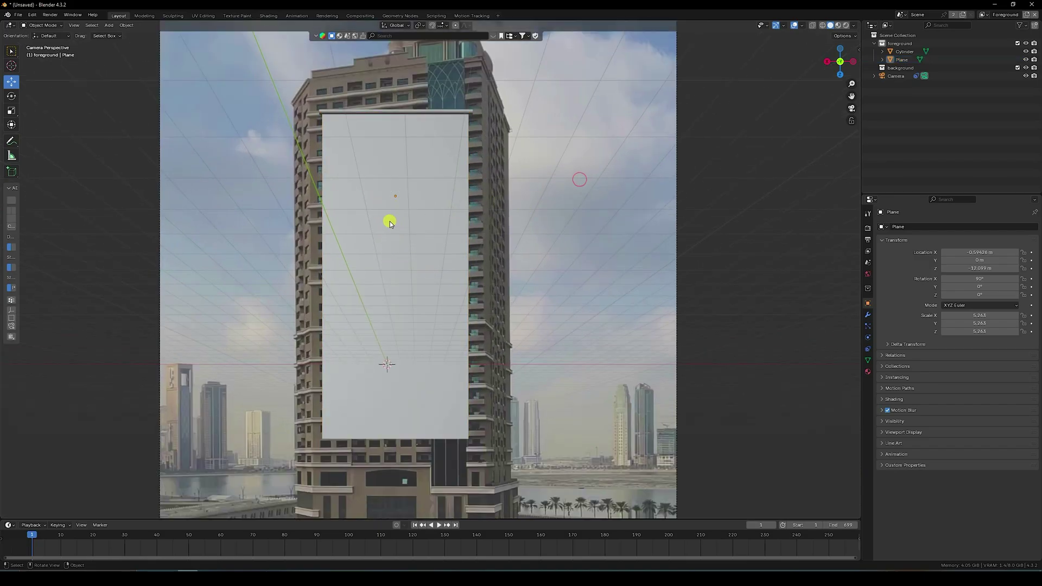
In Edit Mode, select the full row of vertices along the plane's bottom edge.
key("KP_0")
mouse_move(424, 267)
middle_mouse_down()
mouse_move(404, 274)
mouse_move(425, 273)
middle_mouse_up()
mouse_move(339, 285)
middle_mouse_down()
mouse_move(389, 259)
mouse_move(405, 270)
mouse_move(376, 271)
mouse_move(432, 296)
mouse_move(351, 272)
middle_mouse_up()
left_click(432, 296)
left_click(41, 26)
left_click(44, 41)
scroll(344, 301, "up", 4)
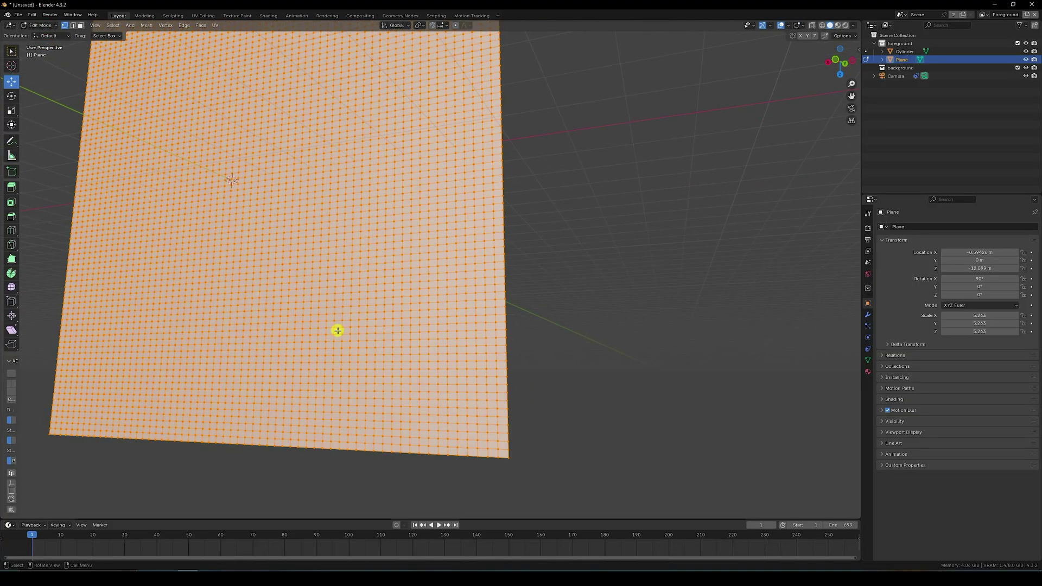
middle_click_drag(337, 331, 359, 335, "shift")
left_click(88, 454)
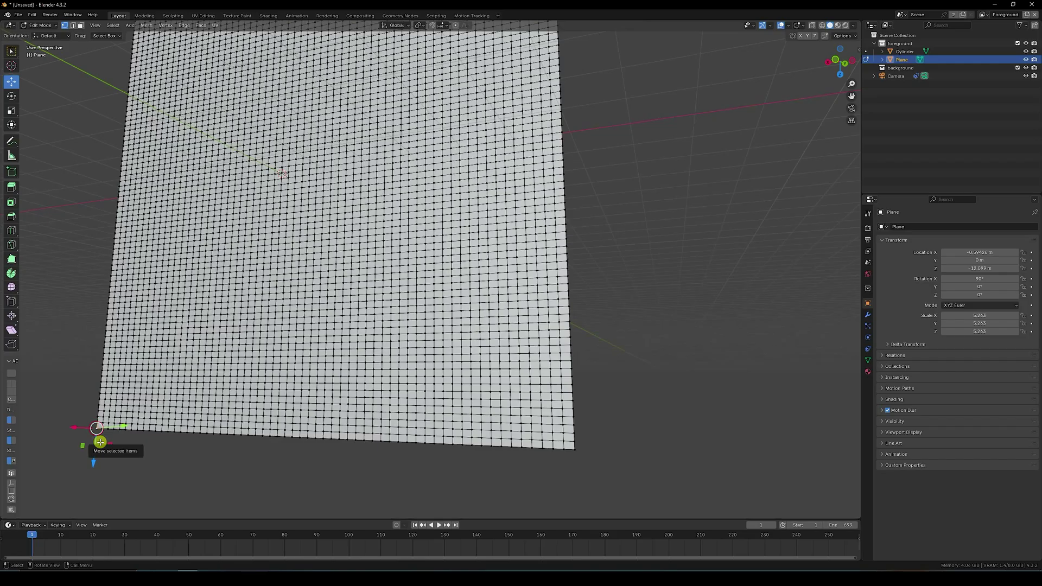
left_click(574, 451, "ctrl")
scroll(482, 428, "up", 4)
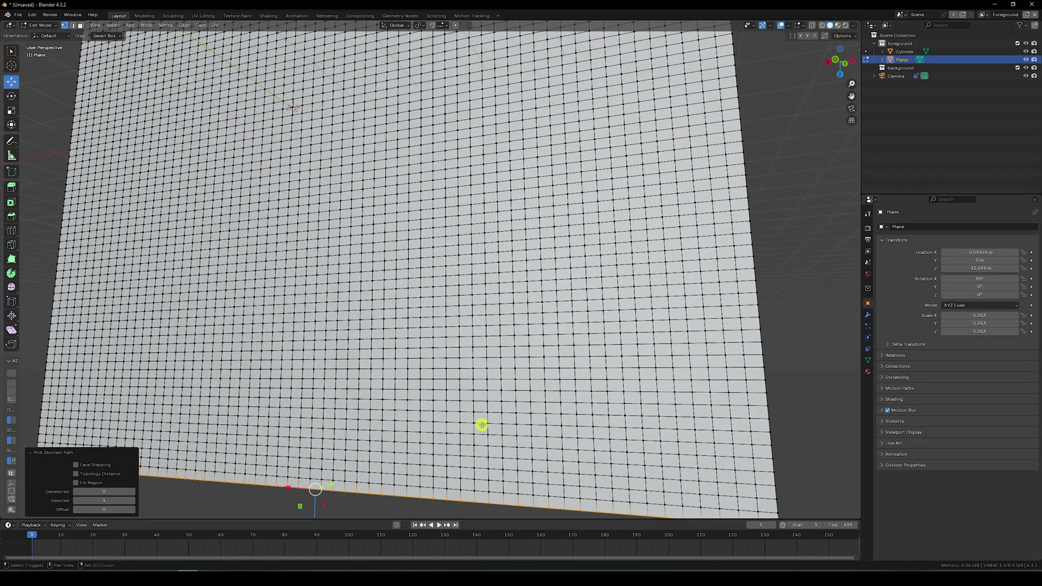
middle_click_drag(482, 425, 477, 333, "shift")
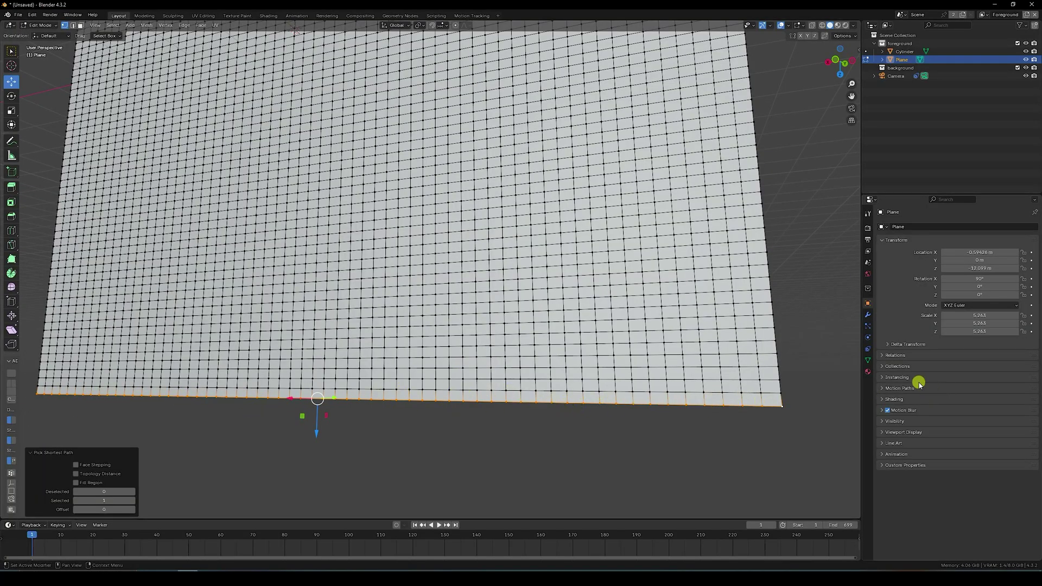
Assign the selected bottom-edge vertices to a new vertex group and return to the camera view in Object Mode.
left_click(867, 360)
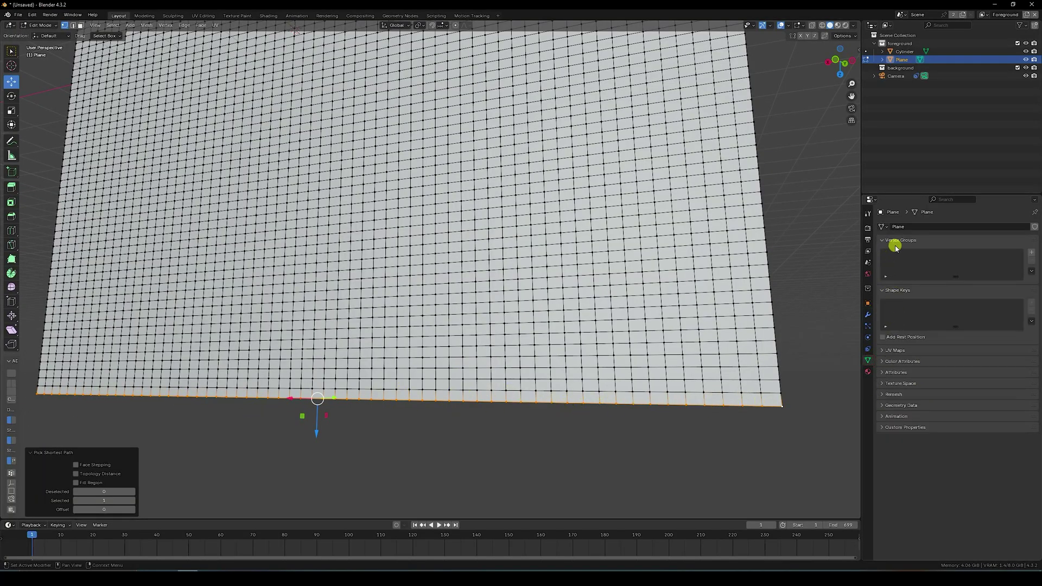
left_click(1032, 252)
left_click(898, 303)
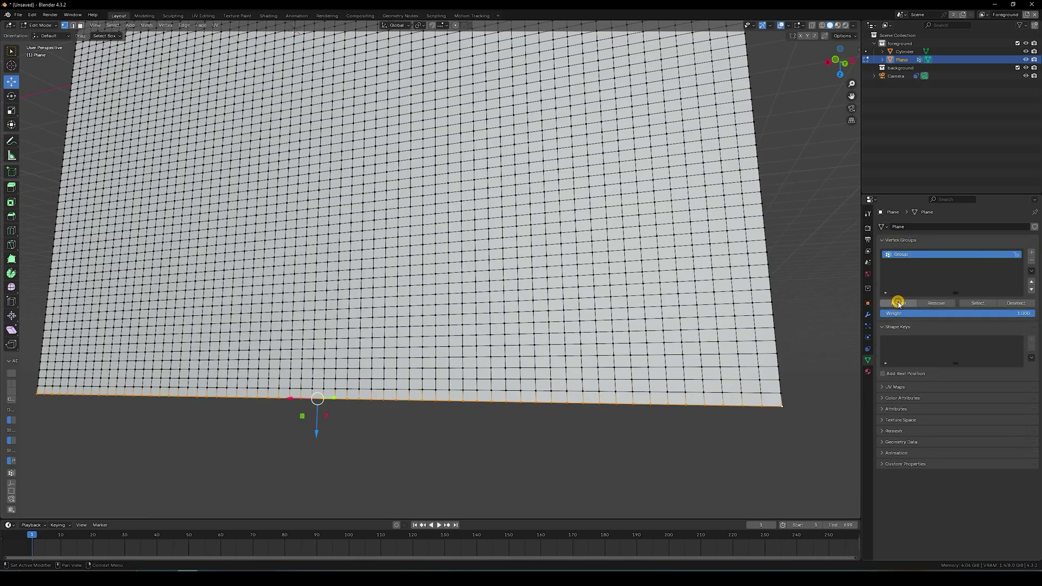
left_click(30, 28)
left_click(44, 34)
middle_click_drag(402, 323, 416, 360)
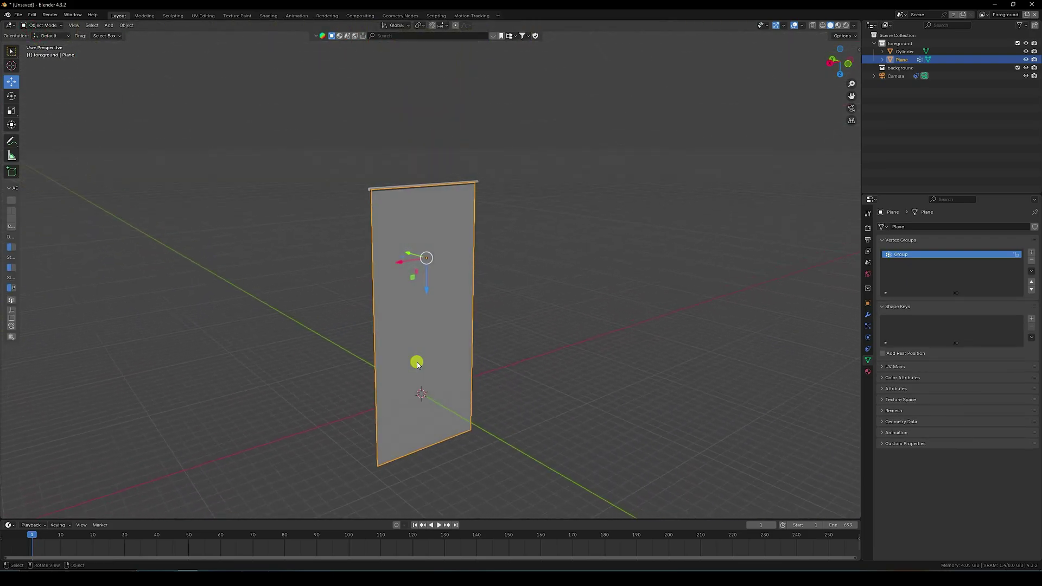
key("KP_0")
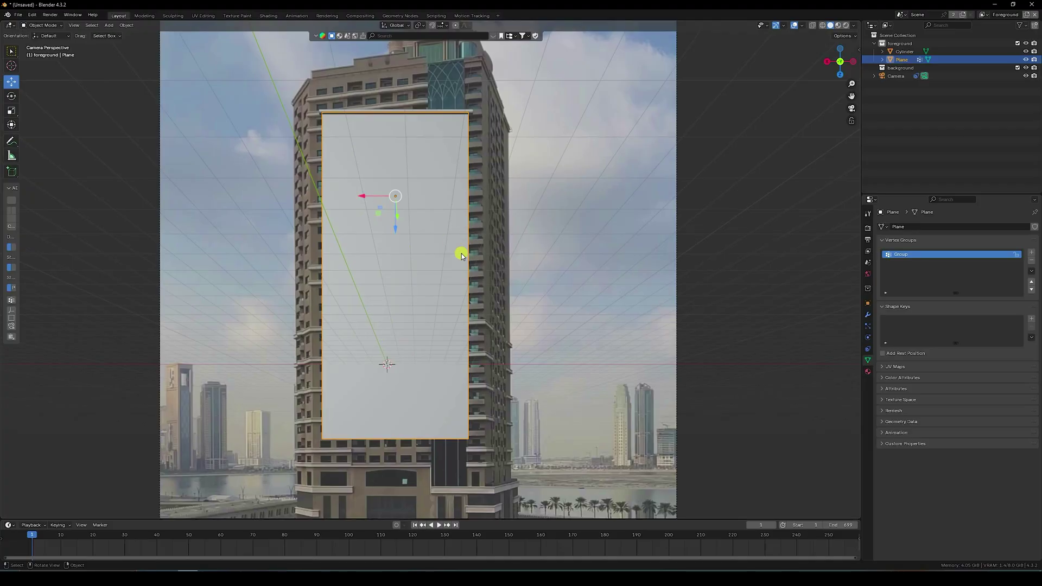
Add a cube at the scene origin, scale it up to roughly the plane's width, and shift it about -0.93 m in X.
left_click(109, 25)
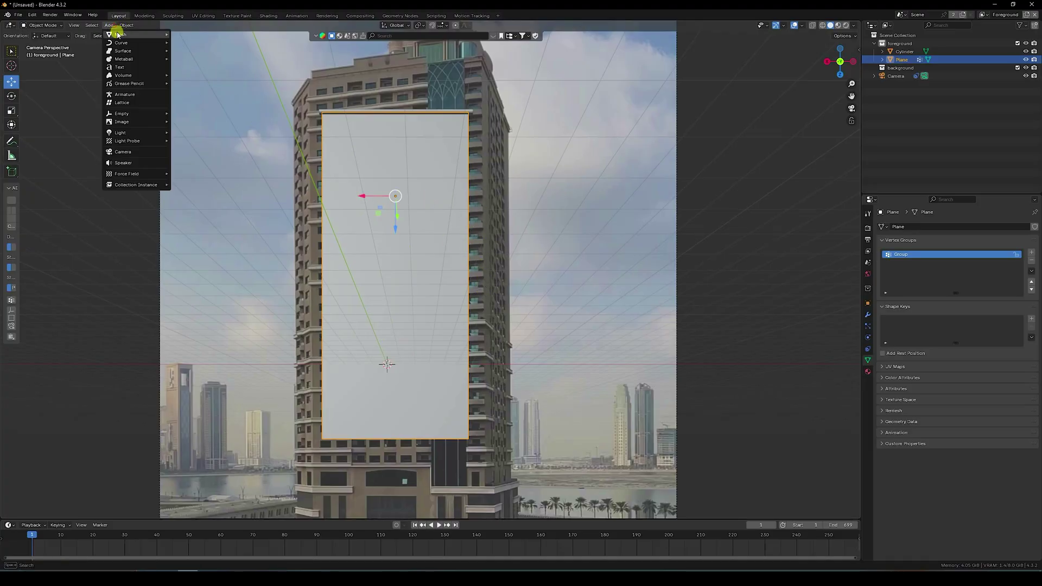
mouse_move(130, 34)
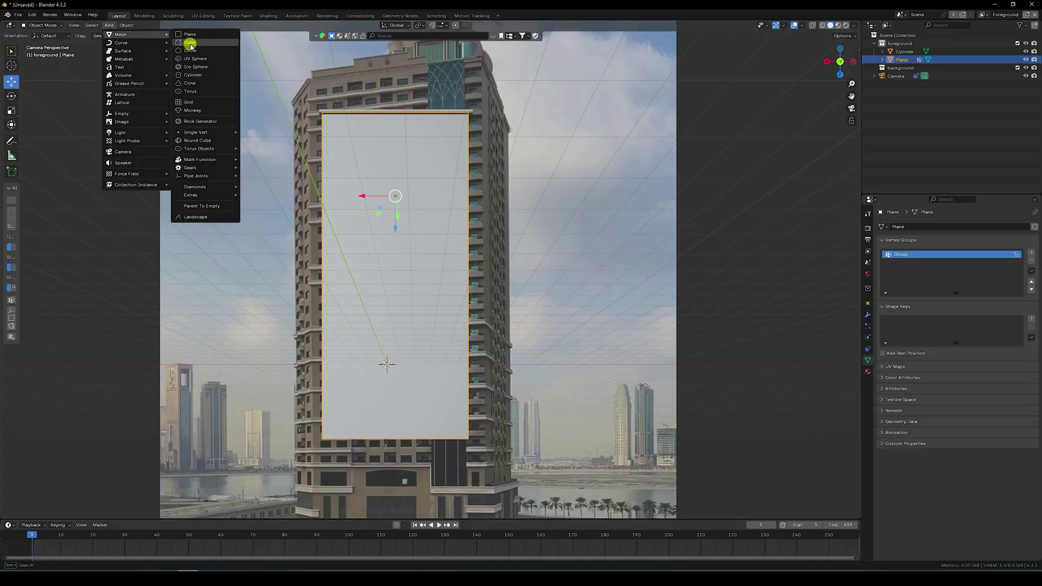
left_click(194, 44)
key("s")
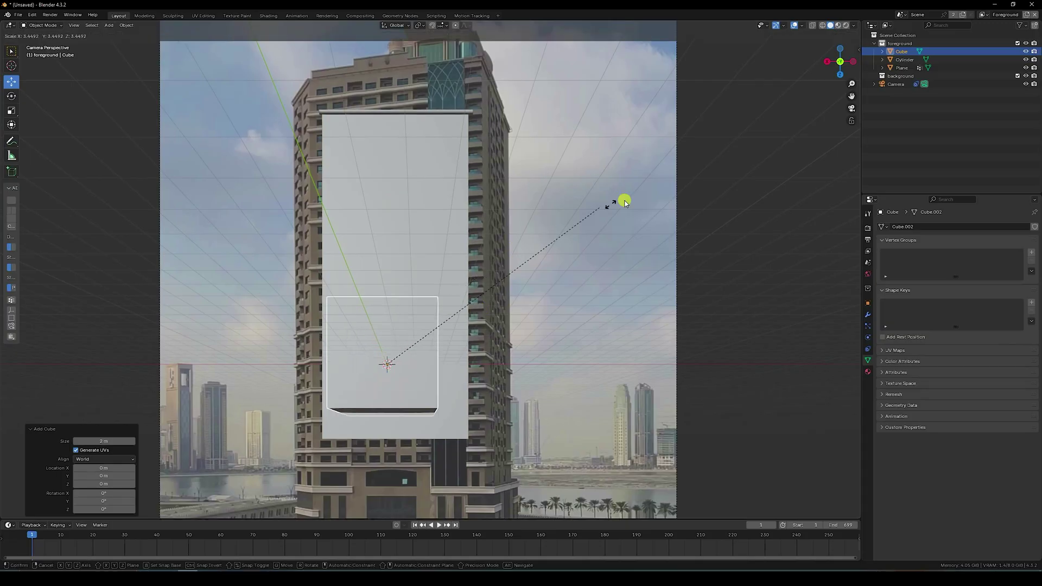
left_click(632, 195)
key("s")
left_click(453, 267)
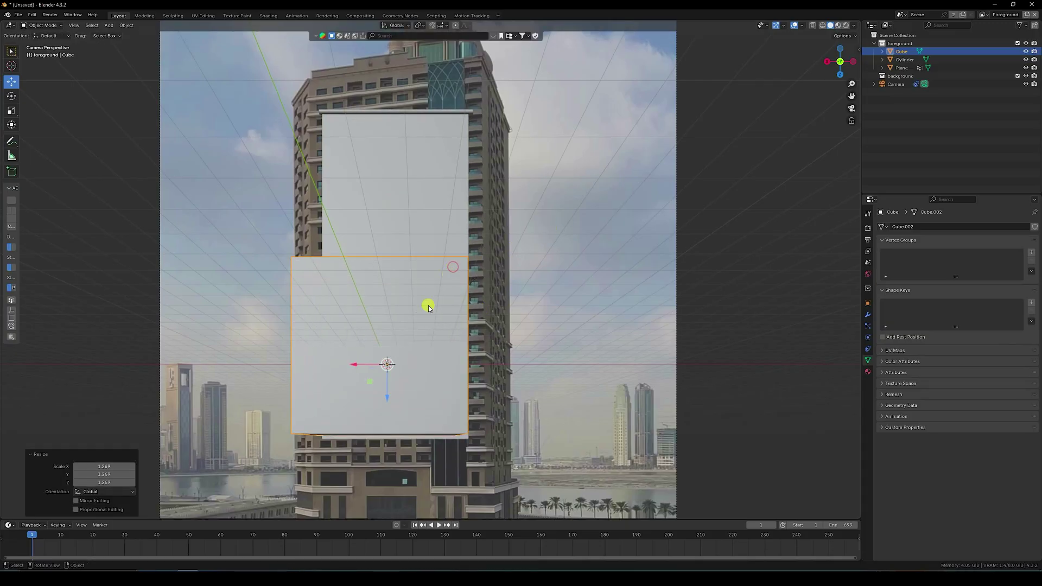
left_click_drag(352, 366, 368, 363)
middle_click_drag(368, 363, 443, 337)
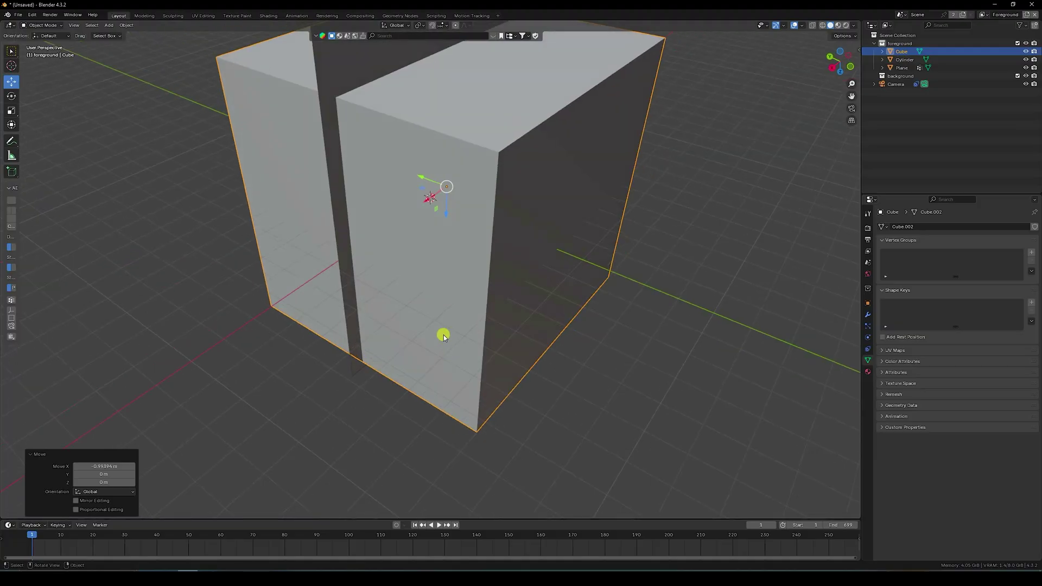
Enlarge the cube slightly in all directions and move it about 6.9 m along Y to sit behind the plane.
key("s")
left_click(541, 234)
key("s")
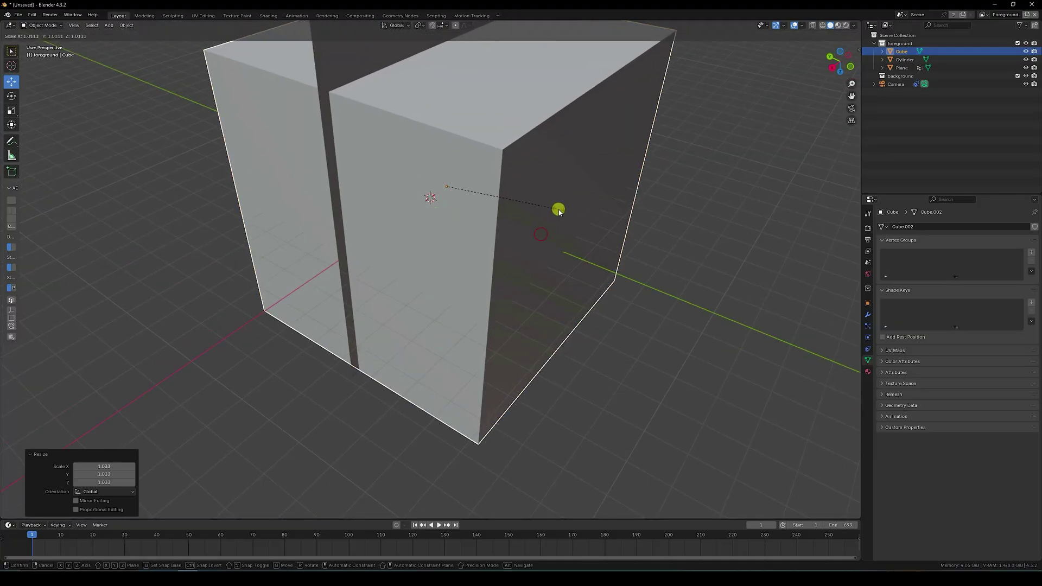
left_click(548, 227)
scroll(526, 257, "down", 5)
key("s")
left_click(523, 227)
middle_click_drag(465, 226, 450, 246)
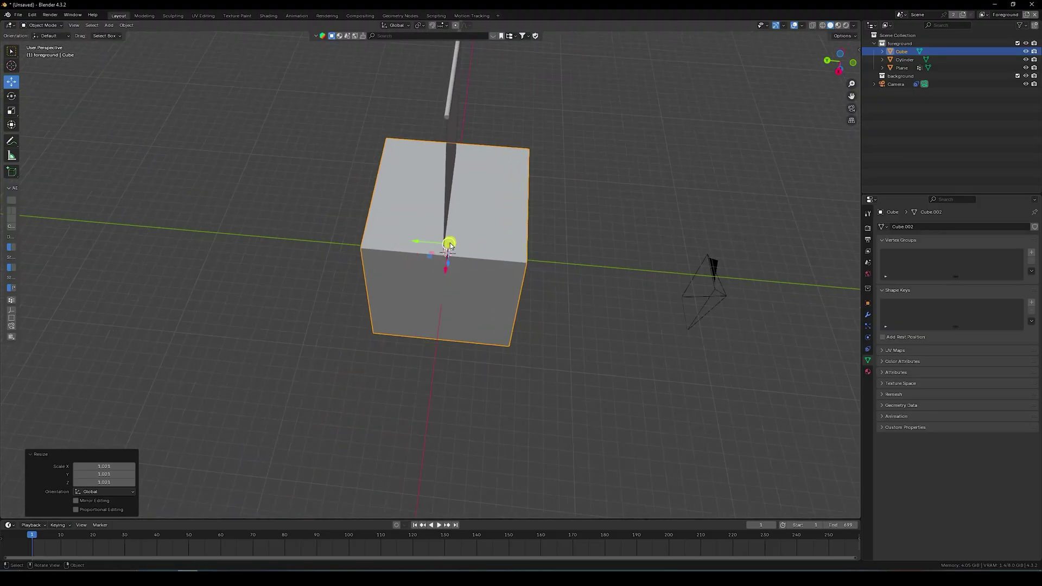
left_click_drag(418, 243, 335, 243)
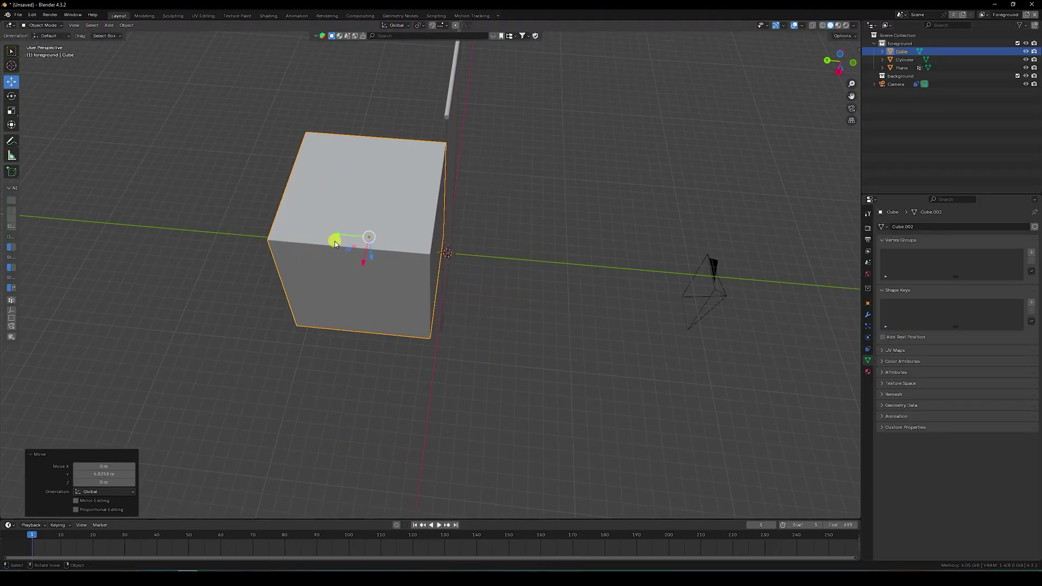
In top view, bring the cube's front face up against the back of the rod and centre the cube on it.
key("KP_7")
scroll(481, 272, "up", 6)
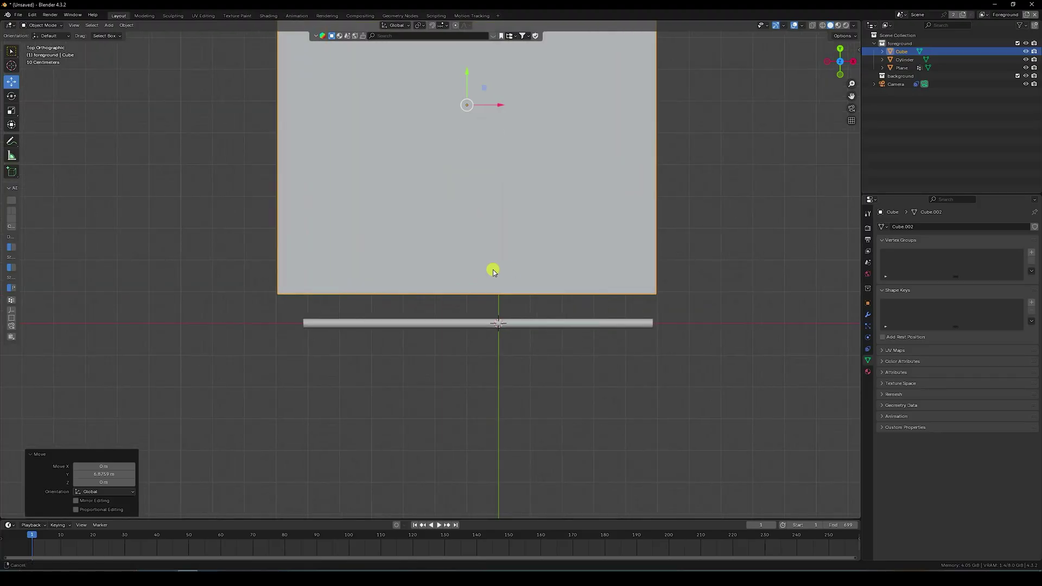
left_click_drag(342, 104, 342, 172)
scroll(349, 256, "up", 3)
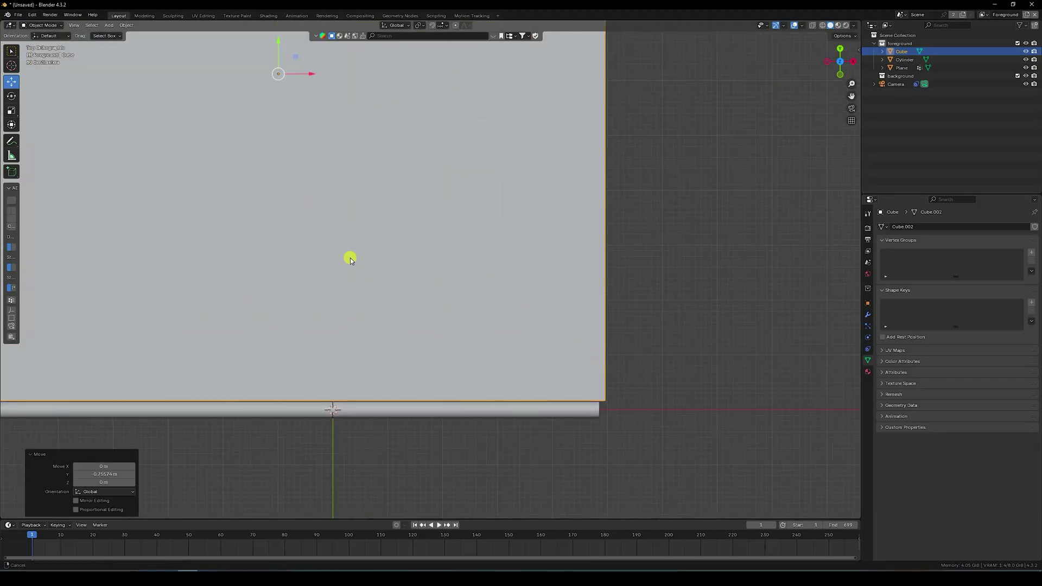
scroll(419, 232, "down", 2)
middle_click_drag(418, 233, 408, 249, "shift")
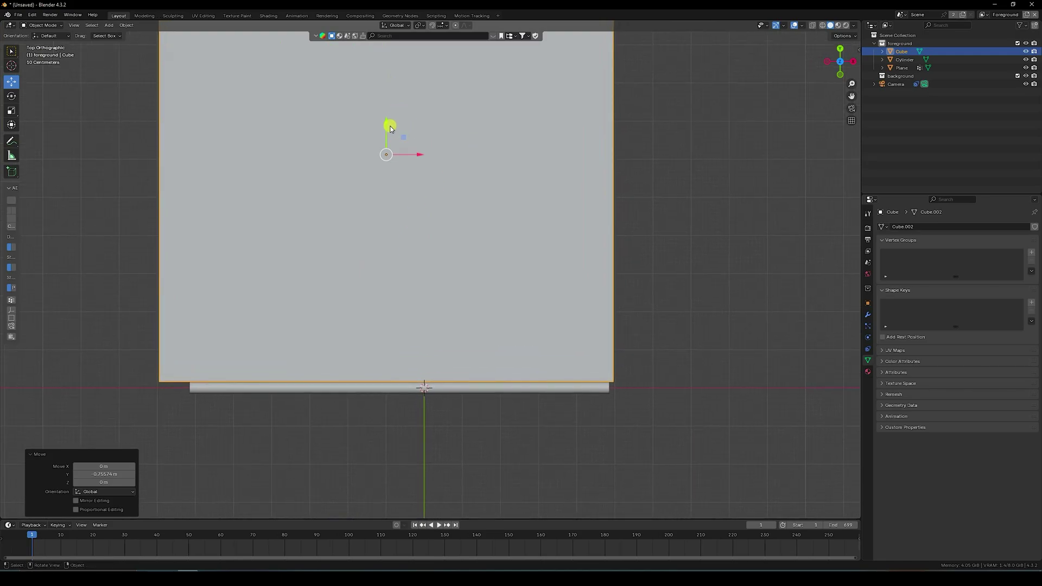
left_click_drag(390, 128, 426, 156)
In wireframe camera view, stretch the cube about 2.7 times along Z and position it vertically over the tower's facade.
key("KP_0")
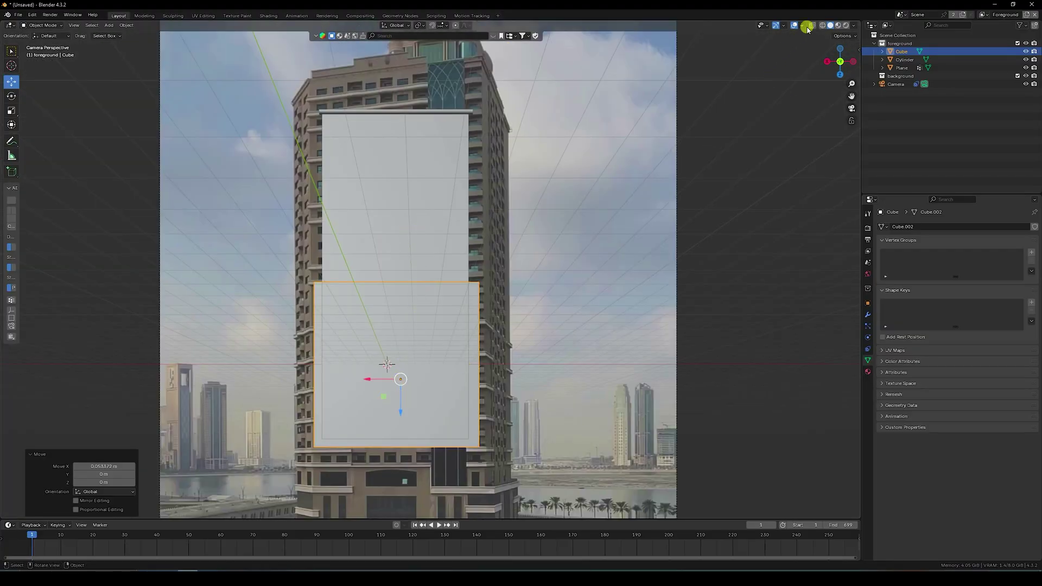
left_click(823, 25)
left_click_drag(395, 418, 434, 296)
left_click(9, 113)
left_click_drag(399, 305, 405, 369)
scroll(405, 369, "down", 3)
left_click(11, 86)
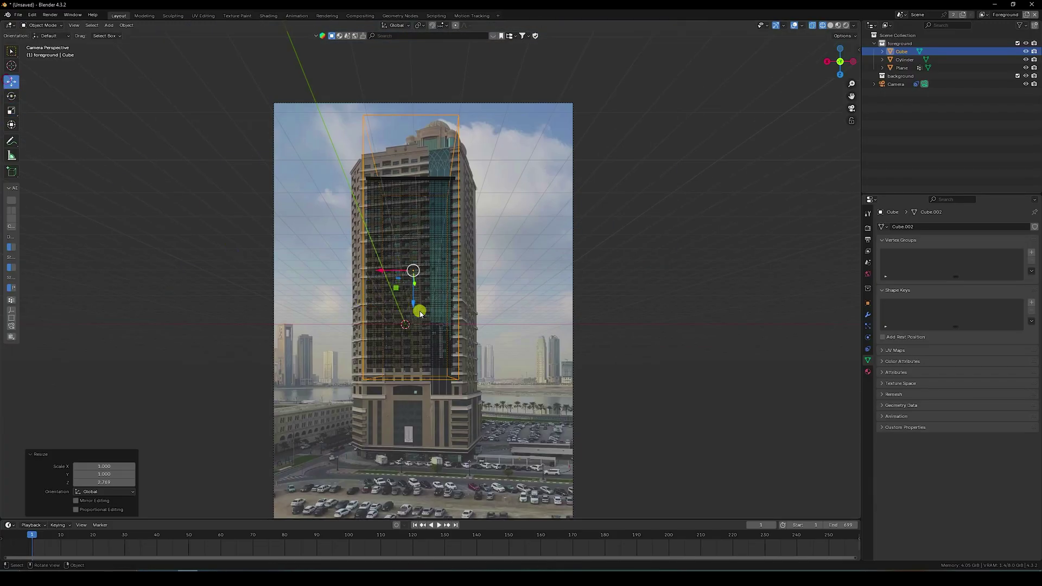
mouse_move(421, 314)
left_mouse_down()
mouse_move(412, 305)
mouse_move(415, 325)
mouse_move(435, 317)
left_mouse_up()
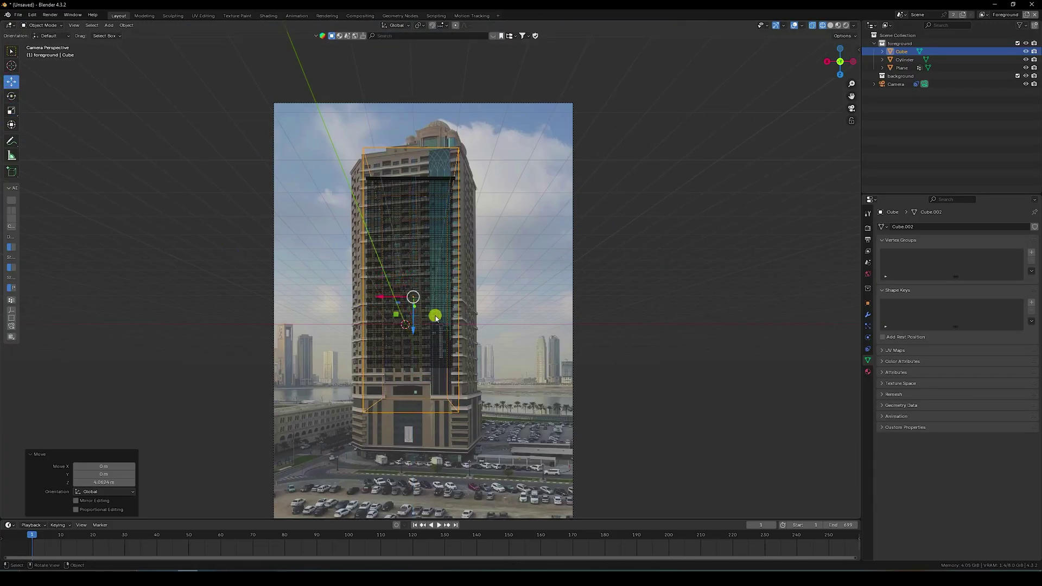
Fine-tune the cube's X scale and shift it about -0.21 m in X to match the tower's front face.
scroll(435, 317, "up", 4)
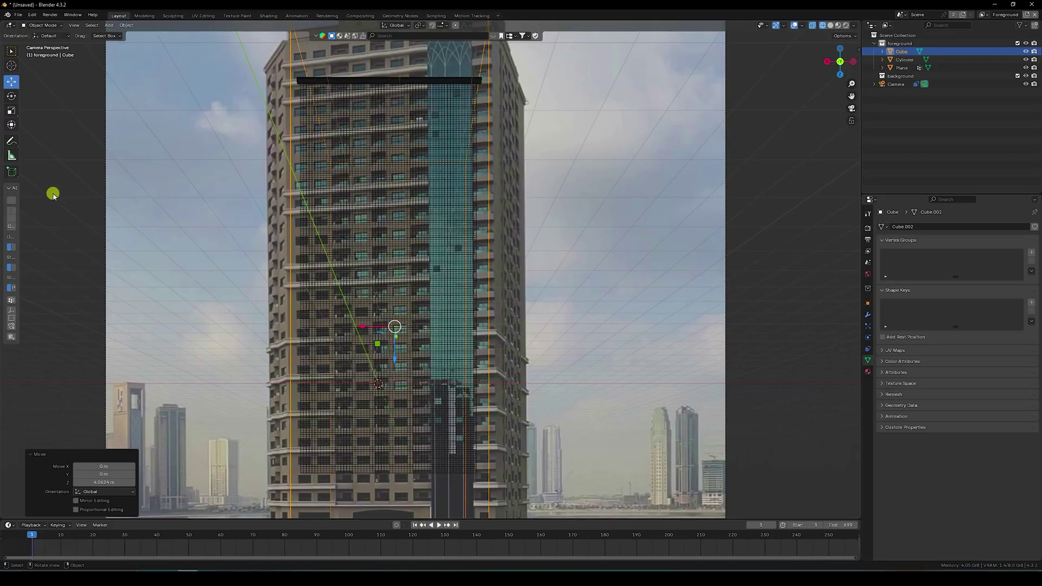
left_click(10, 111)
left_click_drag(360, 327, 361, 328)
left_click(11, 82)
scroll(424, 281, "down", 3)
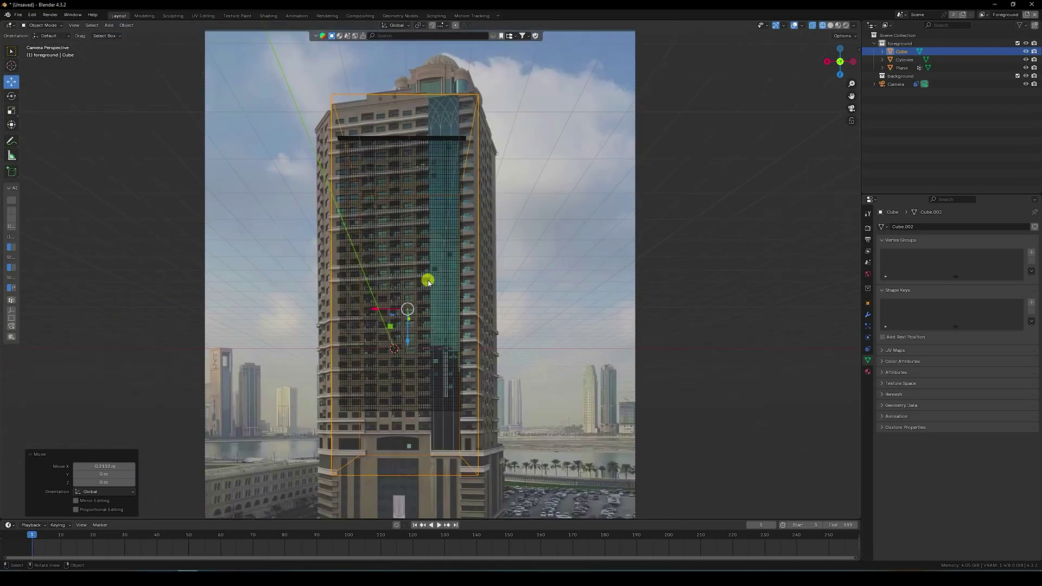
Enter Edit Mode with edge selection and move one rear vertical edge of the cube along X to the tower's outer side.
middle_click_drag(495, 228, 453, 293)
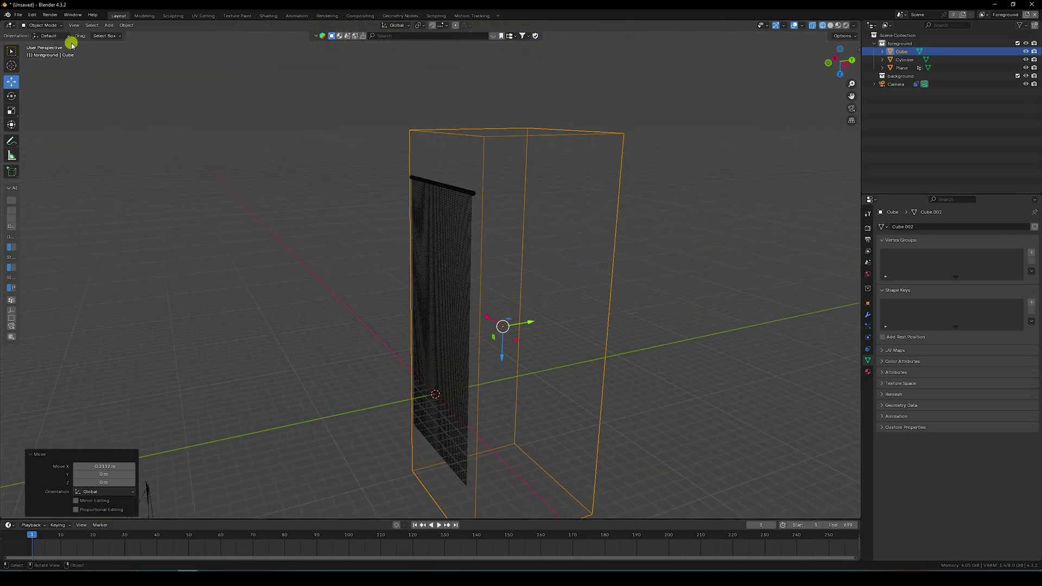
left_click(43, 25)
left_click(51, 41)
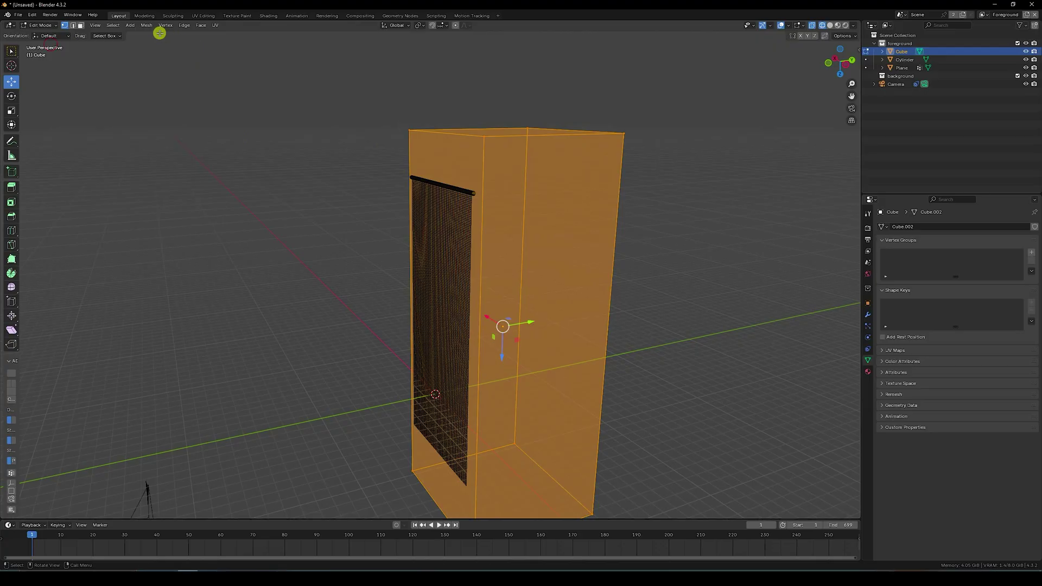
left_click(79, 26)
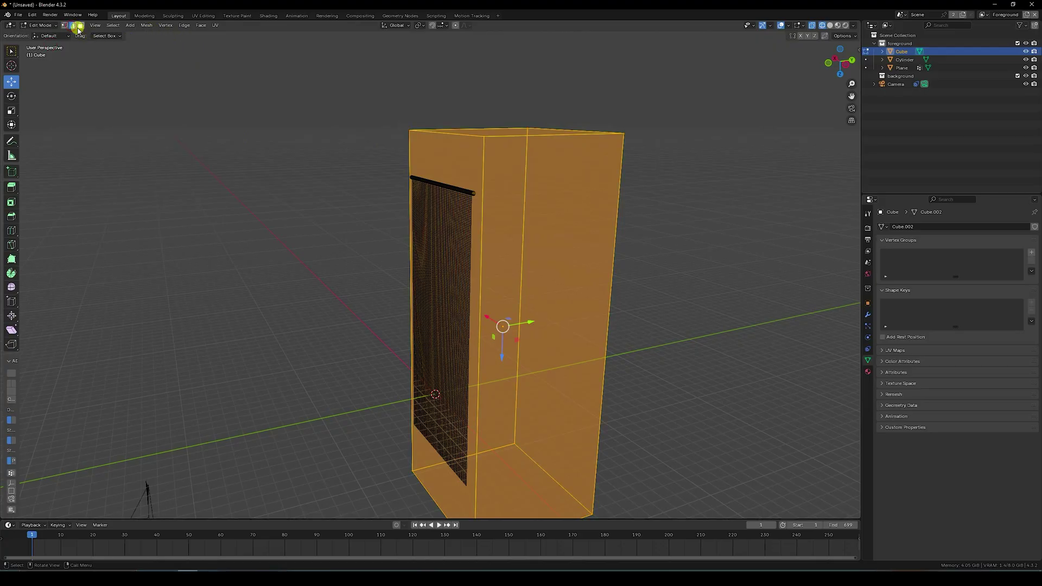
key("alt+a")
key("KP_0")
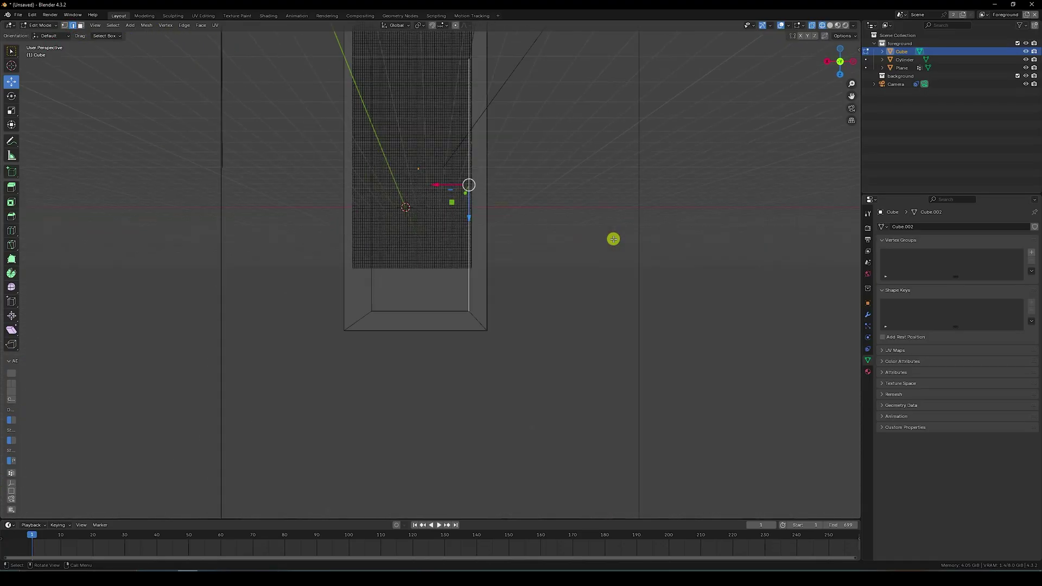
left_click_drag(427, 328, 465, 327)
Select the opposite rear vertical edge and move it about 0.39 m in X to the tower's other outer side.
middle_click_drag(465, 327, 422, 211)
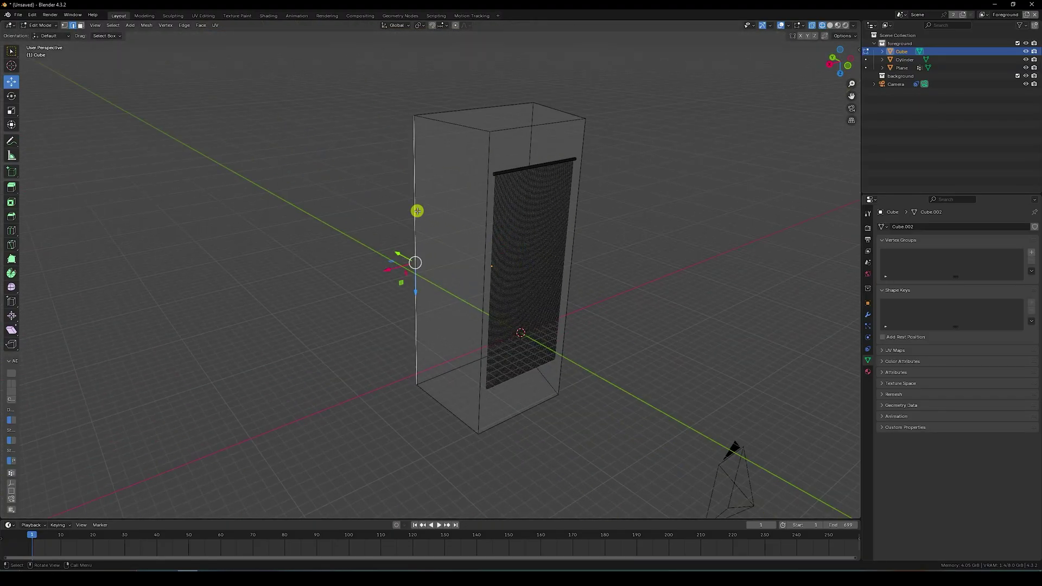
key("KP_0")
left_click_drag(335, 325, 288, 321)
scroll(278, 137, "up", 3)
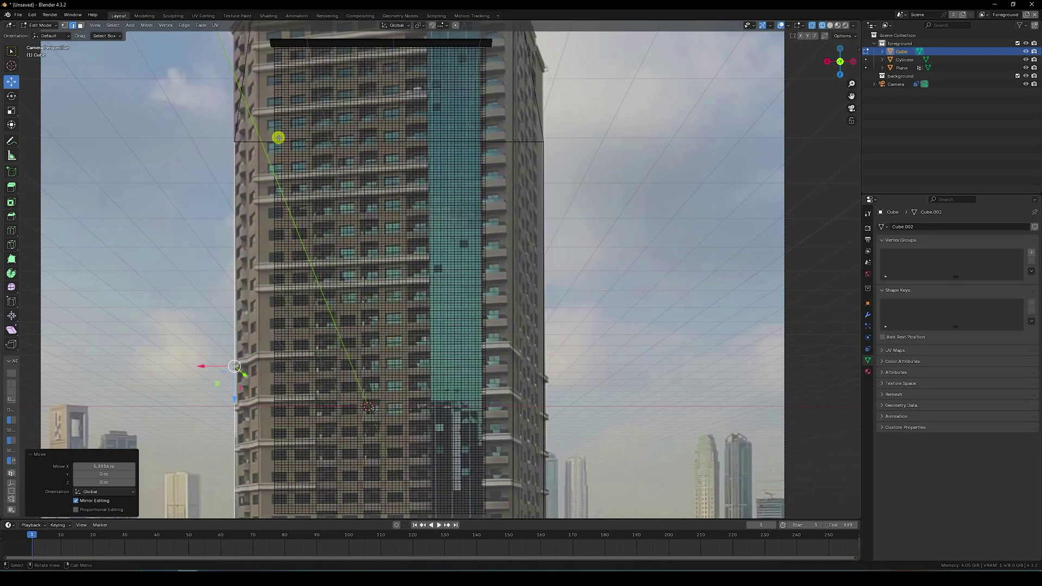
Switch to vertex selection and raise the cube's two rear top vertices together to match the tower's roofline.
left_click(65, 25)
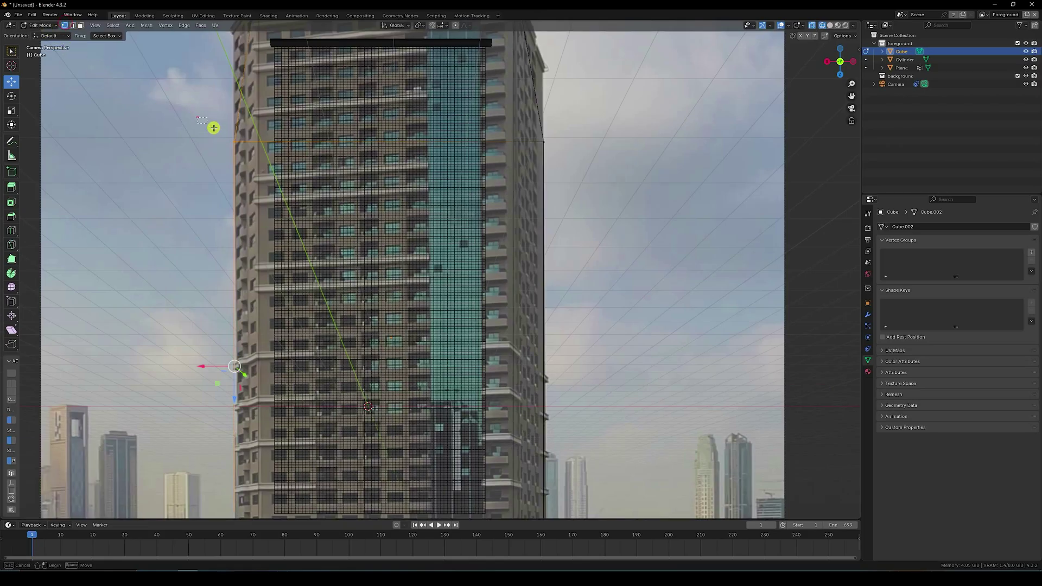
left_click(235, 141)
left_click(518, 151, "shift")
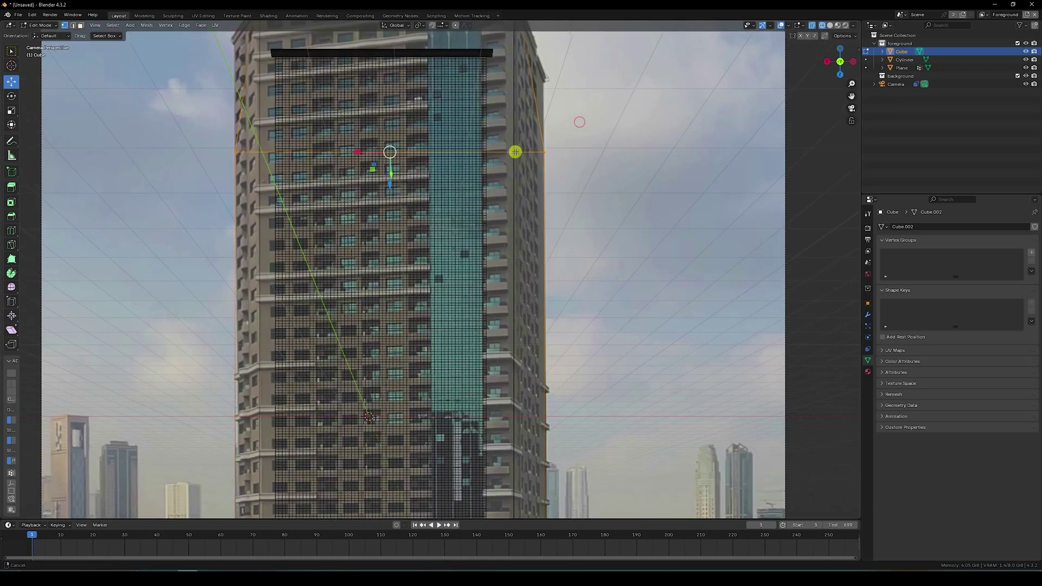
middle_click_drag(516, 151, 530, 256, "shift")
left_click_drag(407, 296, 409, 213)
Adjust the rear left and both front top vertices individually along Z to follow the tower's sloping roofline.
left_click(250, 185)
left_click_drag(252, 215, 243, 172)
left_click(275, 85)
left_click_drag(286, 109, 275, 132)
left_click(517, 103)
middle_click_drag(517, 103, 521, 158, "shift")
left_click_drag(521, 158, 519, 134)
scroll(462, 194, "down", 5)
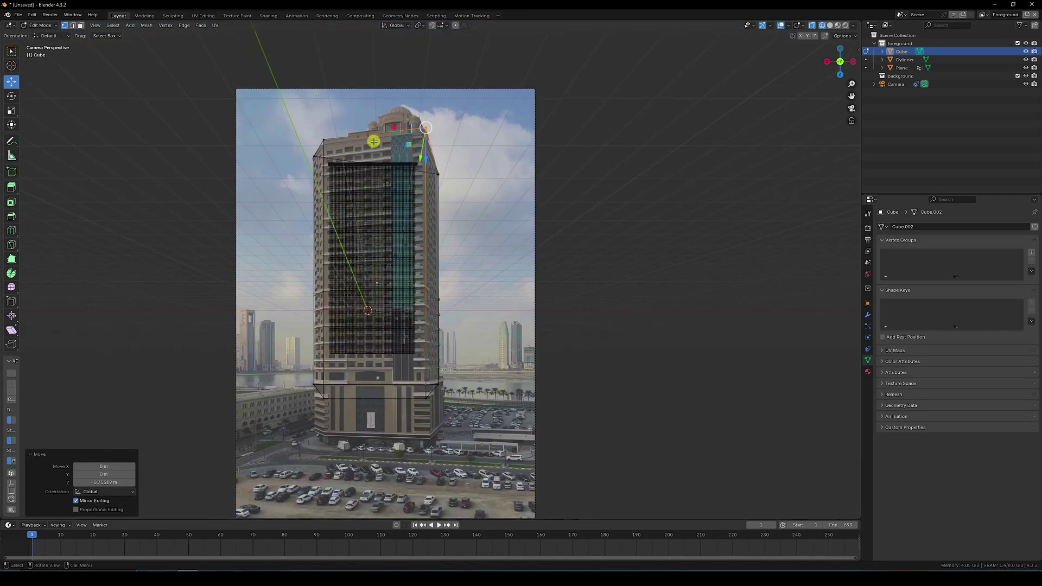
Switch to solid shading, return to Object Mode and save the Blender file.
left_click(50, 36)
left_click(831, 26)
left_click(41, 26)
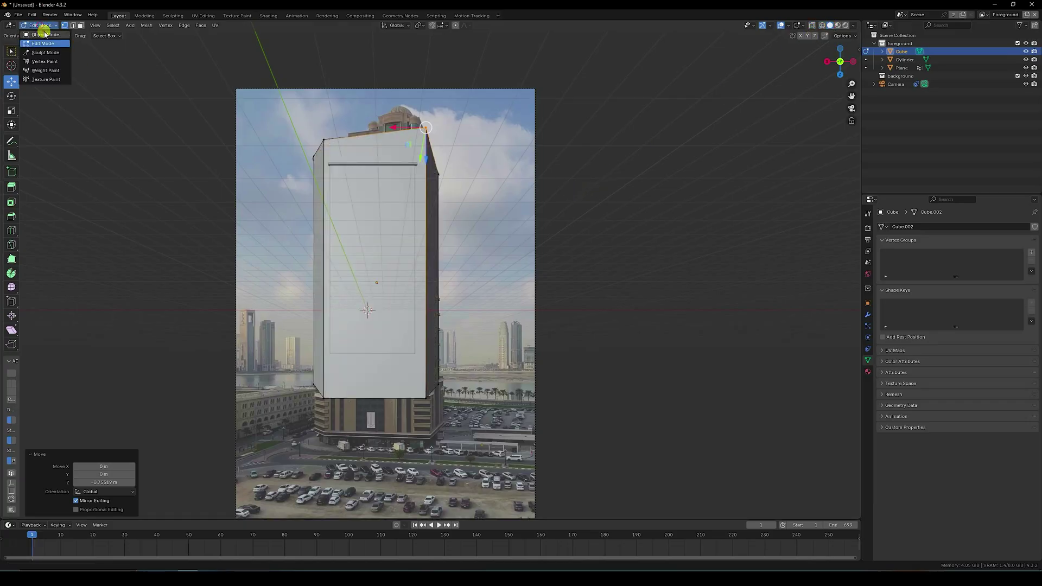
left_click(44, 37)
key("ctrl+s")
Play the tracked shot to check how the block follows the tower, and return to the first frame.
scroll(460, 334, "up", 4)
scroll(586, 295, "down", 2)
middle_click_drag(511, 295, 565, 317, "shift")
scroll(565, 316, "down", 2)
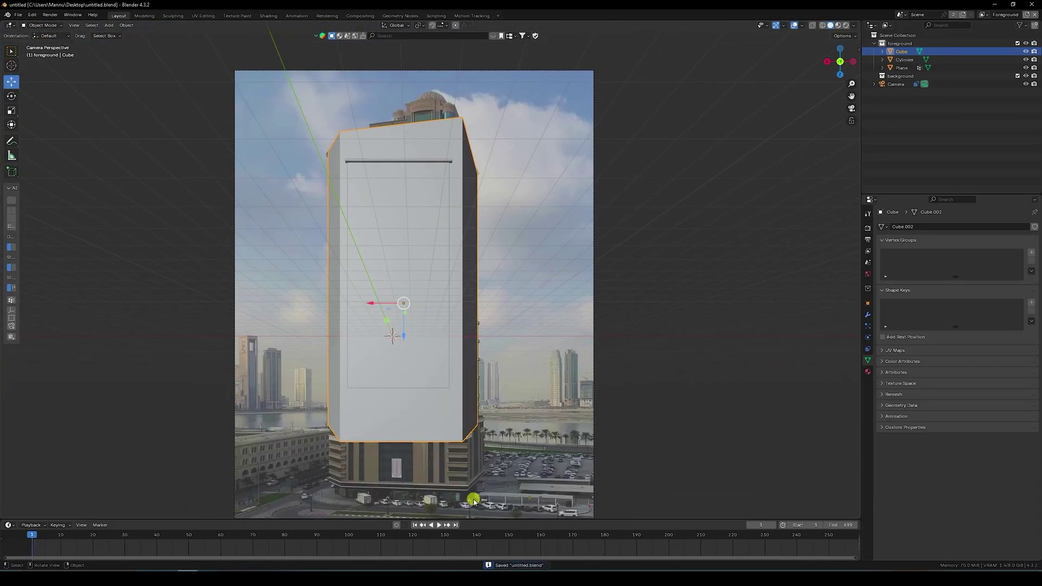
left_click(441, 524)
scroll(361, 302, "up", 1)
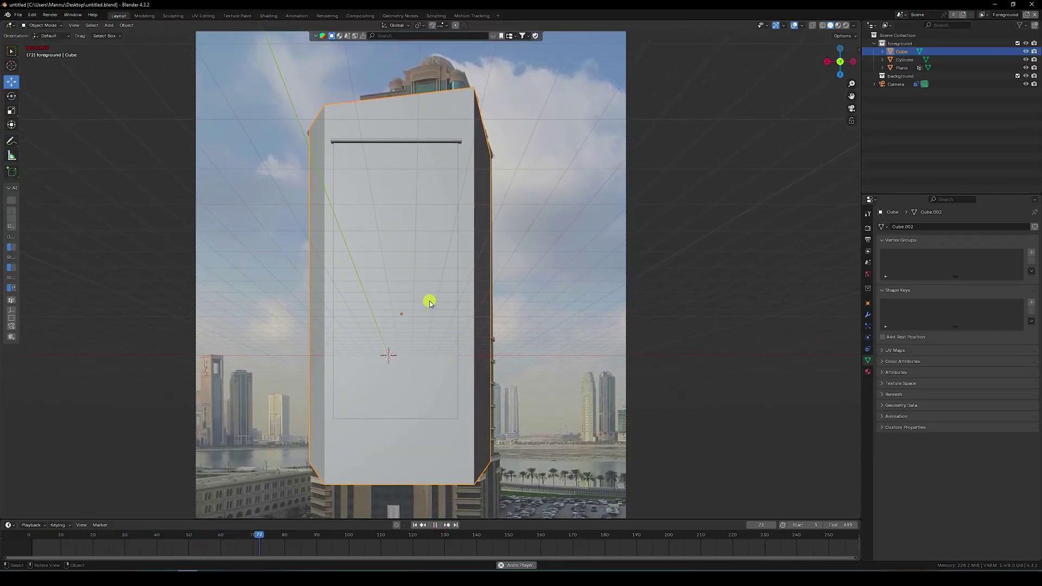
left_click(434, 525)
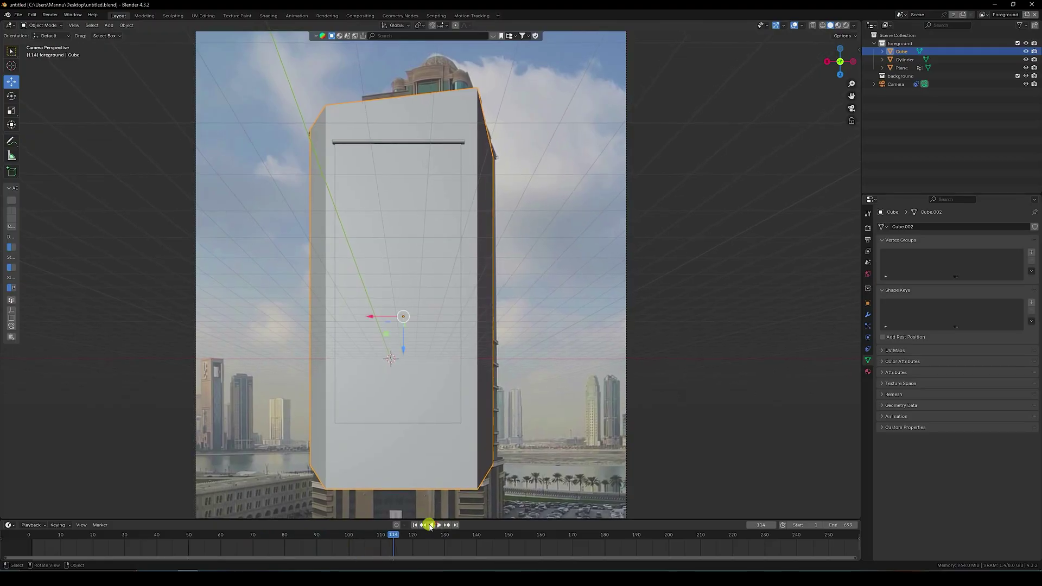
left_click(414, 525)
Search the add-on preferences for "extra" to check that Extra Curve Objects is enabled, and close the preferences.
middle_click_drag(410, 328, 373, 284)
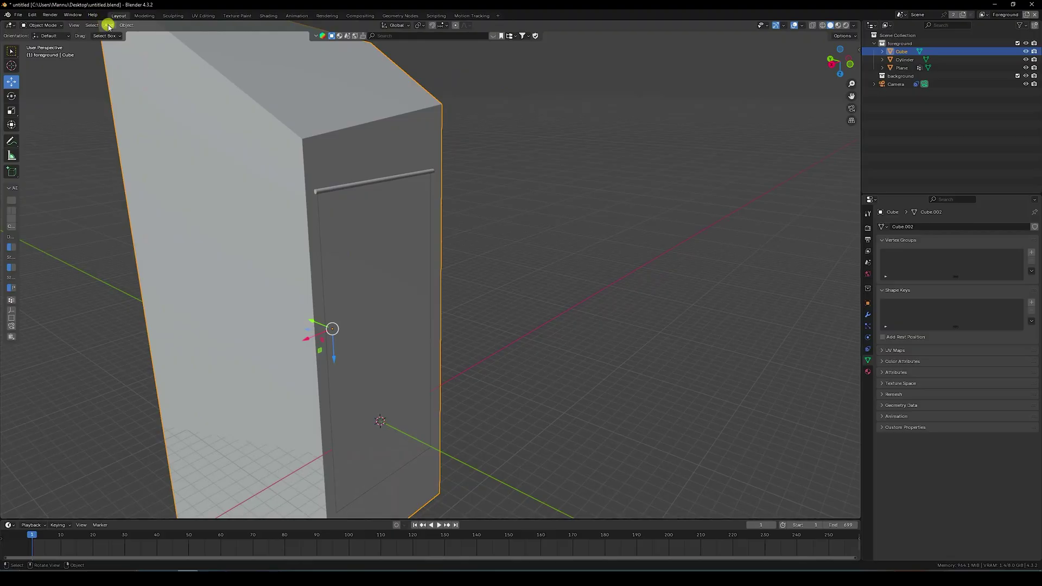
left_click(32, 15)
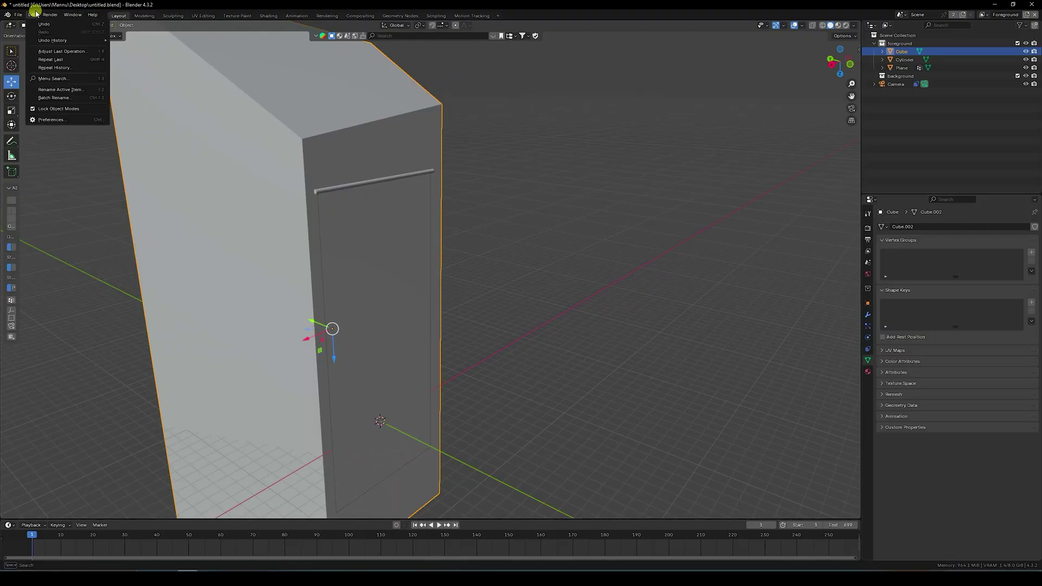
left_click(51, 116)
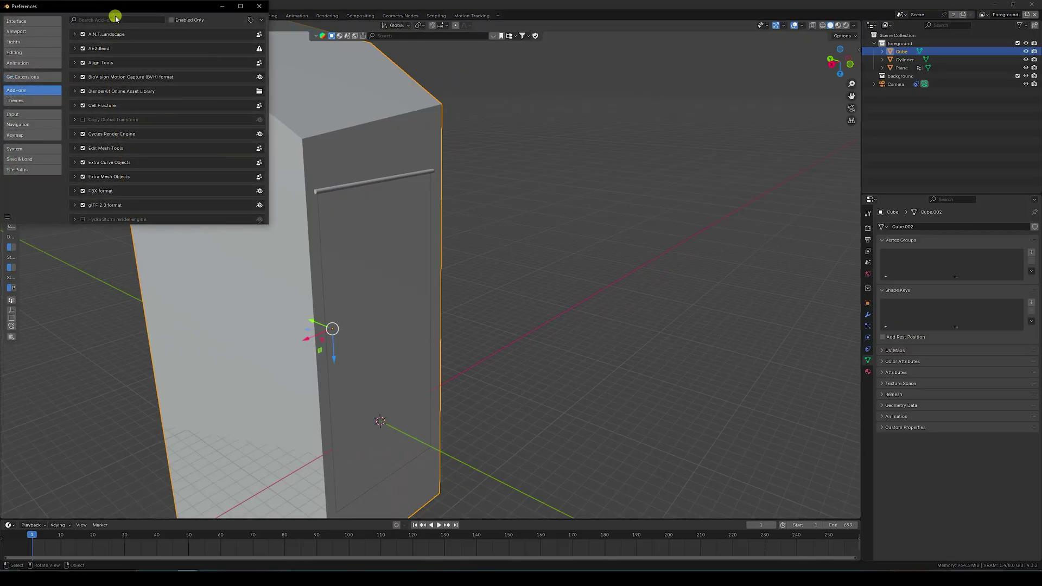
left_click(93, 20)
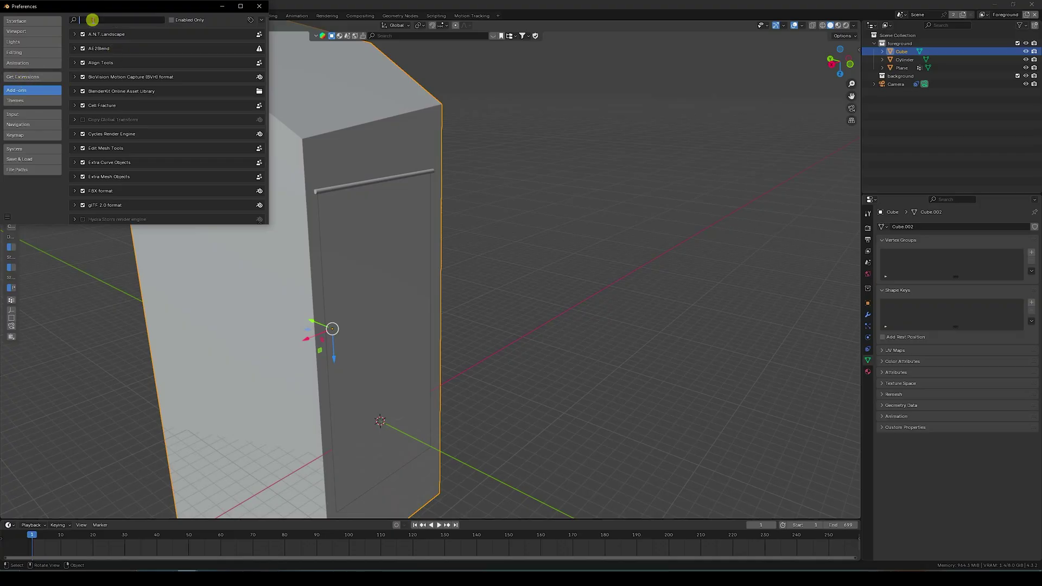
type("extra")
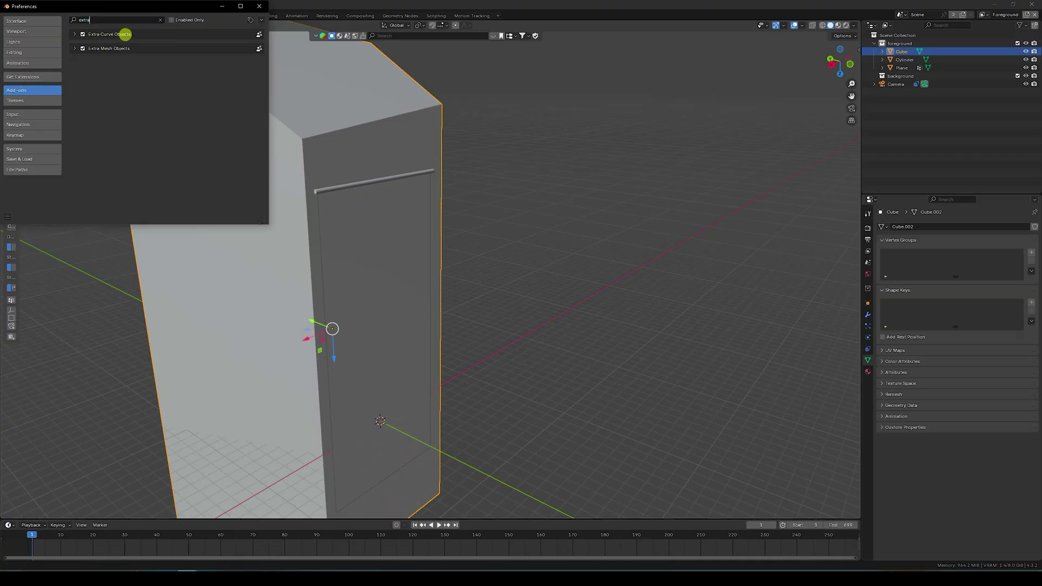
left_click(268, 5)
Add an Archimedean curve spiral at the scene origin.
left_click(109, 25)
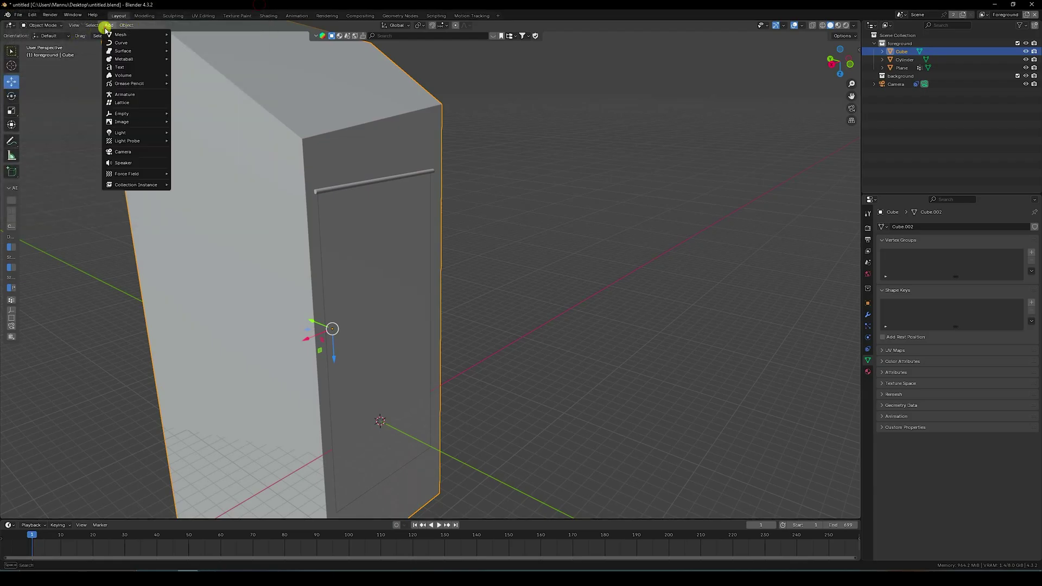
mouse_move(132, 43)
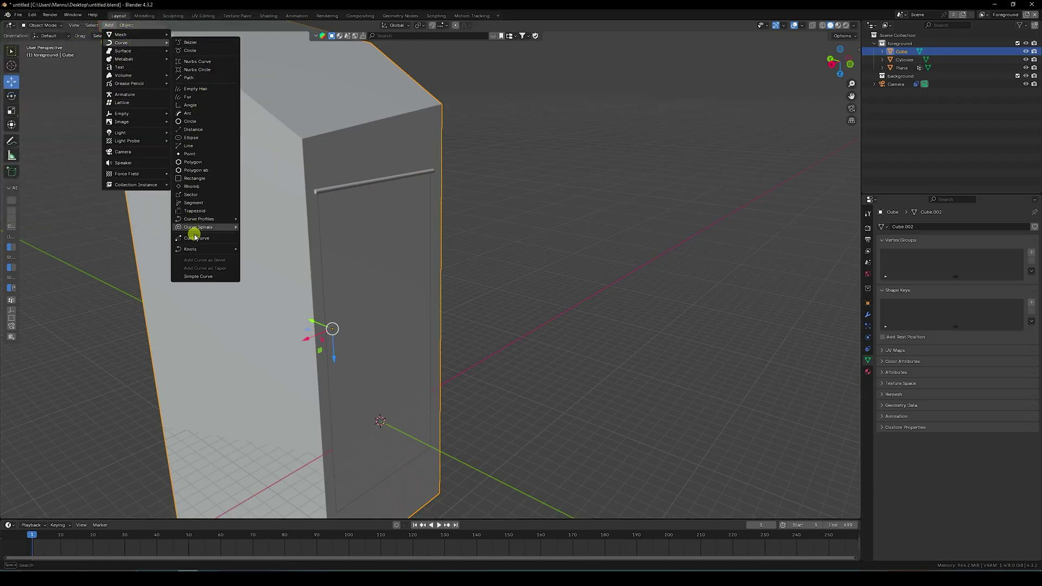
mouse_move(199, 226)
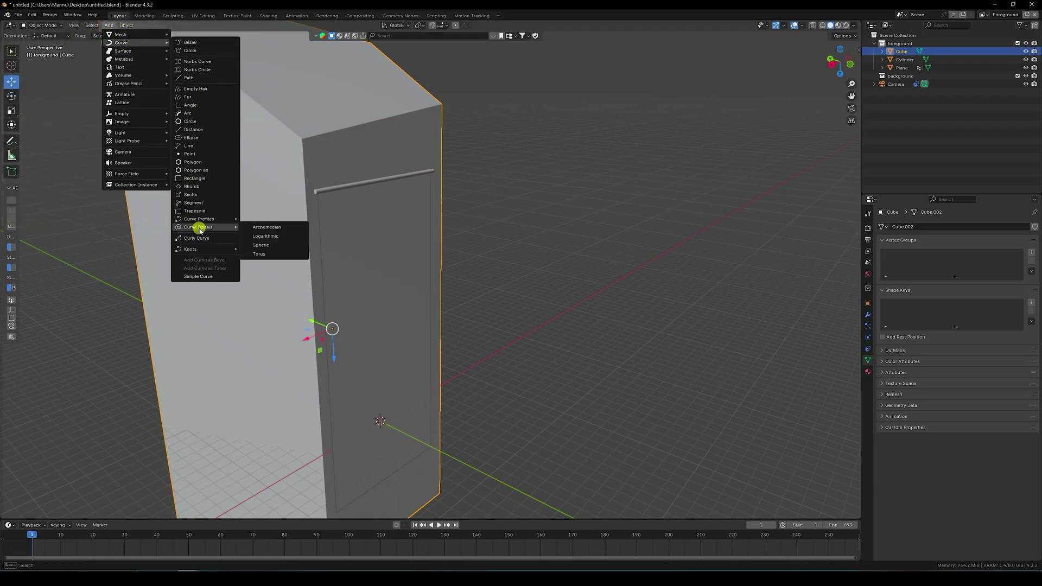
left_click(271, 228)
scroll(425, 344, "up", 2)
middle_click_drag(426, 344, 472, 209, "shift")
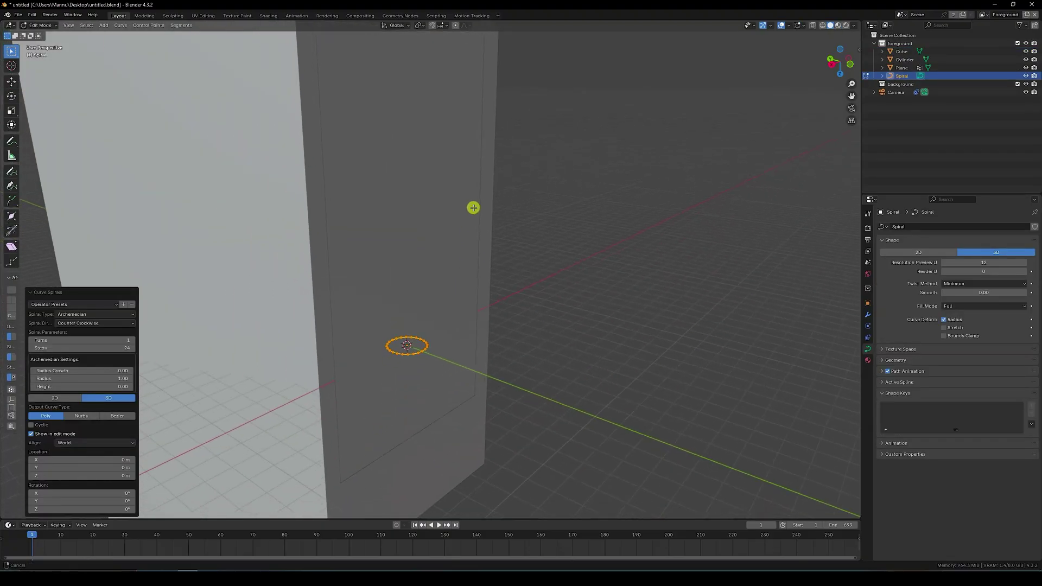
scroll(437, 360, "up", 5)
middle_click_drag(437, 360, 494, 234, "shift")
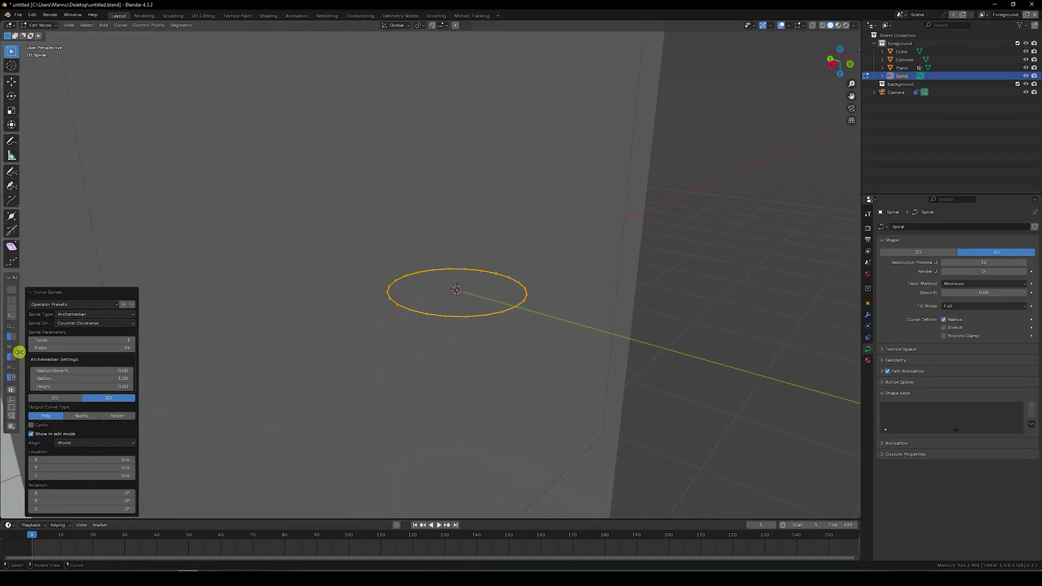
Set the spiral's turns to 8 and its steps to 80.
left_click(133, 339)
left_click(133, 340)
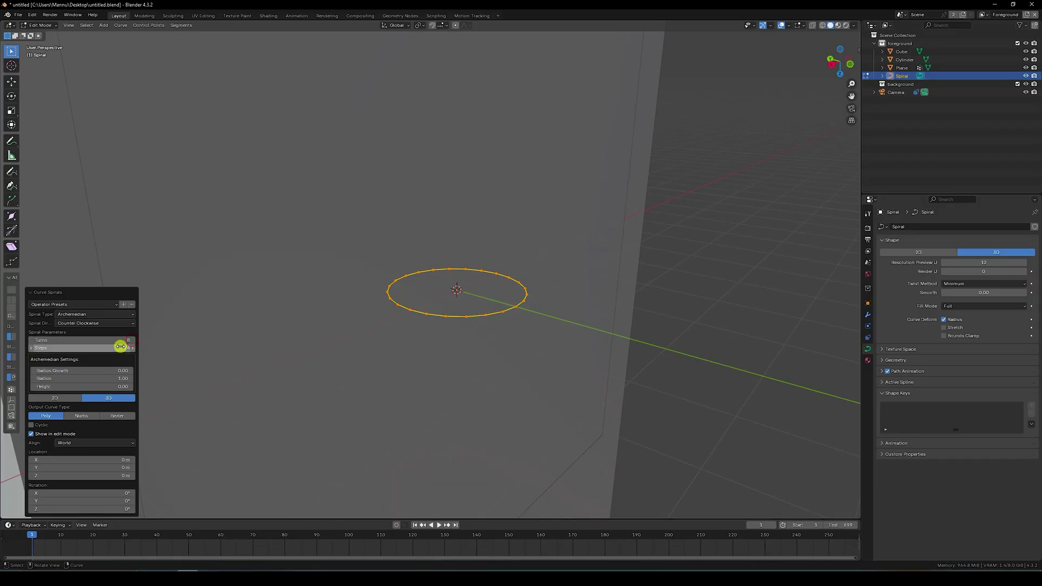
left_click(87, 348)
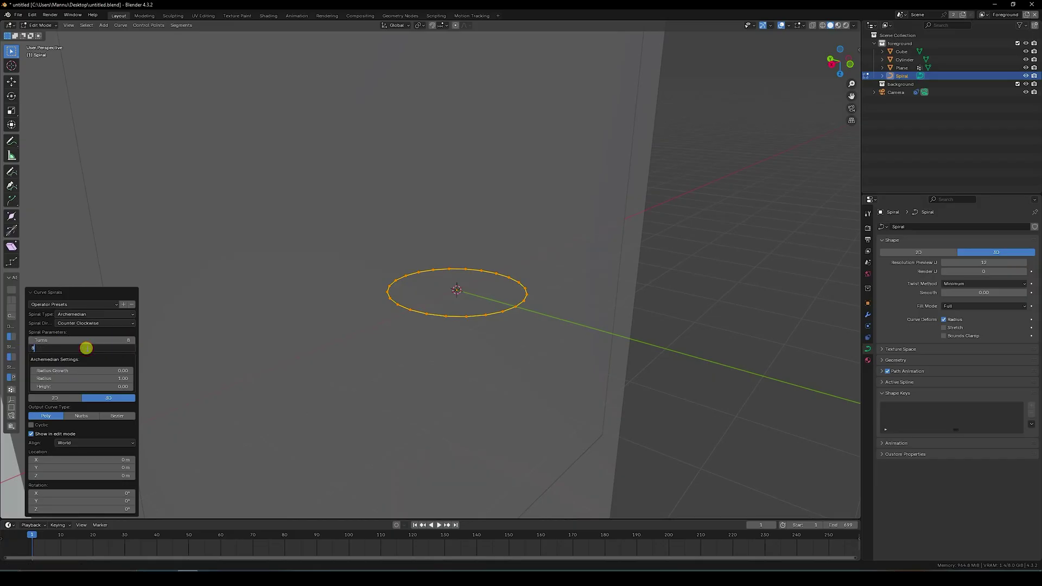
key("Return")
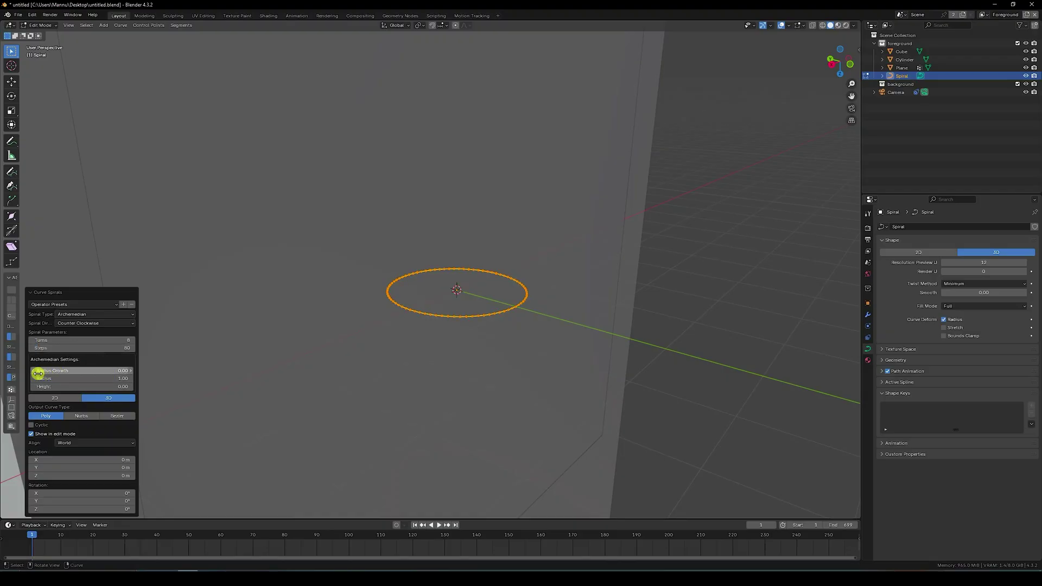
Set the spiral's radius growth to 0.15 and enter 0.15 for its radius.
left_click_drag(58, 372, 897, 372)
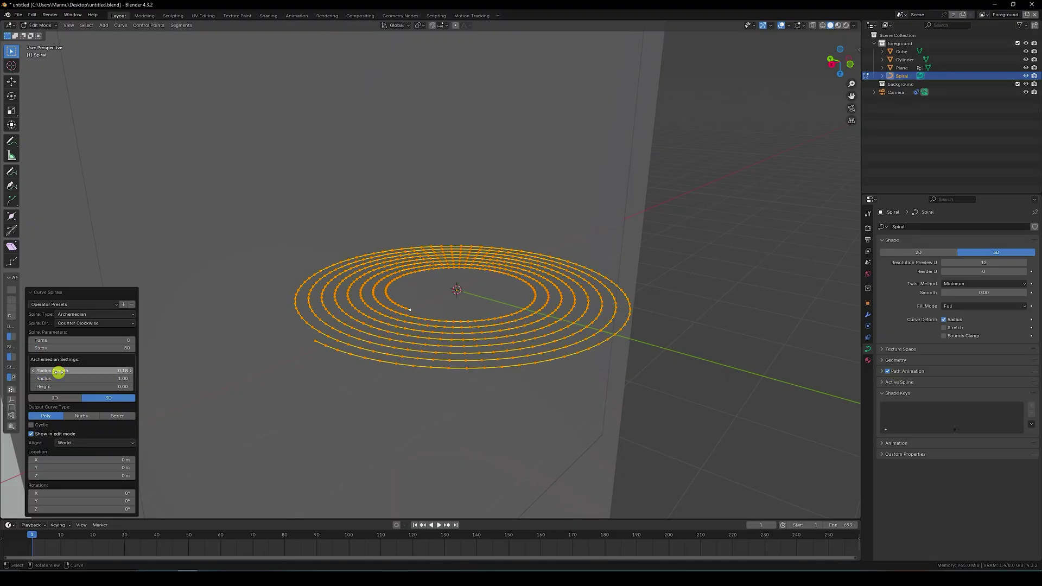
left_click(34, 371)
left_click(33, 371)
left_click_drag(39, 372, 101, 370)
left_click(93, 378)
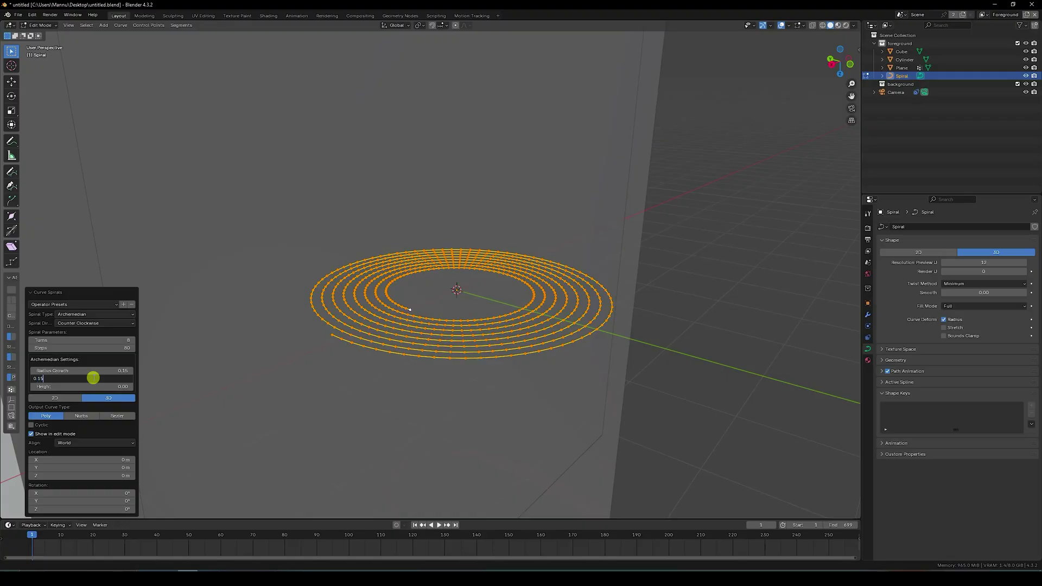
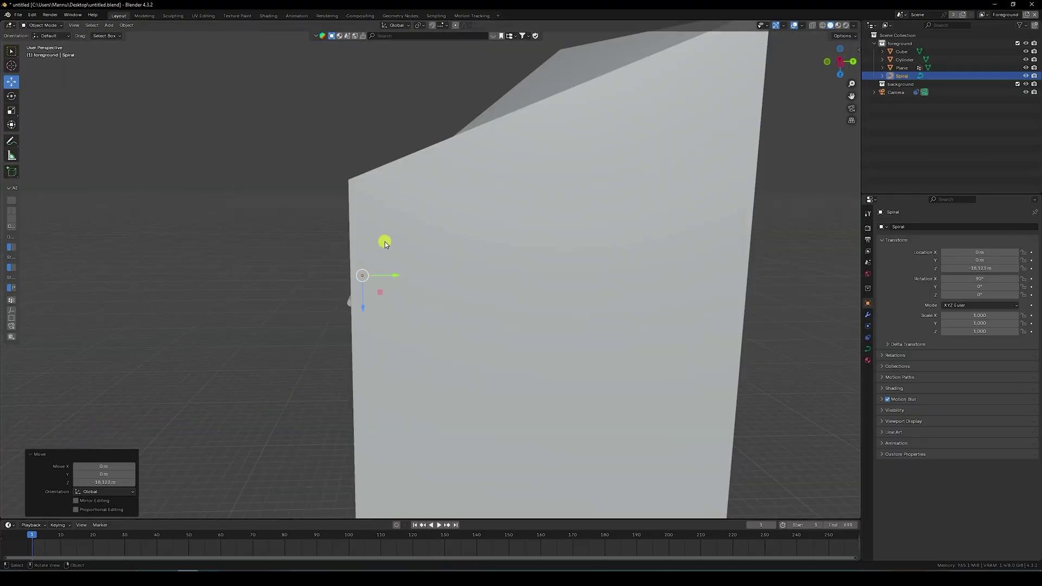
Set the spiral's Y rotation to 90°.
scroll(432, 270, "up", 5)
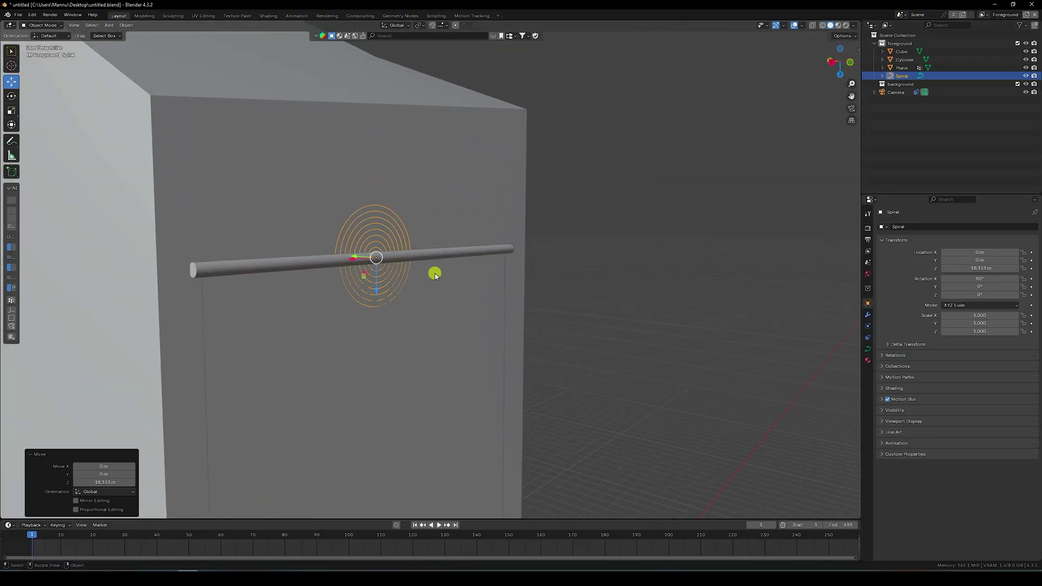
left_click(977, 279)
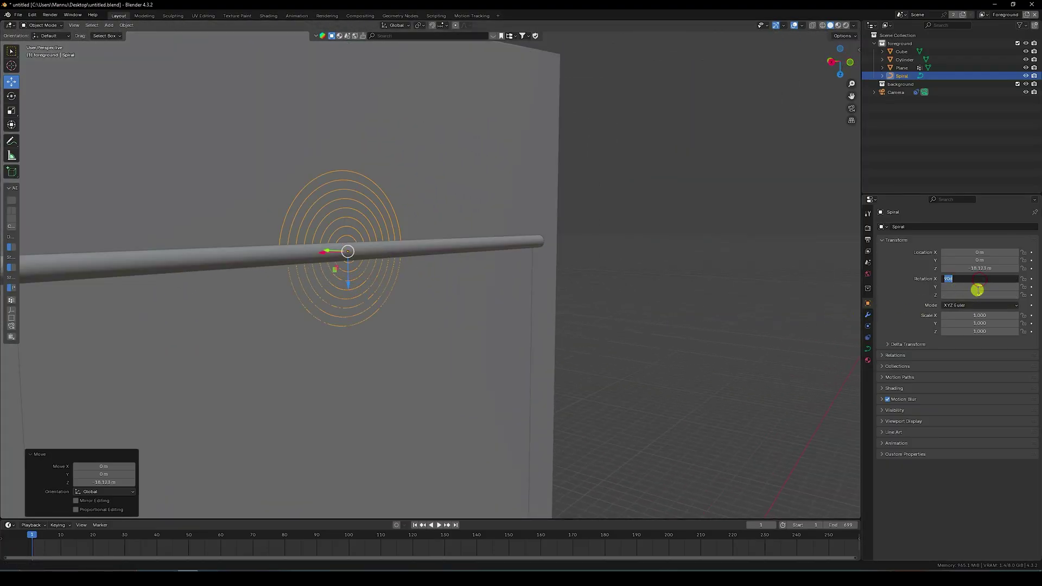
key("Tab")
type("90")
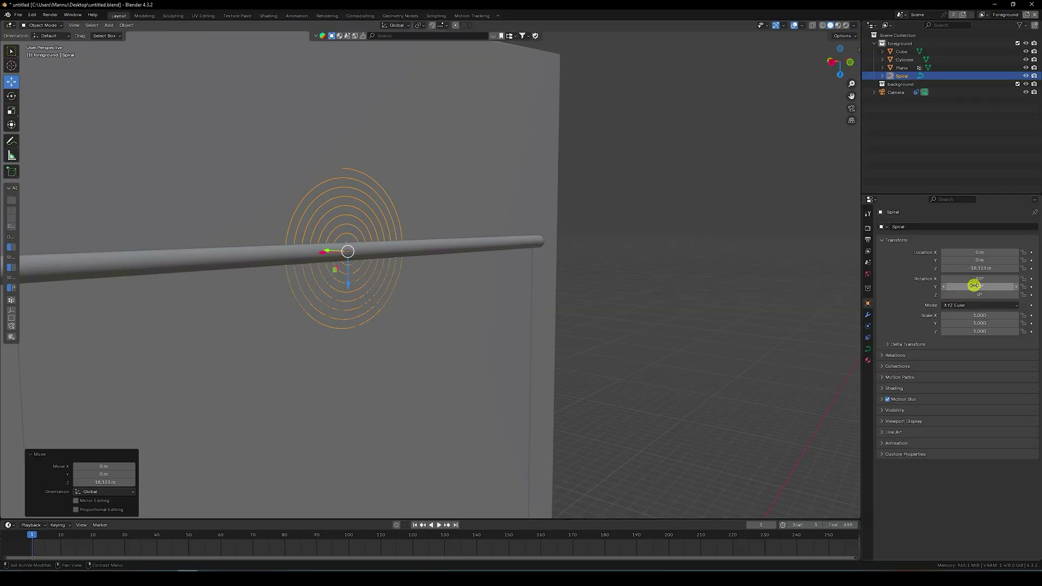
key("Return")
middle_click_drag(596, 281, 619, 281)
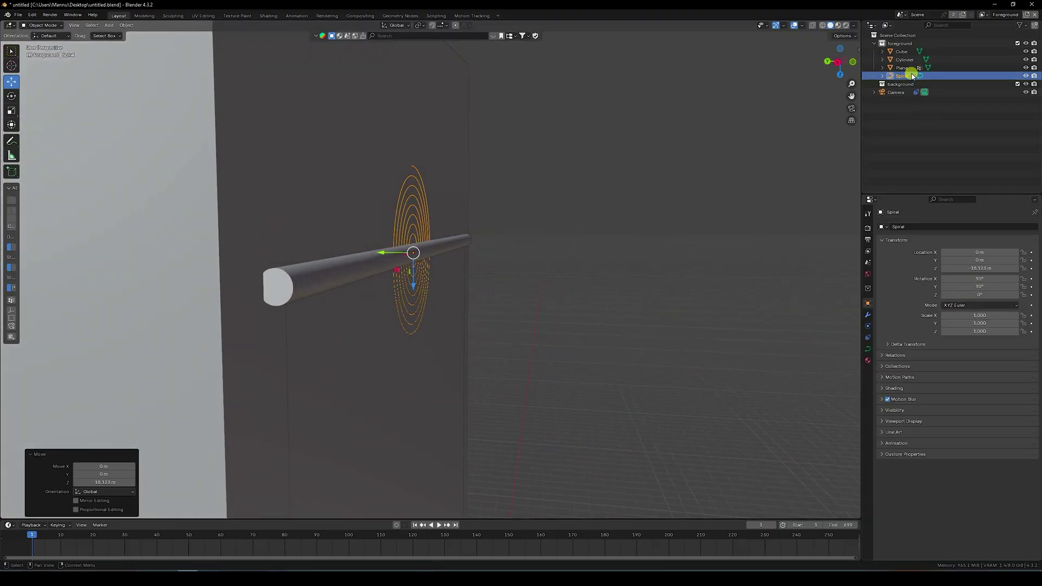
Hide the building block cube in the viewport to expose the rod, banner and spiral.
left_click(934, 52)
left_click(1025, 52)
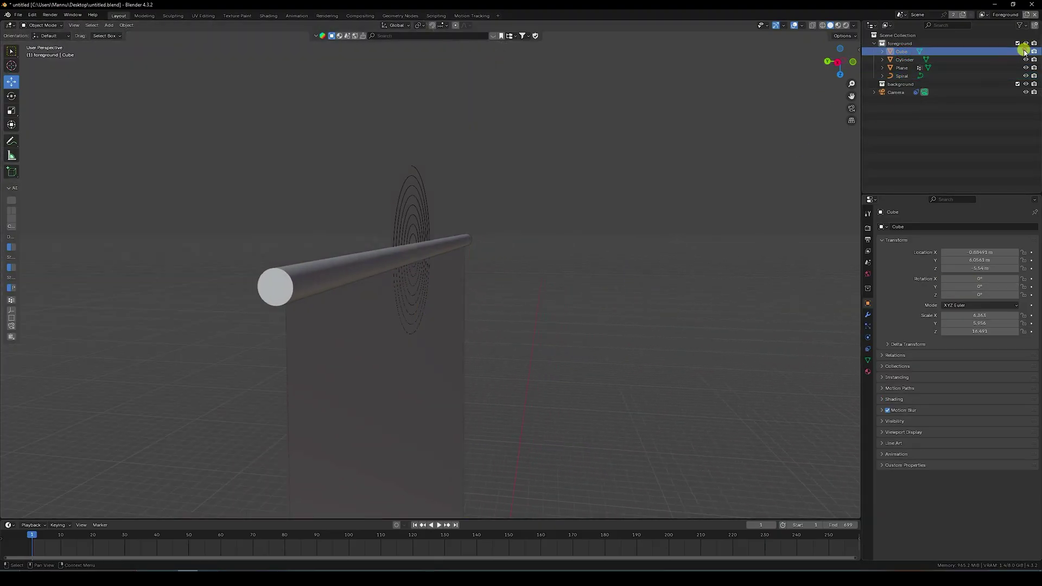
middle_click_drag(537, 202, 548, 203)
Set the spiral's X rotation to 0° and its Y rotation to 270°.
left_click(440, 200)
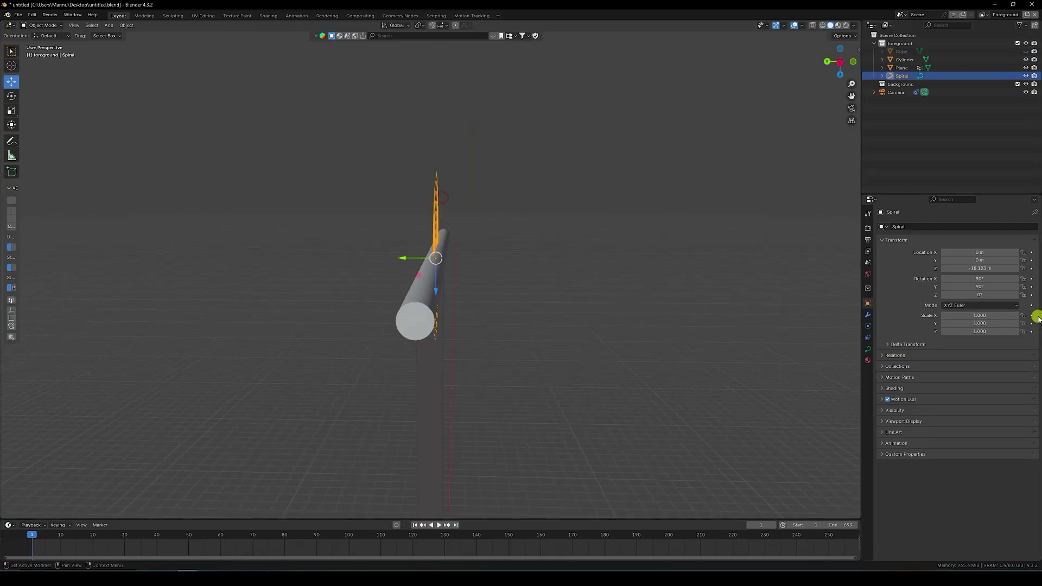
left_click_drag(979, 278, 103, 285)
key("Return")
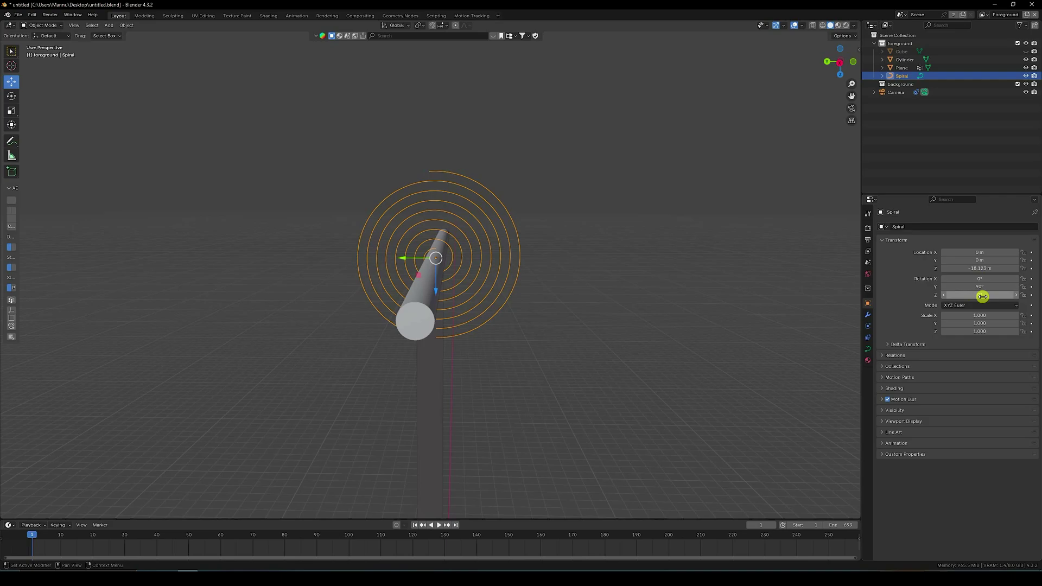
left_click_drag(977, 287, 221, 277)
left_click(976, 286)
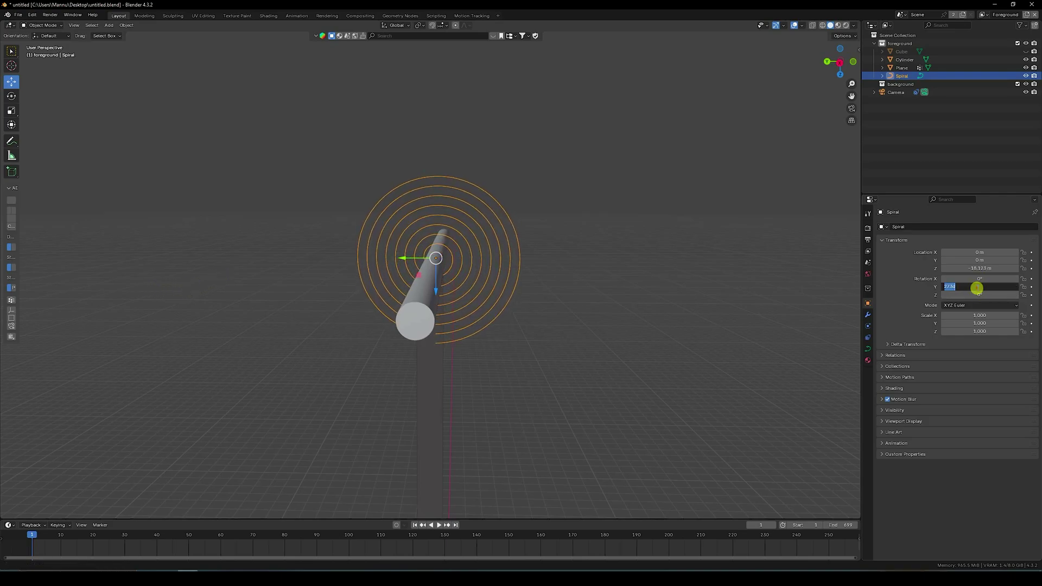
type("270")
key("Return")
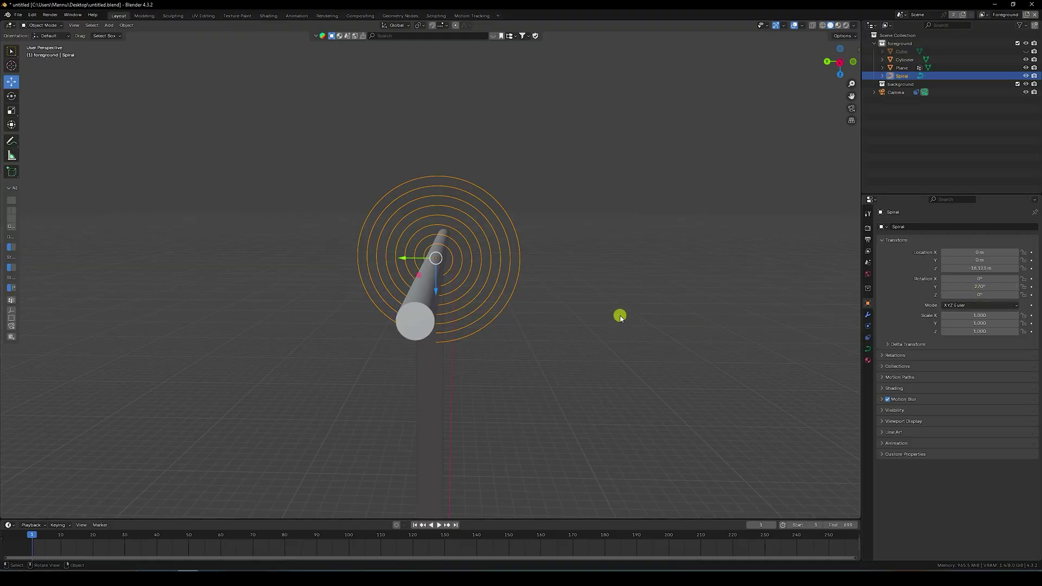
Rotate the spiral roughly a quarter turn about the global X axis, and set its Y rotation to 0°.
middle_click_drag(620, 314, 605, 305)
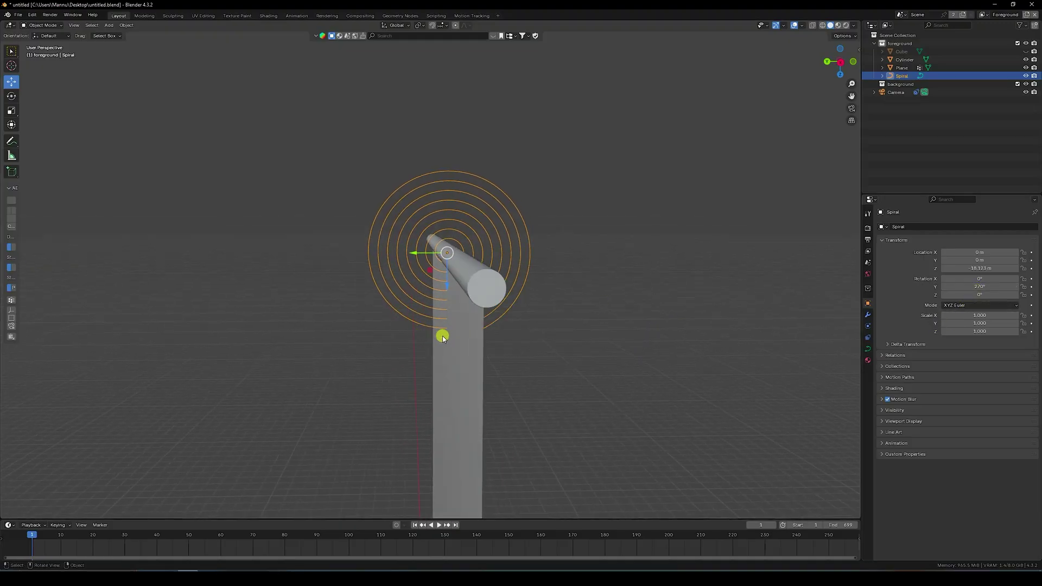
left_click(11, 95)
left_click_drag(460, 227, 483, 282)
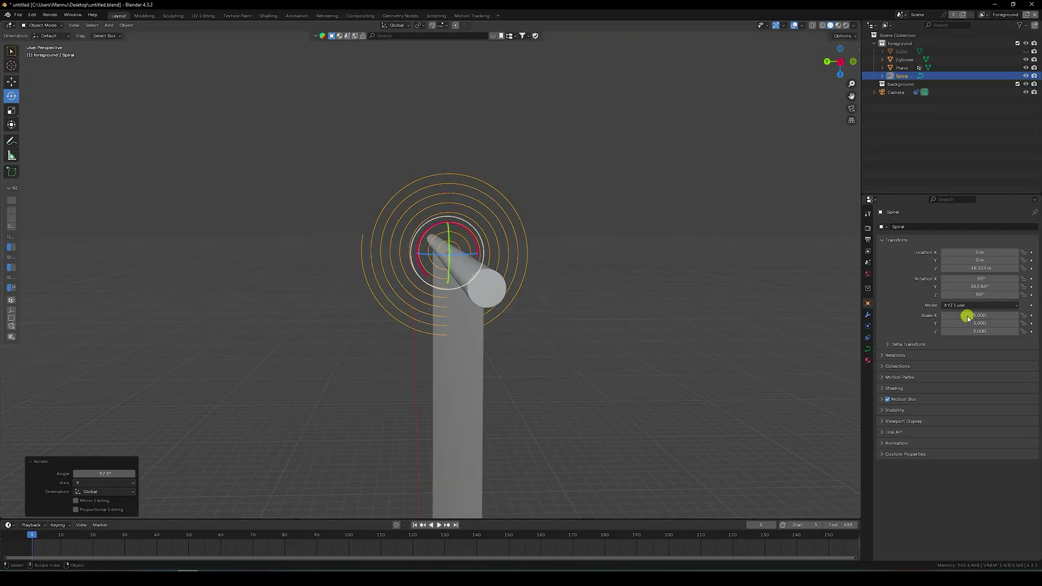
double_click(976, 288)
type("0")
key("Return")
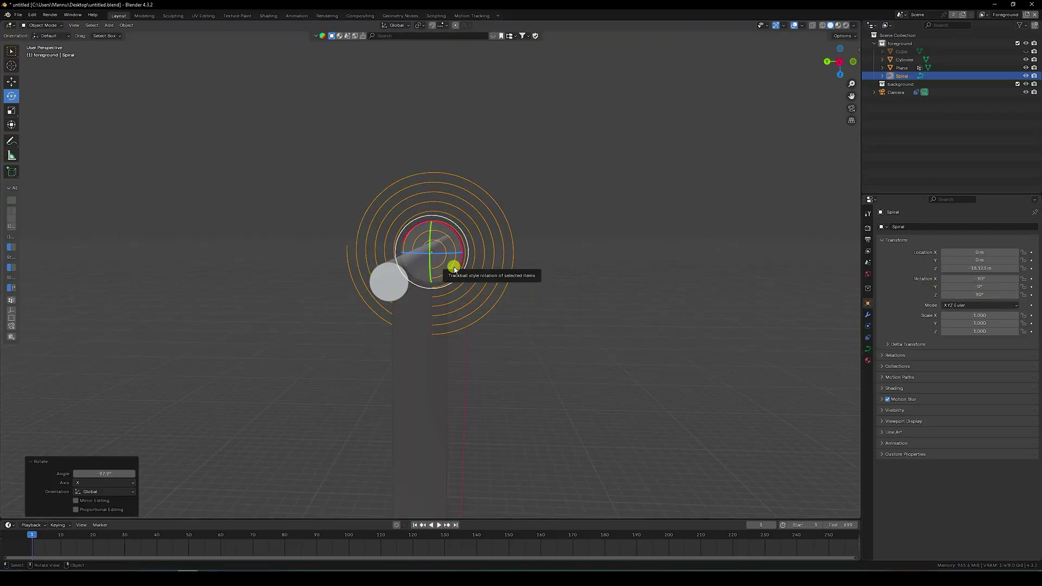
Move the spiral about -0.1 m along the Y axis to line it up with the rod.
left_click(12, 81)
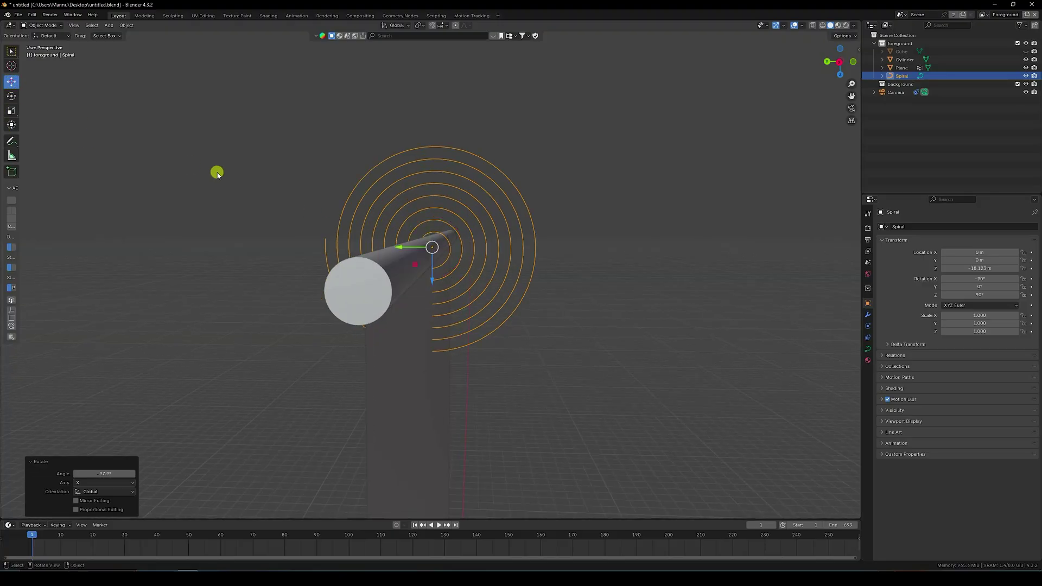
left_click(216, 169)
right_click(209, 156, "shift")
middle_click_drag(386, 221, 402, 220)
scroll(467, 235, "up", 6)
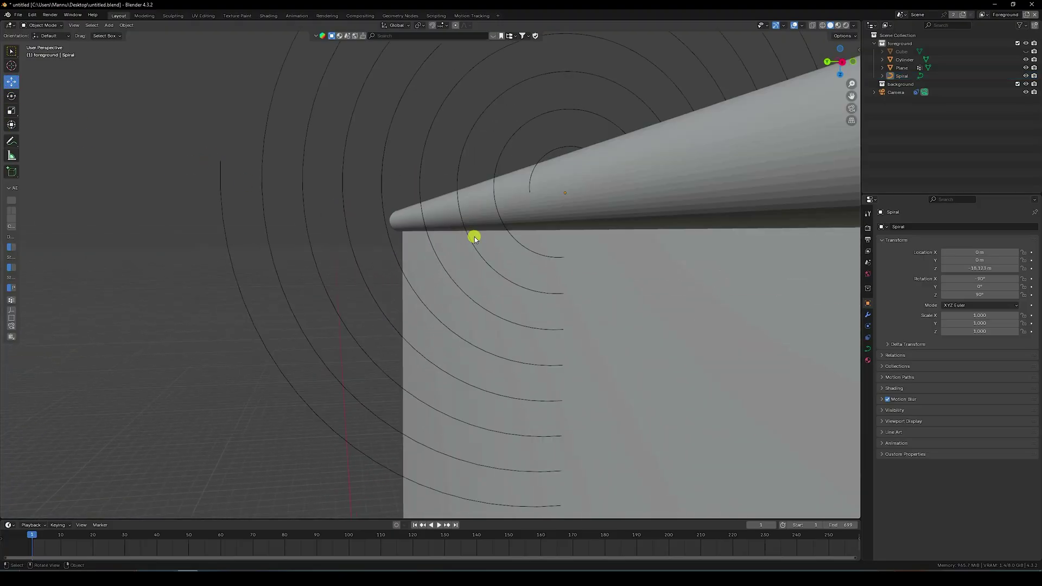
middle_click_drag(415, 276, 399, 274)
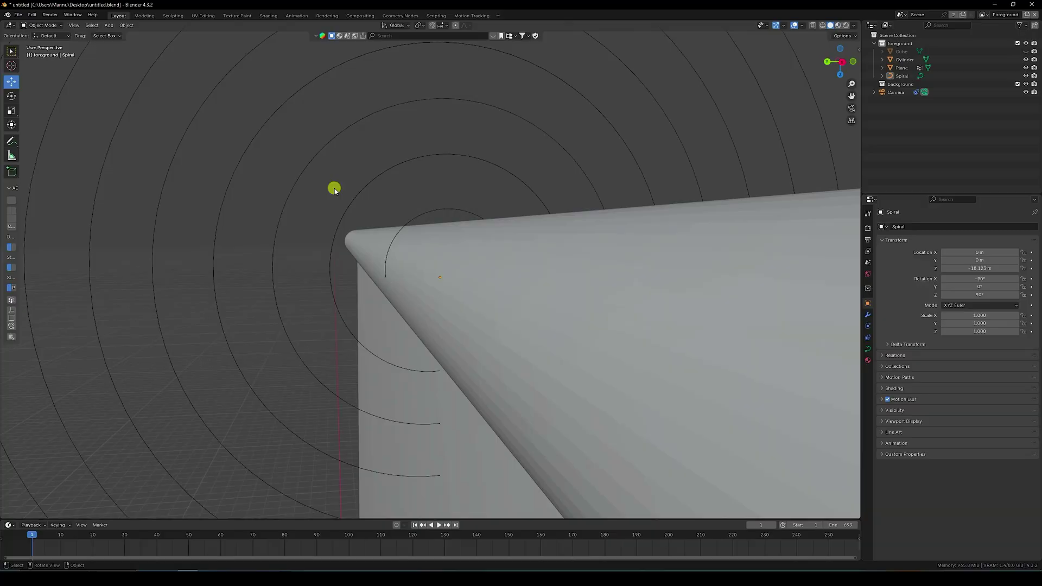
left_click(347, 200)
left_click_drag(412, 279, 444, 282)
scroll(402, 261, "down", 10)
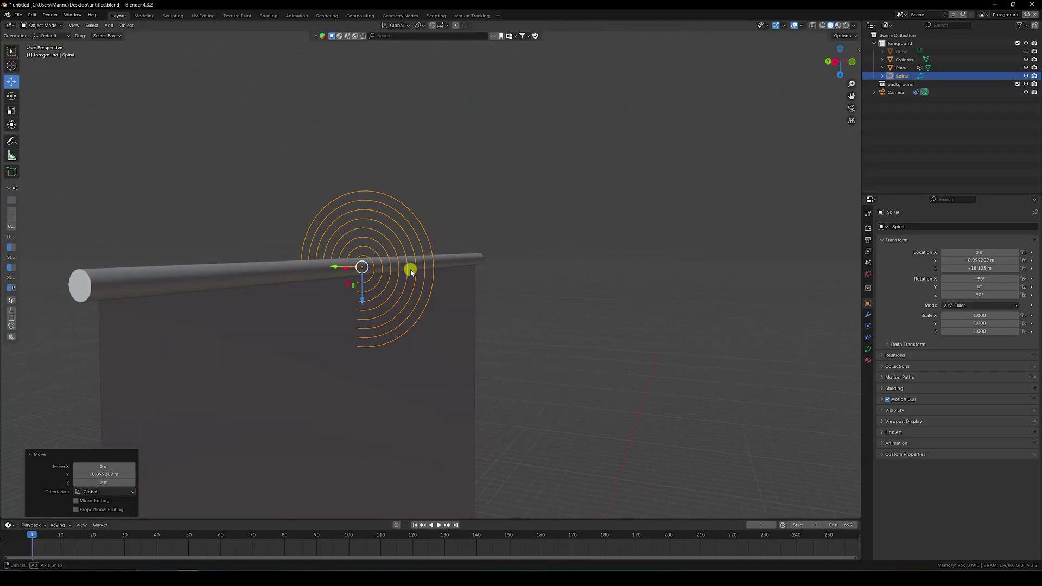
Add a Curve deform modifier to the banner plane.
key("KP_4")
key("KP_4")
key("KP_4")
middle_click_drag(433, 272, 452, 303)
left_click(453, 304)
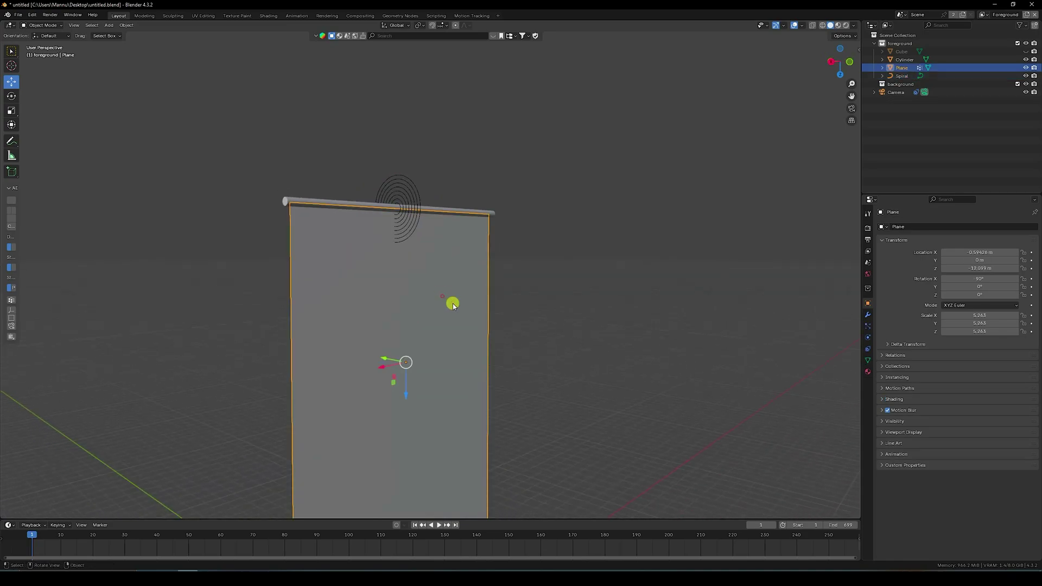
left_click(867, 314)
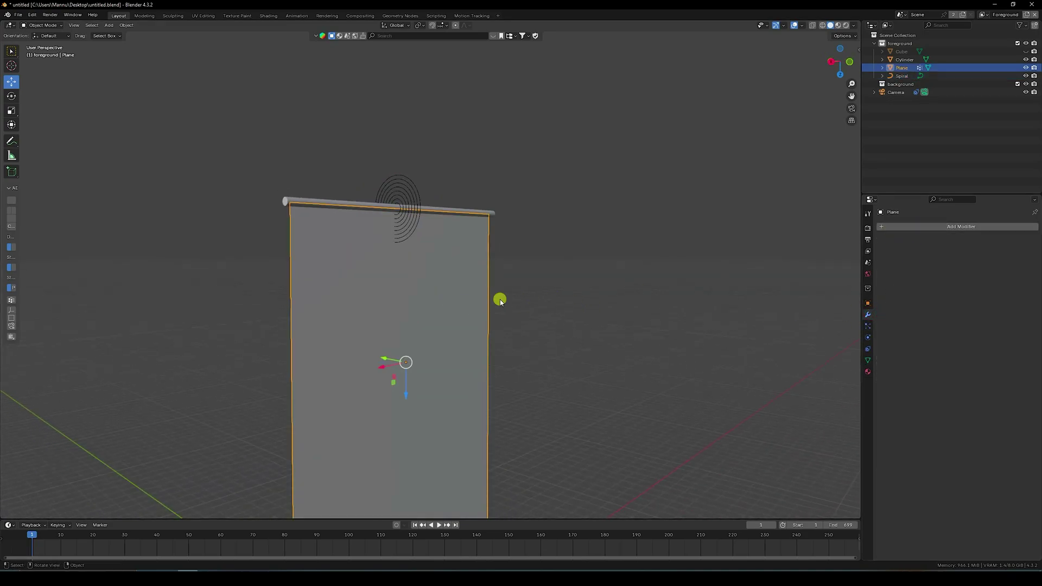
left_click(907, 226)
mouse_move(890, 266)
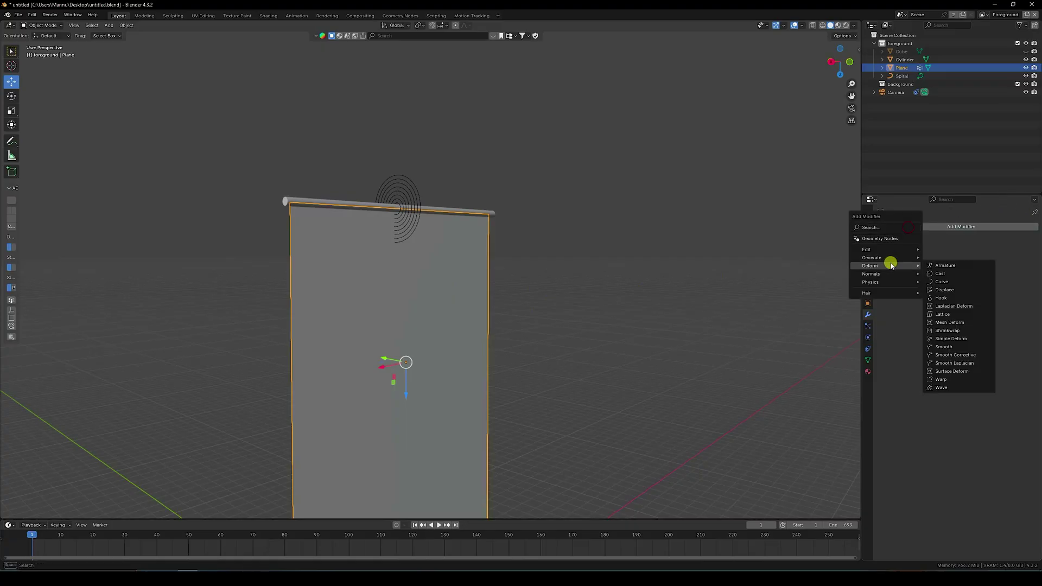
left_click(941, 282)
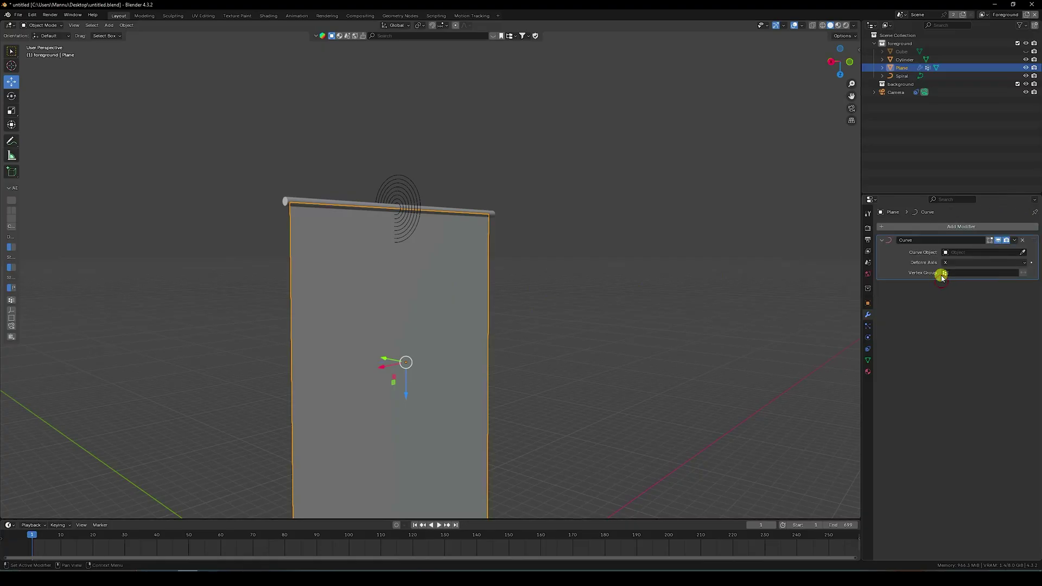
Use the Spiral as the modifier's curve object and set the deform axis to -Y.
left_click(953, 253)
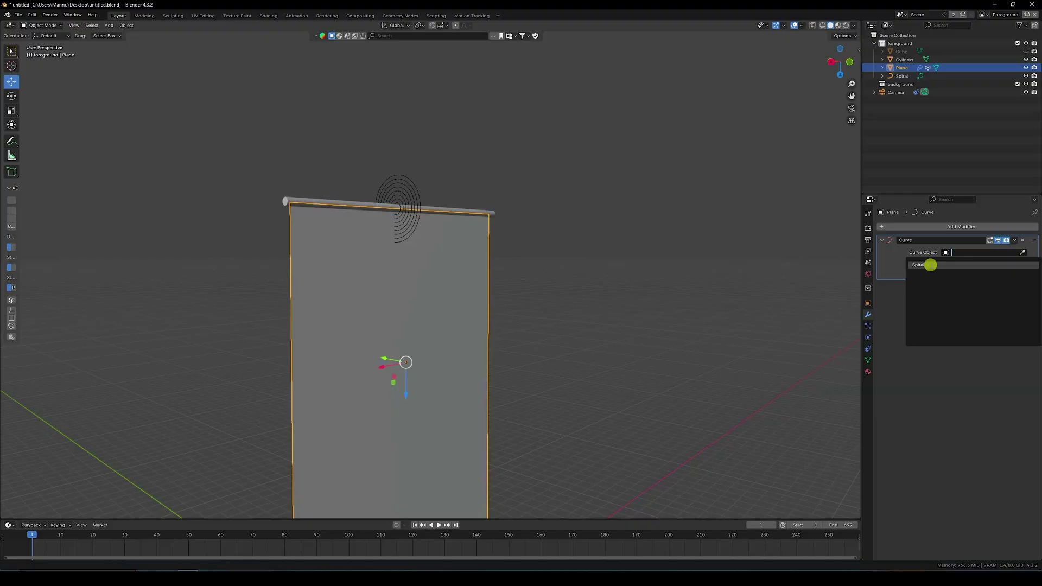
left_click(930, 265)
left_click(948, 263)
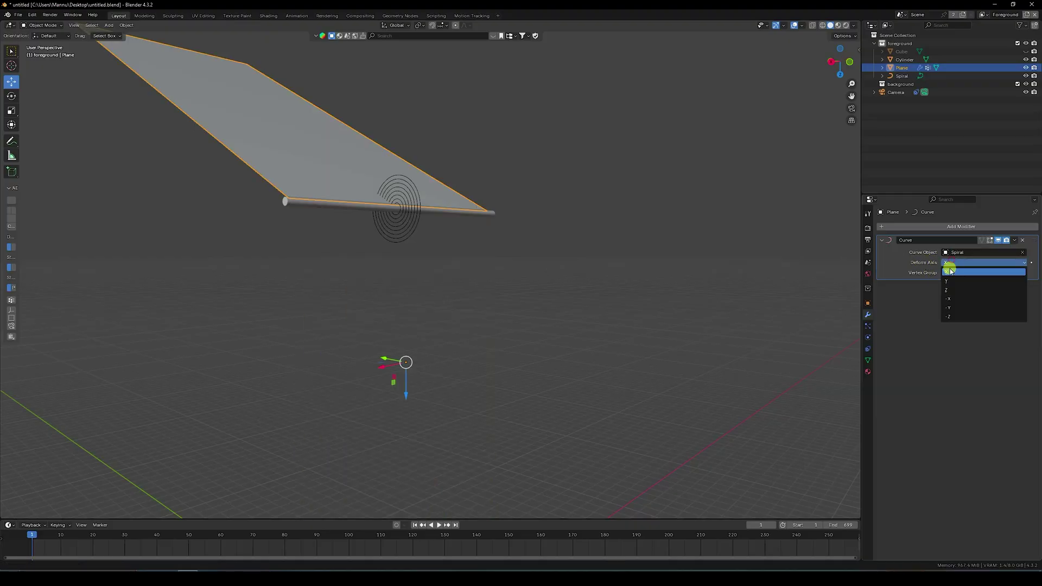
left_click(953, 308)
middle_click_drag(531, 240, 368, 263)
Move the rolled banner and the spiral together about 1.27 m along the X axis to centre them on the rod.
left_click_drag(367, 288, 338, 268)
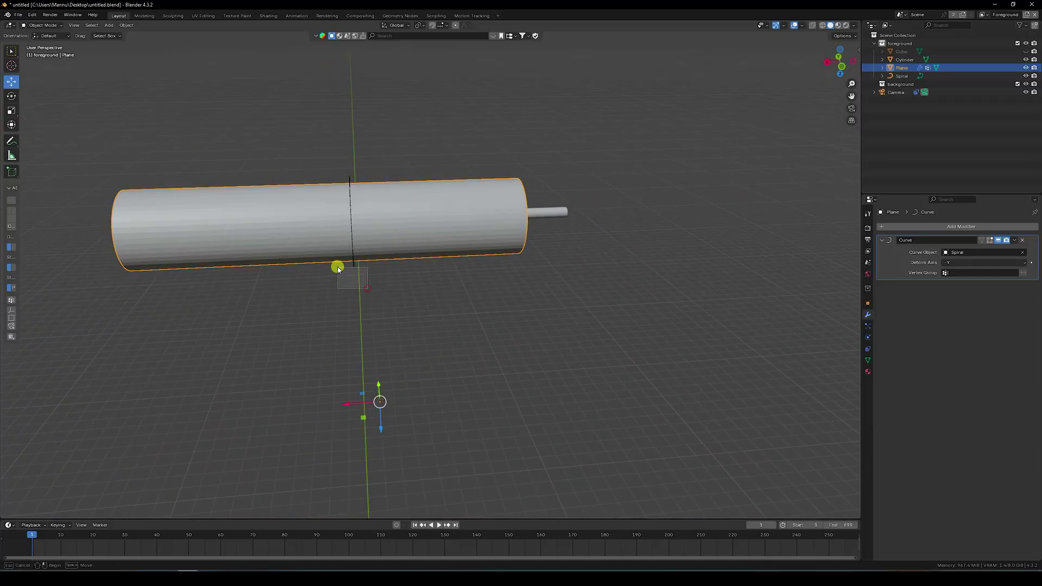
left_click_drag(332, 310, 374, 319)
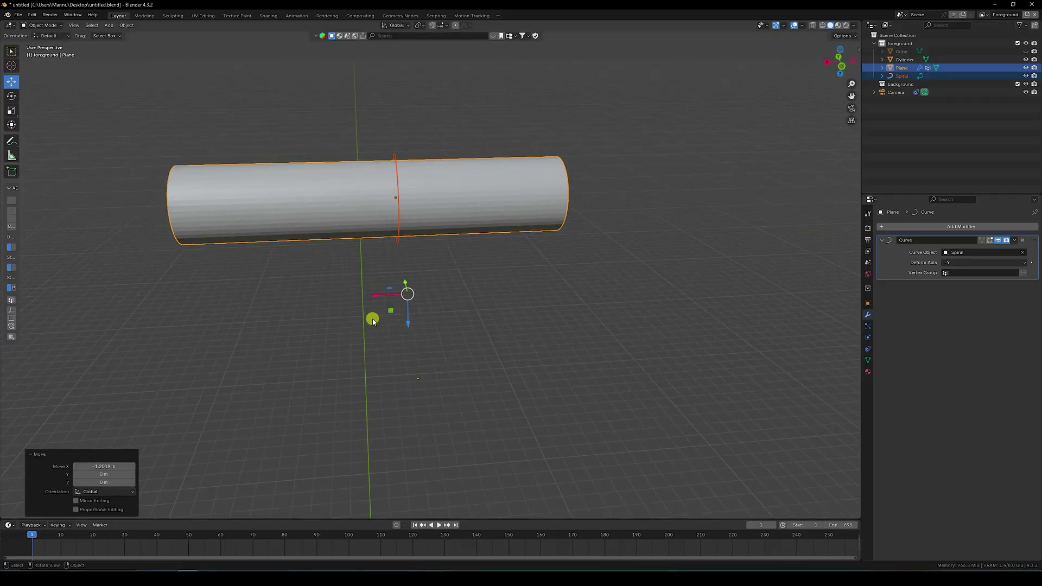
key("KP_0")
left_click_drag(373, 177, 372, 174)
key("KP_0")
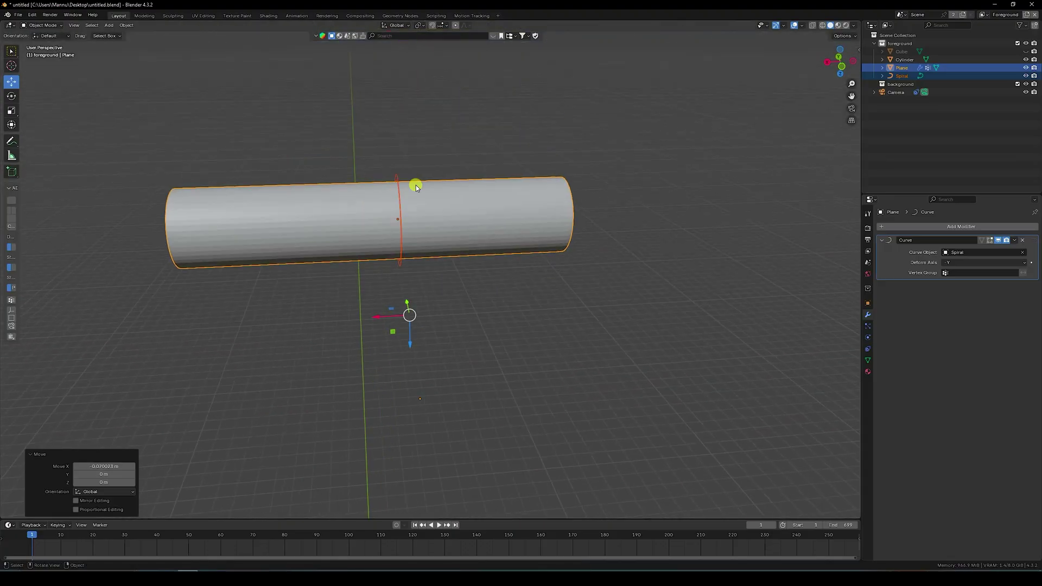
In the right orthographic view, move the banner and spiral together about -0.92 m along Y so the outer coils meet the rod.
middle_click_drag(414, 184, 395, 228)
key("KP_5")
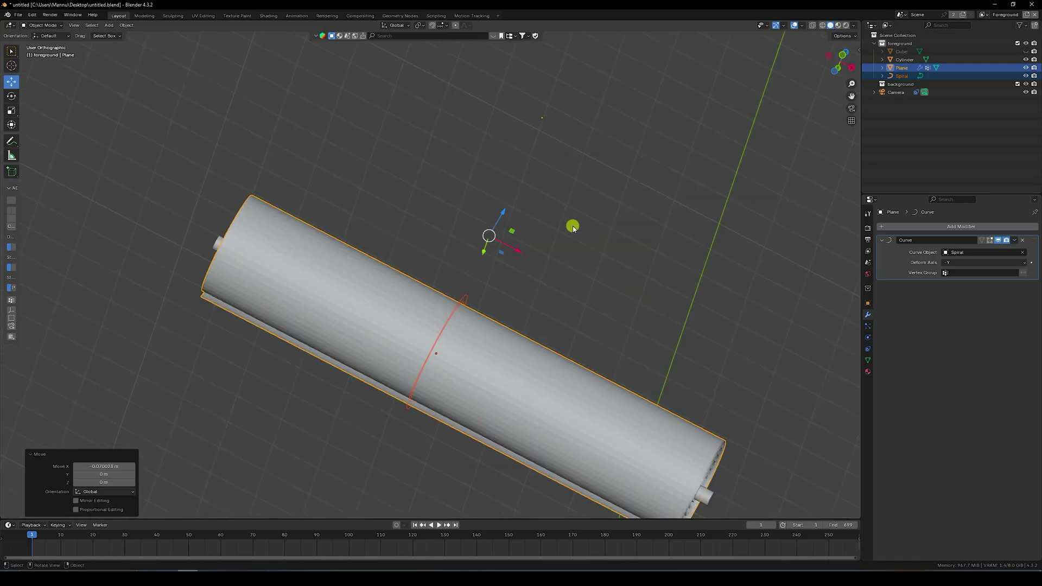
key("KP_1")
key("KP_3")
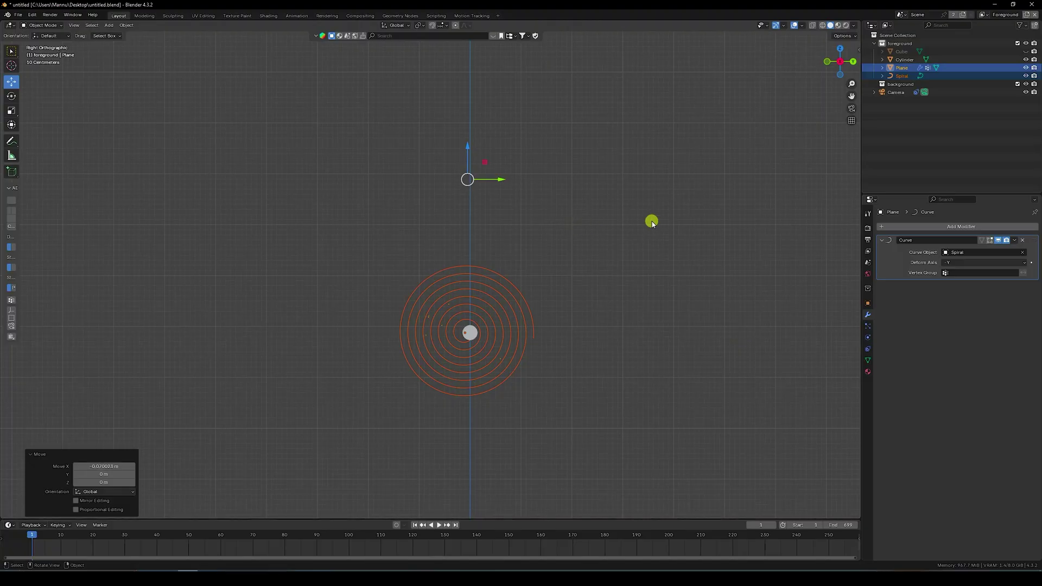
left_click(903, 67)
key("KP_Decimal")
left_click_drag(555, 263, 499, 296)
left_click_drag(474, 88, 409, 96)
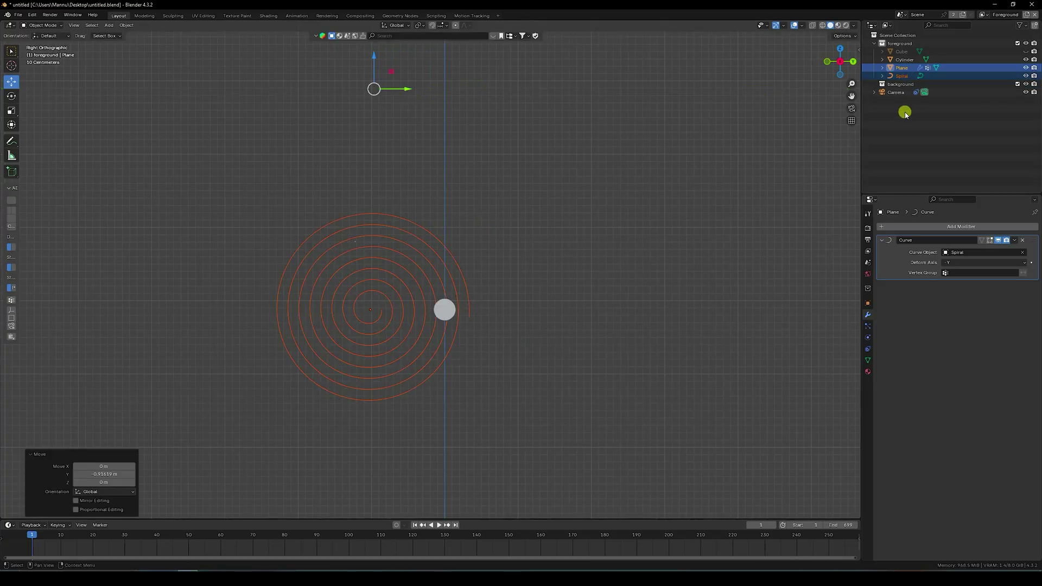
Select only the banner plane and enable the wireframe overlay in the viewport.
left_click(900, 67)
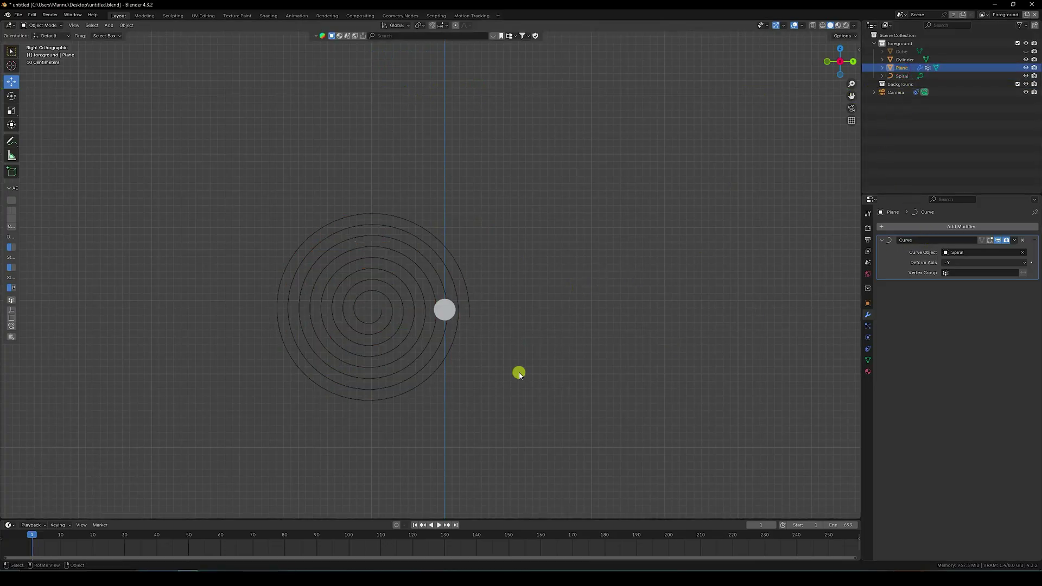
scroll(468, 351, "up", 2)
left_click(796, 32)
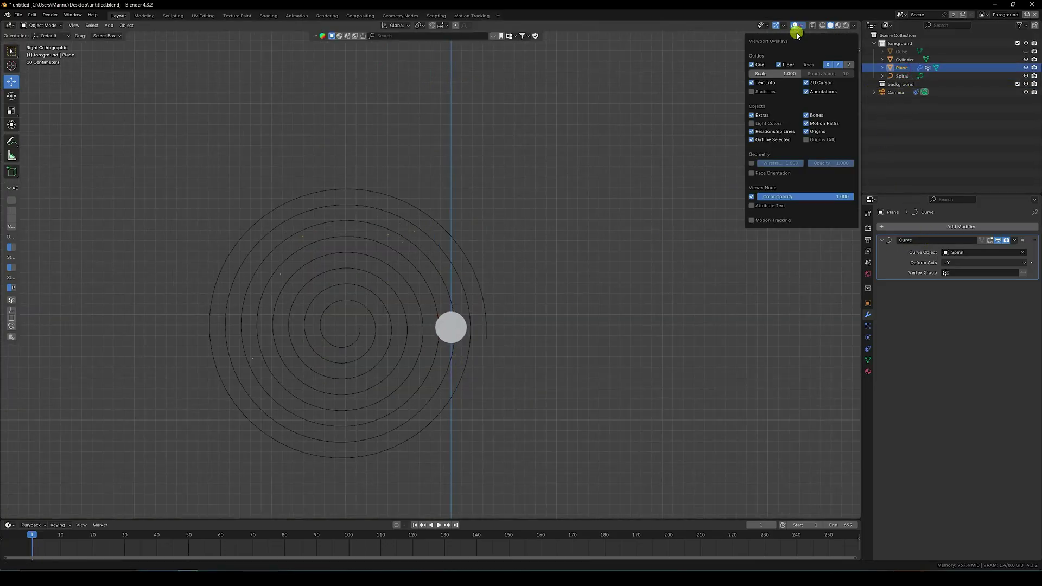
left_click(752, 165)
scroll(437, 374, "up", 2)
Change the banner plane's Z location to about -5.86 m to slide it along the spiral.
left_click(868, 303)
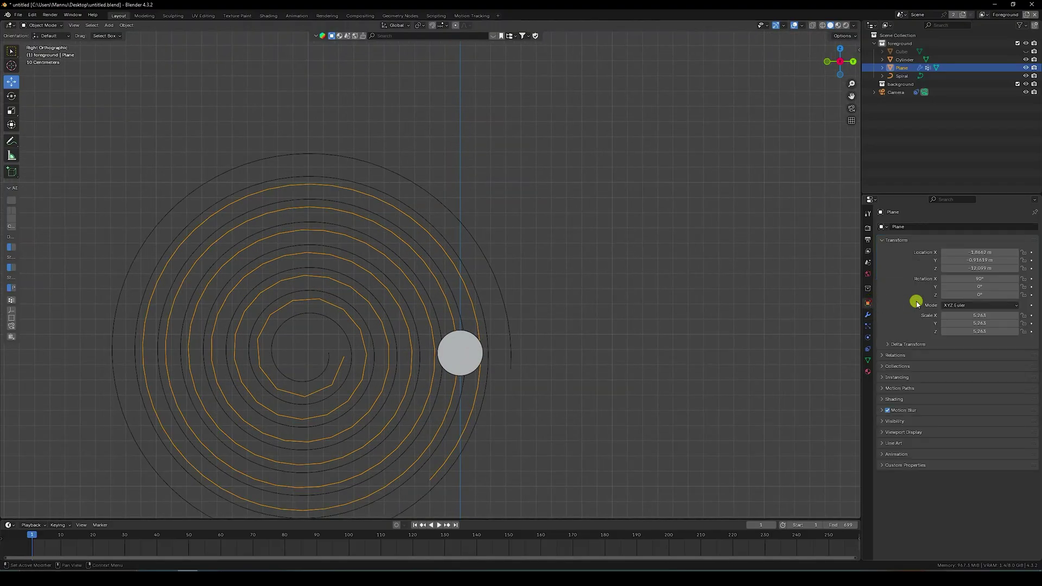
left_click_drag(979, 268, 346, 347)
key("KP_5")
scroll(358, 339, "down", 5)
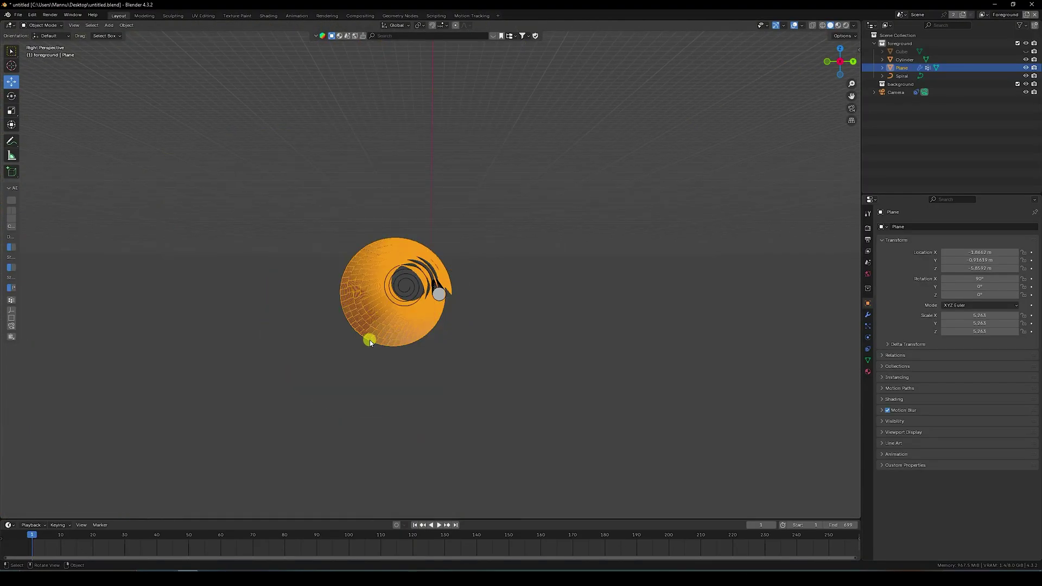
Add the spiral to the banner selection and move both together about -0.31 m along Y away from the rod.
middle_click_drag(370, 340, 389, 298)
right_click(379, 248, "shift")
left_click(465, 274, "shift")
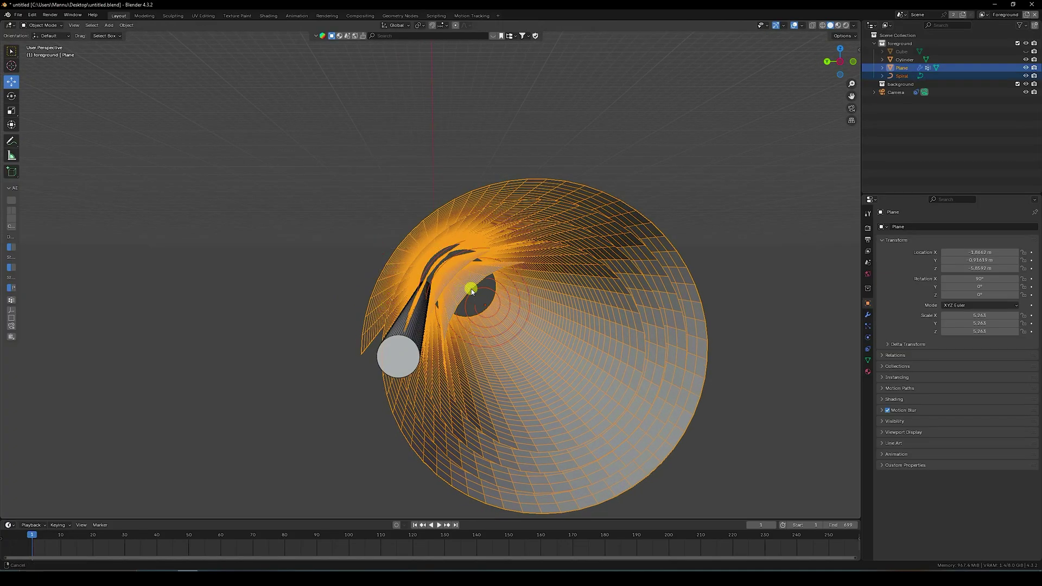
scroll(467, 288, "down", 6)
scroll(430, 195, "up", 4)
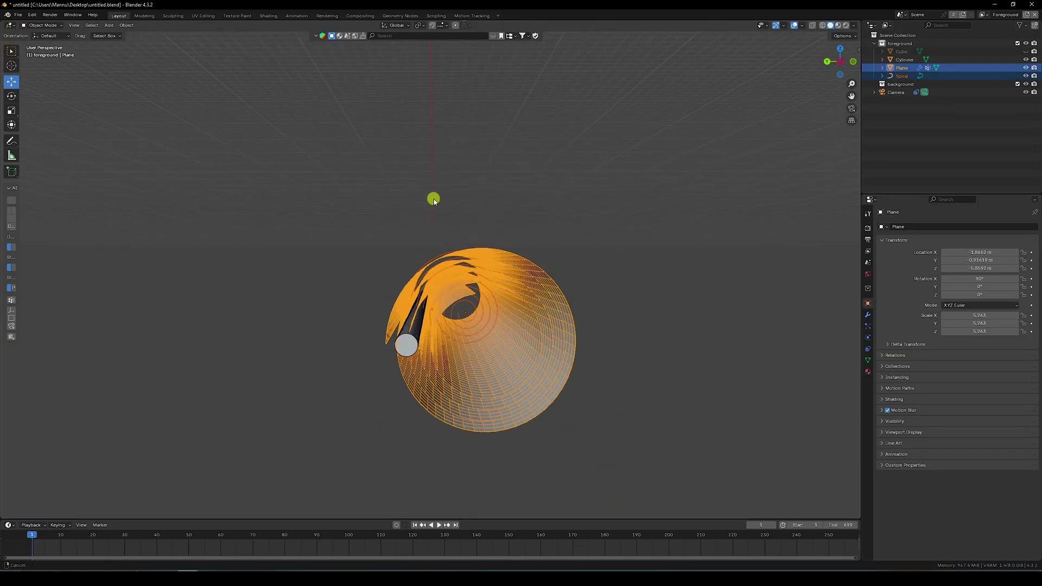
middle_click_drag(433, 201, 425, 76)
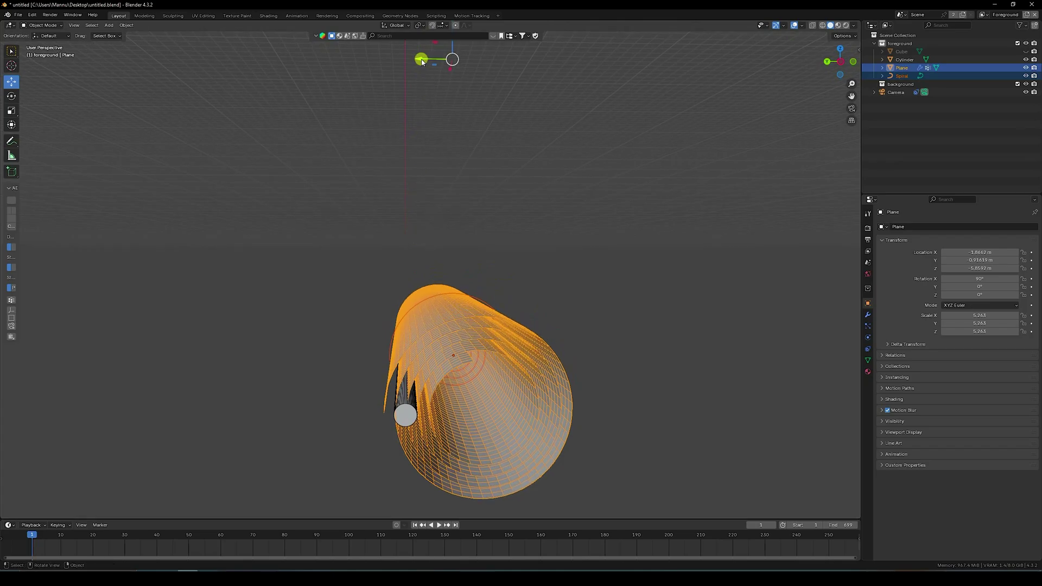
left_click_drag(422, 61, 434, 59)
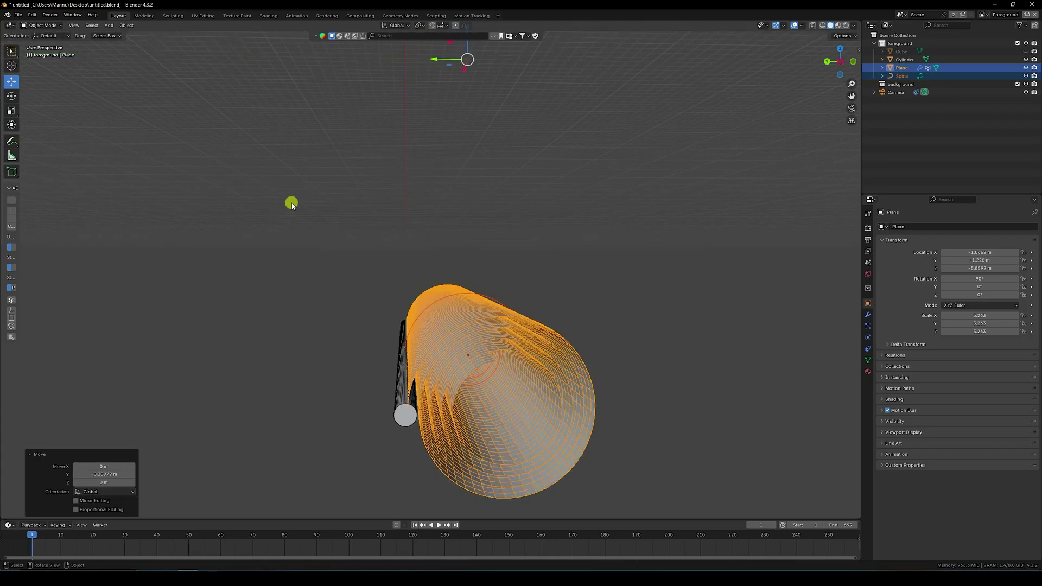
left_click(292, 204)
Examine in wireframe display how the banner's coils meet the rod, and restore solid shading with the banner plane selected.
middle_click_drag(291, 204, 302, 367)
scroll(353, 325, "up", 6)
left_click(320, 367)
left_click(231, 274)
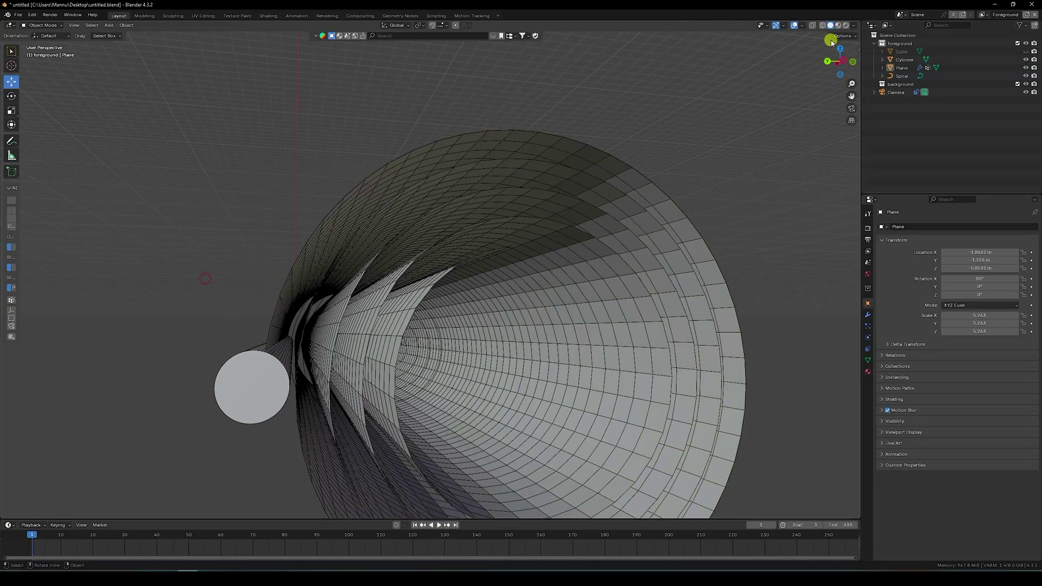
left_click(823, 26)
mouse_move(463, 304)
middle_mouse_down()
mouse_move(538, 311)
mouse_move(460, 302)
middle_mouse_up()
left_click(351, 259)
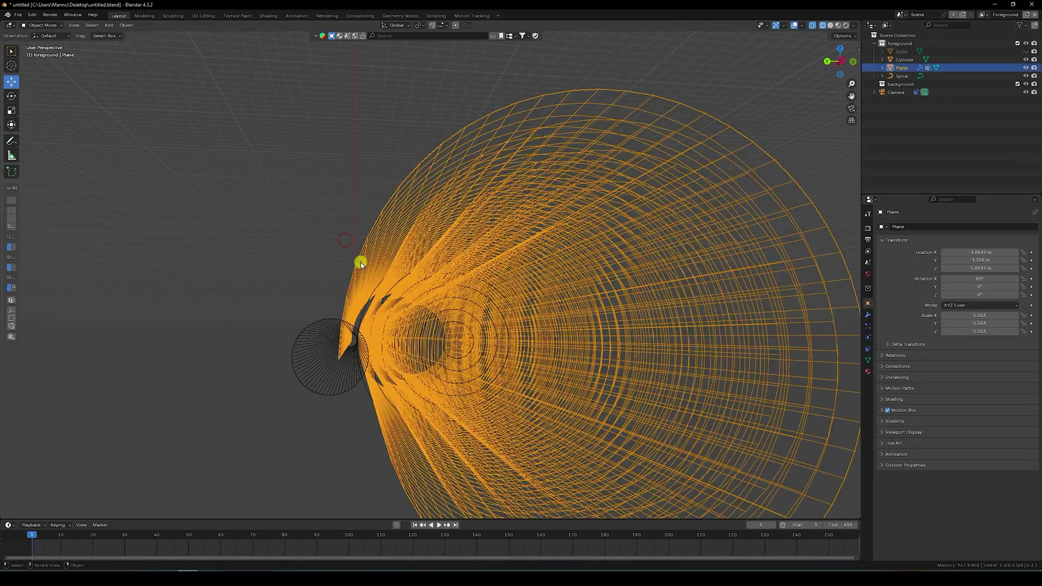
middle_click_drag(361, 261, 384, 317)
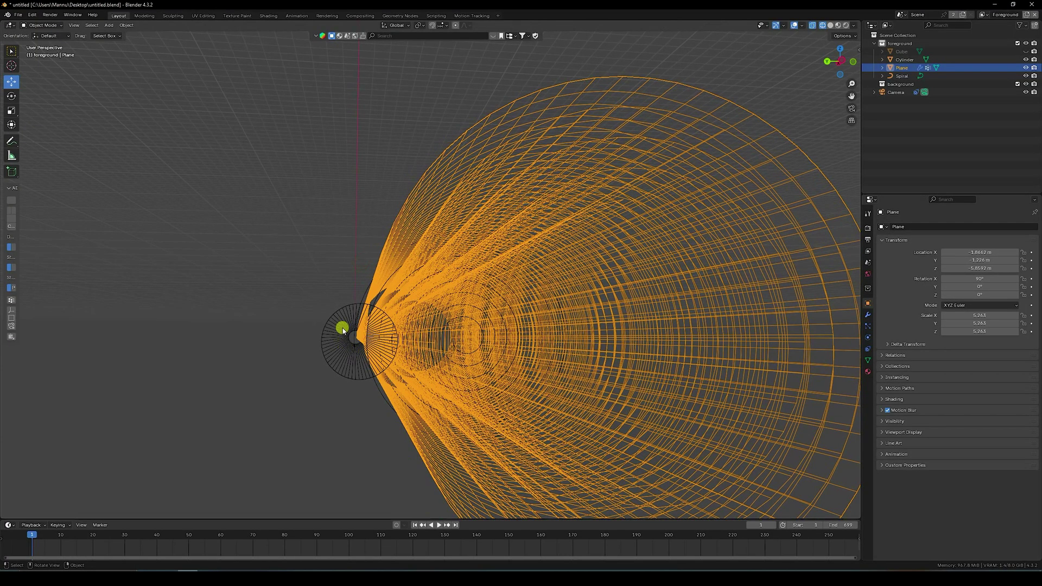
mouse_move(380, 353)
middle_mouse_down()
mouse_move(393, 349)
mouse_move(421, 374)
mouse_move(428, 366)
middle_mouse_up()
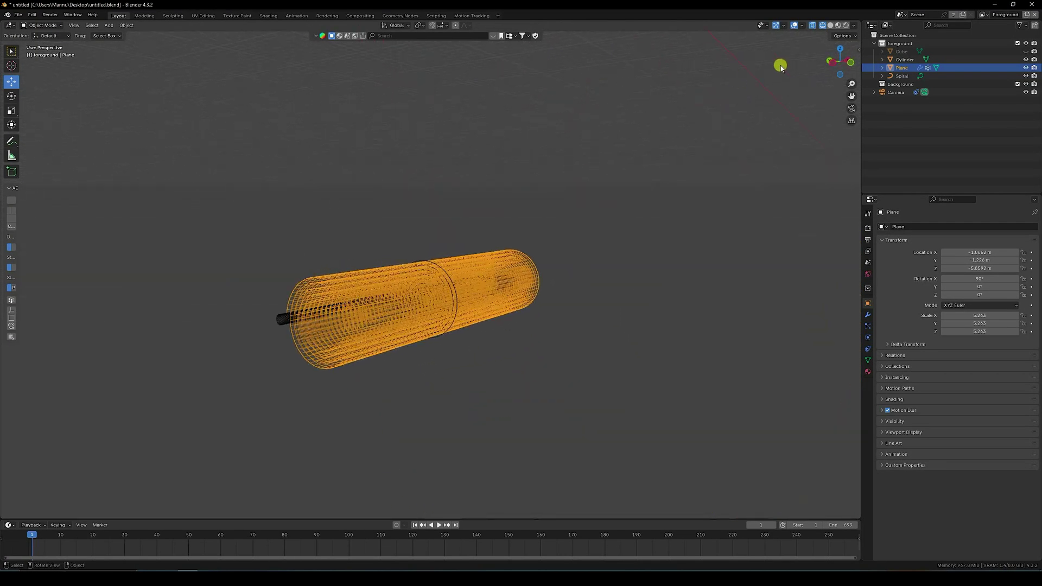
left_click(830, 25)
mouse_move(480, 334)
middle_mouse_down()
mouse_move(454, 335)
mouse_move(465, 335)
middle_mouse_up()
Add Cloth physics to the banner plane and apply the Silk preset.
left_click(866, 338)
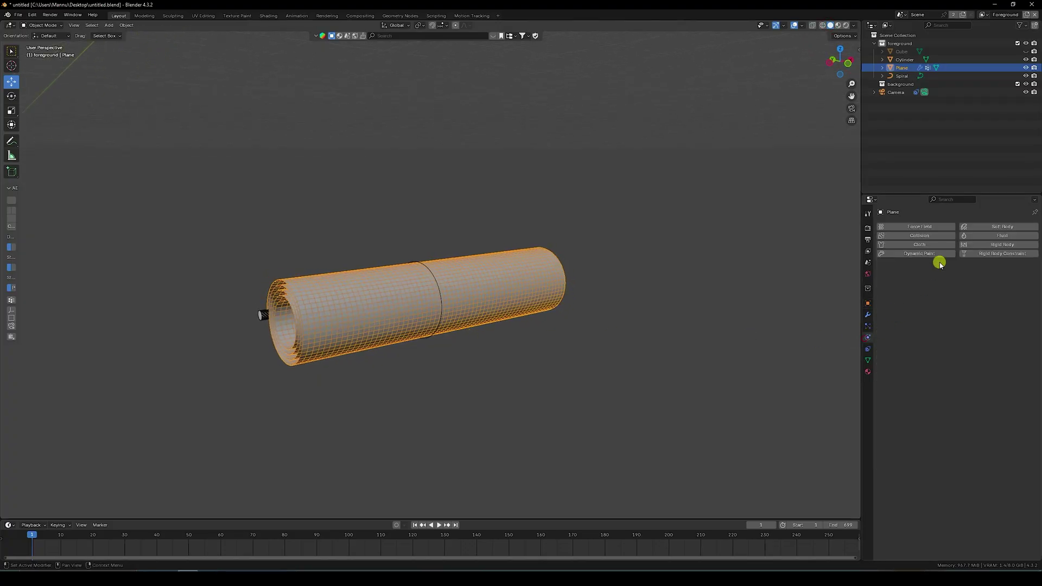
left_click(917, 244)
scroll(519, 369, "down", 3)
left_click(1023, 267)
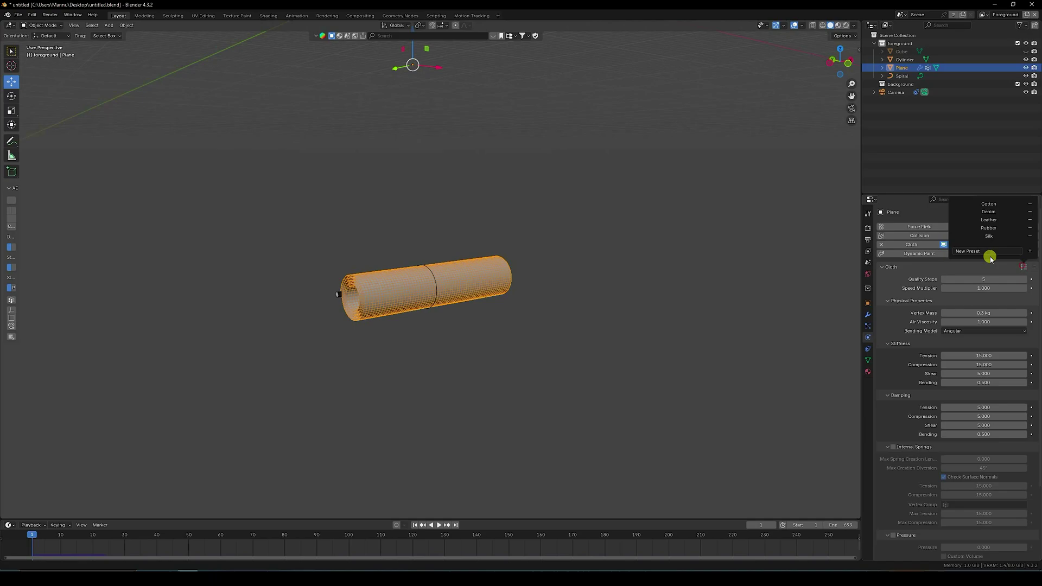
left_click(987, 237)
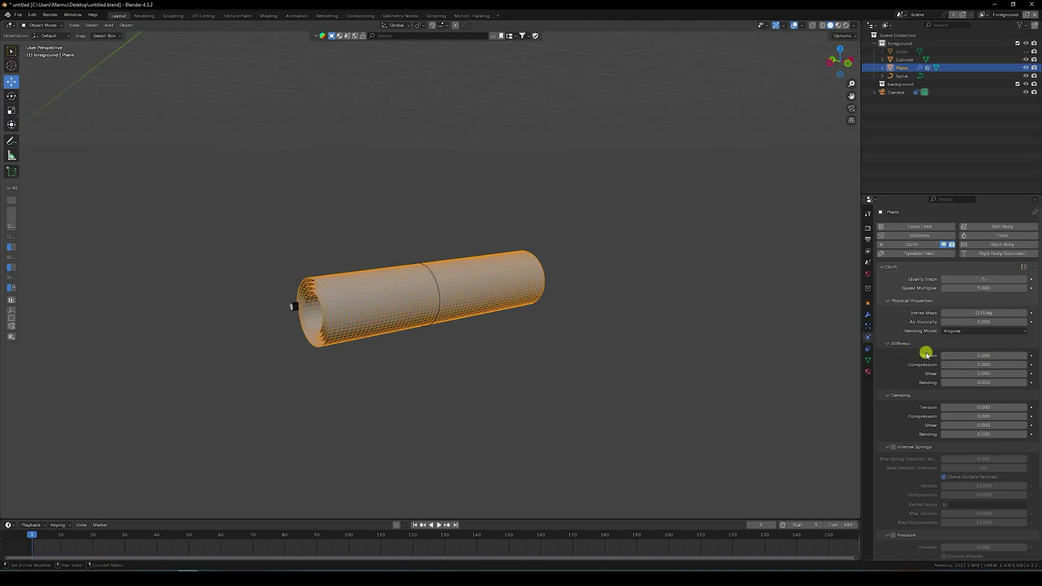
Set the cloth stiffness to 3 for Tension, Compression and Shear, and to 0 for Bending.
left_click(966, 353)
type("3")
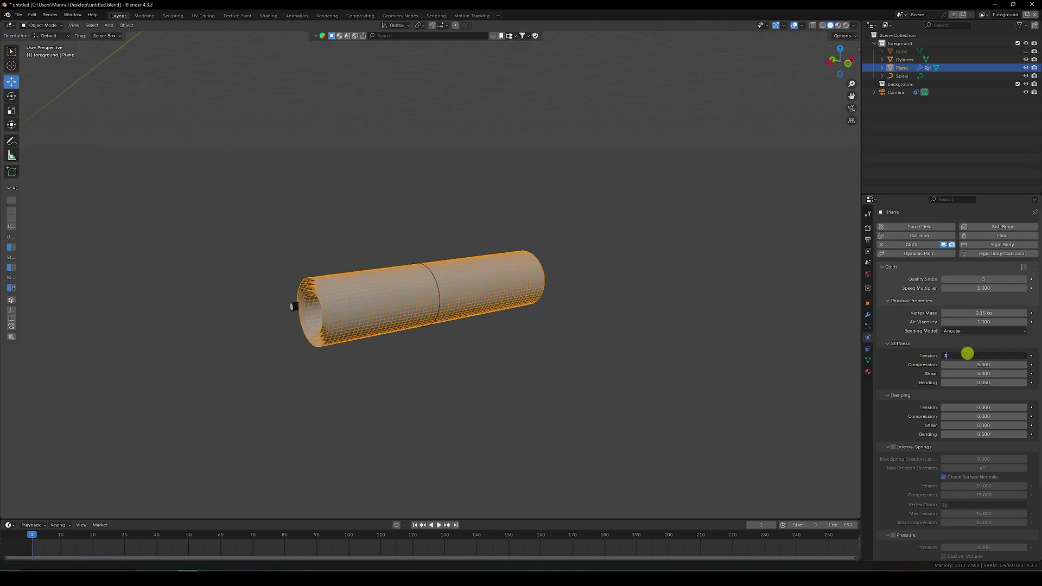
key("Return")
left_click(976, 364)
type("3")
key("Return")
left_click(976, 373)
type("3")
key("Return")
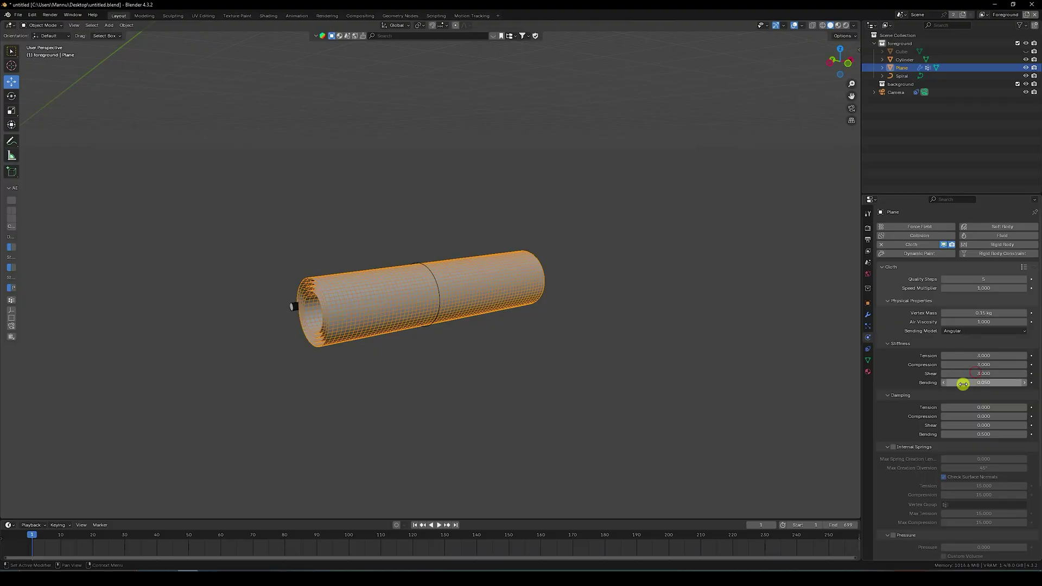
left_click(981, 382)
type("0")
key("Return")
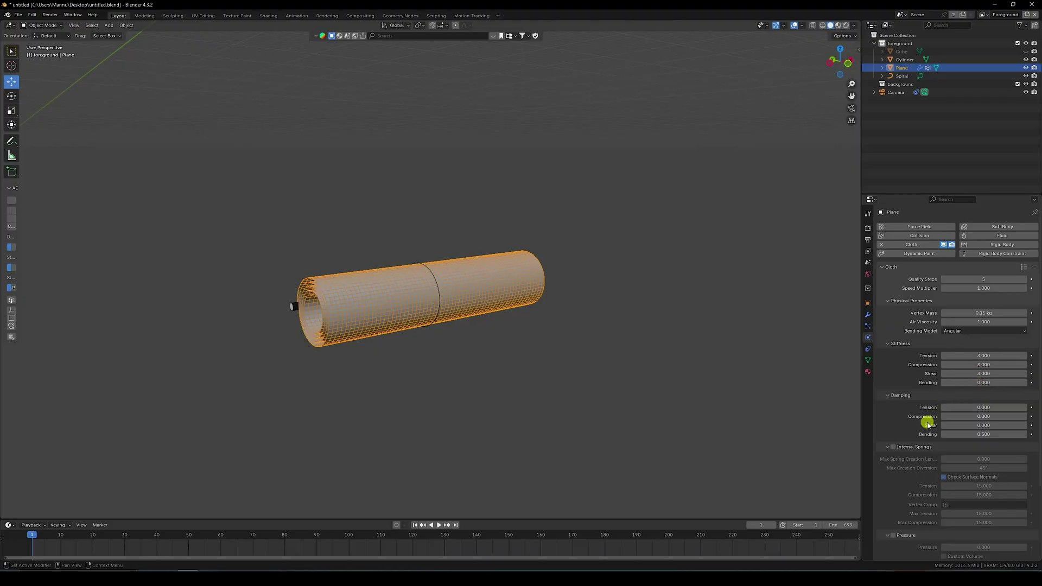
Assign the vertex group named Group as the pin group in the cloth's Shape settings.
scroll(926, 423, "down", 4)
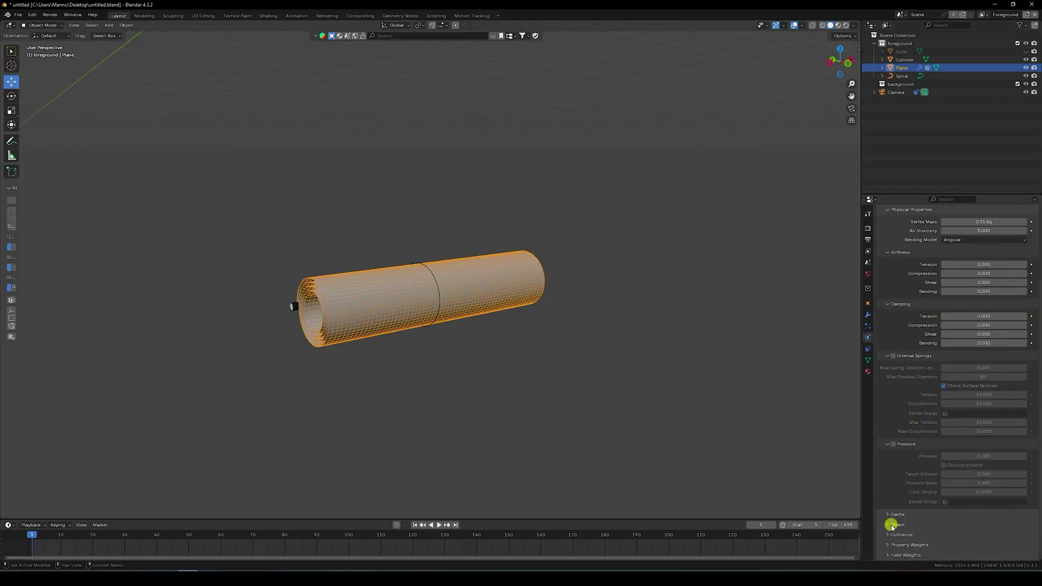
left_click(892, 524)
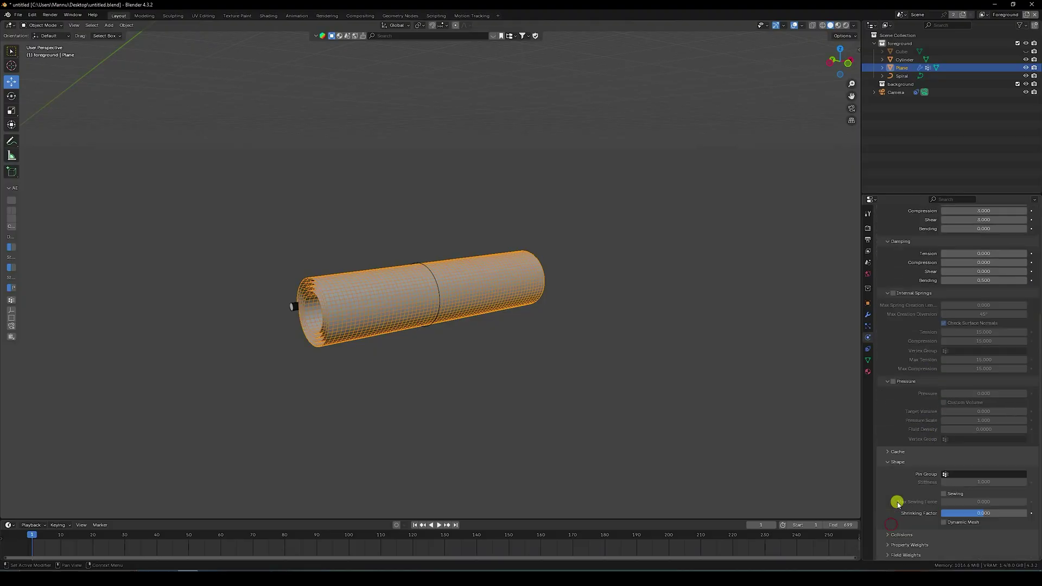
left_click(948, 475)
left_click(926, 486)
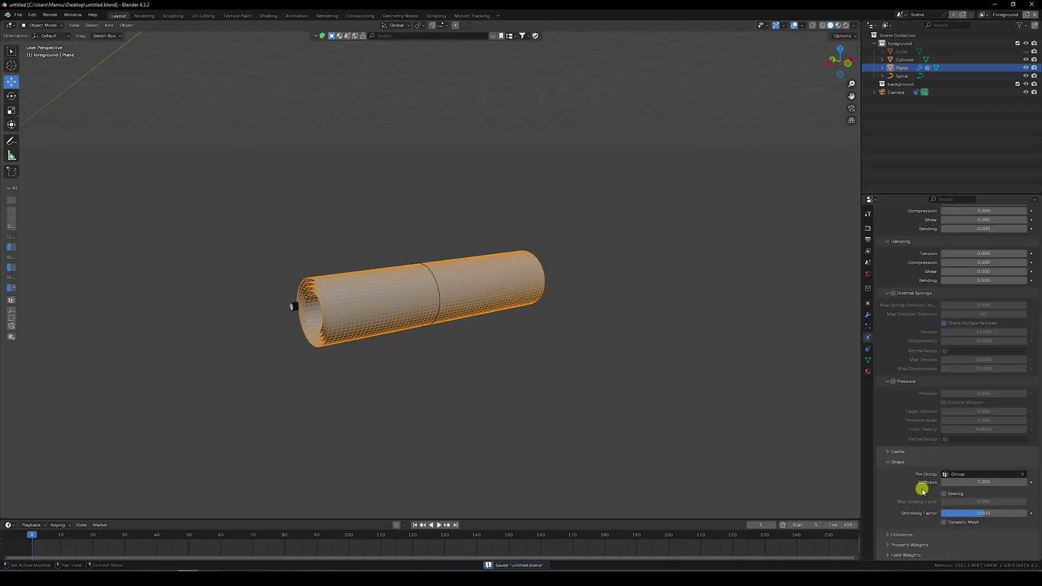
Enable Self Collisions in the banner's cloth collision settings.
left_click(900, 535)
scroll(903, 515, "down", 5)
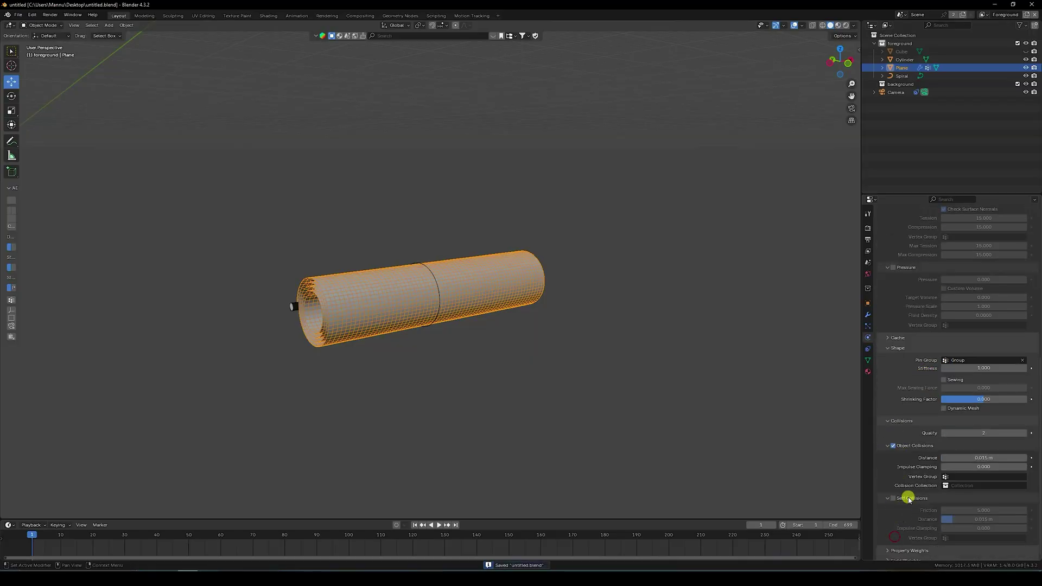
left_click(894, 498)
scroll(901, 522, "down", 1)
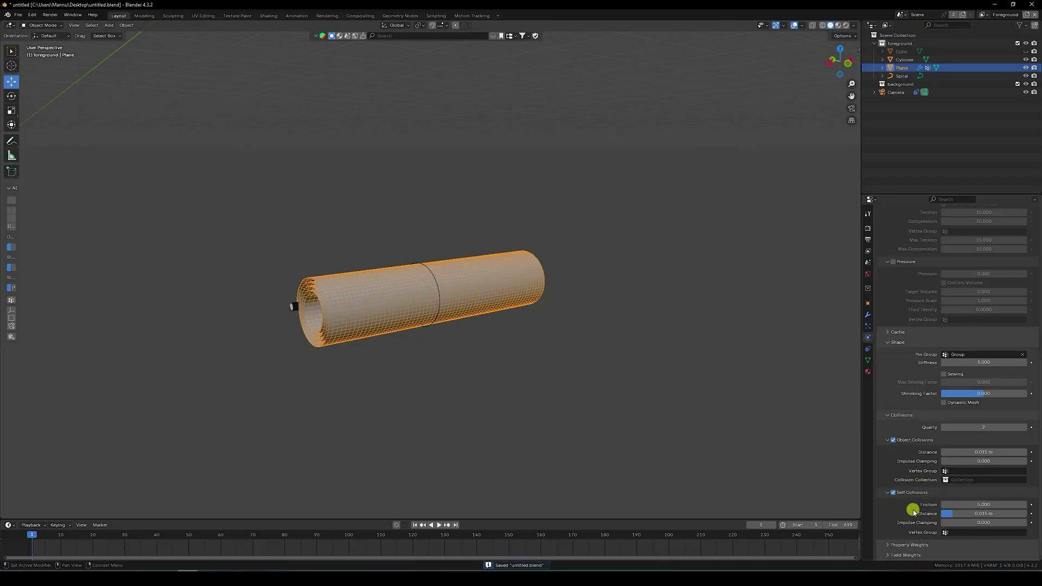
Play the cloth simulation through the camera view, stop it and return to frame 1.
key("KP_0")
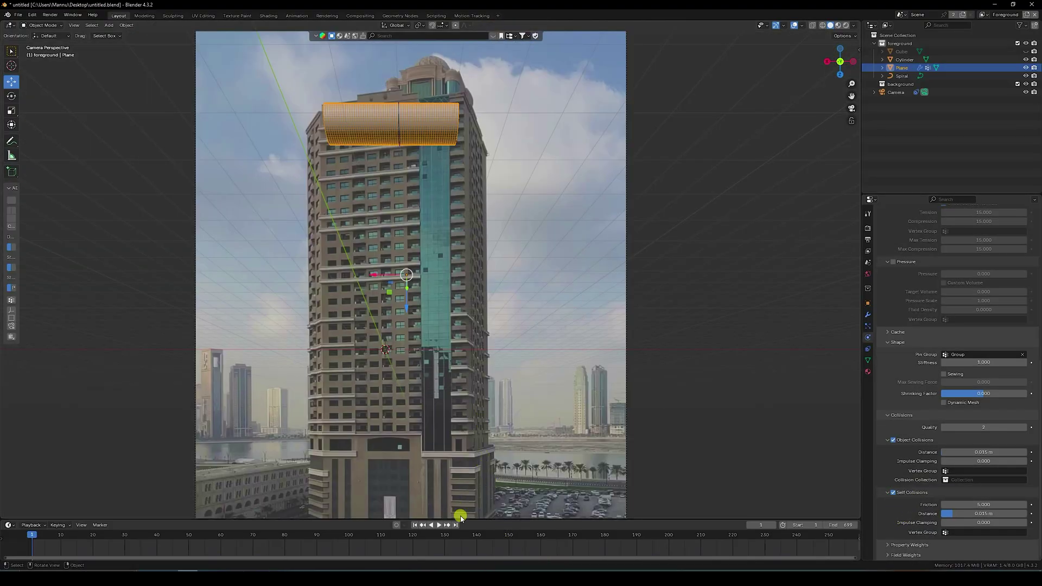
left_click(442, 524)
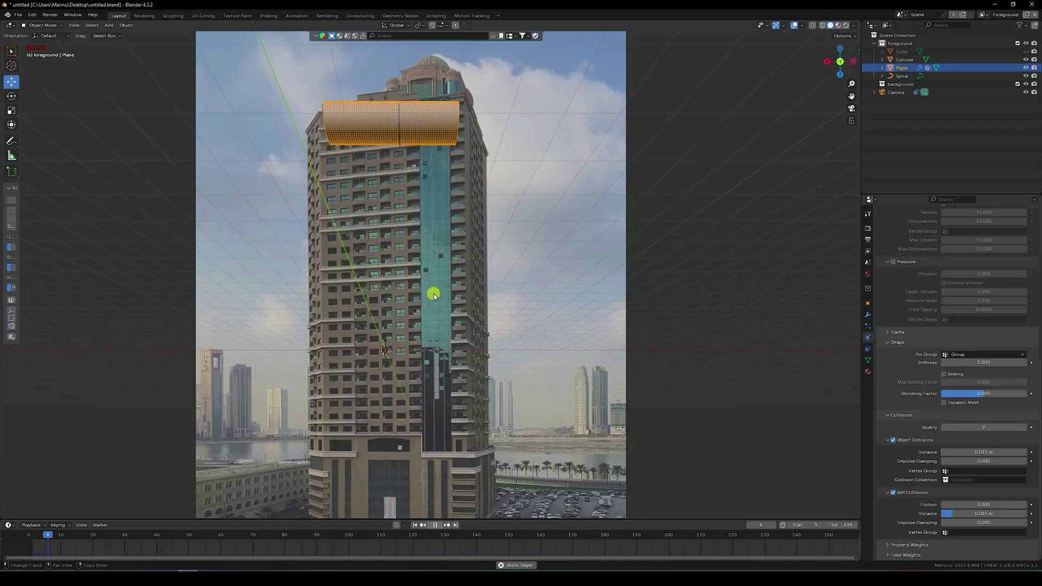
scroll(405, 147, "up", 2)
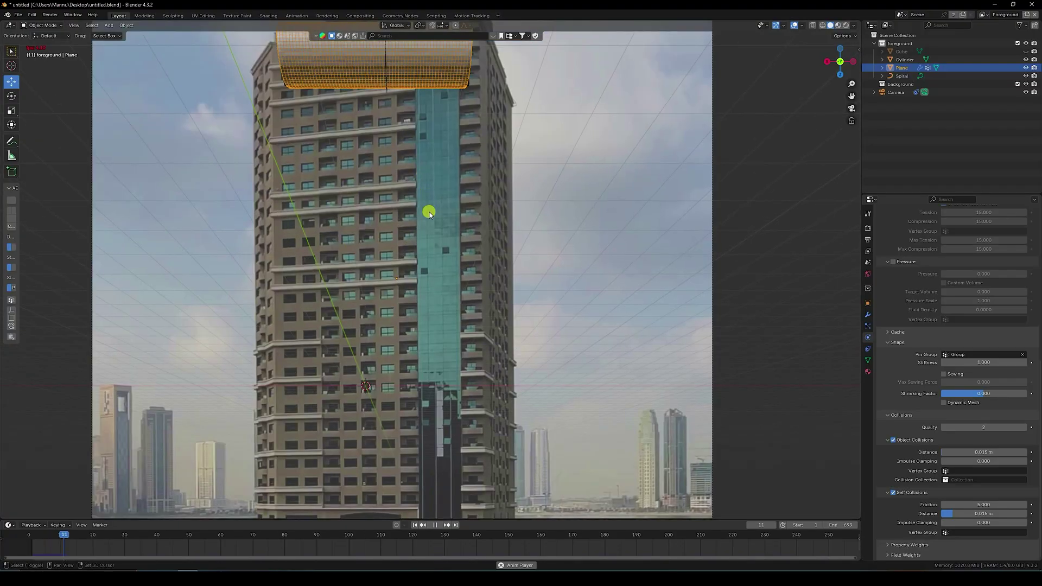
scroll(431, 217, "up", 2, "shift")
scroll(433, 233, "up", 3, "shift")
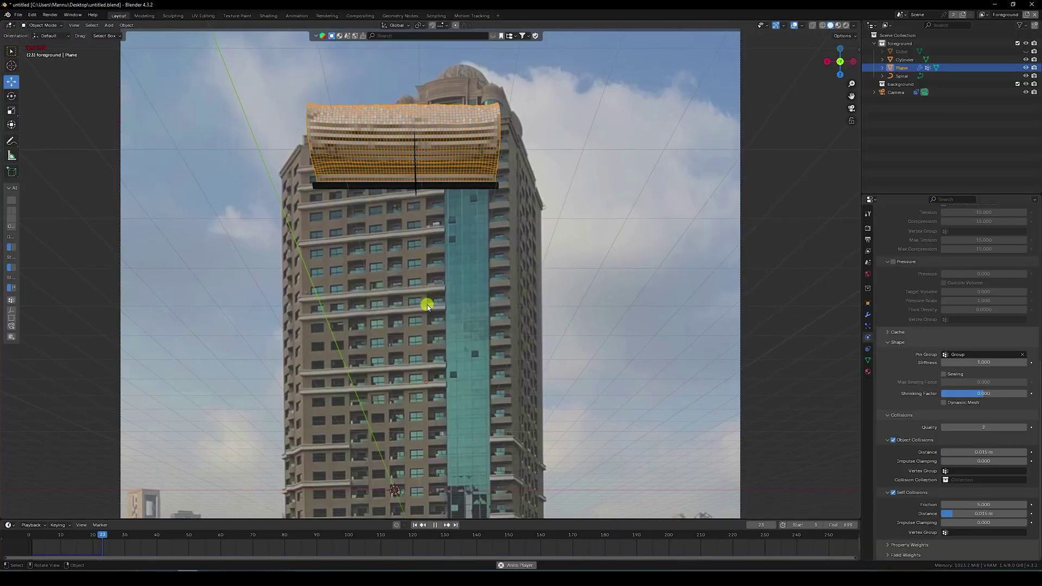
left_click(439, 524)
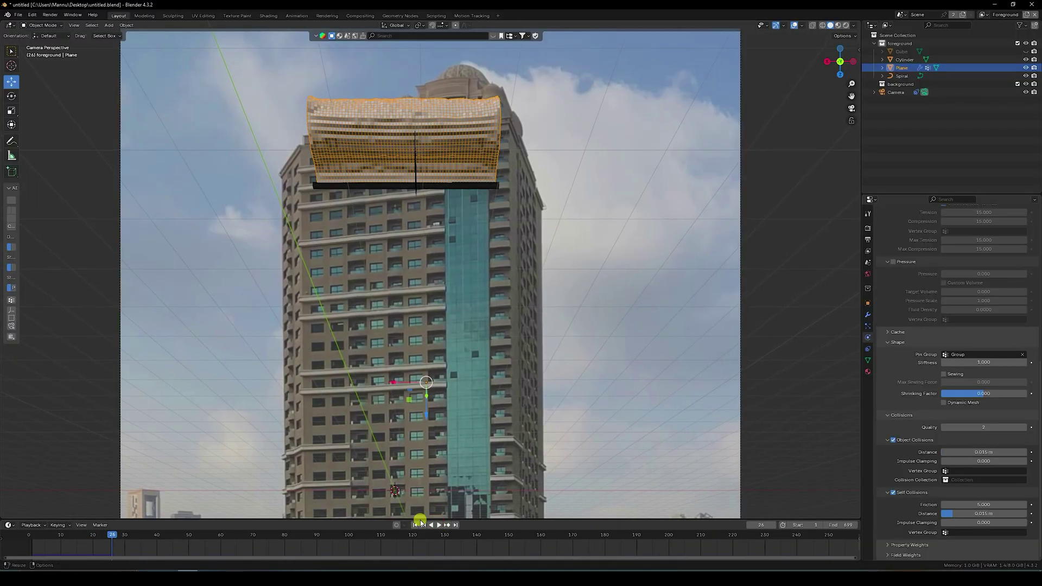
key("shift+Left")
Set the scene's Z gravity to positive 9.81 m/s² and replay the cloth simulation to about frame 25.
left_click(867, 264)
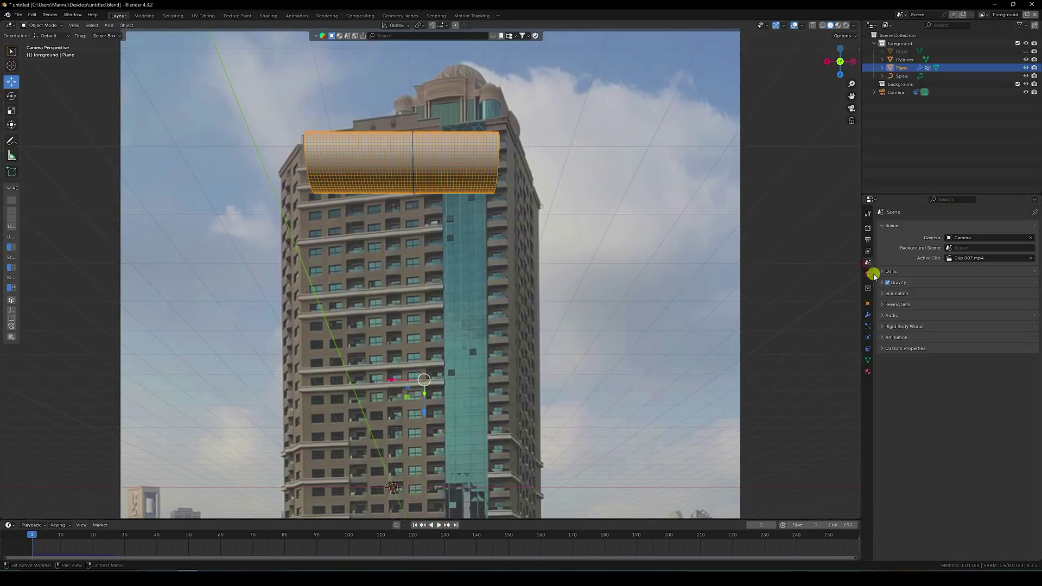
left_click(881, 282)
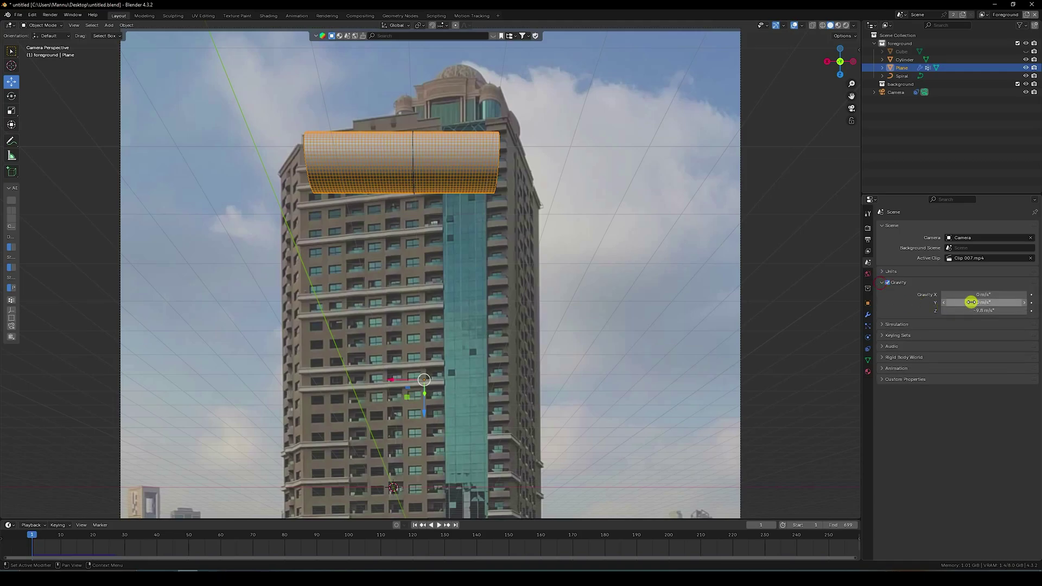
double_click(974, 310)
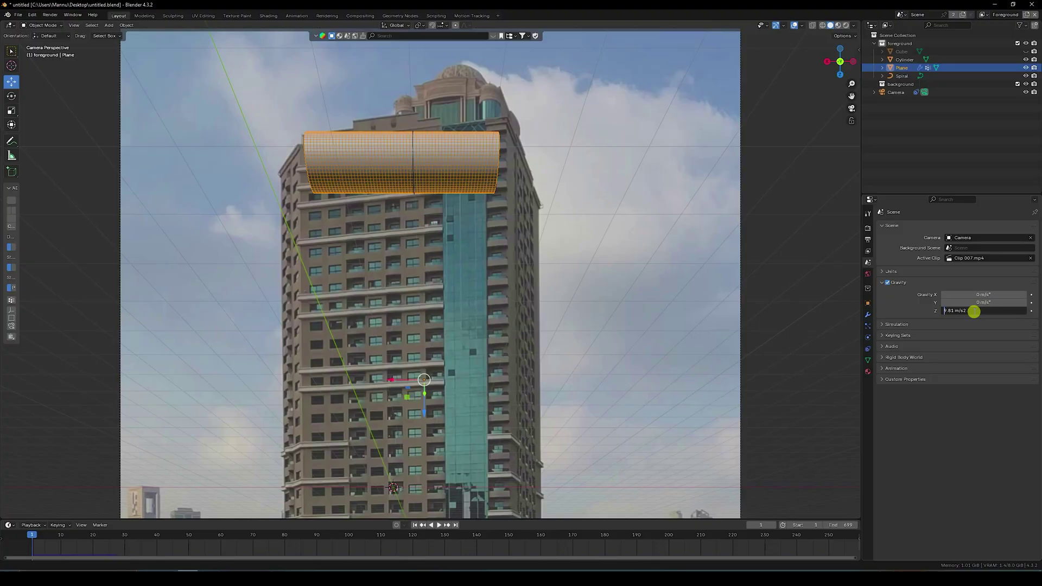
key("Return")
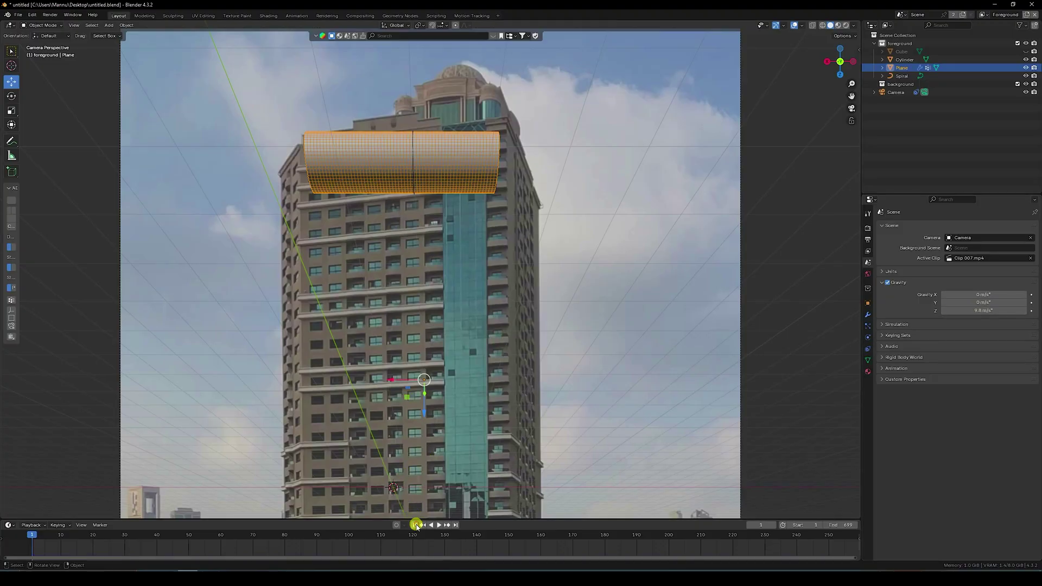
left_click(441, 525)
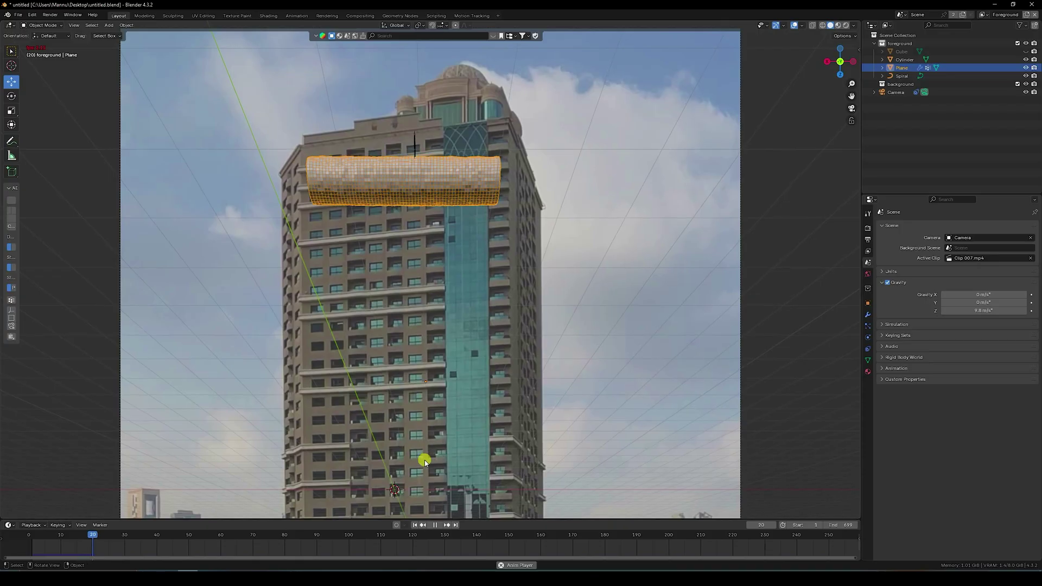
left_click(436, 525)
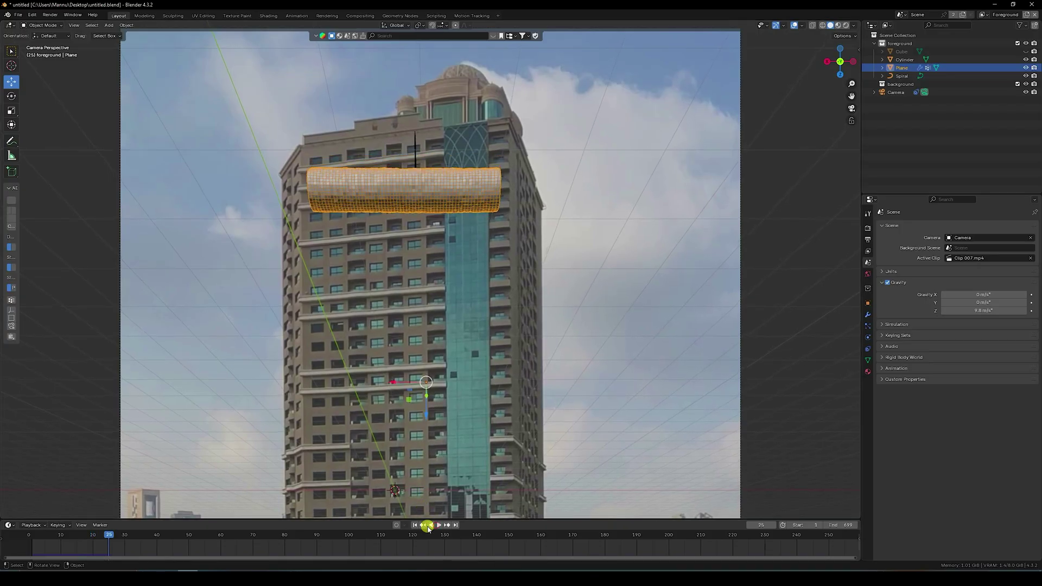
Apply Shade Smooth to the banner plane, keeping sharp edges, and save the file.
left_click(380, 190)
right_click(376, 192)
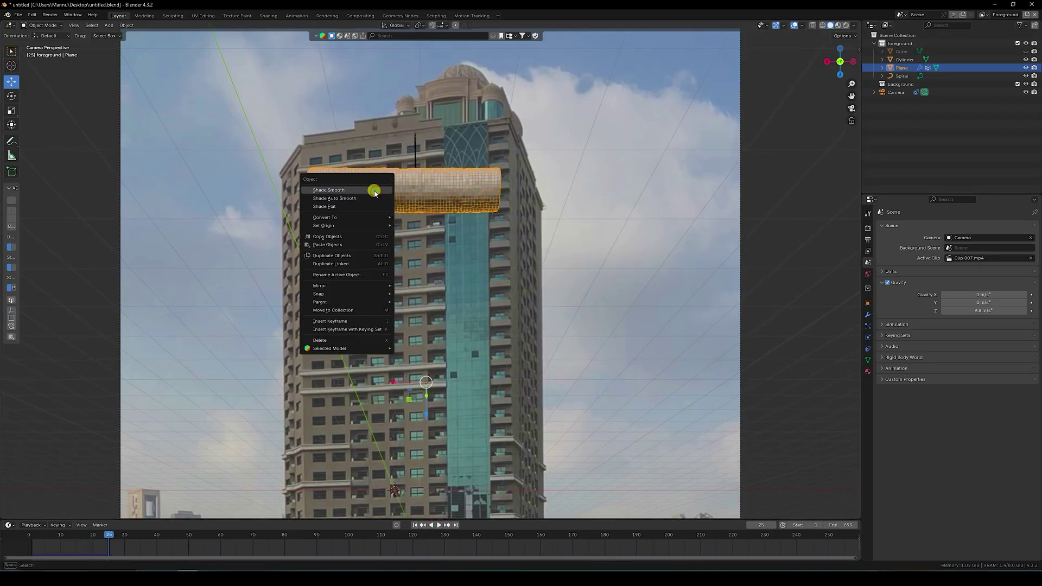
left_click(335, 190)
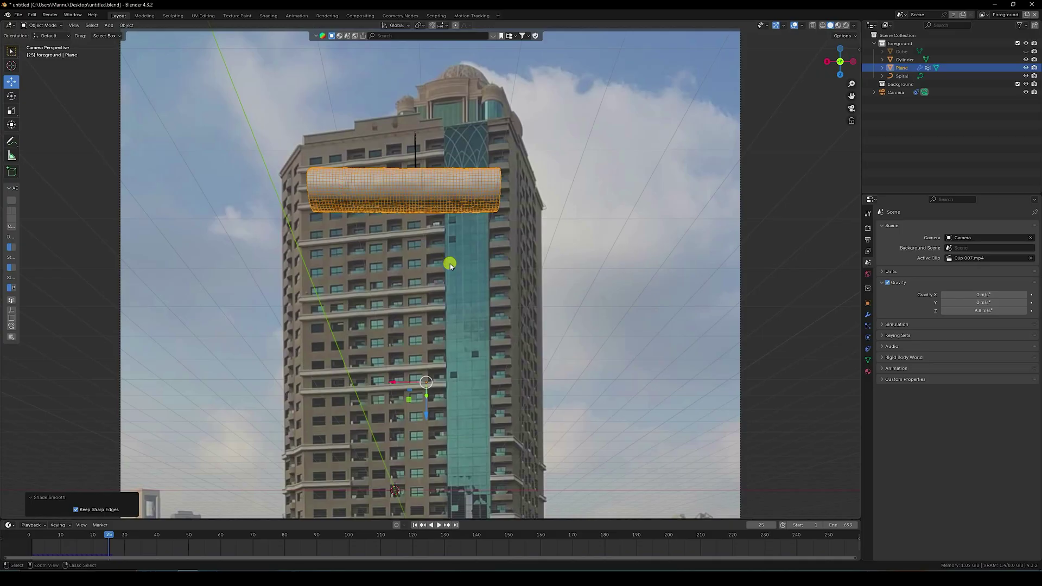
key("ctrl+s")
Add a Subdivision Surface modifier to the banner plane after the Cloth modifier and set its viewport levels to 2.
left_click(868, 314)
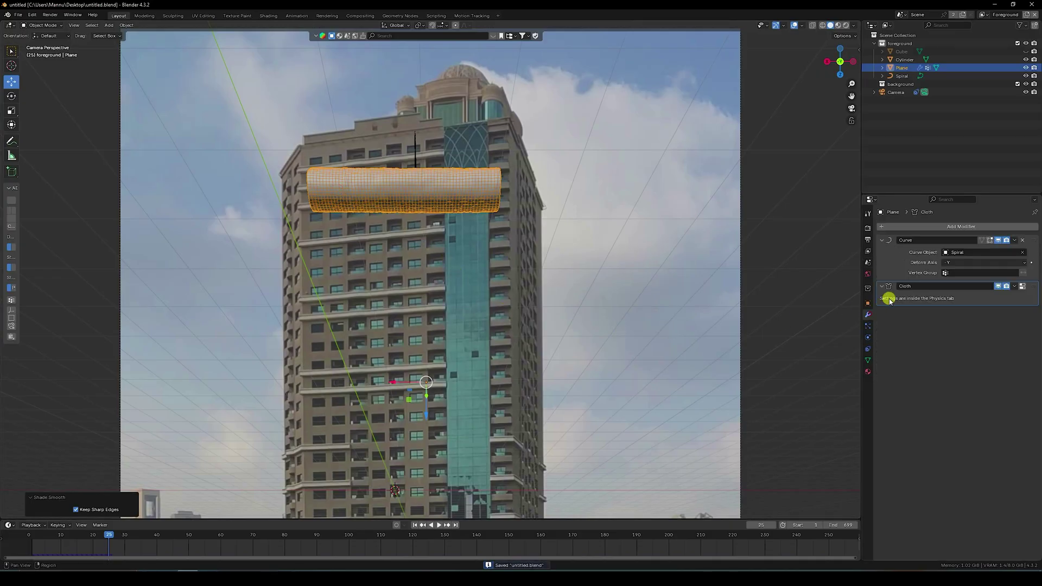
left_click(904, 228)
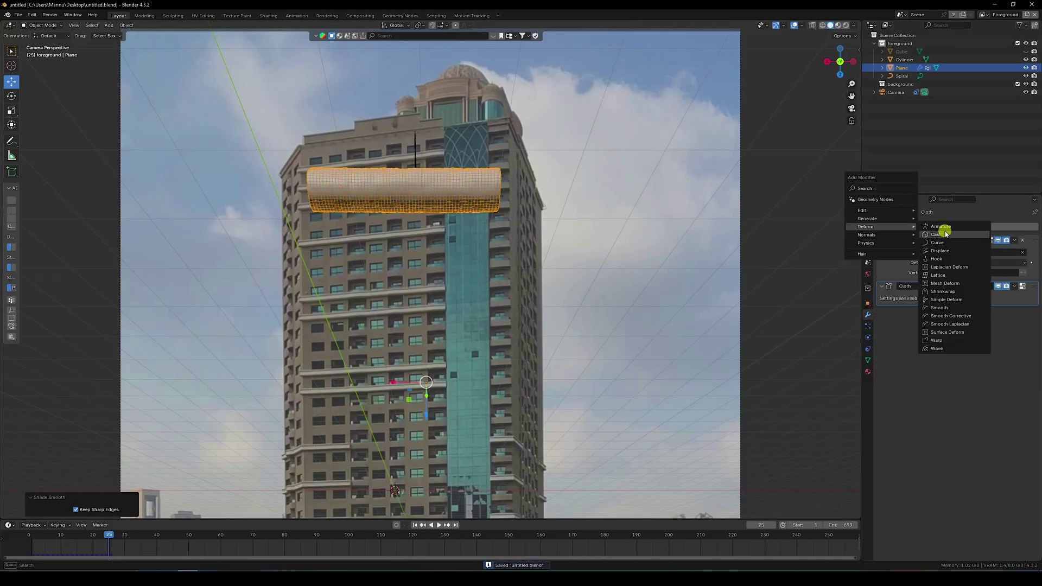
mouse_move(874, 218)
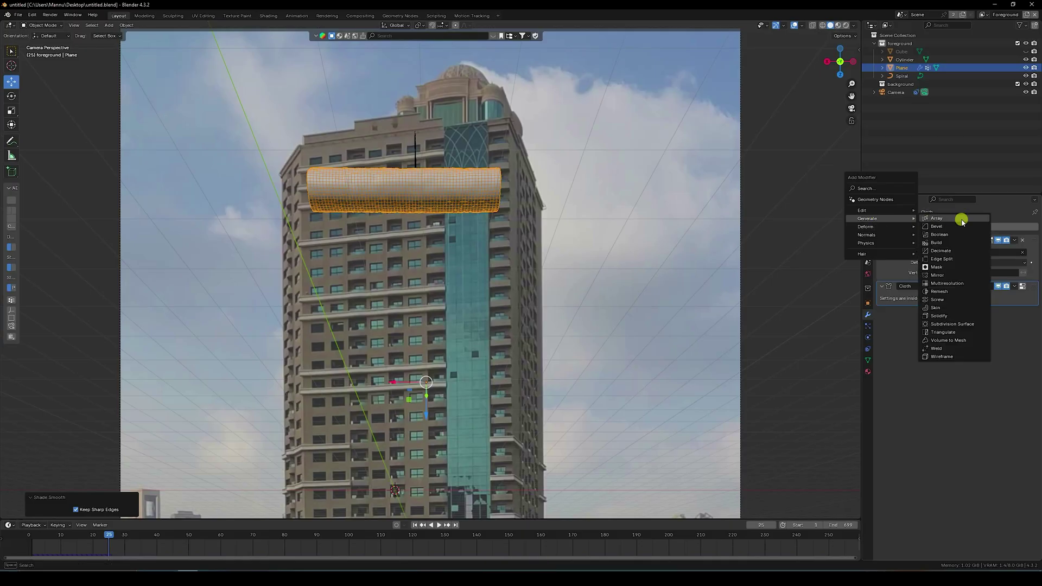
left_click(967, 324)
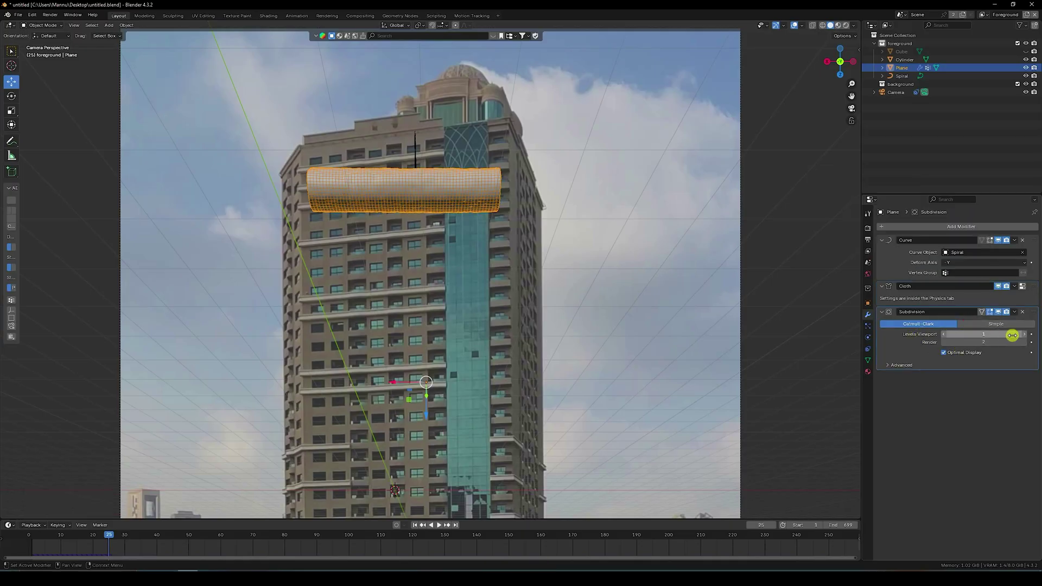
left_click(1022, 333)
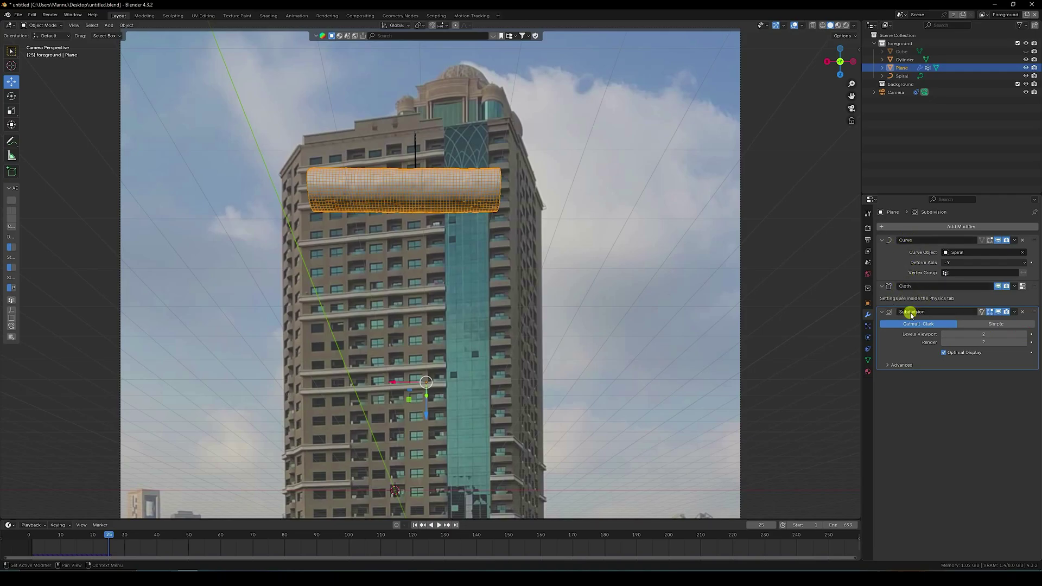
Return to frame 1 and set the banner cloth's Quality Steps to 8.
key("shift+Left")
left_click(867, 337)
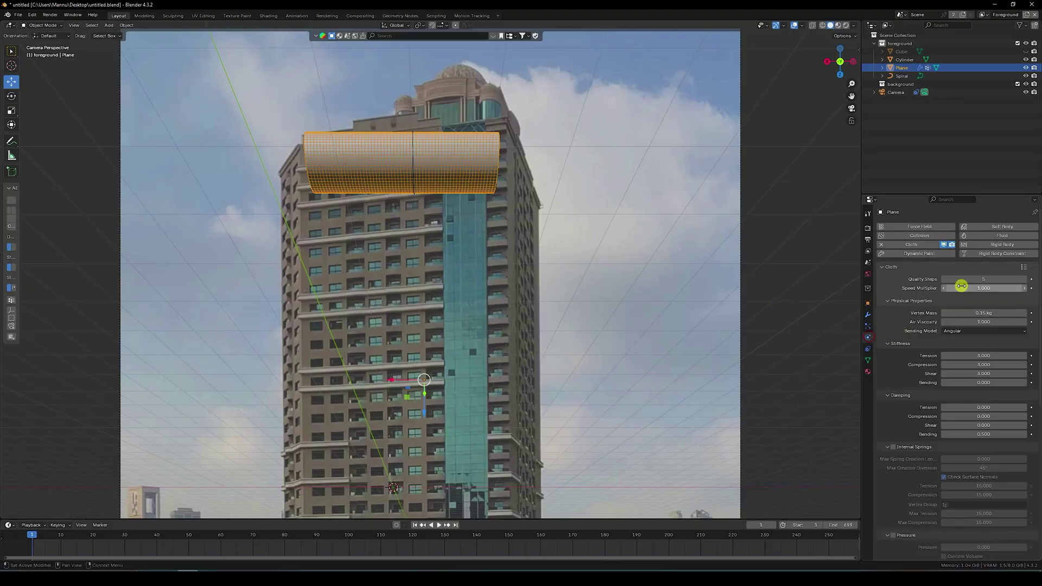
left_click(1025, 278)
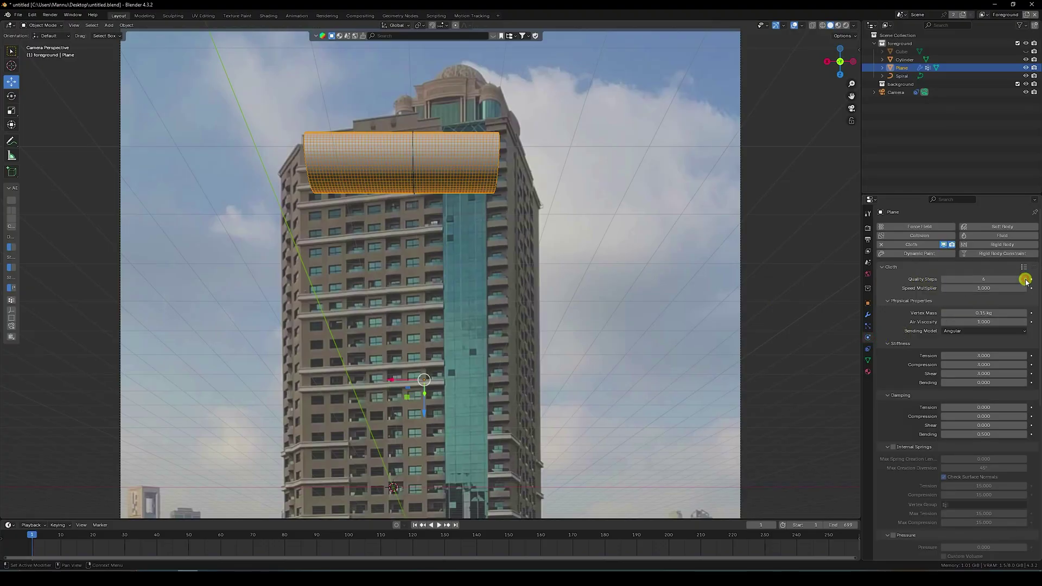
left_click(1025, 279)
left_click(1025, 278)
Set the banner cloth's collision Quality to 5 and save the file.
scroll(922, 336, "down", 10)
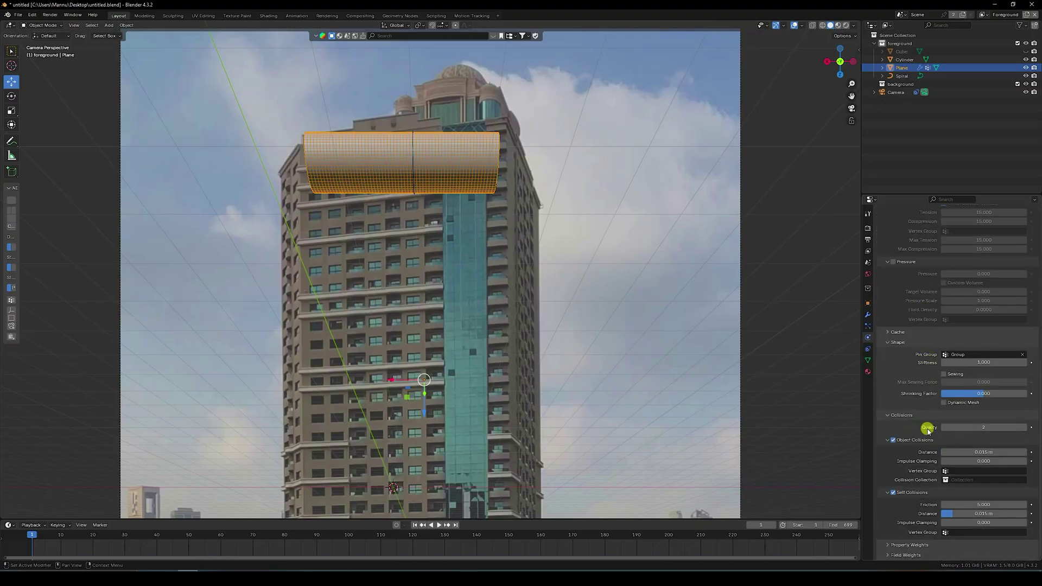
left_click(1023, 428)
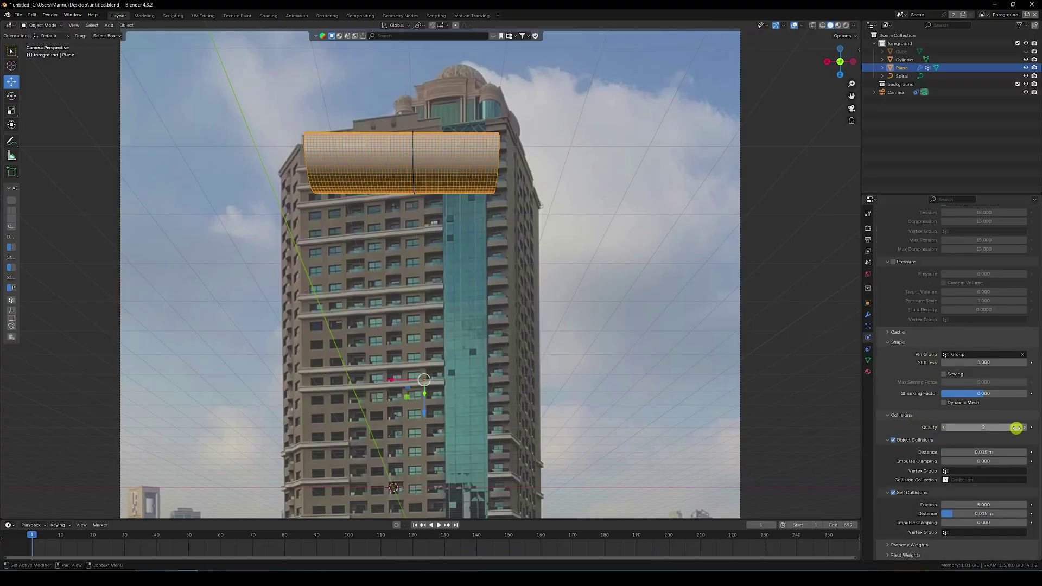
left_click(1024, 428)
left_click(1024, 428)
left_click(1025, 429)
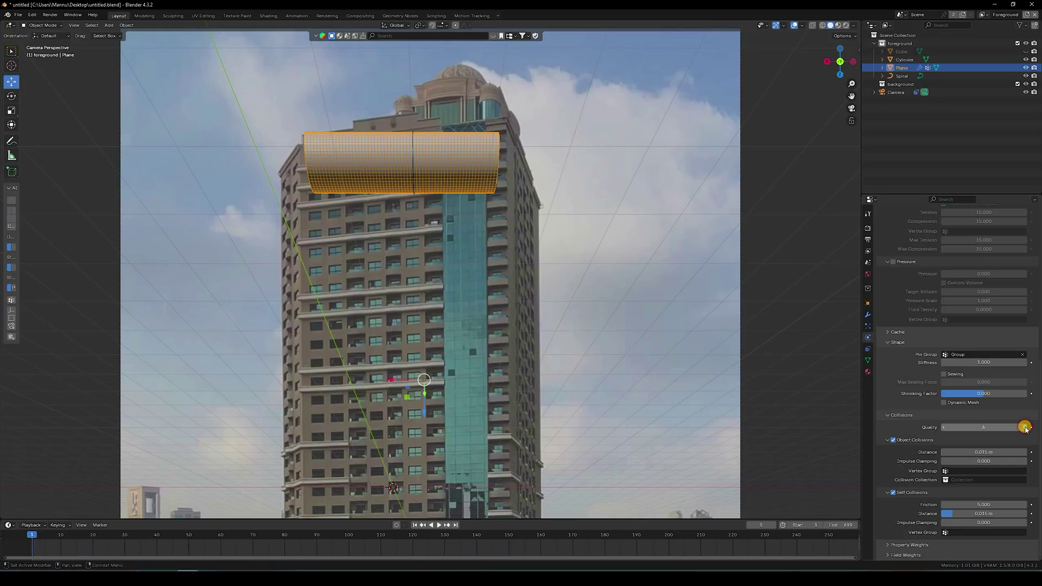
left_click(943, 428)
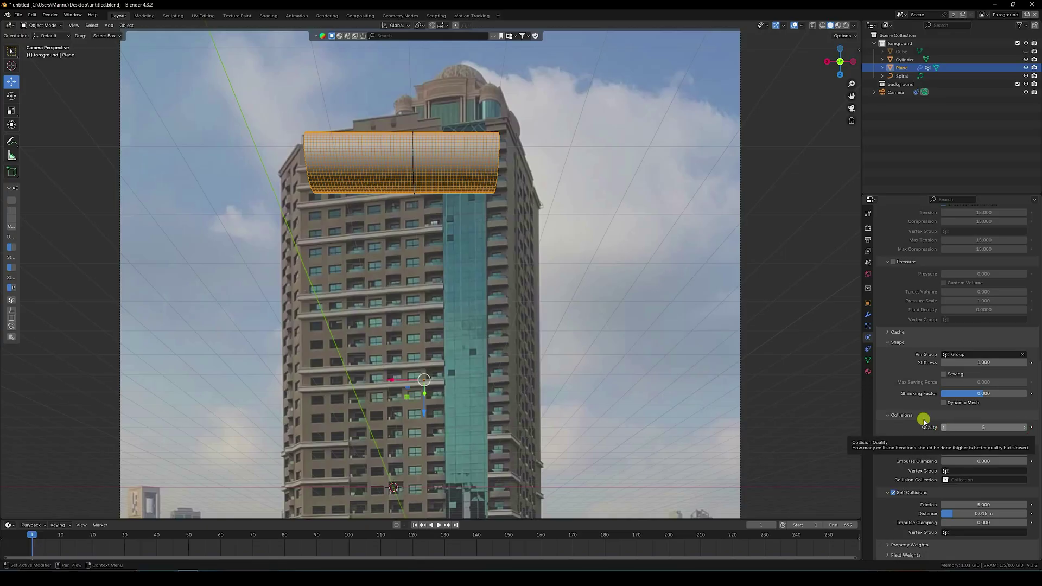
key("ctrl+s")
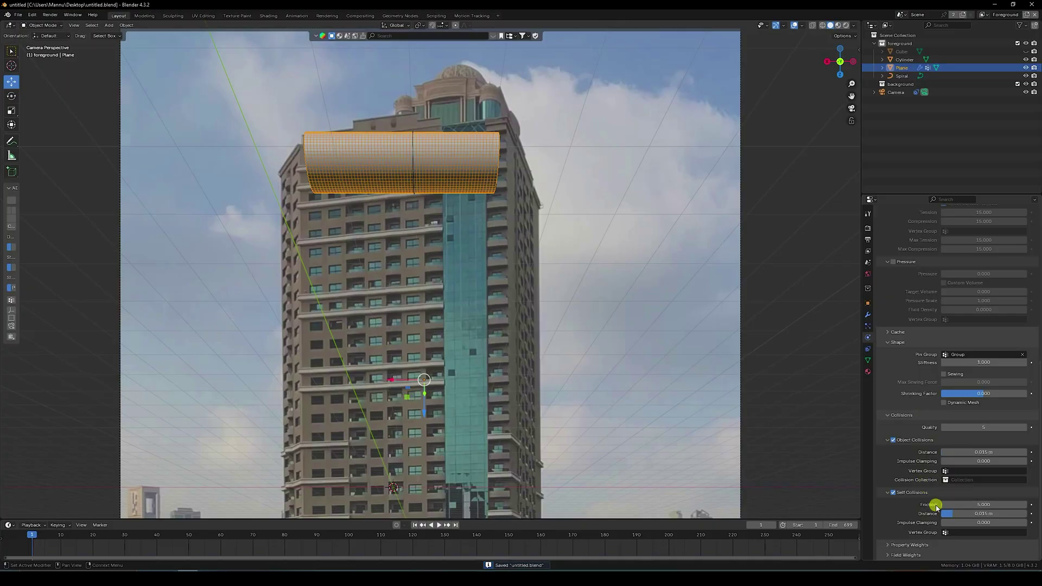
Set the banner cloth's self-collision Friction to 0.5.
left_click(971, 505)
type("0")
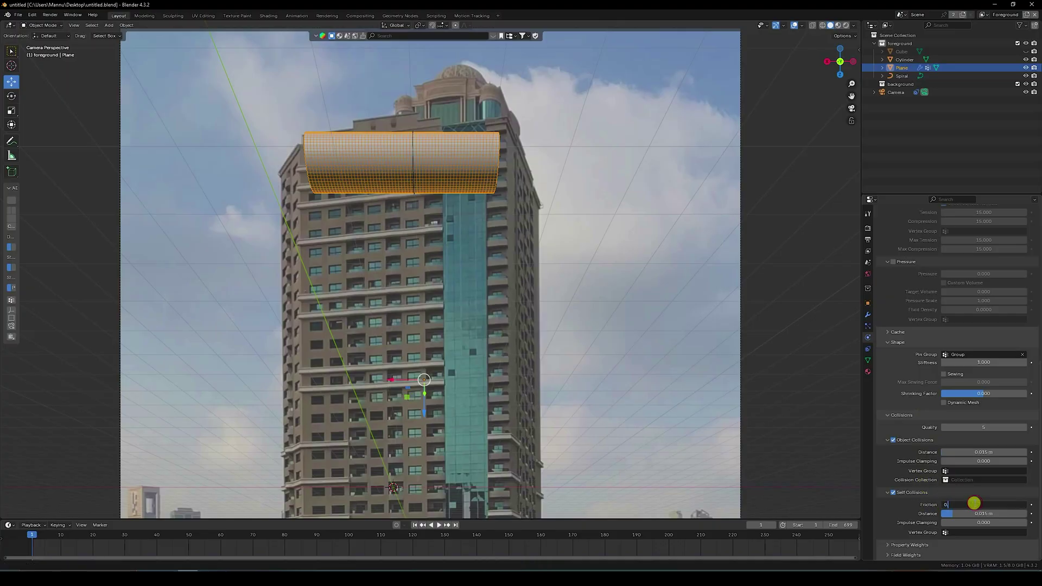
type(".5")
key("Return")
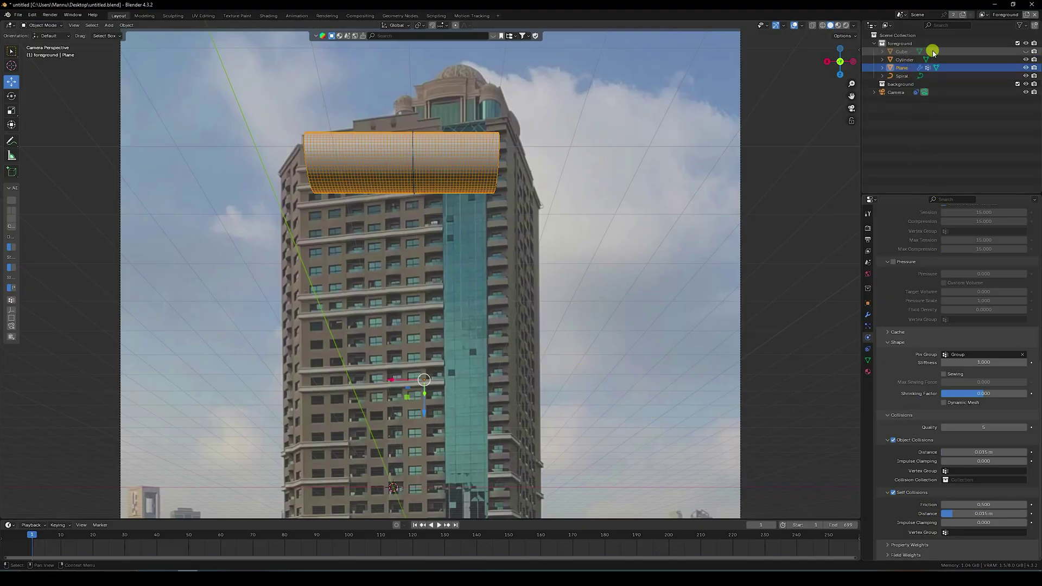
Unhide the building cube and give it Collision physics with a Softbody & Cloth Friction of 0.5.
left_click(1029, 51)
left_click(529, 256)
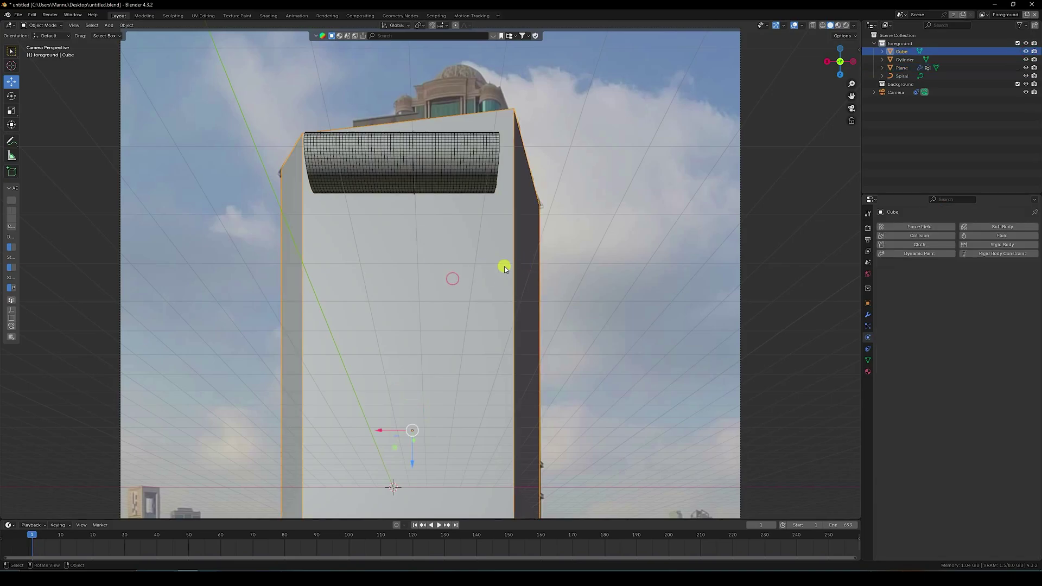
left_click(912, 237)
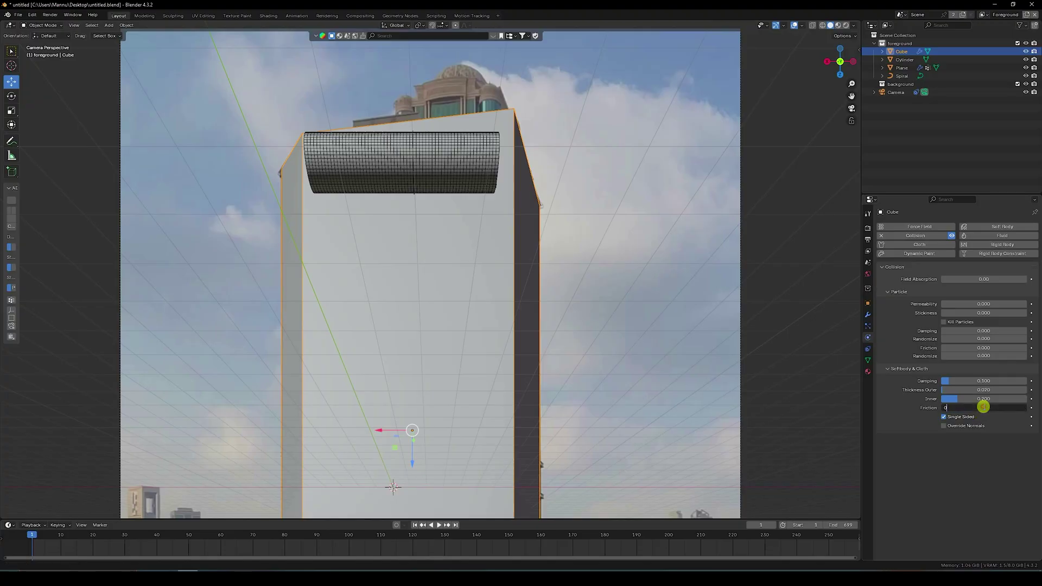
type(".5")
key("Return")
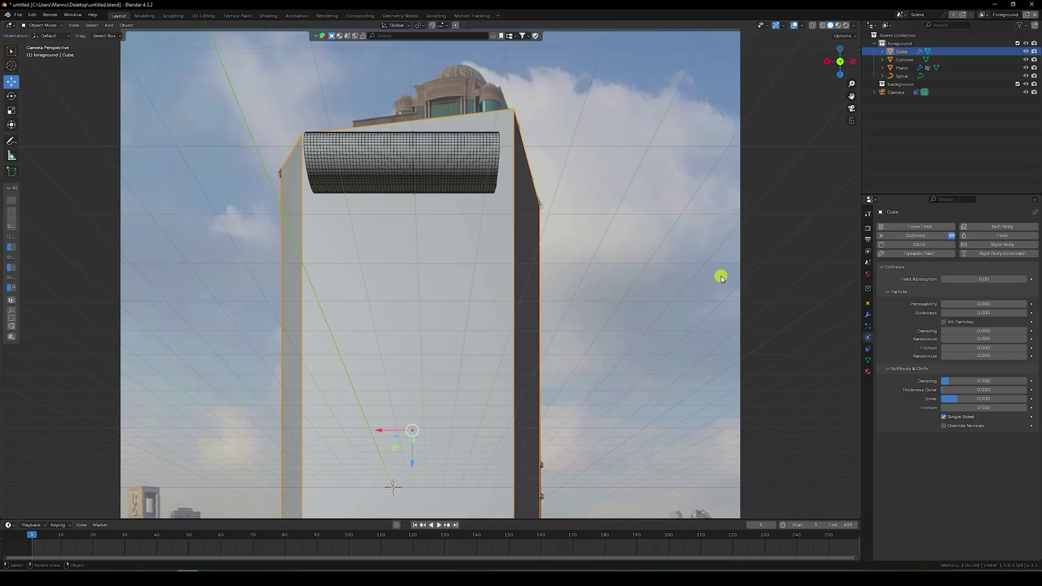
Set the simulation end of the banner plane's cloth cache to frame 700 and save the file.
left_click(459, 154)
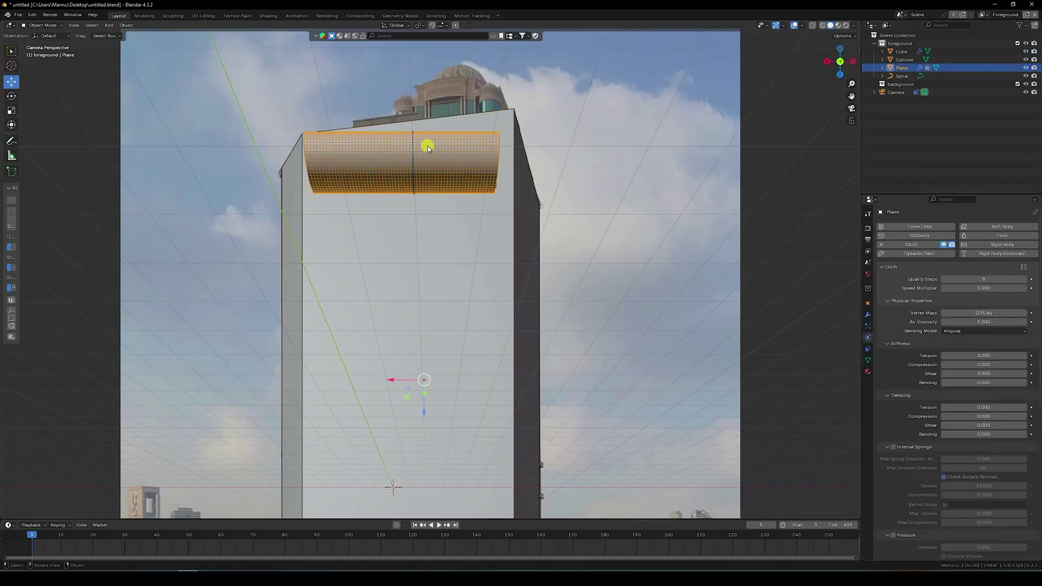
scroll(924, 322, "down", 10)
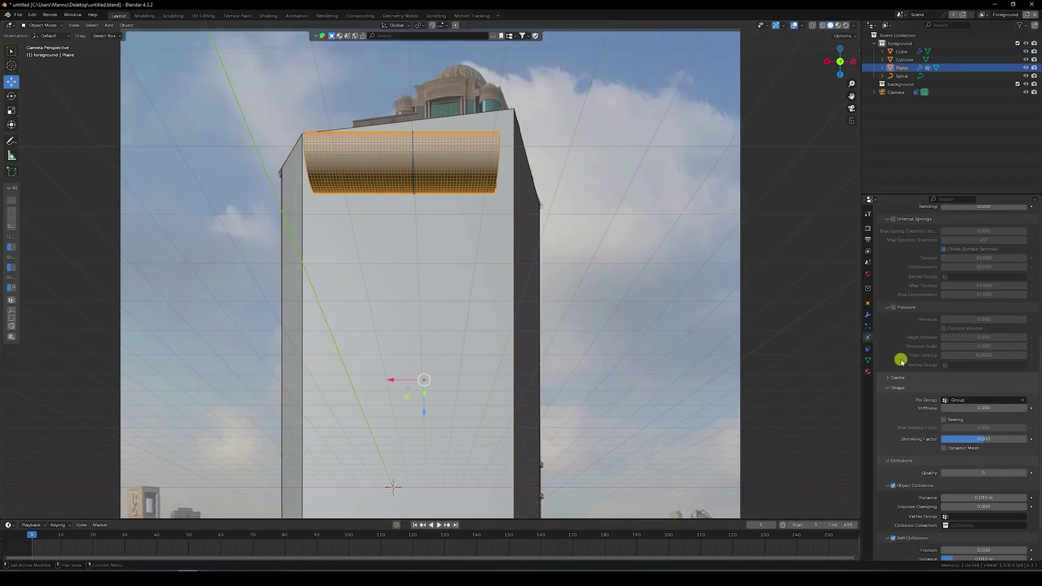
left_click(887, 378)
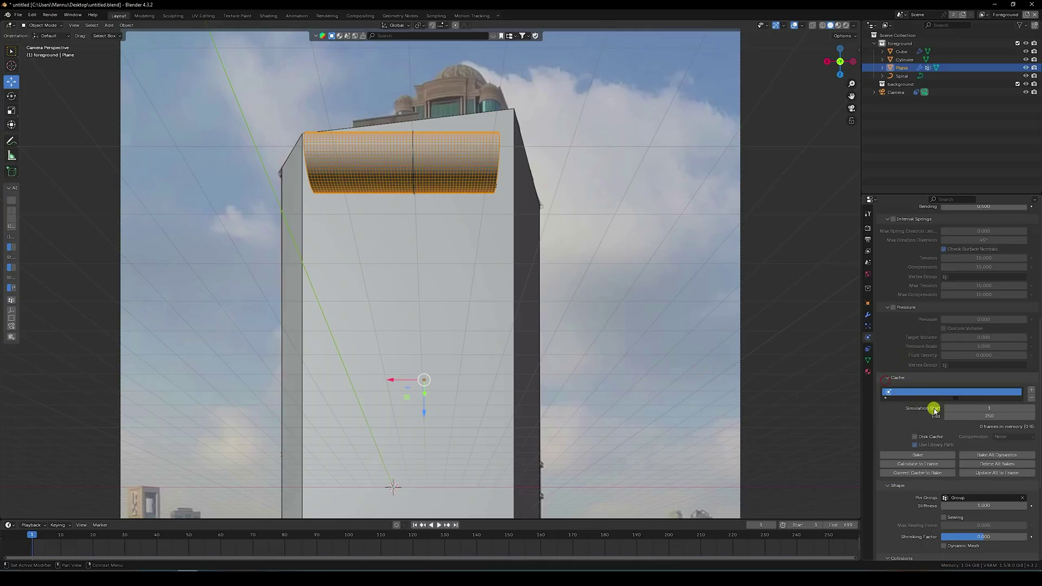
left_click(963, 416)
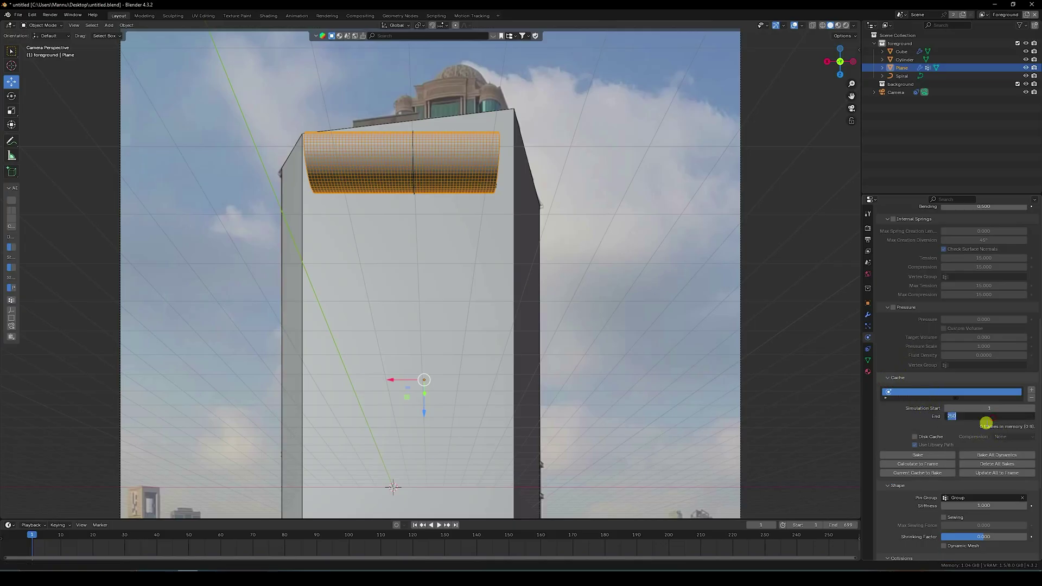
key("Return")
scroll(925, 446, "down", 5)
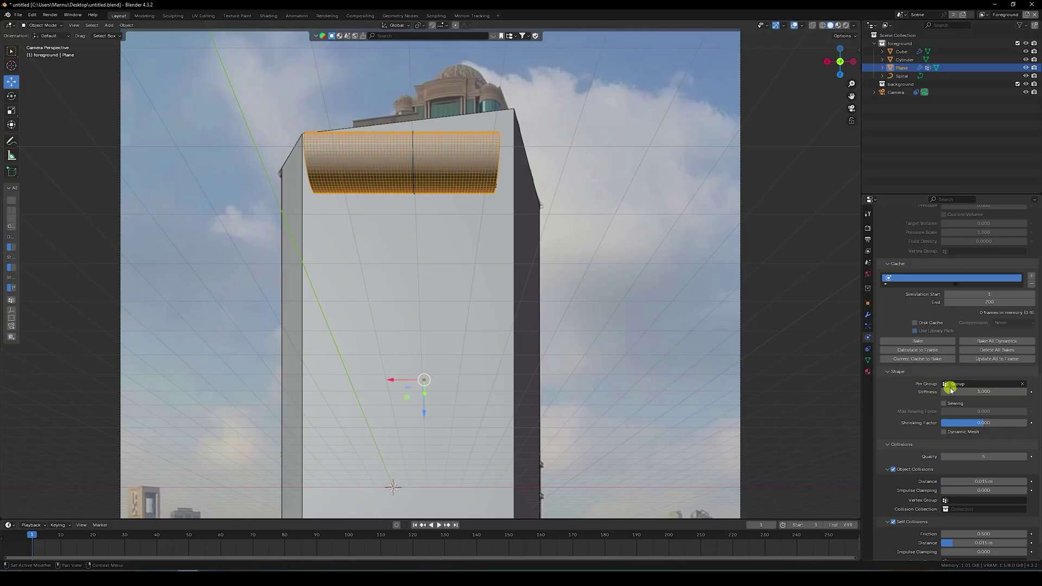
scroll(917, 441, "down", 1)
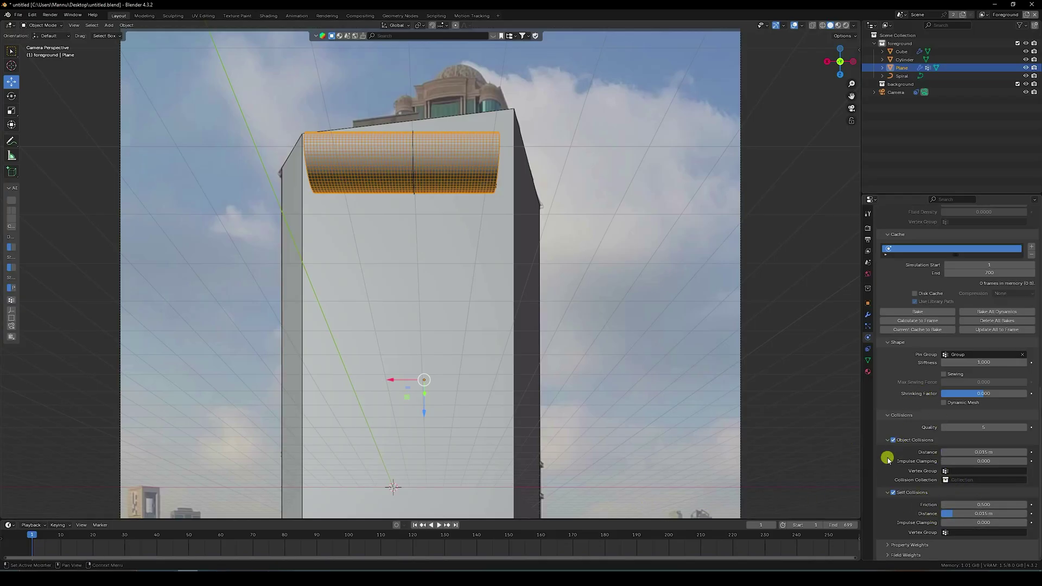
key("ctrl+s")
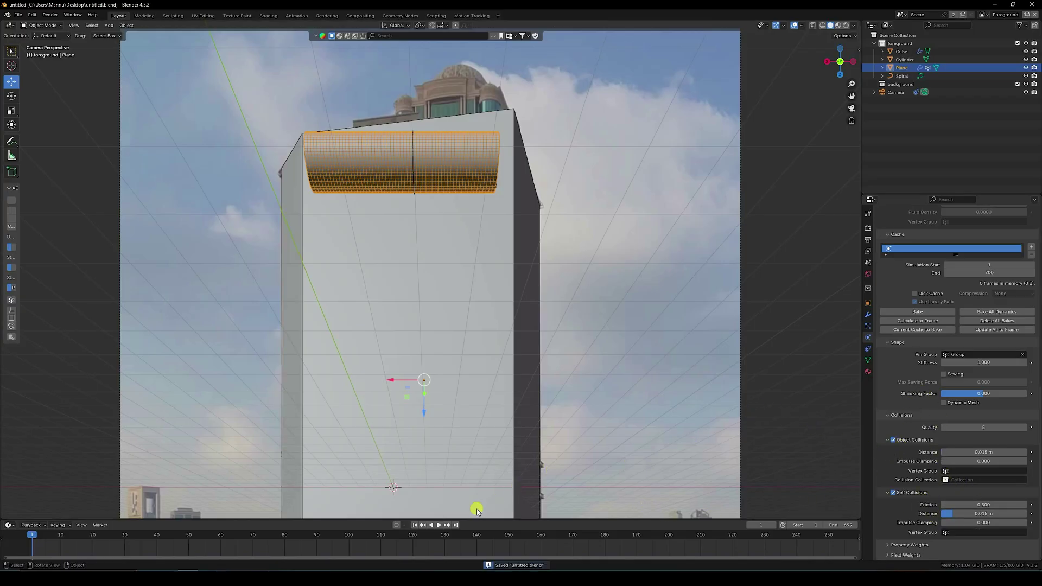
Bake the banner's cloth simulation and play it back through the camera view to about frame 325.
scroll(926, 423, "up", 3)
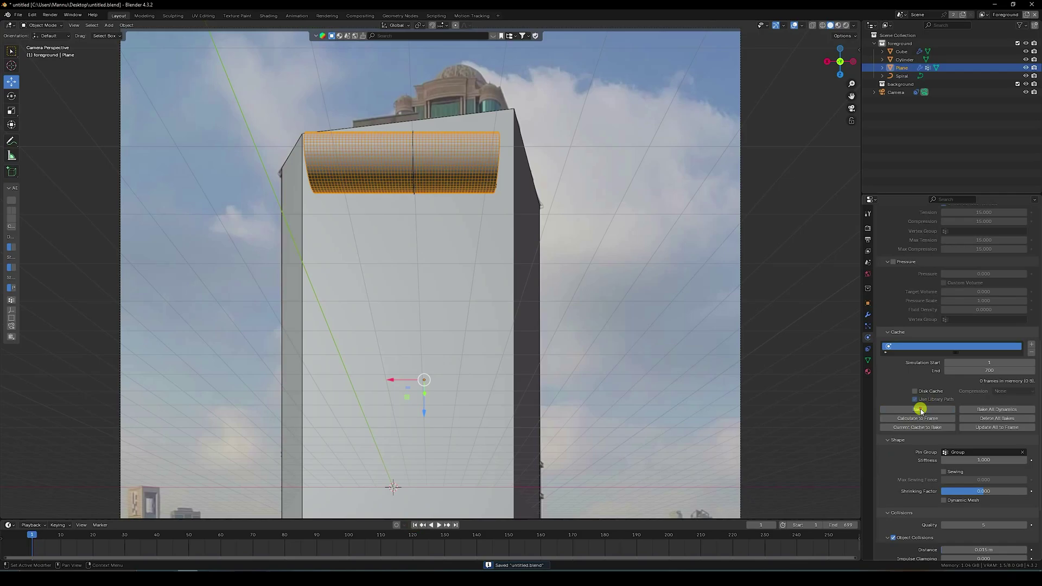
left_click(919, 410)
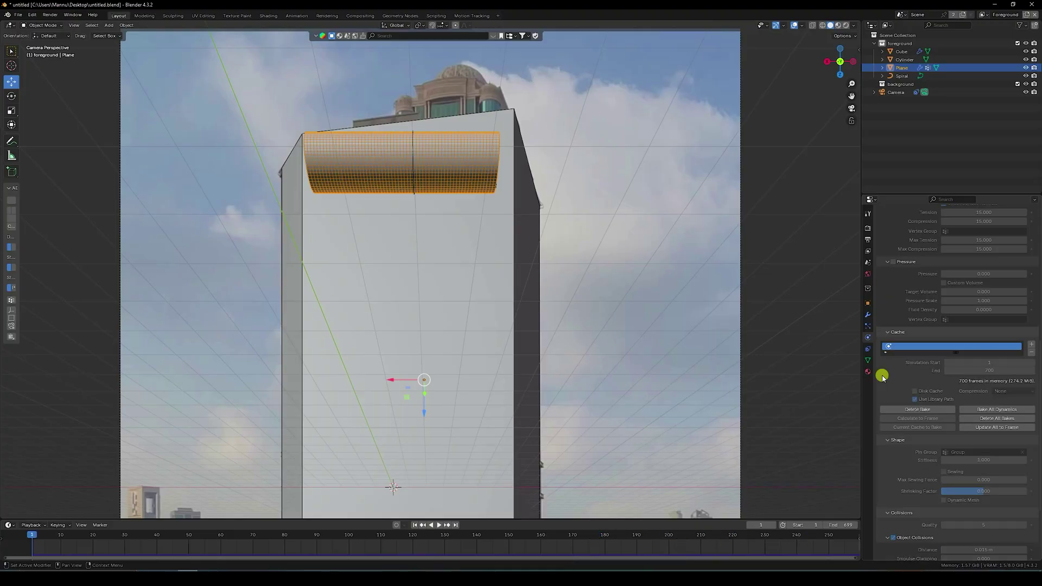
left_click(439, 525)
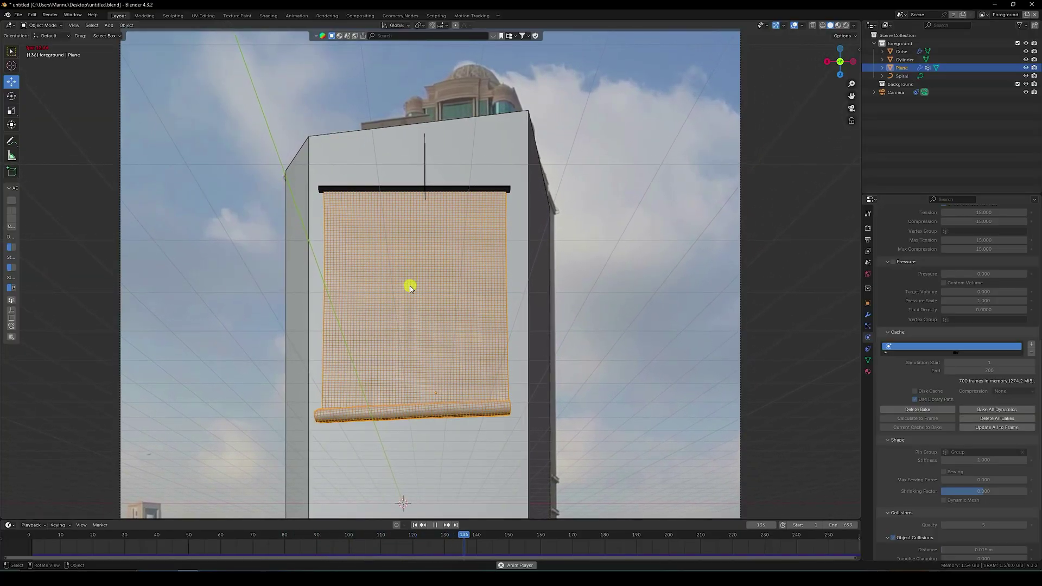
scroll(425, 309, "down", 1)
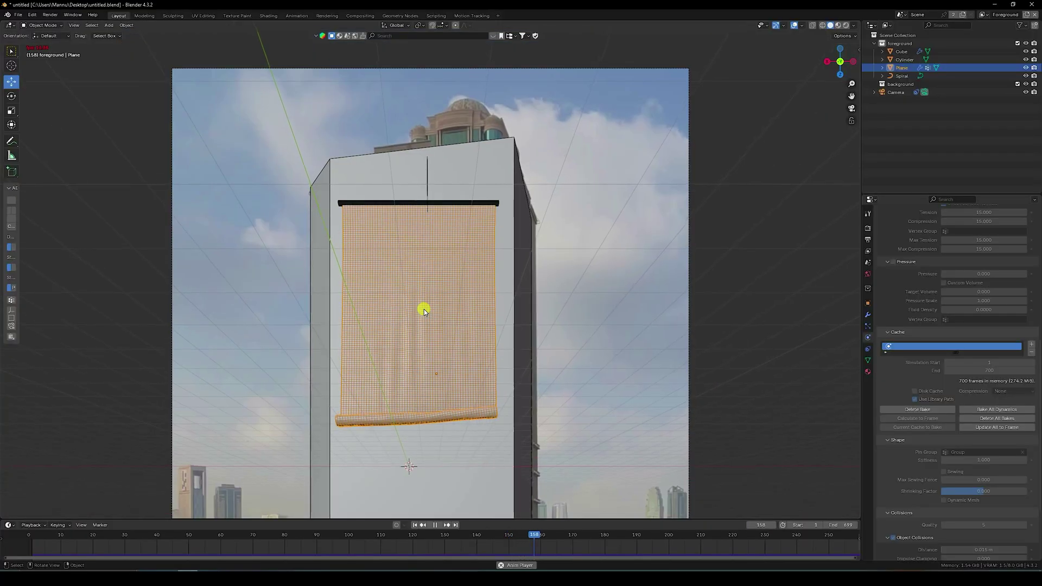
scroll(425, 310, "down", 2)
scroll(427, 318, "up", 2)
middle_click_drag(442, 356, 450, 249, "shift")
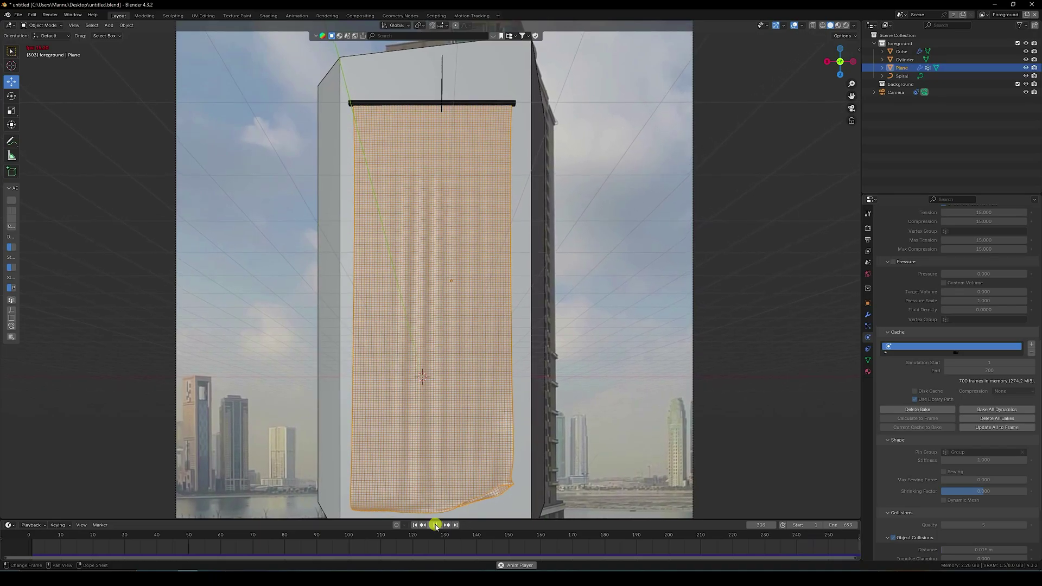
left_click(434, 524)
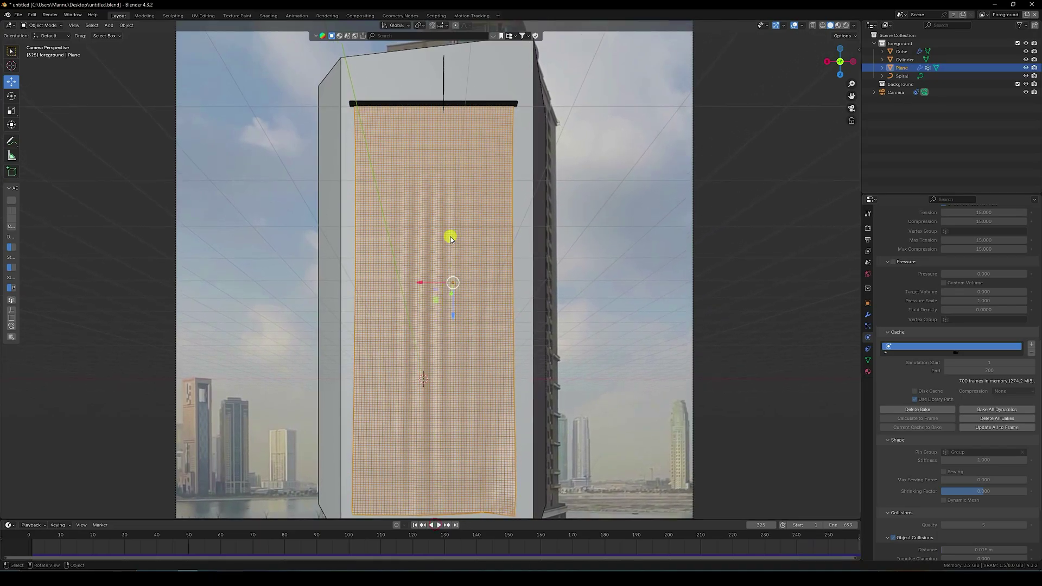
scroll(453, 271, "up", 4)
scroll(445, 246, "down", 3)
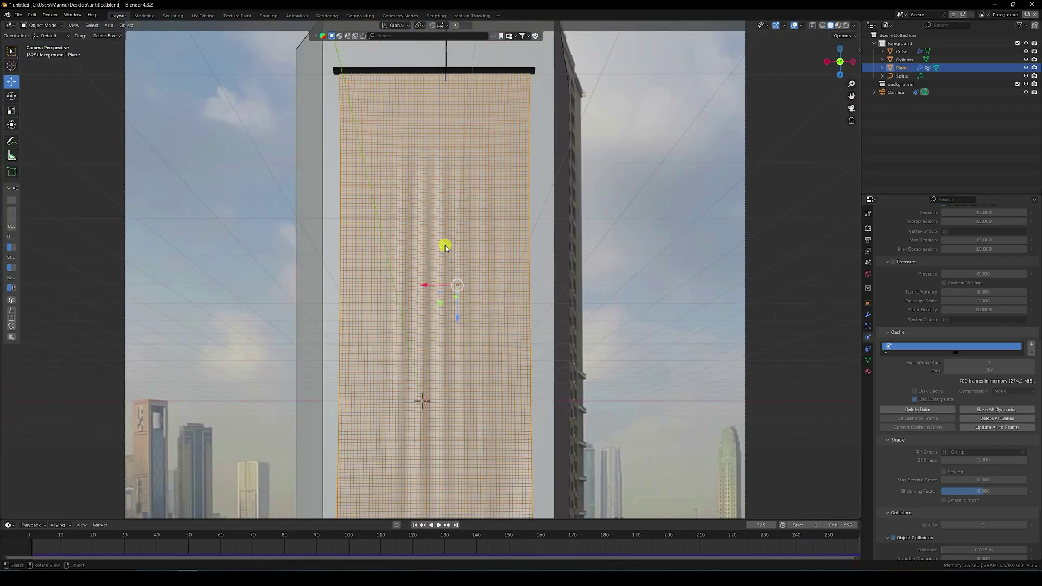
Create a new material for the banner in the Shading workspace and feed its Base Color from an Image Texture with Mapping and Texture Coordinate nodes.
left_click(267, 15)
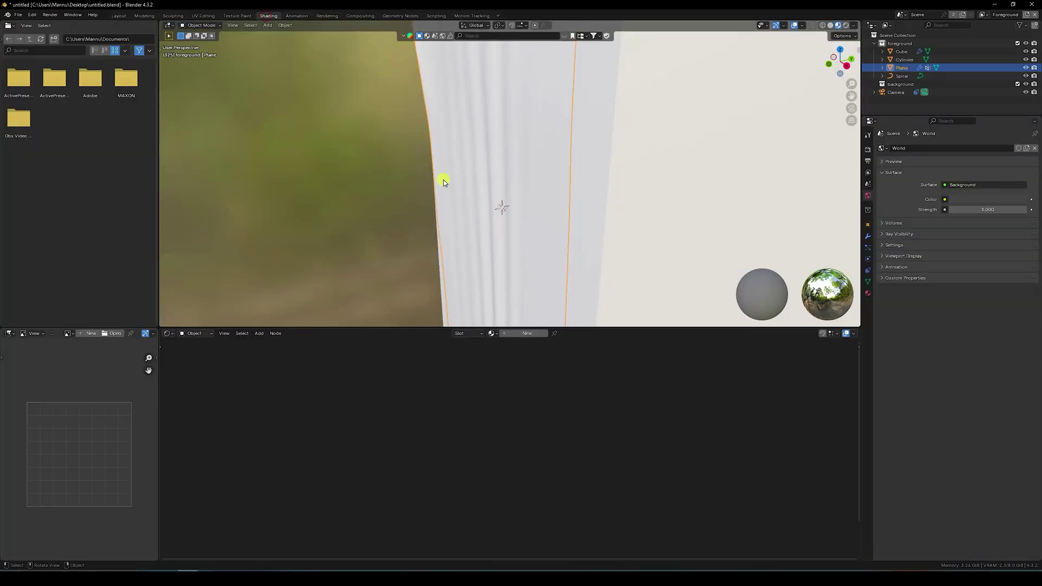
left_click(512, 333)
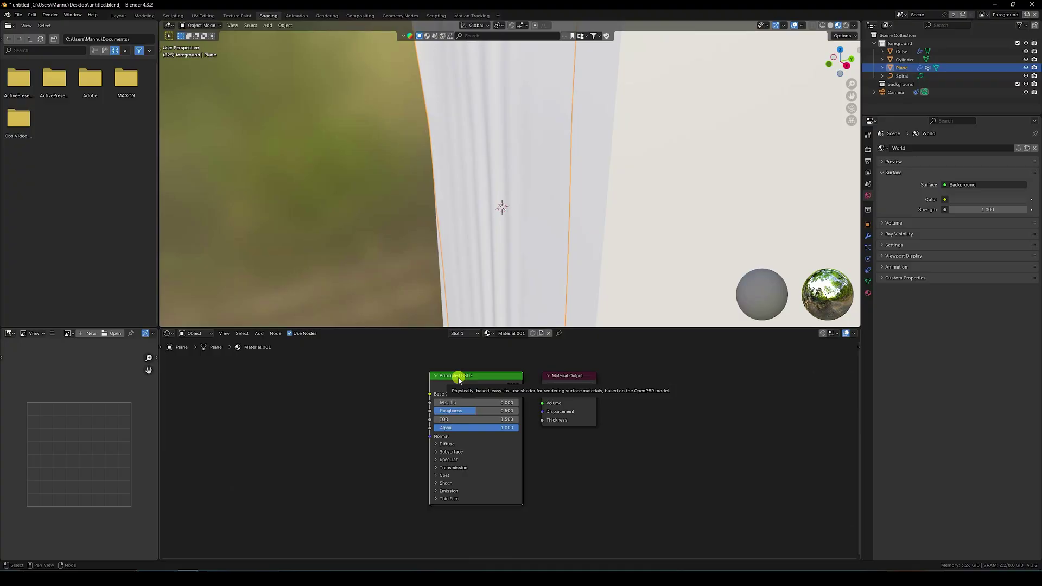
key("ctrl+t")
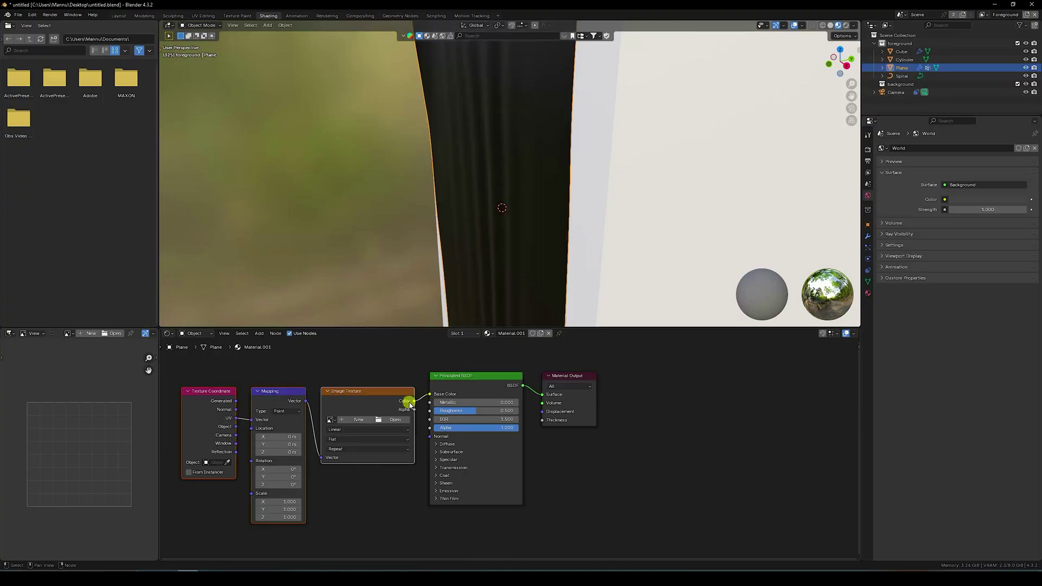
Load food 2.jpg into the banner's Image Texture node and check the banner through the camera view.
left_click(388, 421)
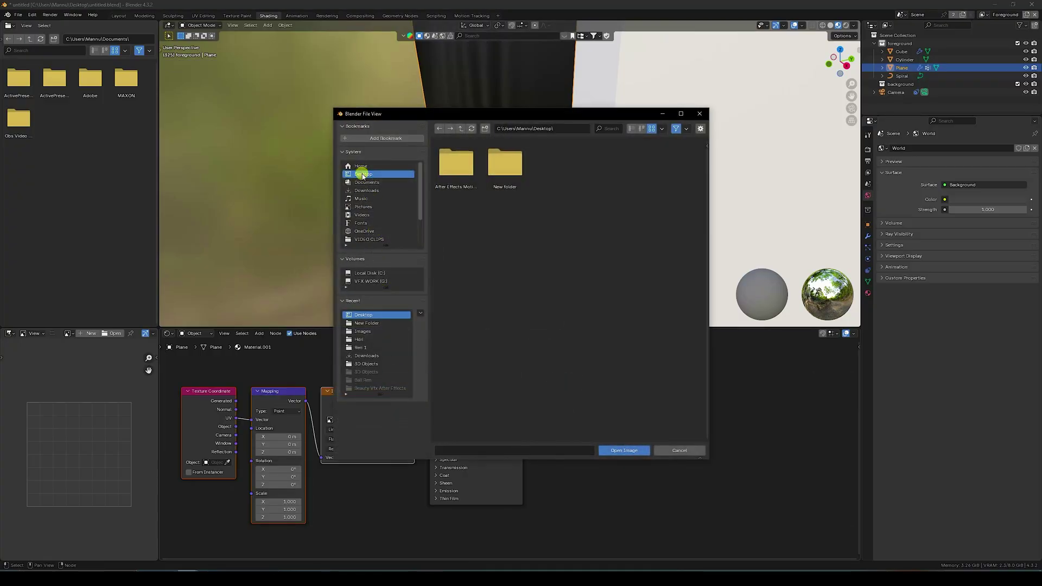
double_click(503, 171)
double_click(499, 178)
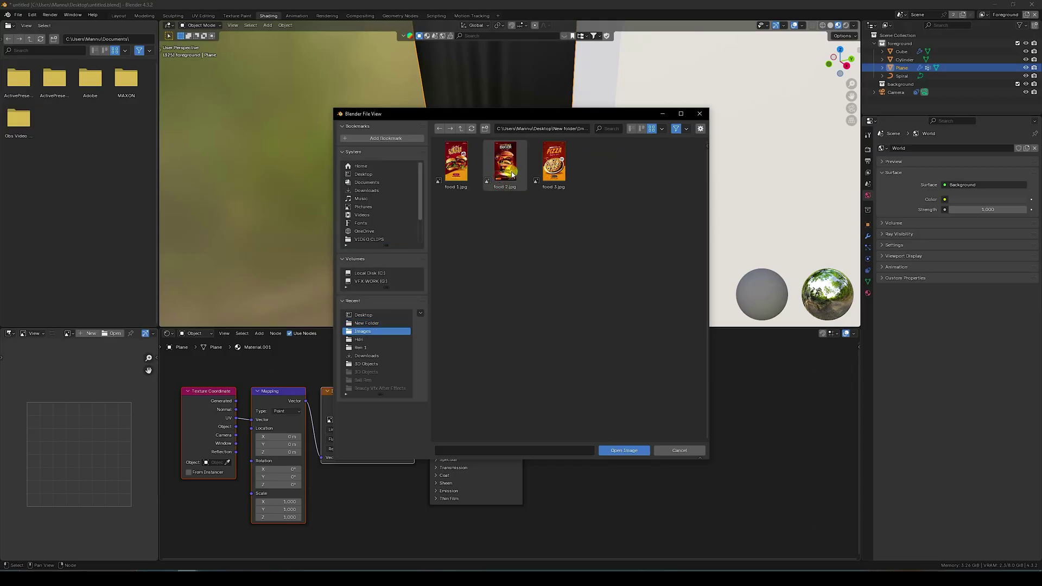
double_click(505, 166)
key("KP_0")
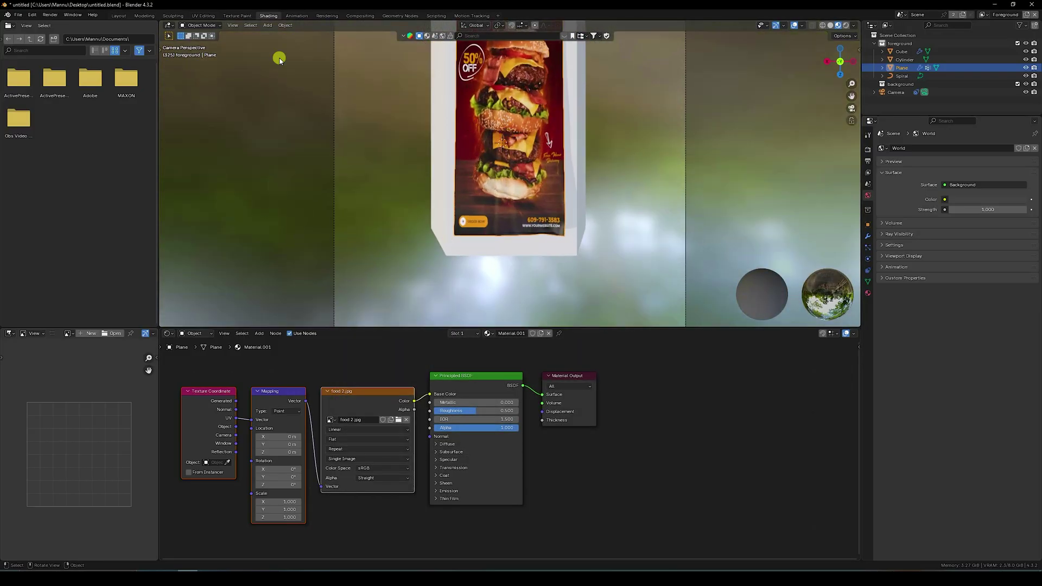
In the Layout workspace, set the world color to an Environment Texture using urban_street_03_4k.exr.
left_click(119, 14)
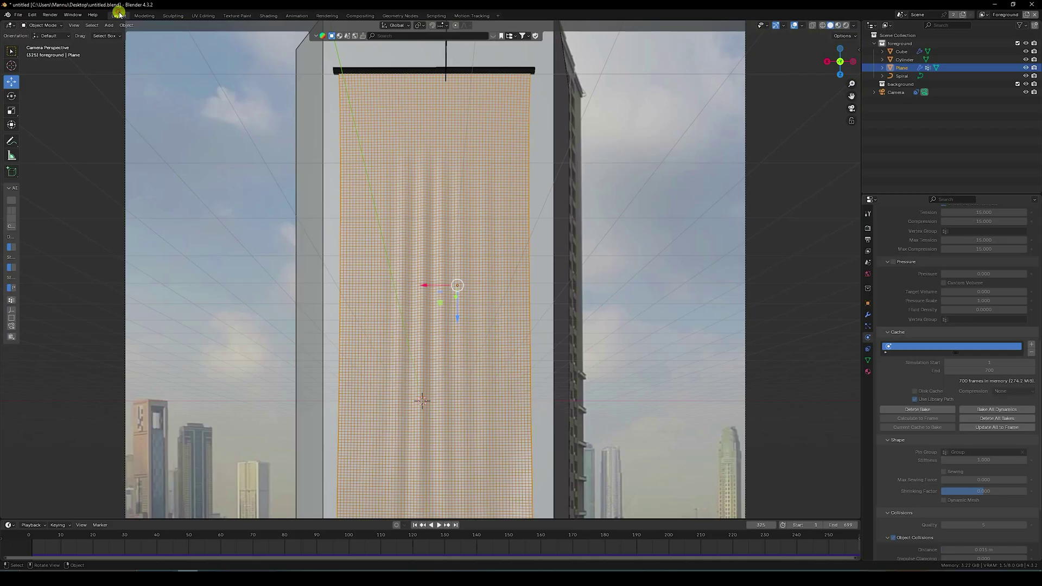
left_click(867, 274)
left_click(944, 278)
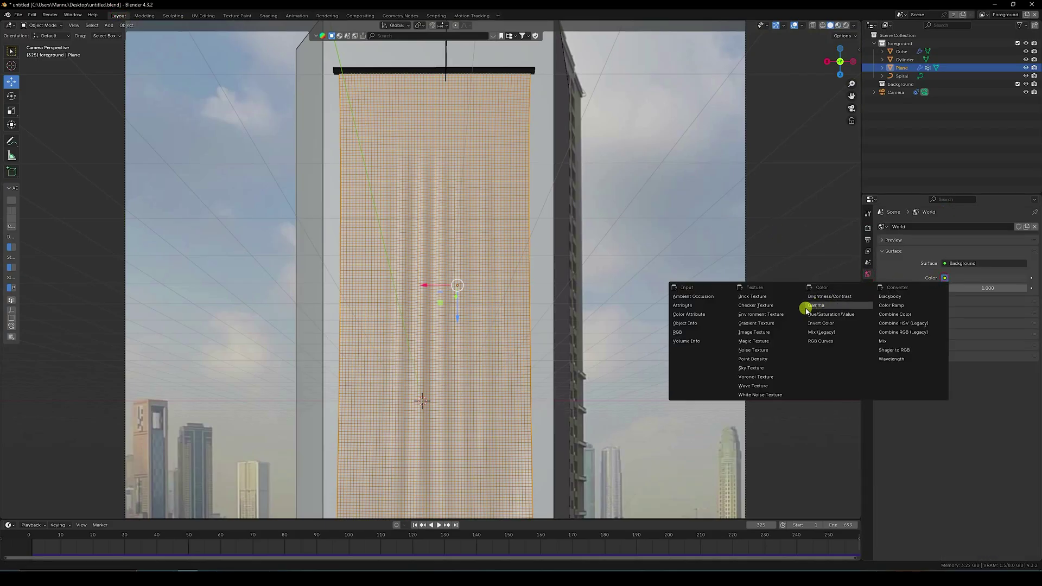
left_click(770, 312)
left_click(1002, 288)
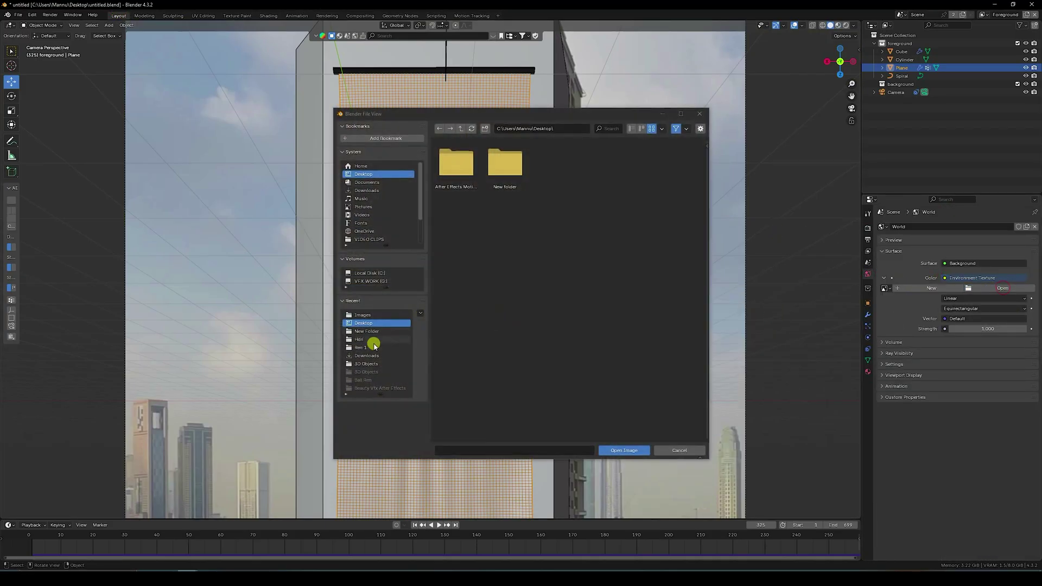
left_click(358, 339)
scroll(520, 322, "down", 3)
scroll(521, 323, "down", 2)
left_click(509, 414)
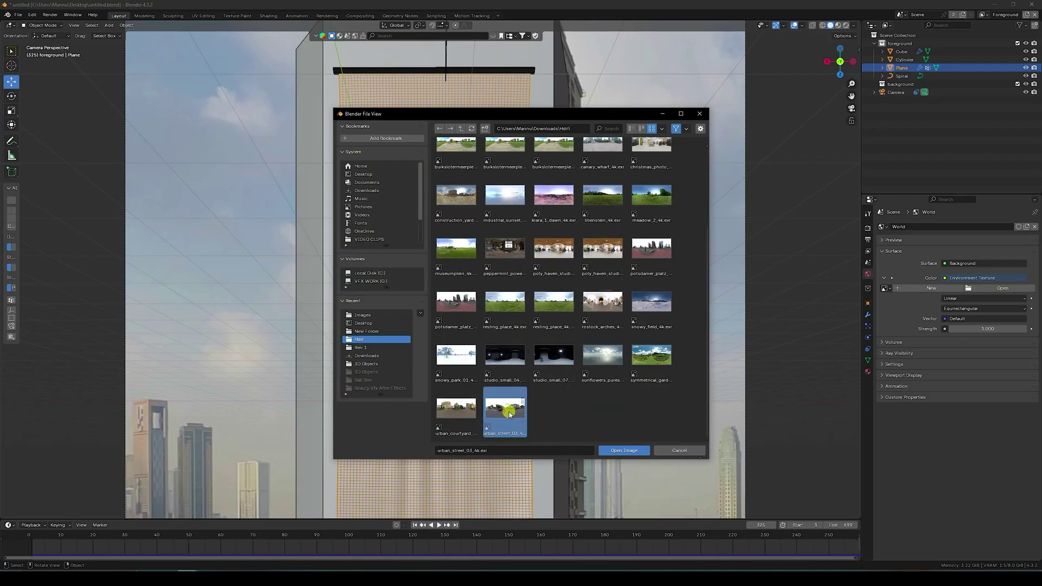
left_click(624, 451)
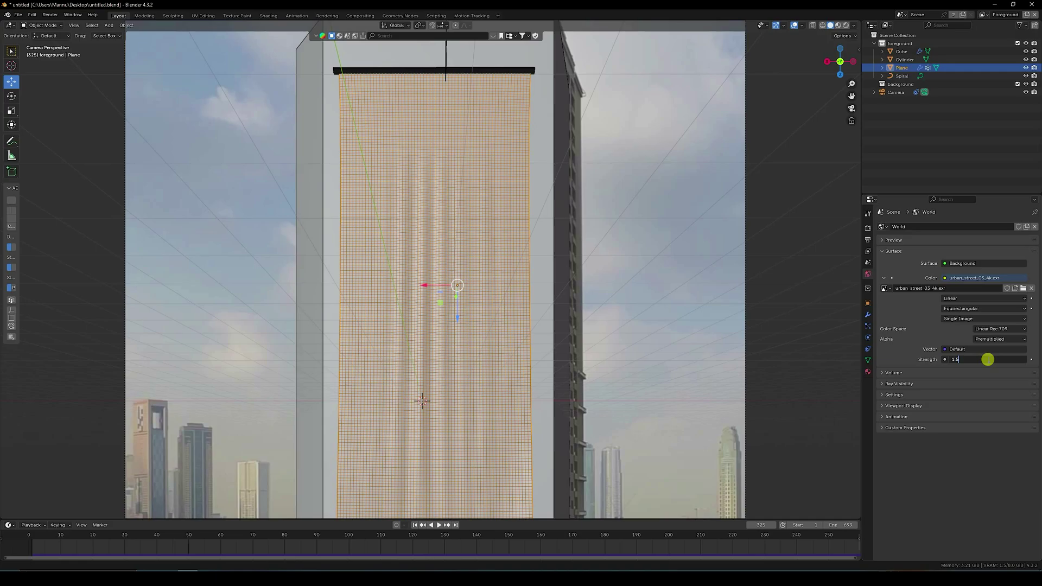
Set the world background strength to 1.5 and save the file.
left_click(988, 359)
type("1.5")
key("Return")
key("ctrl+s")
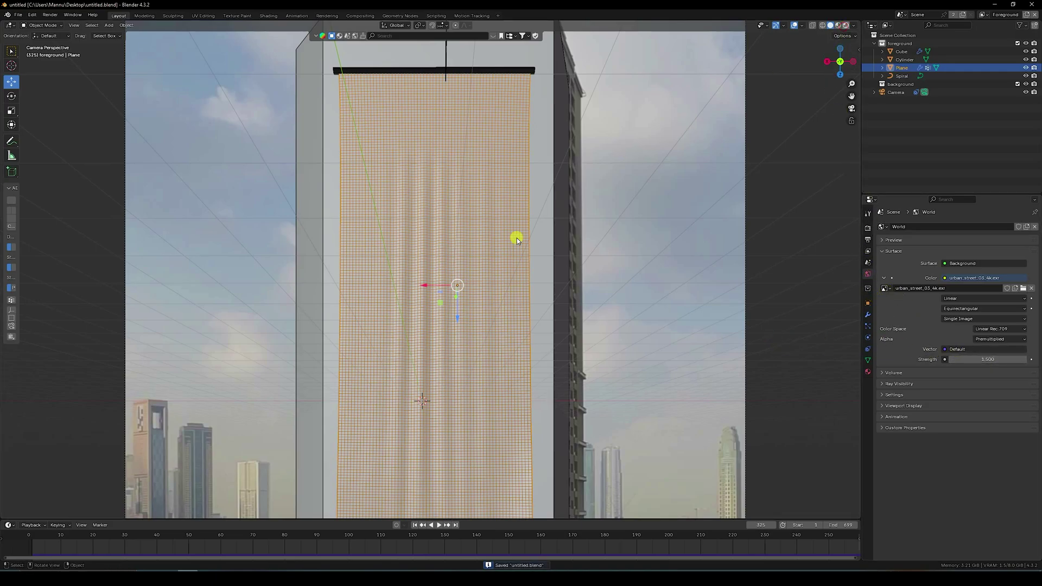
Show the scene in rendered shading and make the building cube a Shadow Catcher.
key("z")
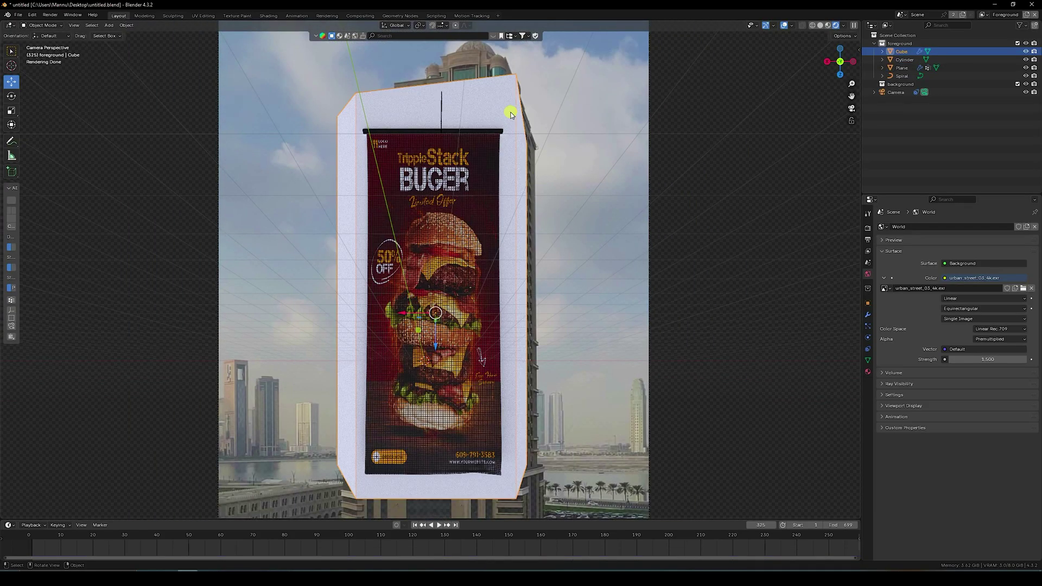
left_click(868, 303)
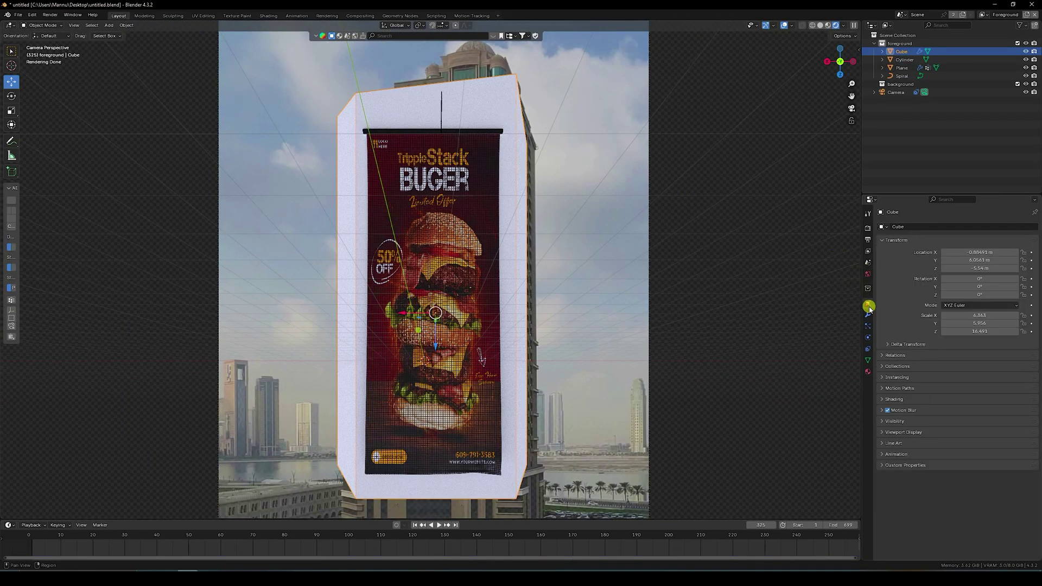
left_click(888, 424)
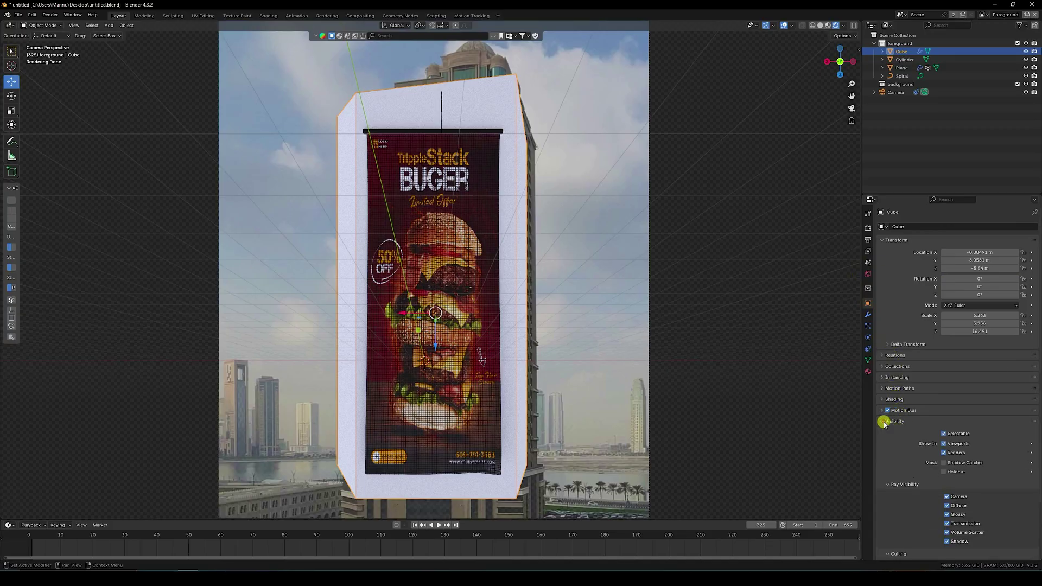
left_click(943, 463)
left_click(685, 363)
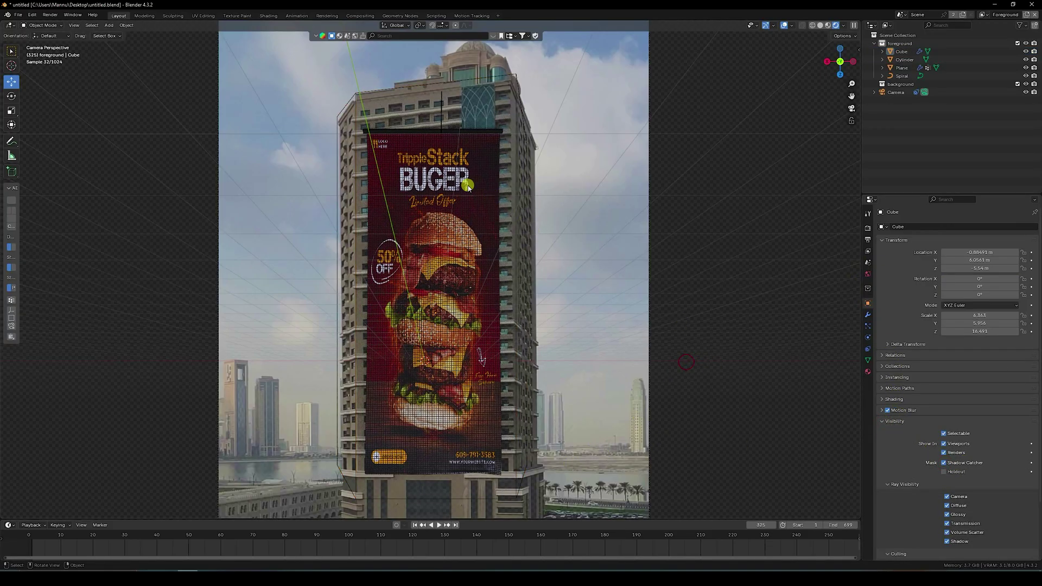
Turn off the wireframe overlay in the viewport.
scroll(544, 344, "down", 1)
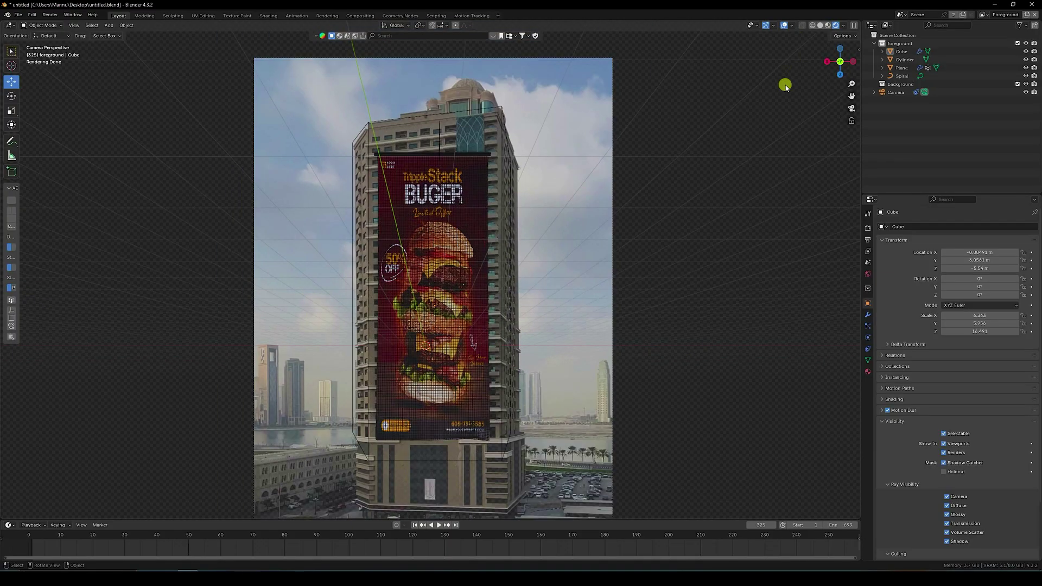
left_click(791, 25)
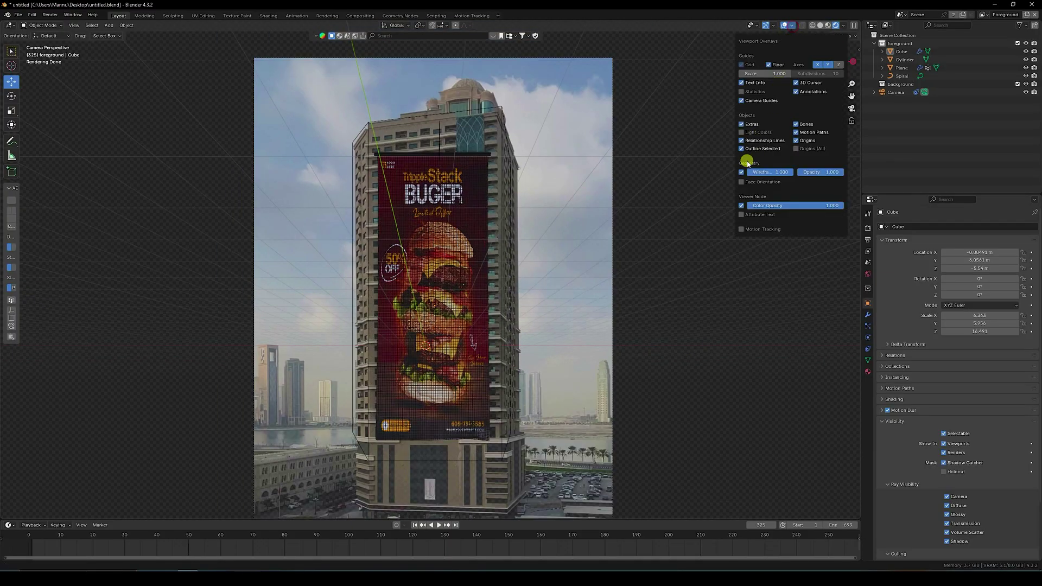
left_click(741, 172)
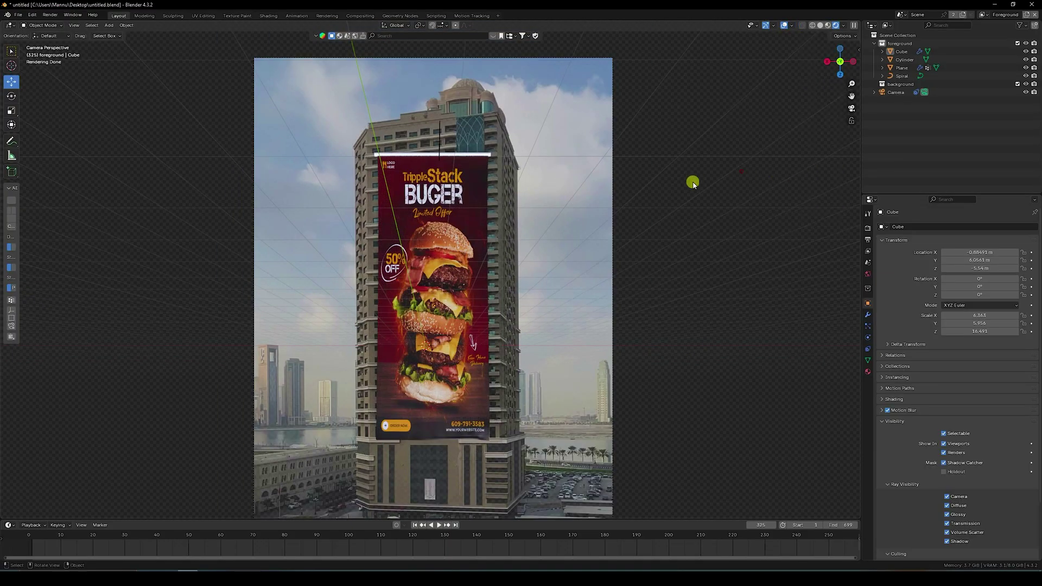
Give the banner's rod cylinder a new material with a near-black Base Color.
left_click(451, 157)
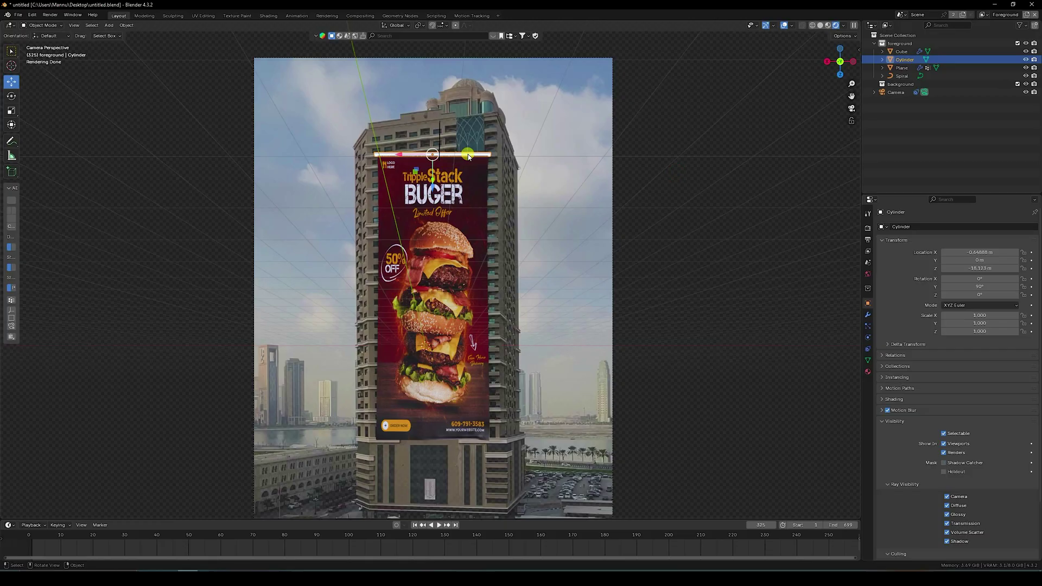
left_click(867, 372)
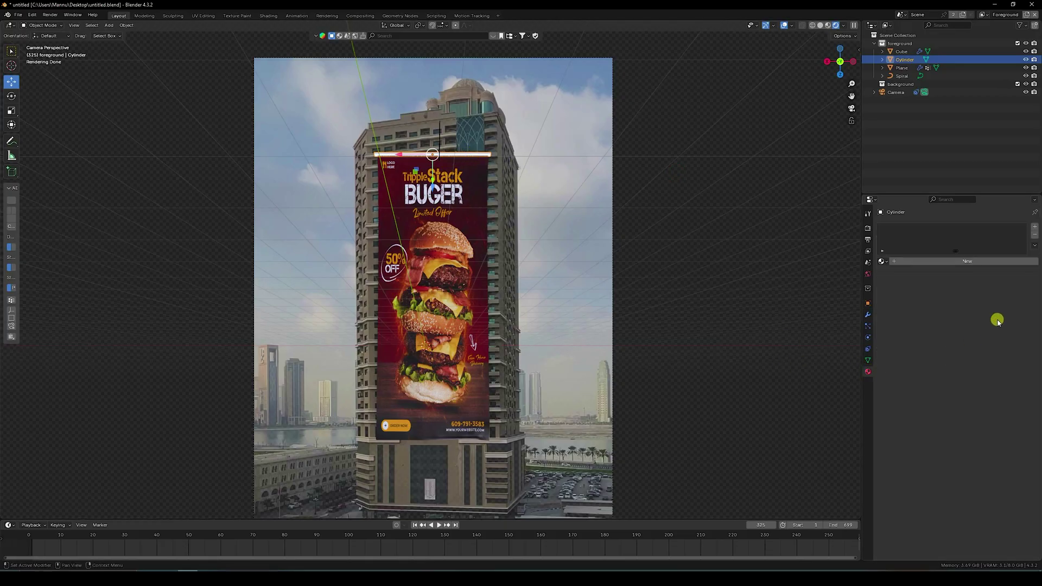
left_click(963, 263)
left_click(1005, 312)
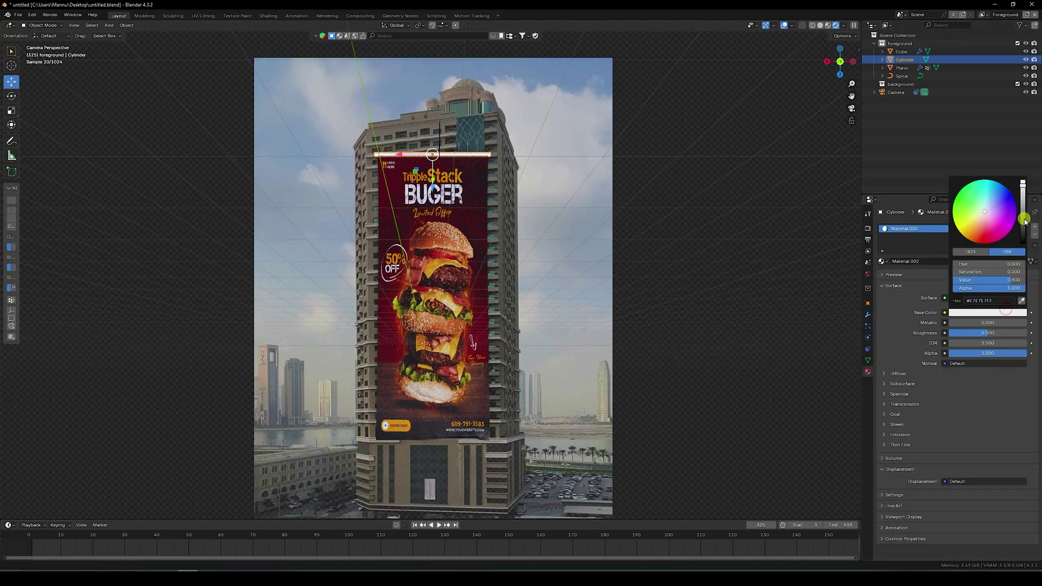
left_click_drag(1024, 220, 1023, 242)
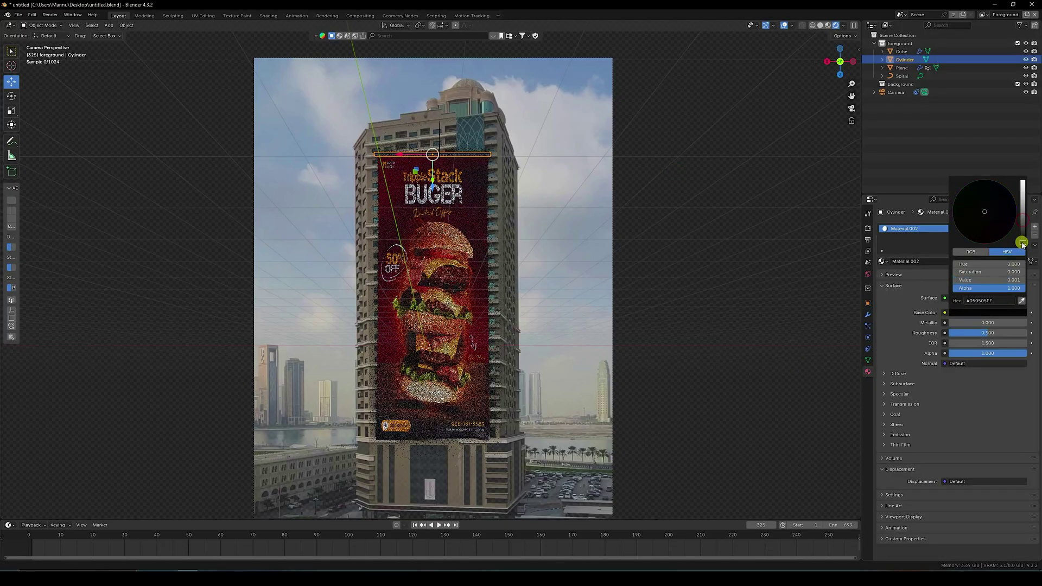
left_click(925, 158)
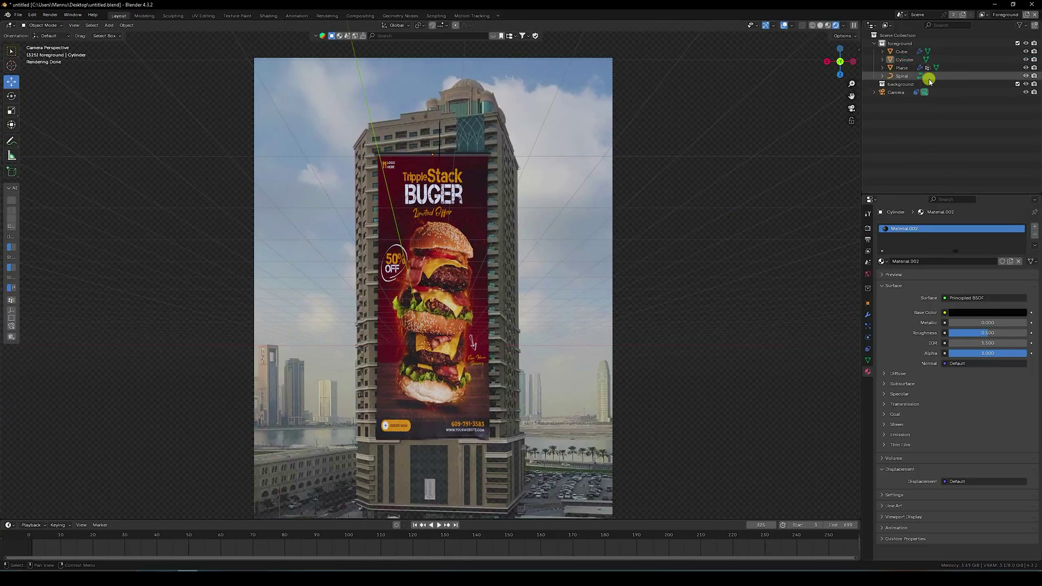
Raise the opacity of the camera's Clip 007.mp4 background image to 1.0.
left_click(895, 92)
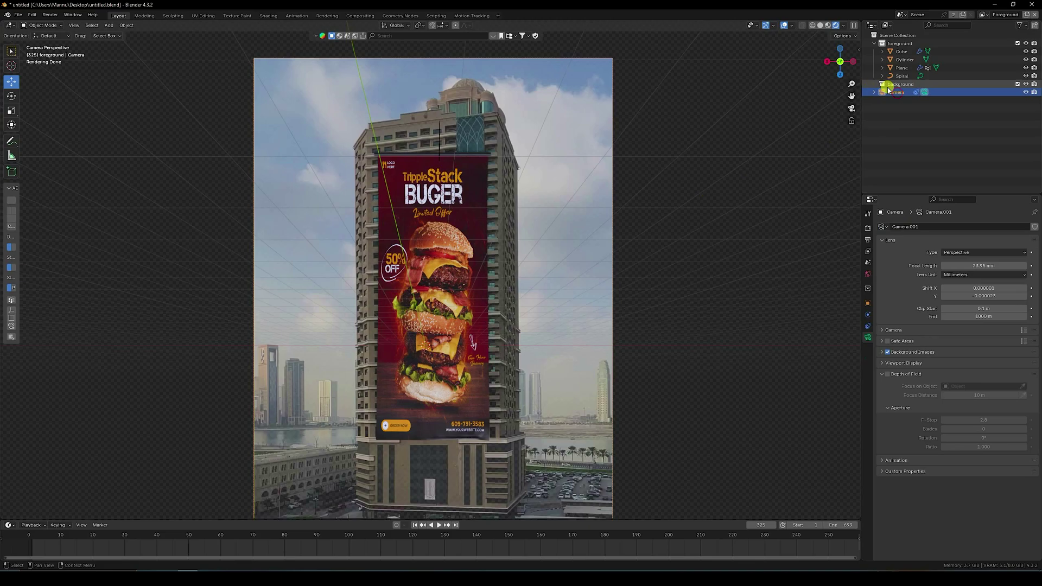
left_click(882, 352)
scroll(922, 391, "down", 3)
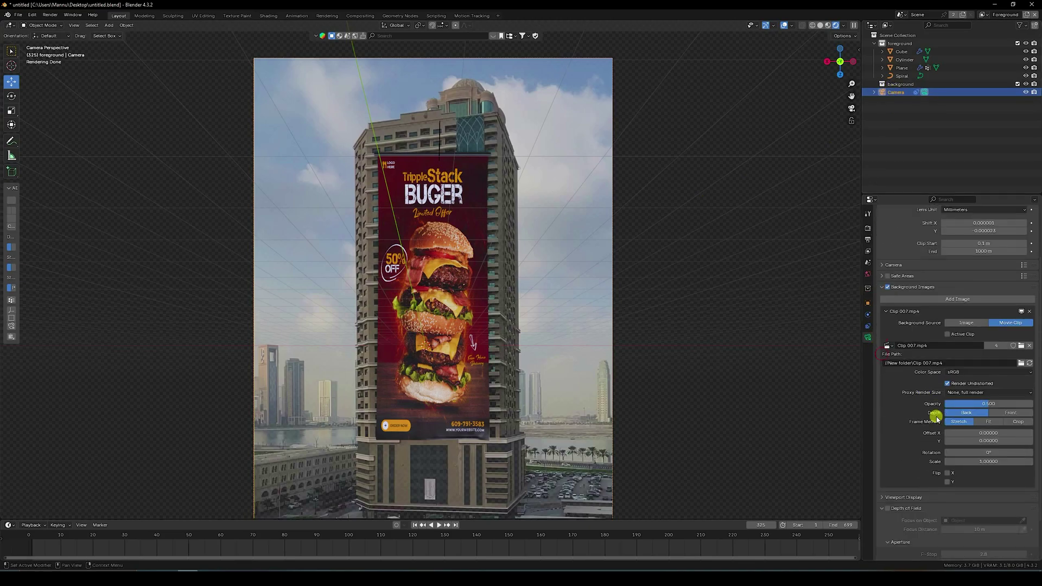
left_click_drag(955, 404, 983, 404)
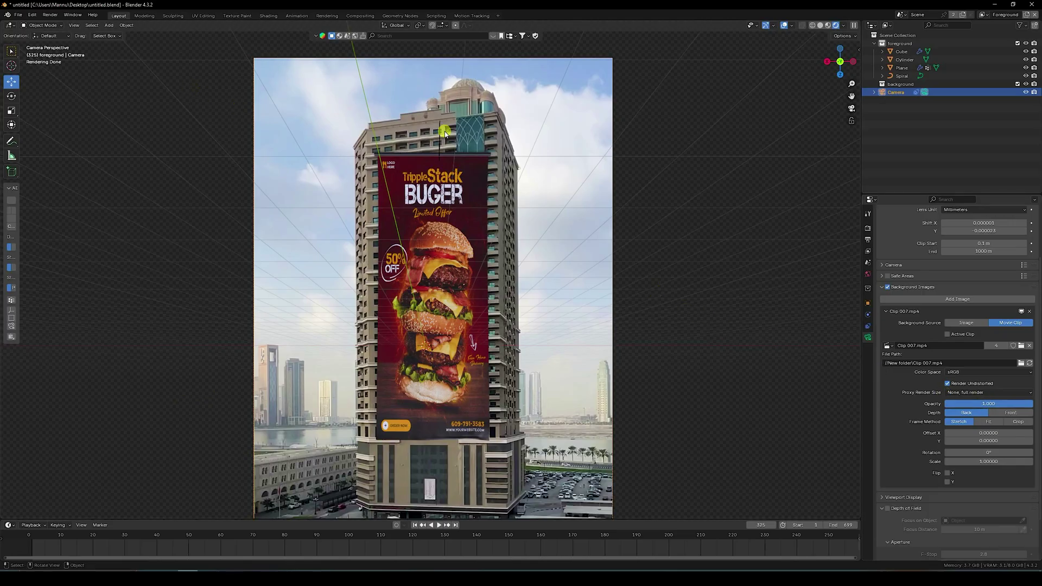
Add a new collection to the scene for the balloons.
left_click(880, 144)
right_click(891, 140)
left_click(898, 136)
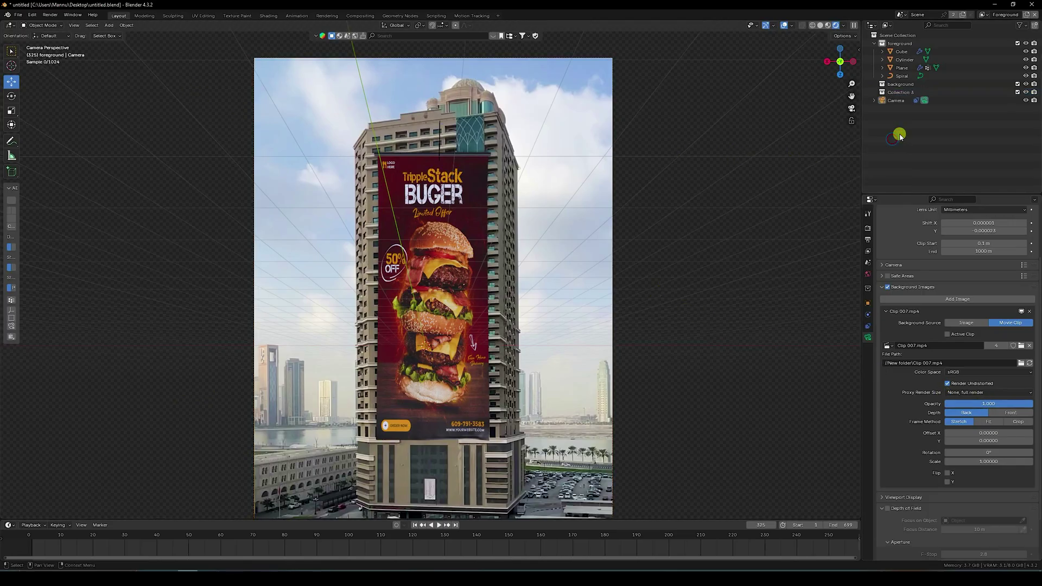
Append the collection from the balloons .blend file in New folder into the new collection.
left_click(896, 92)
left_click(19, 15)
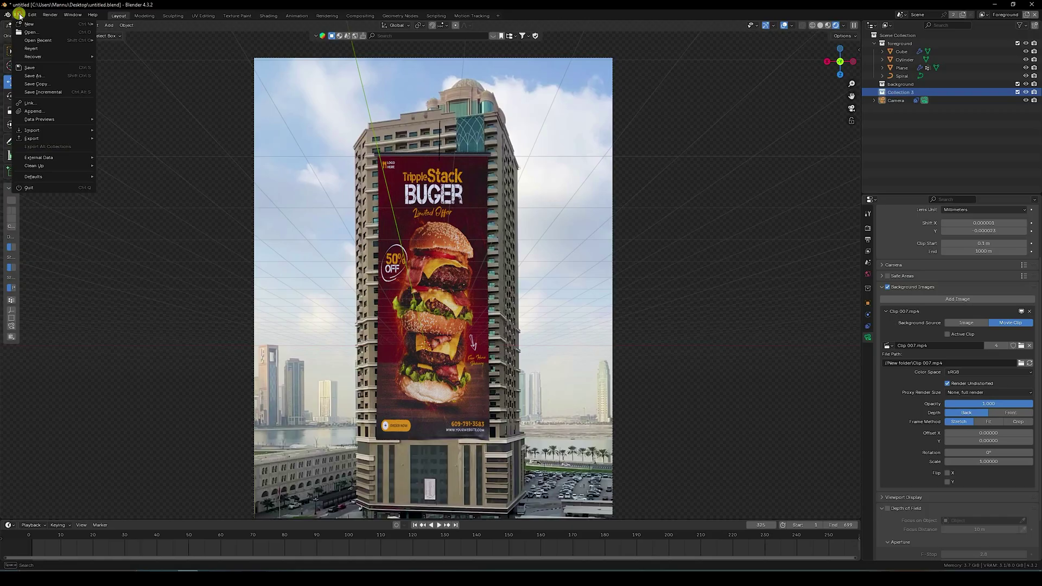
left_click(34, 111)
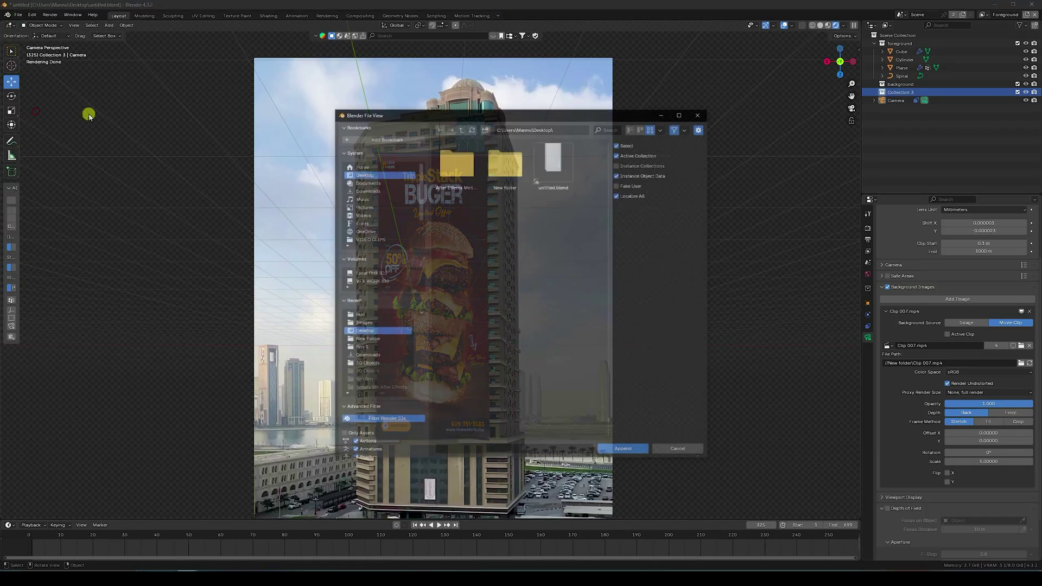
double_click(505, 174)
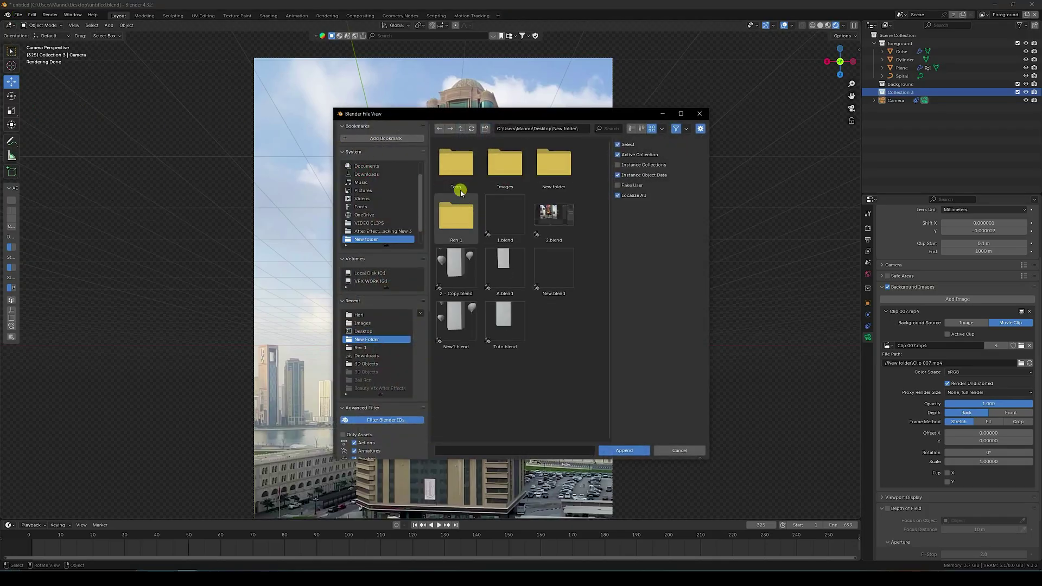
left_click(539, 174)
double_click(540, 175)
double_click(501, 170)
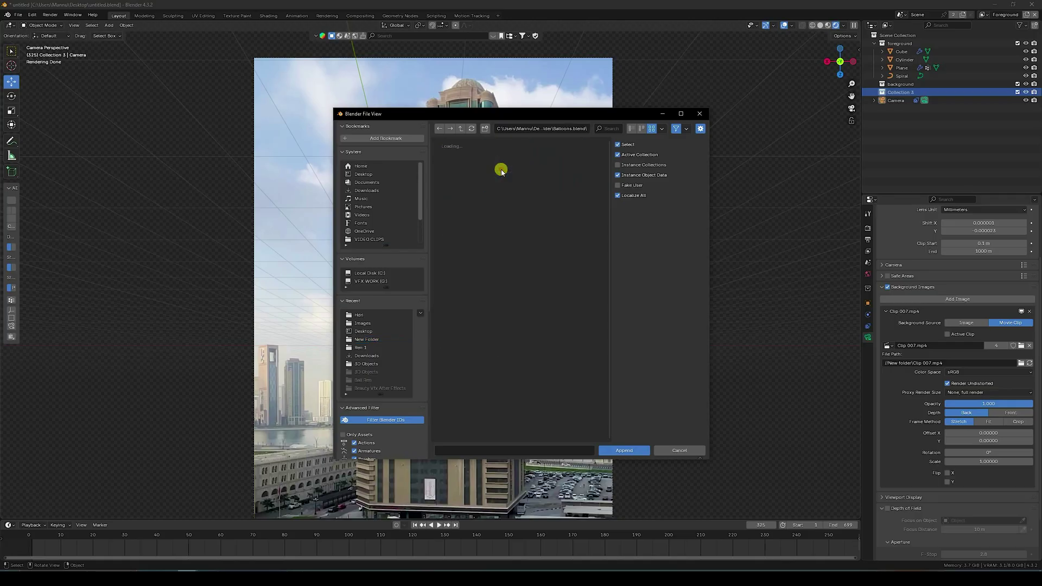
double_click(492, 173)
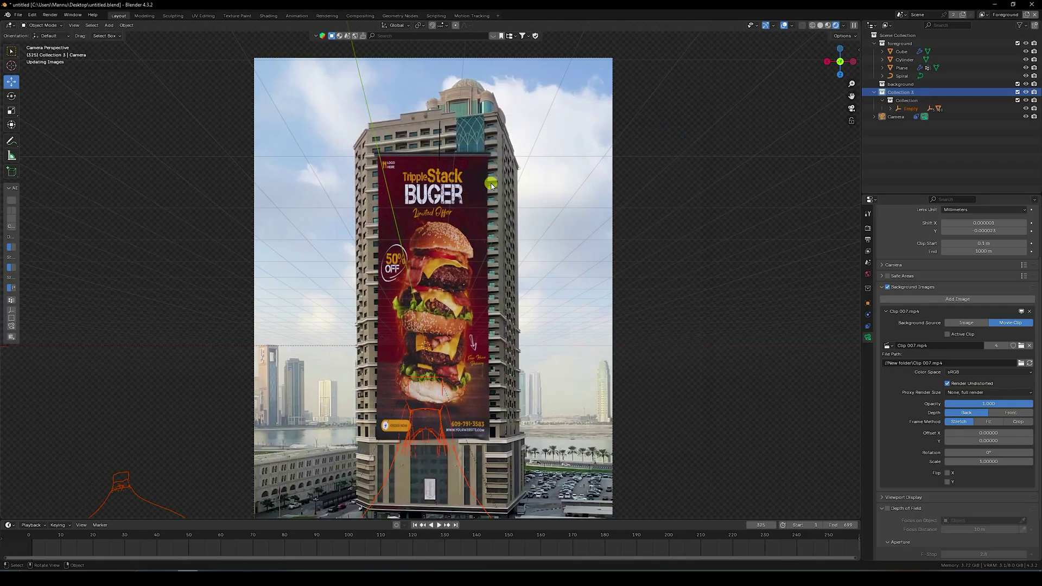
Show the scene in material preview and set the balloons' parent empty to a Y rotation of 180°.
scroll(465, 250, "down", 4)
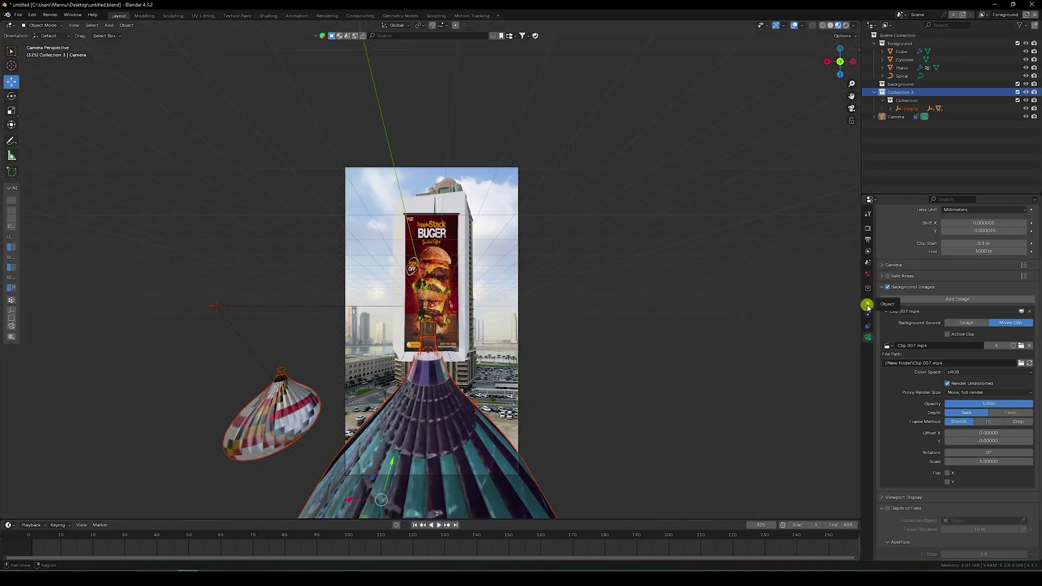
left_click(869, 304)
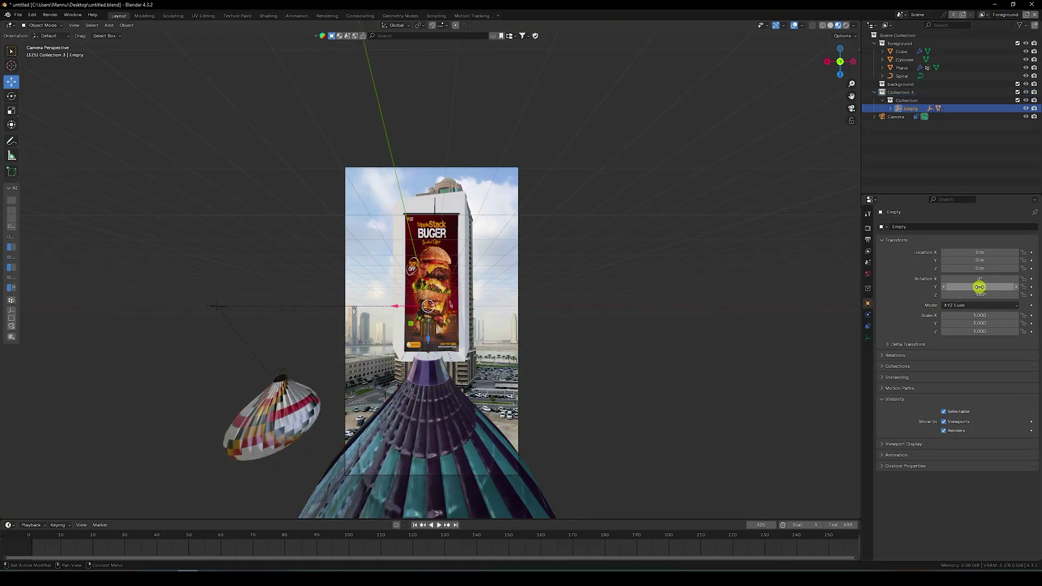
left_click_drag(977, 286, 228, 291)
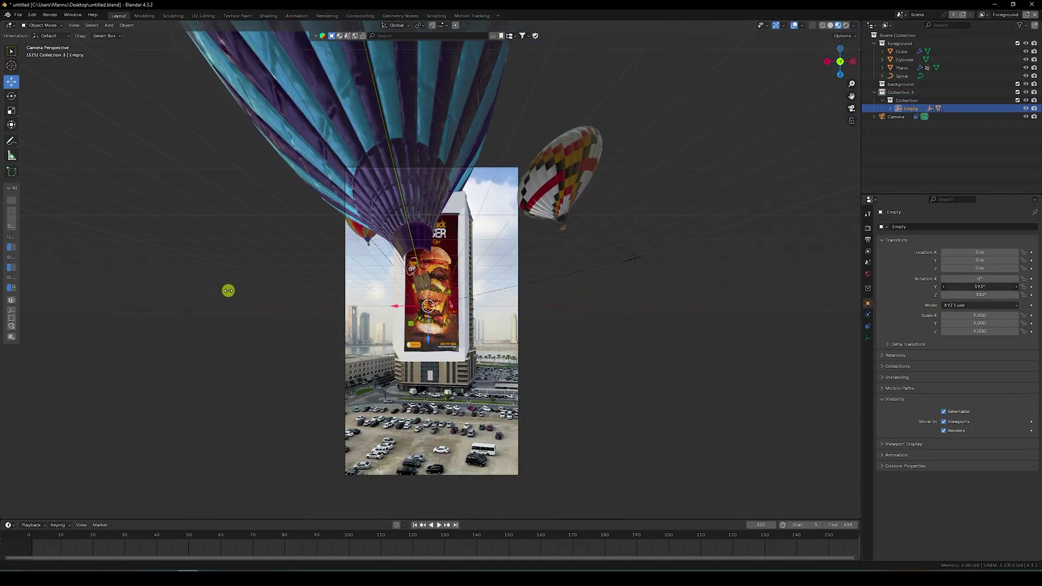
left_click(975, 287)
type("180")
key("Return")
Move the balloons' parent empty along the Y axis, away from the camera and behind the building, and return to the camera view.
mouse_move(579, 305)
middle_mouse_down()
mouse_move(536, 279)
mouse_move(565, 289)
mouse_move(562, 275)
mouse_move(586, 298)
middle_mouse_up()
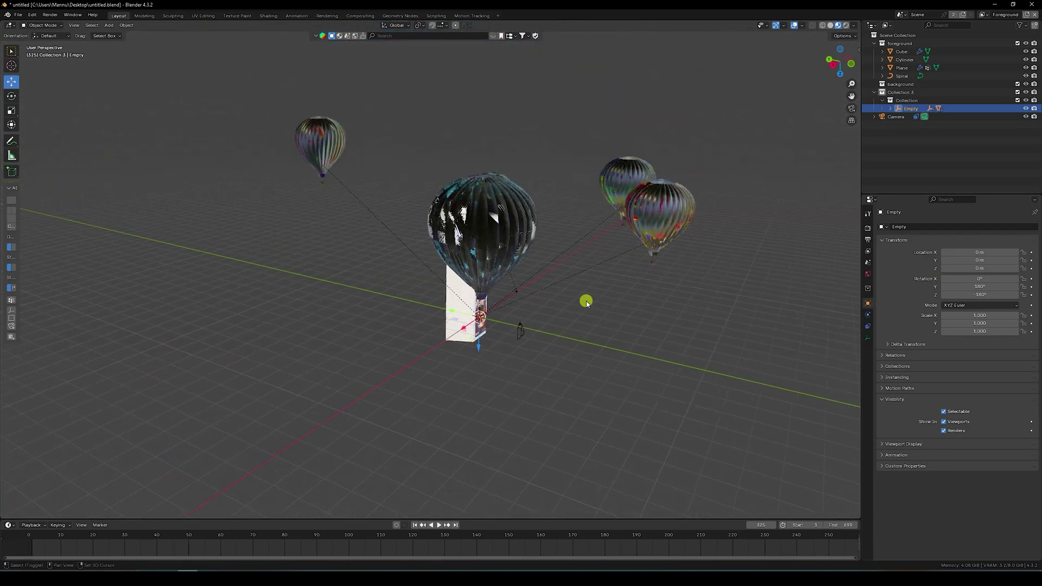
left_click_drag(455, 310, 352, 274)
key("KP_0")
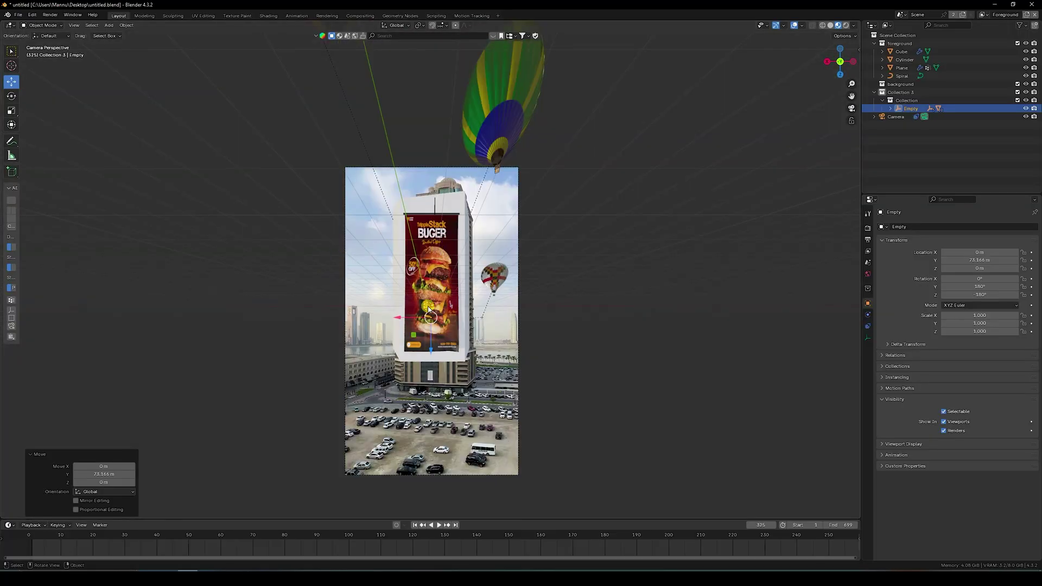
Move the balloons' parent empty about 48.7 m along X to the left side of the tower and scale it to about 0.473.
left_click_drag(429, 309, 337, 304)
scroll(396, 287, "up", 2)
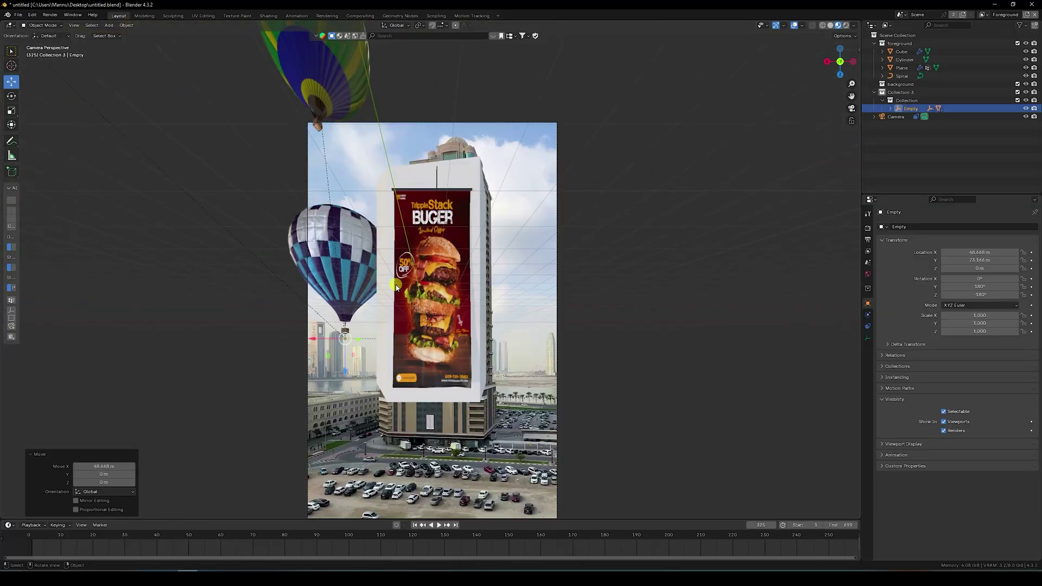
scroll(396, 287, "up", 1)
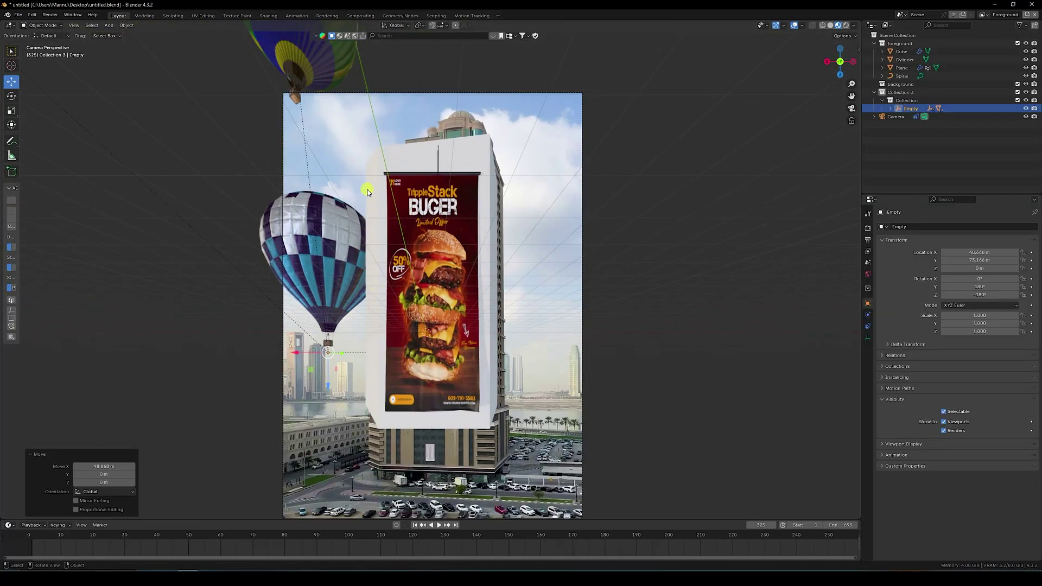
key("s")
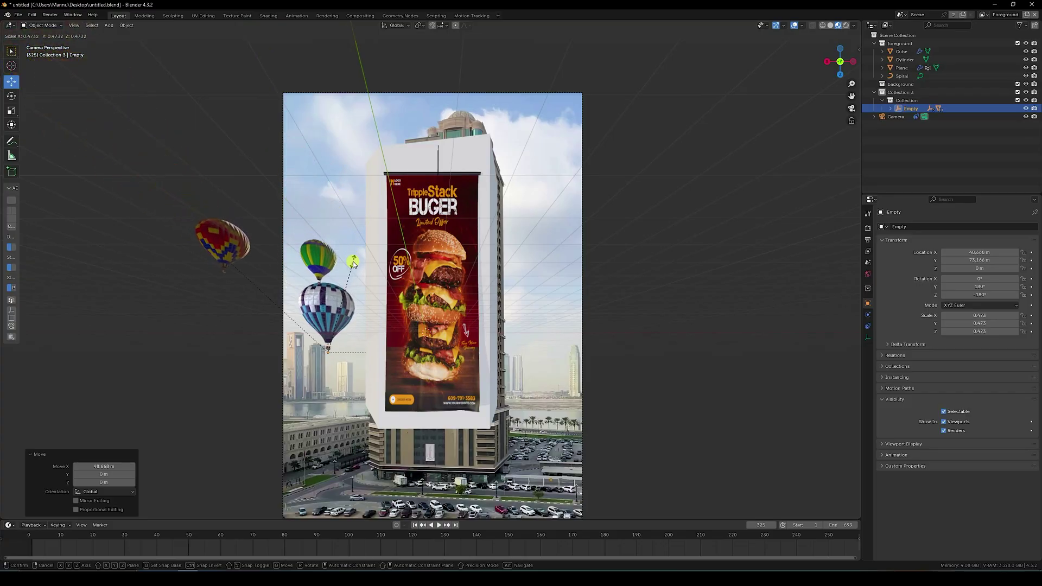
left_click(352, 263)
left_click(328, 208)
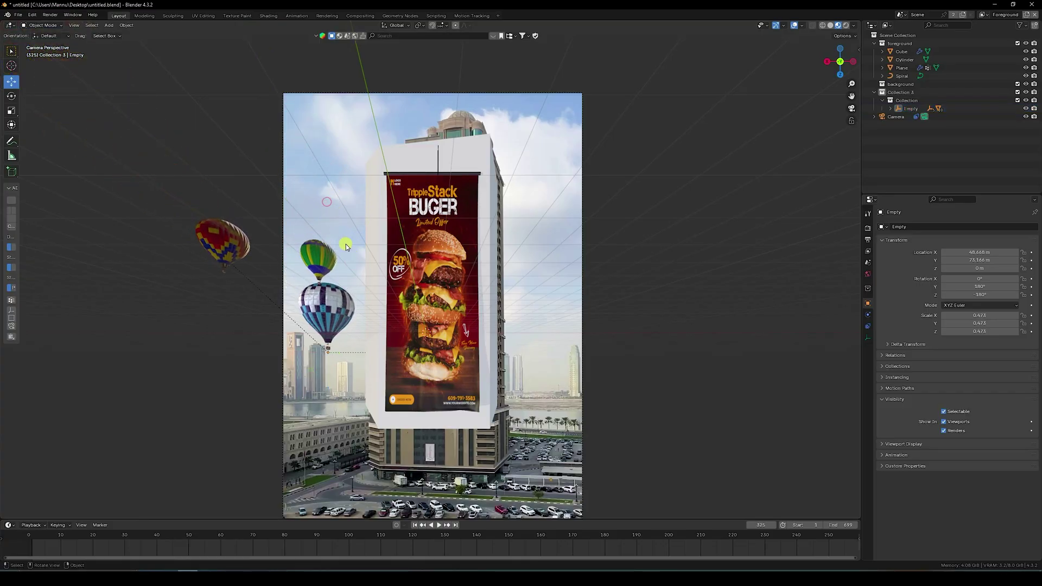
Move the BALLOON 2 empty along X to the right side of the tower and scale it up to about 3.256.
middle_click_drag(456, 258, 399, 282)
left_click(356, 156)
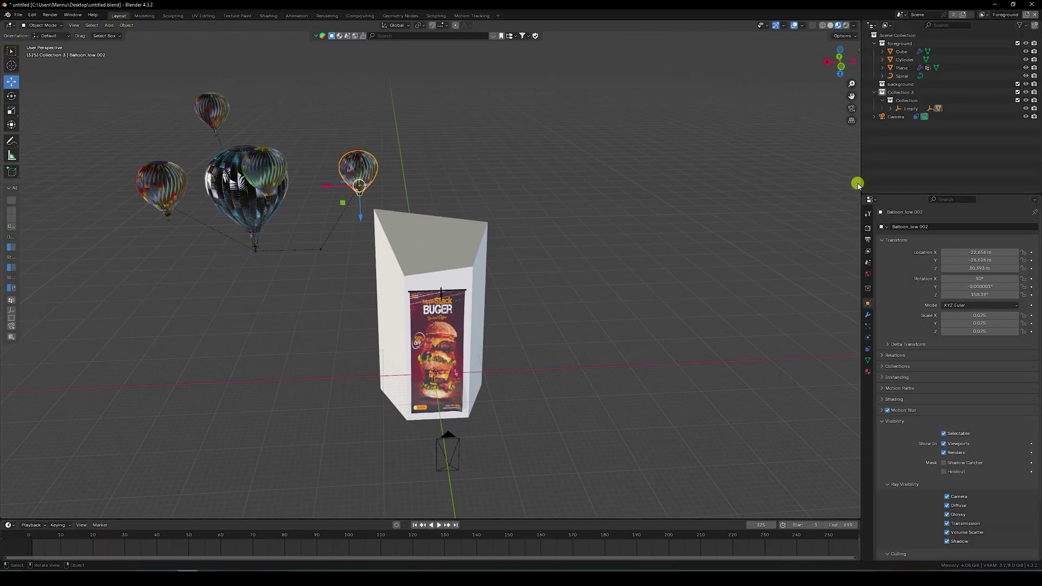
left_click(887, 111)
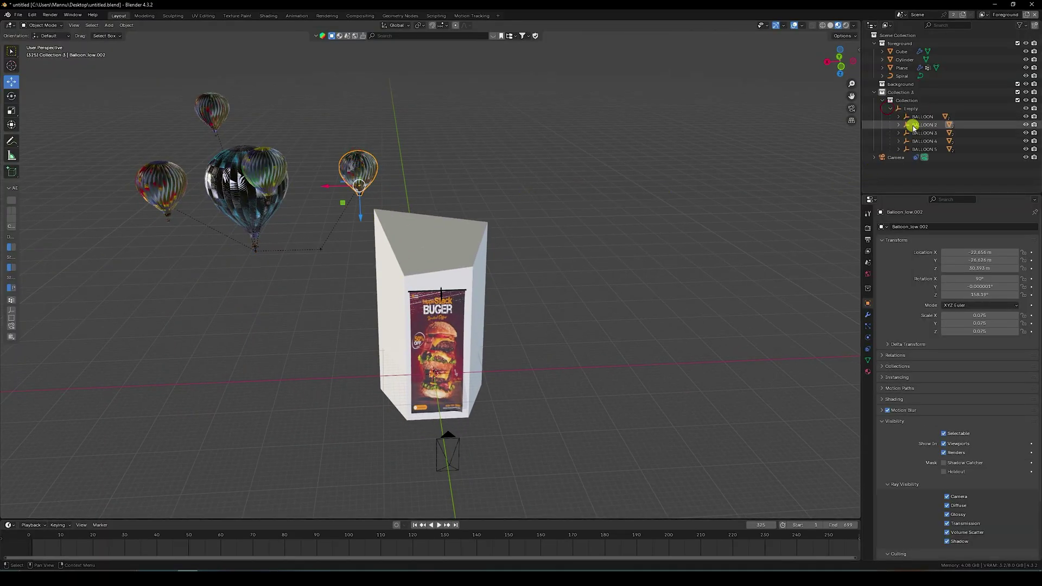
left_click(917, 125)
left_click_drag(302, 256, 530, 272)
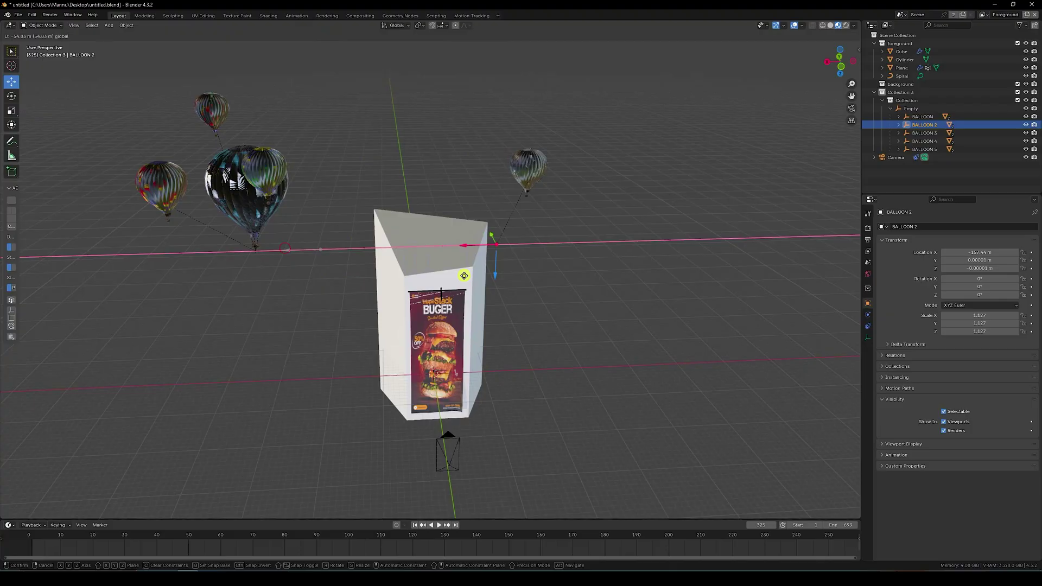
key("KP_0")
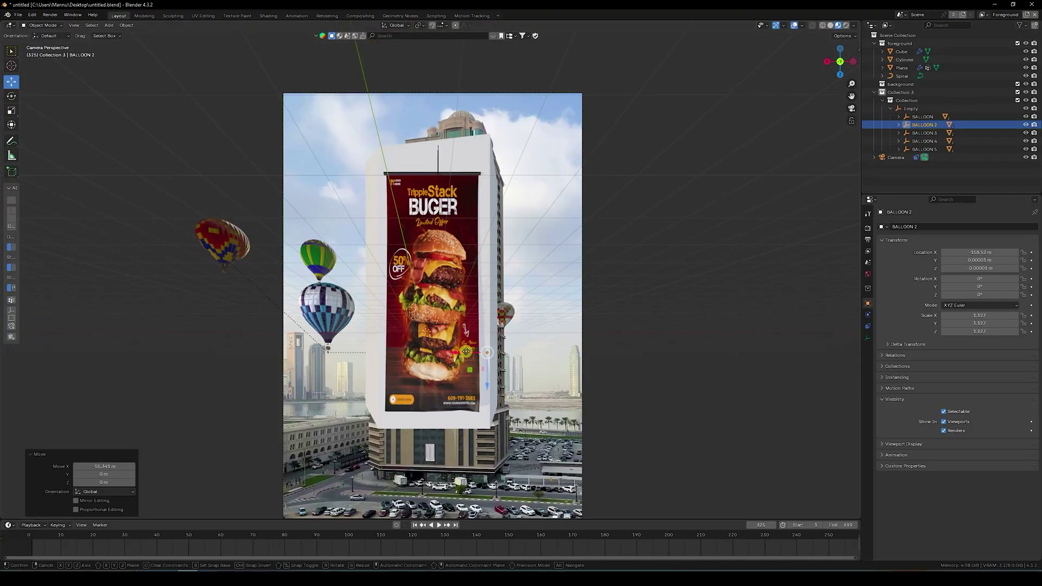
left_click_drag(466, 352, 507, 352)
left_click_drag(563, 307, 563, 307)
key("s")
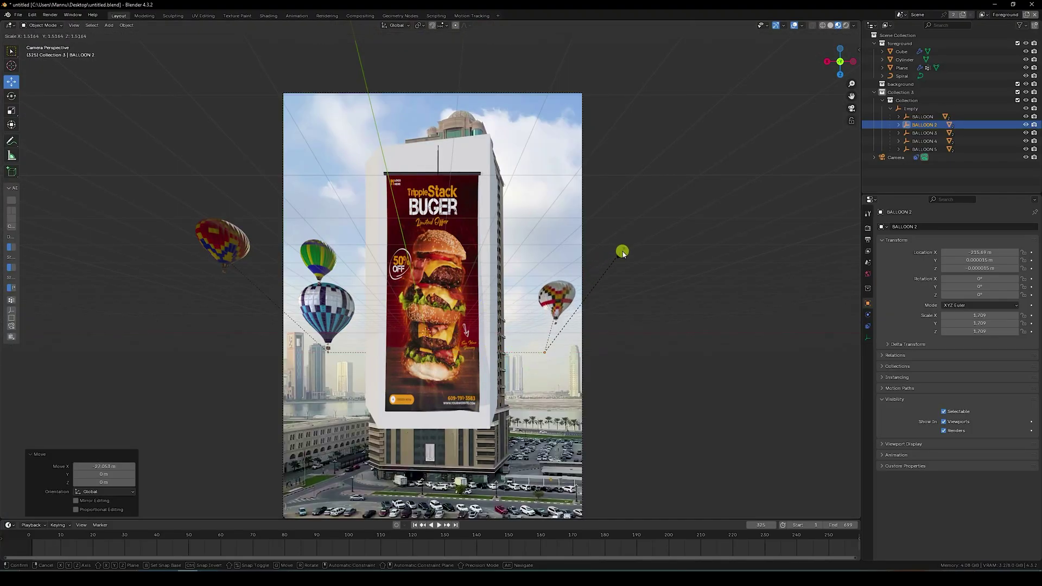
left_click(722, 195)
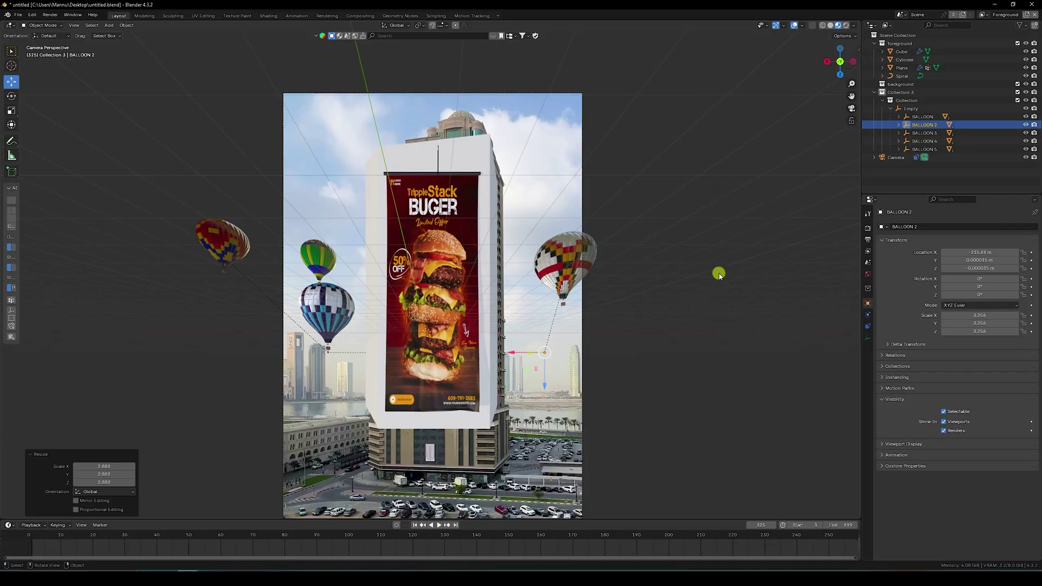
Keyframe the parent empty's Z location at 0 m on frame 1 and at -70 m on frame 699.
left_click(910, 108)
scroll(372, 551, "down", 8)
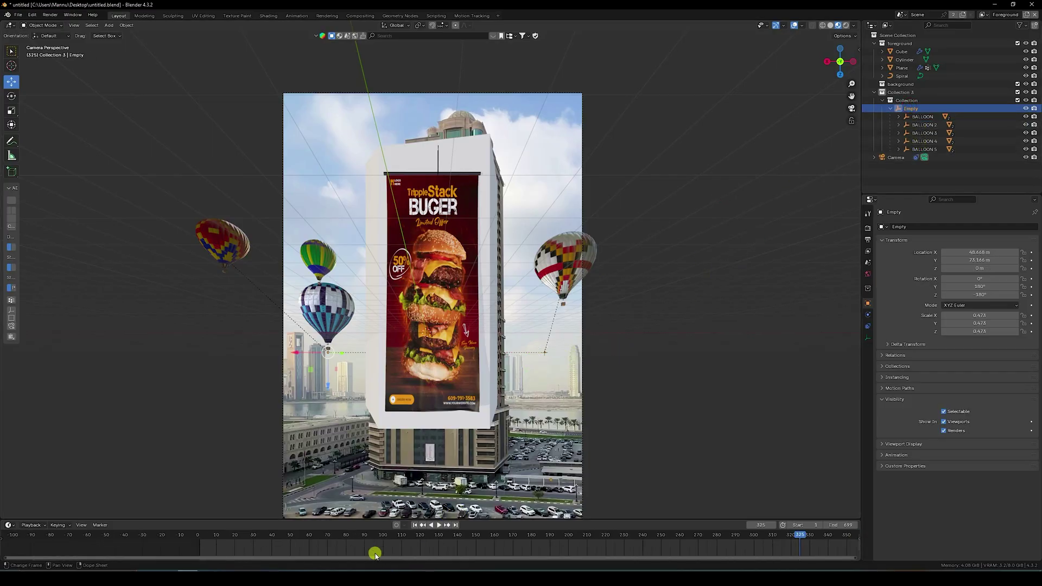
left_click(415, 526)
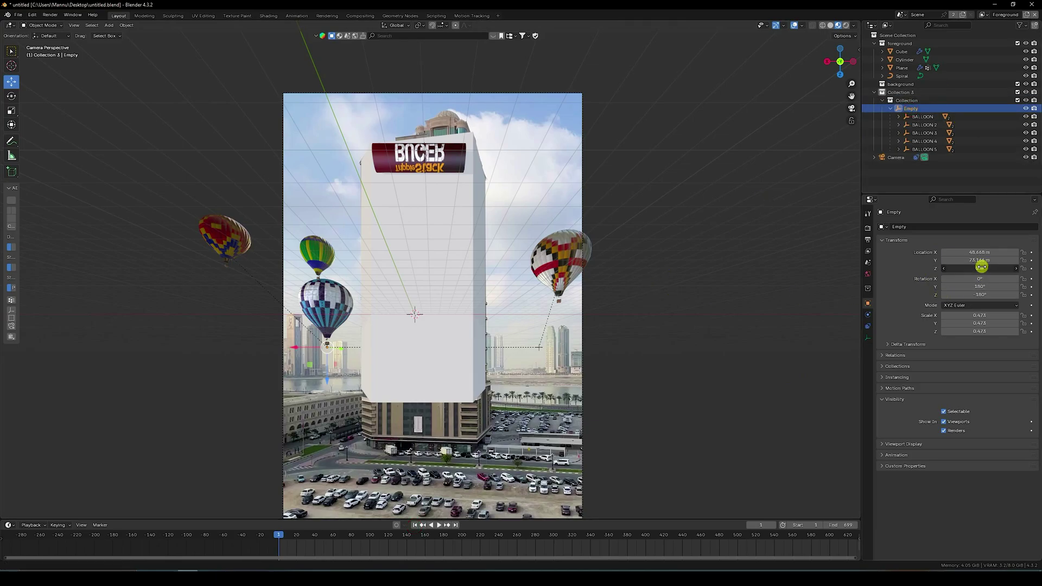
left_click_drag(981, 266, 1003, 269)
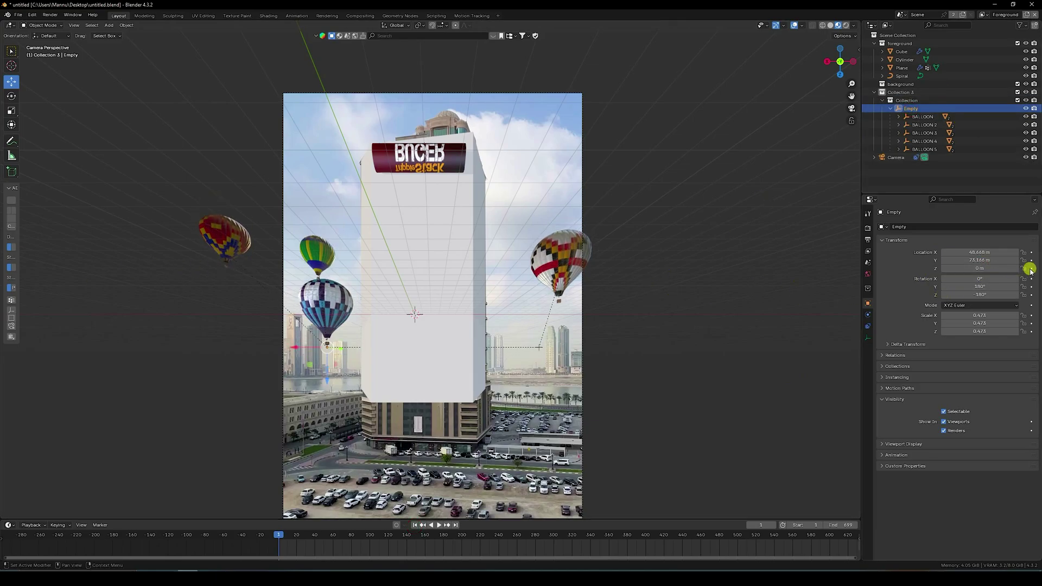
left_click(459, 525)
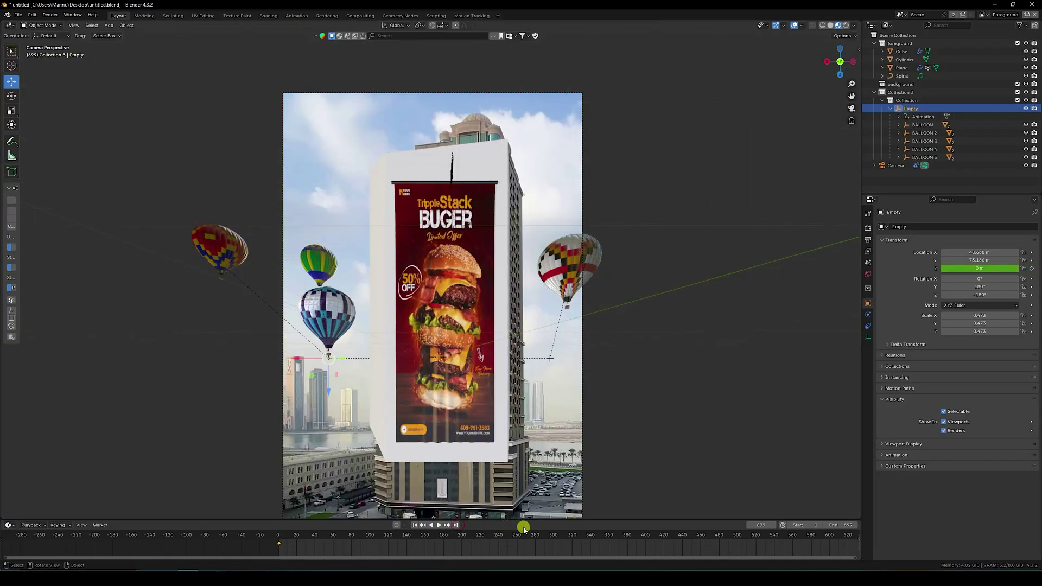
left_click_drag(978, 270, 1013, 267)
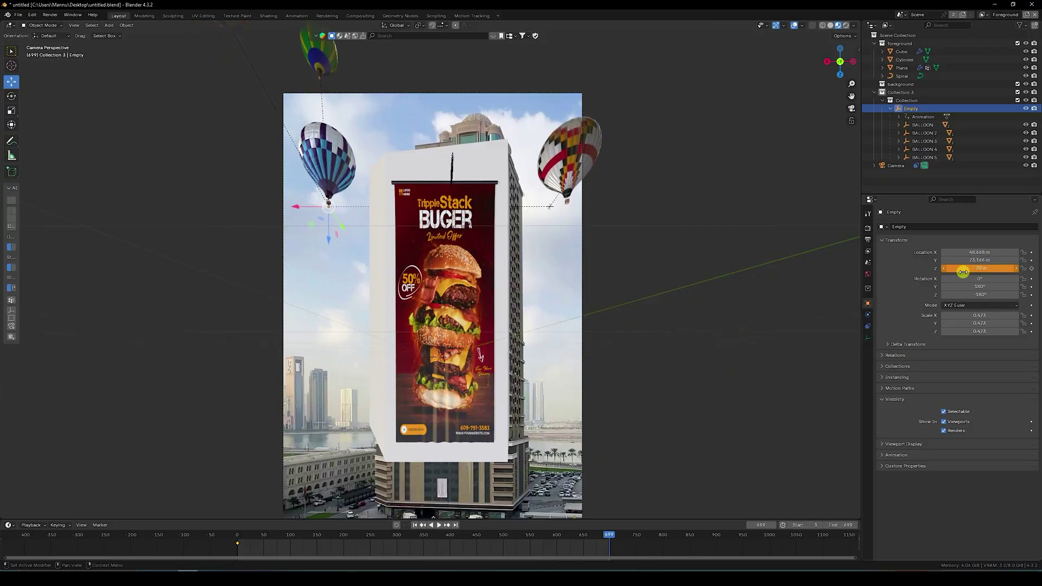
Play the animation from the first frame to check the balloons' rise and the banner's unrolling, and return to frame 1.
left_click(416, 525)
scroll(579, 425, "up", 3)
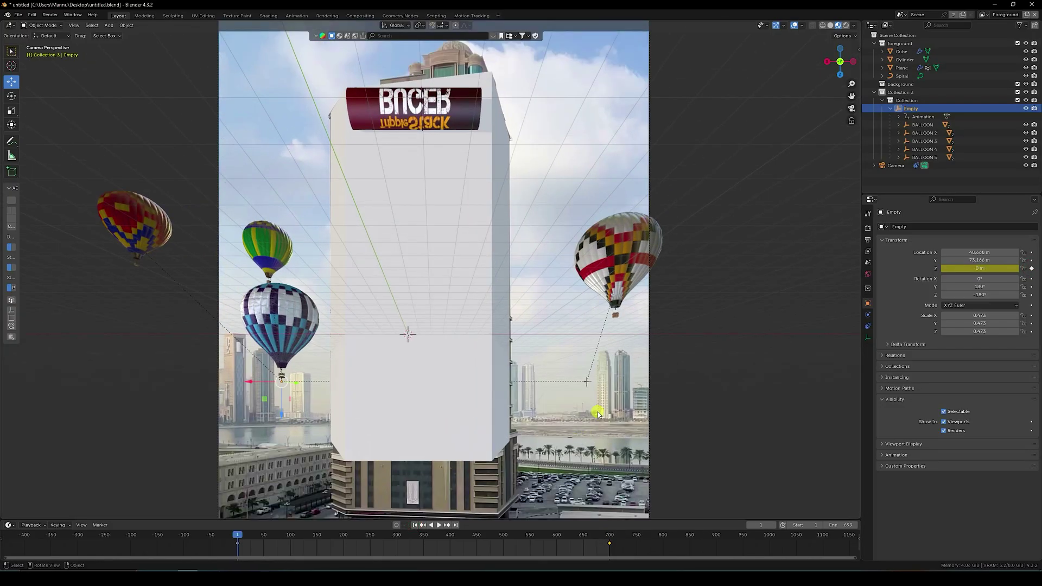
left_click(437, 526)
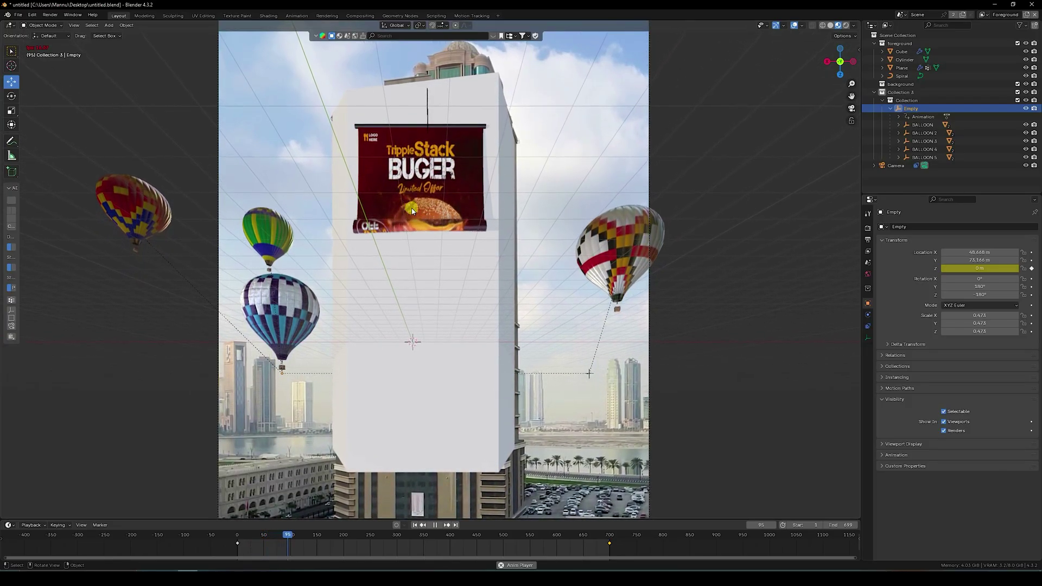
left_click(435, 525)
left_click(417, 524)
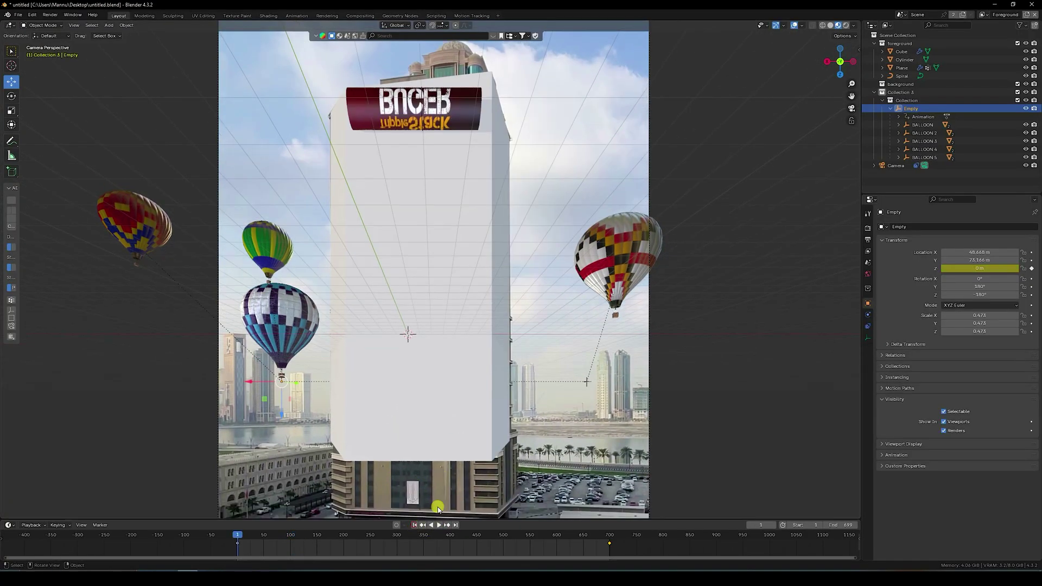
Switch the viewport to solid shading with random object colours and play the animation from frame 1.
left_click(831, 25)
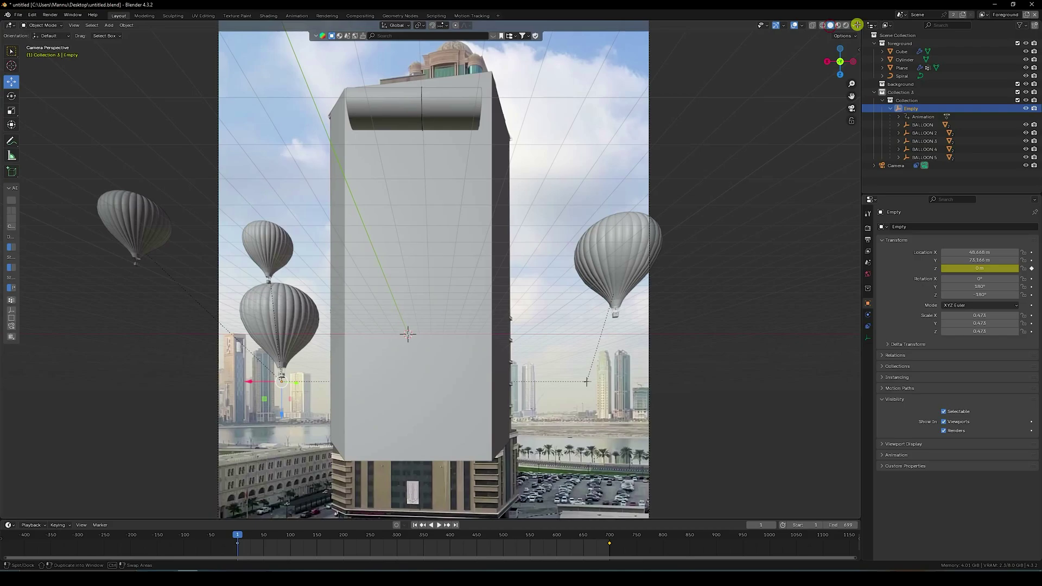
left_click(856, 25)
left_click(847, 157)
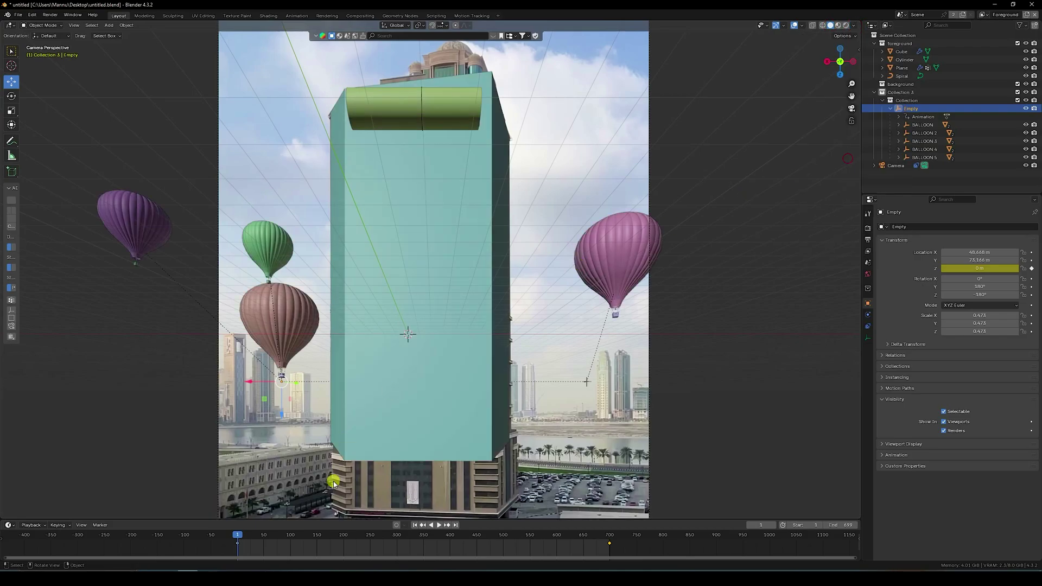
left_click(440, 525)
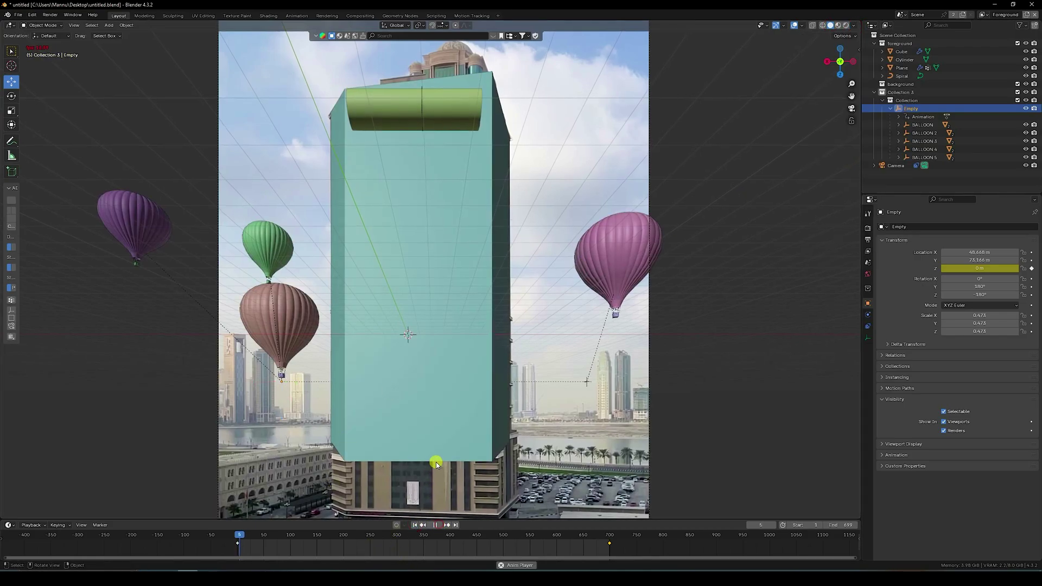